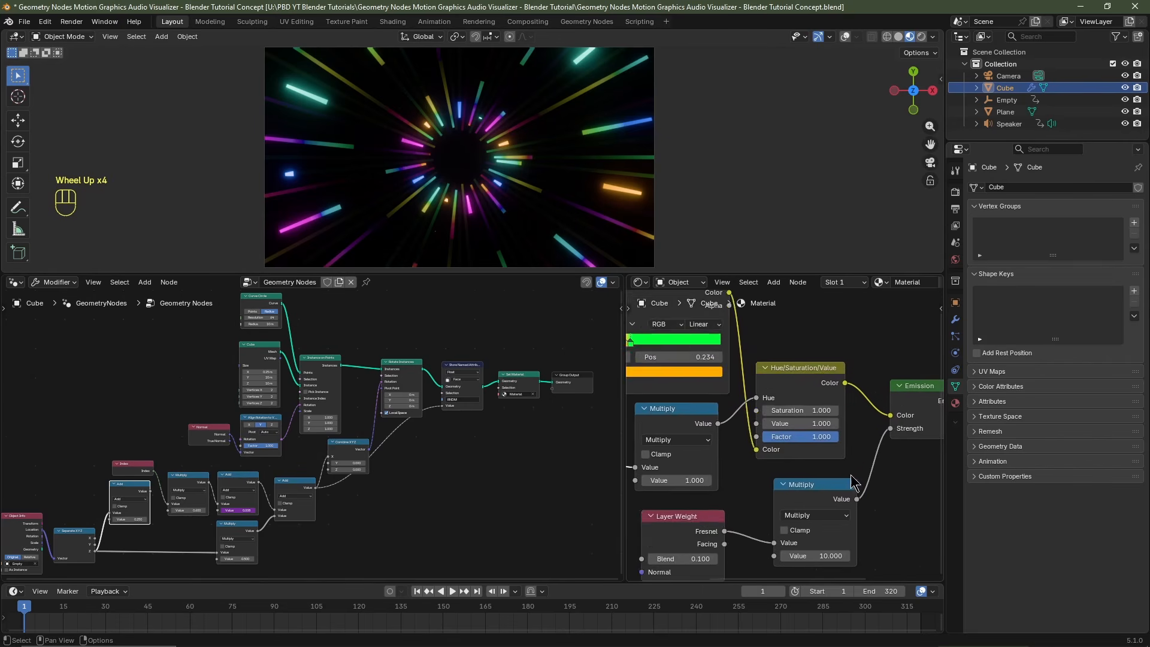
Step: Examine the finished visualizer's material nodes, geometry node tree and bar geometry, focusing on the Object Info and Separate XYZ chain
middle_drag(801, 479, 705, 493)
scroll(672, 491, down, 2)
click(475, 496)
scroll(480, 497, up, 2)
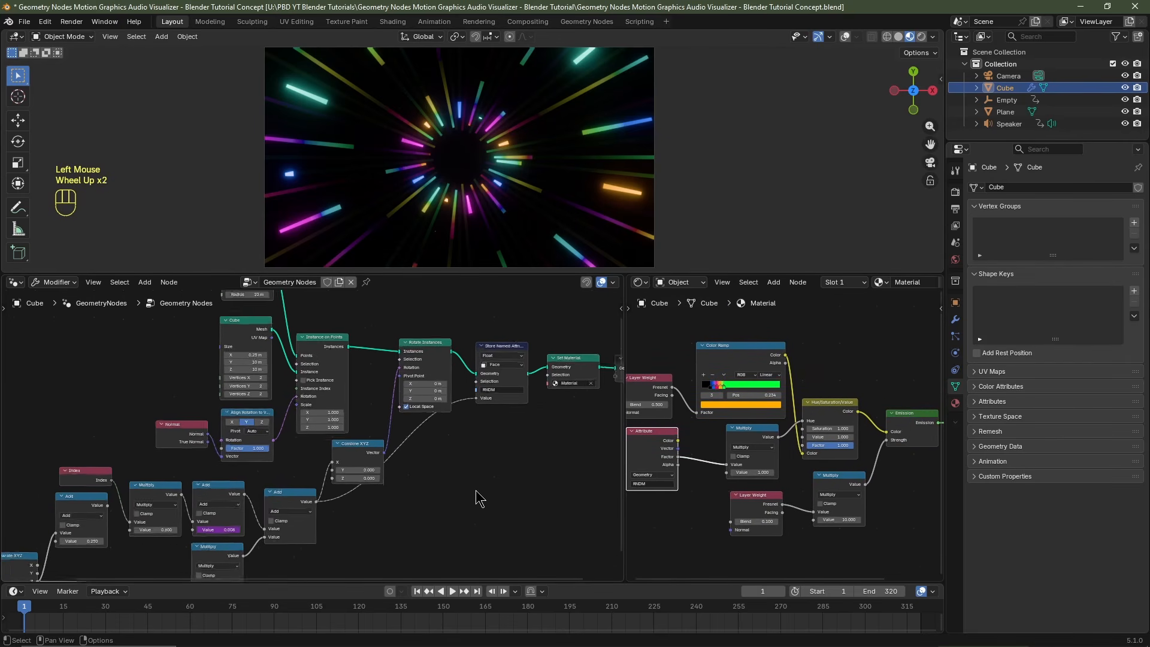
scroll(478, 497, down, 2)
middle_drag(578, 203, 569, 153)
scroll(569, 153, down, 2)
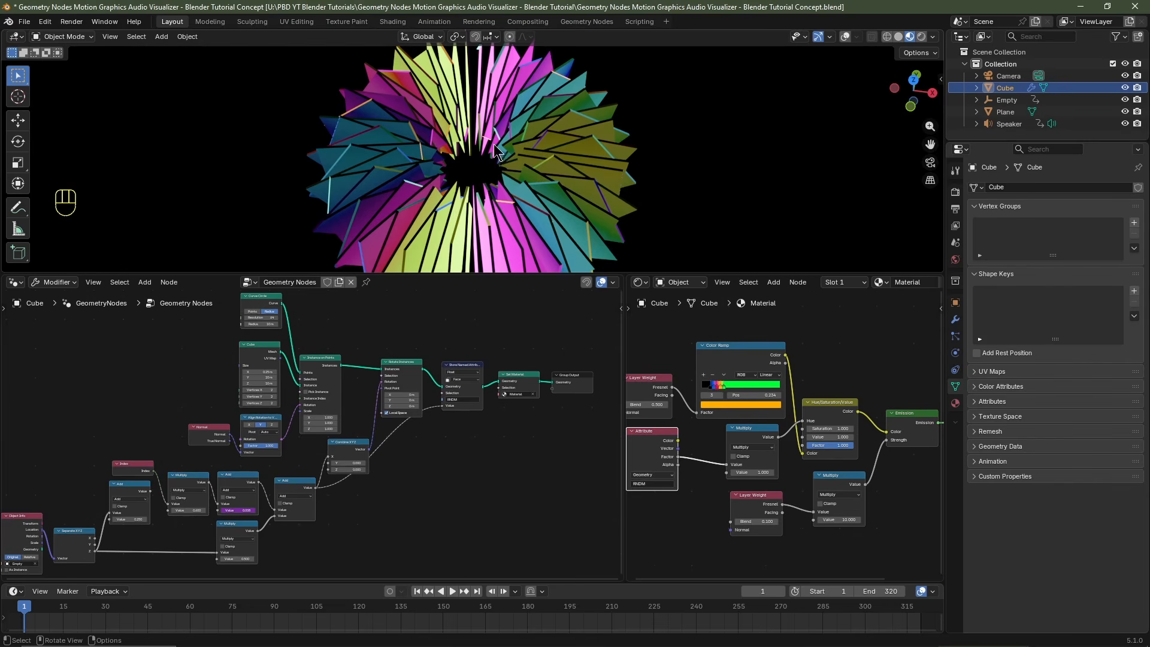
scroll(359, 490, up, 2)
middle_drag(190, 552, 363, 442)
middle_drag(222, 481, 310, 447)
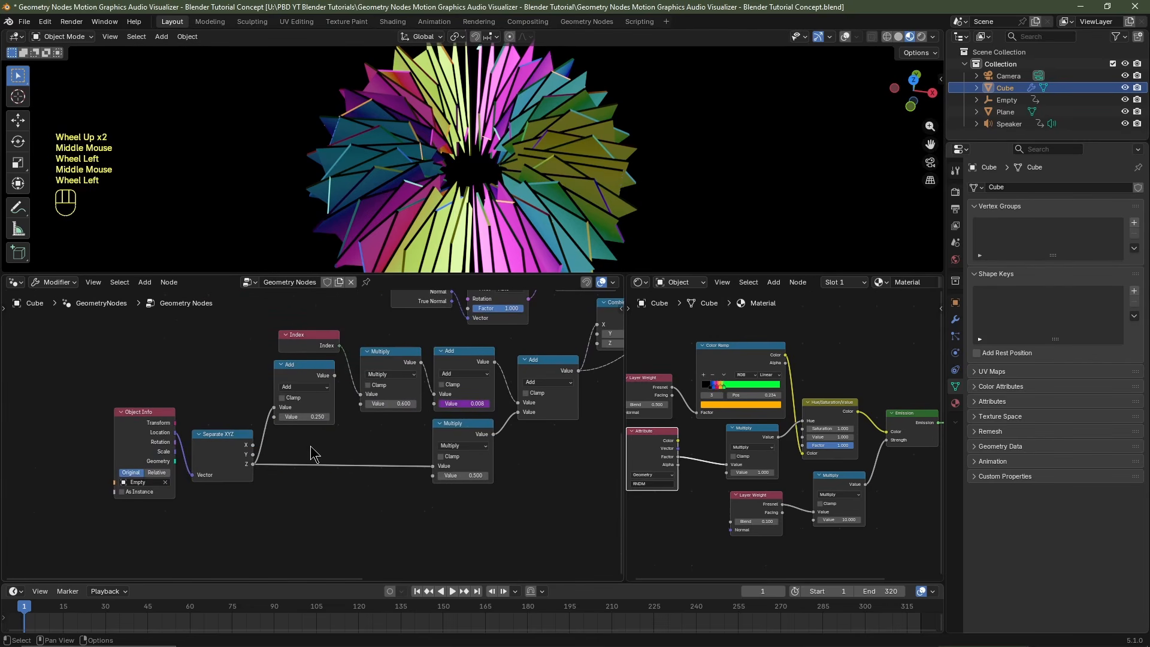
click(139, 425)
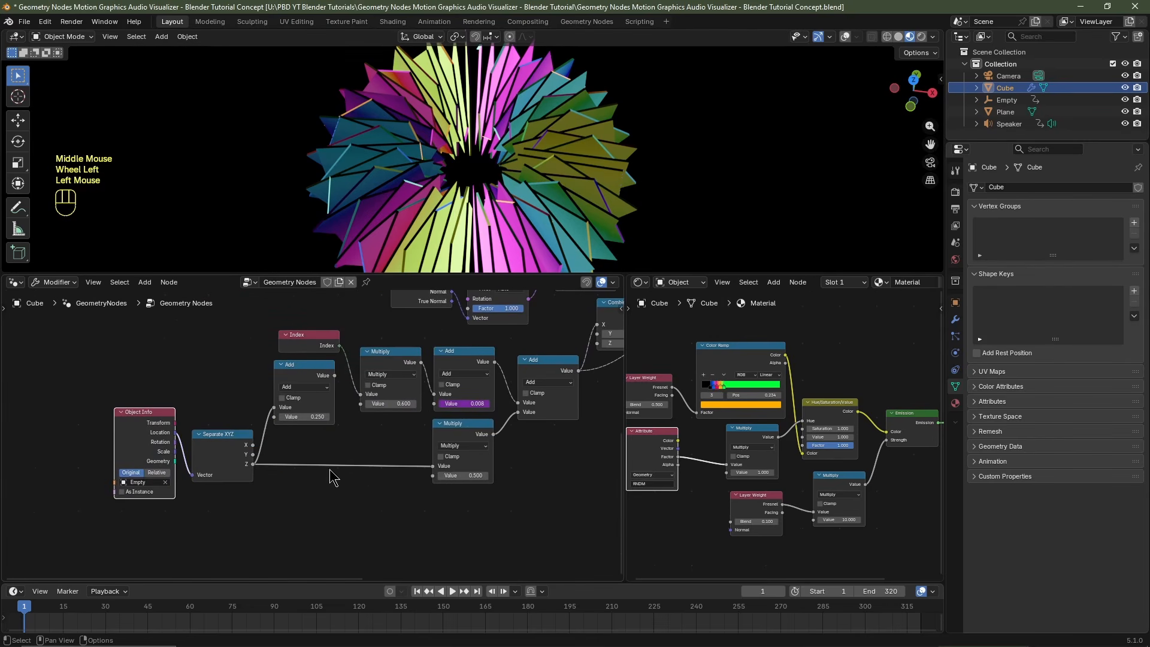
middle_drag(330, 470, 243, 495)
Step: Play the animation in perspective view and again through the camera to review the motion and the glowing material
key(space)
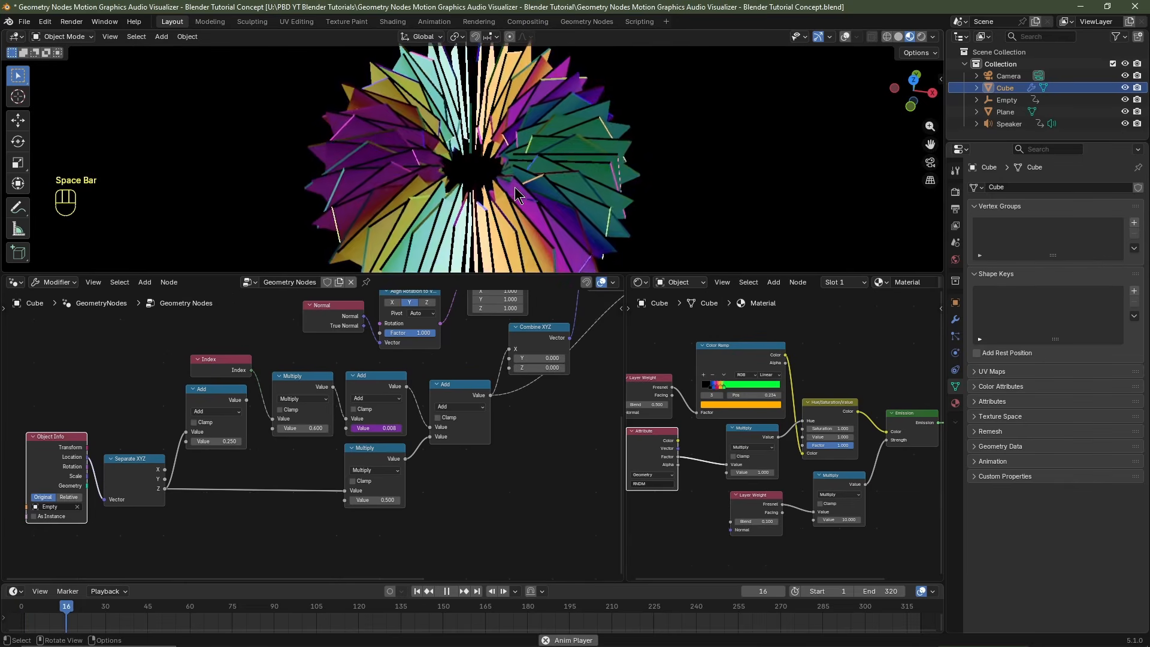
key(space)
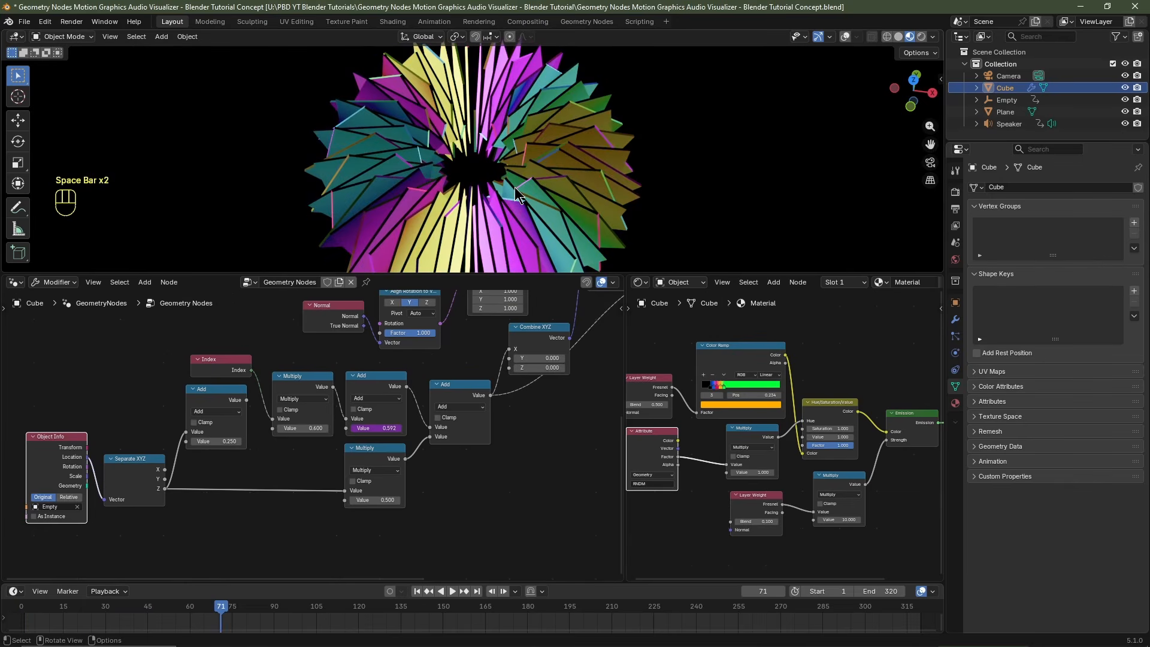
key(KP_0)
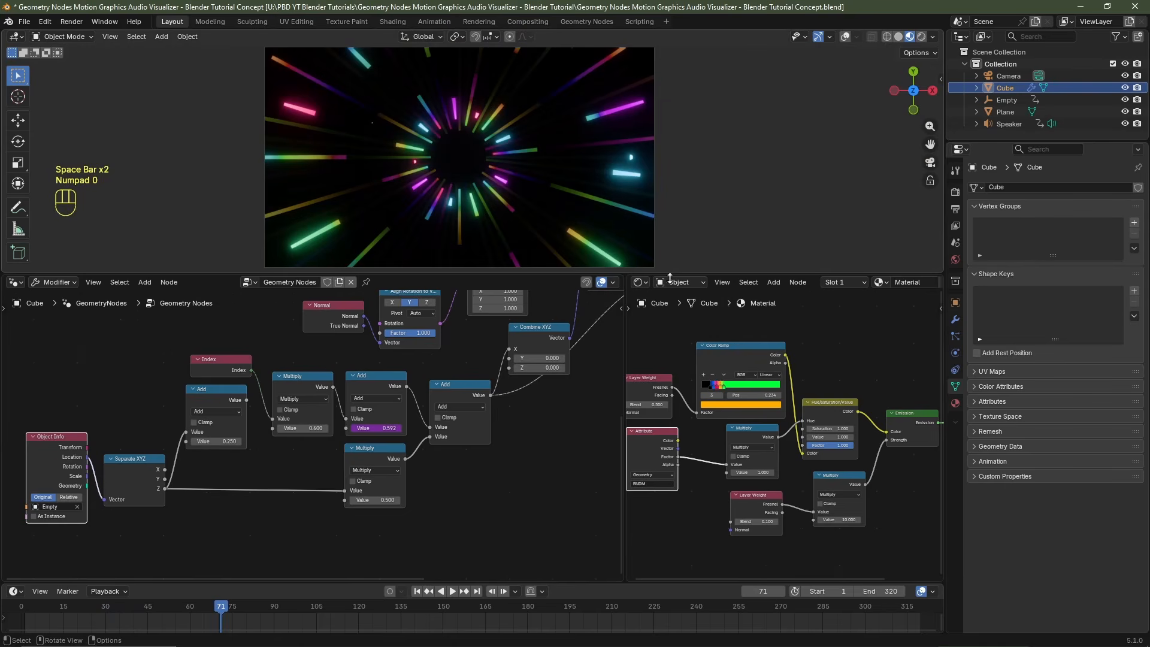
scroll(734, 520, up, 1)
scroll(735, 526, up, 2)
middle_drag(734, 526, 688, 468)
key(space)
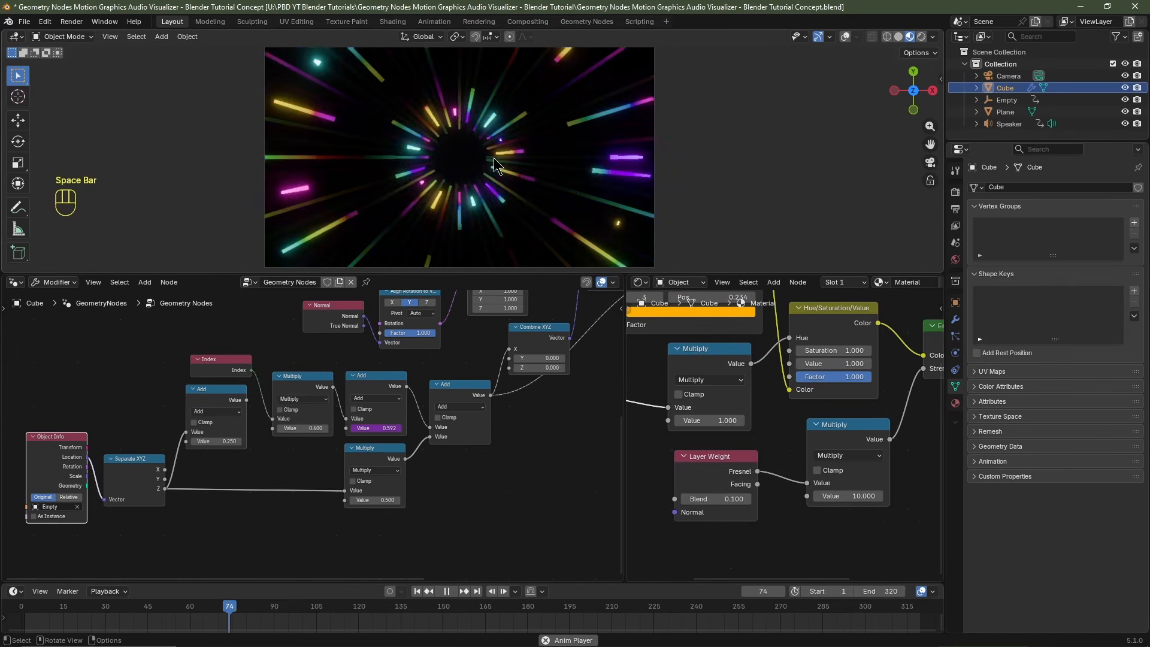
key(space)
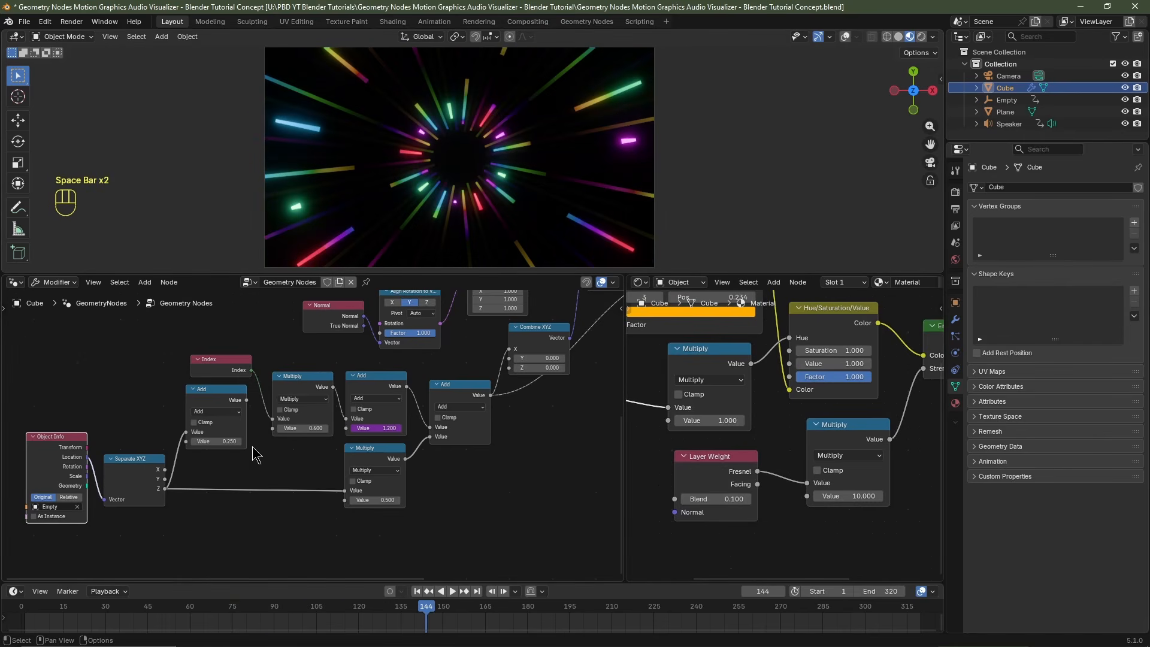
Step: Raise the value of the Multiply node fed by Index to 1.400 while the animation plays
scroll(226, 481, up, 2)
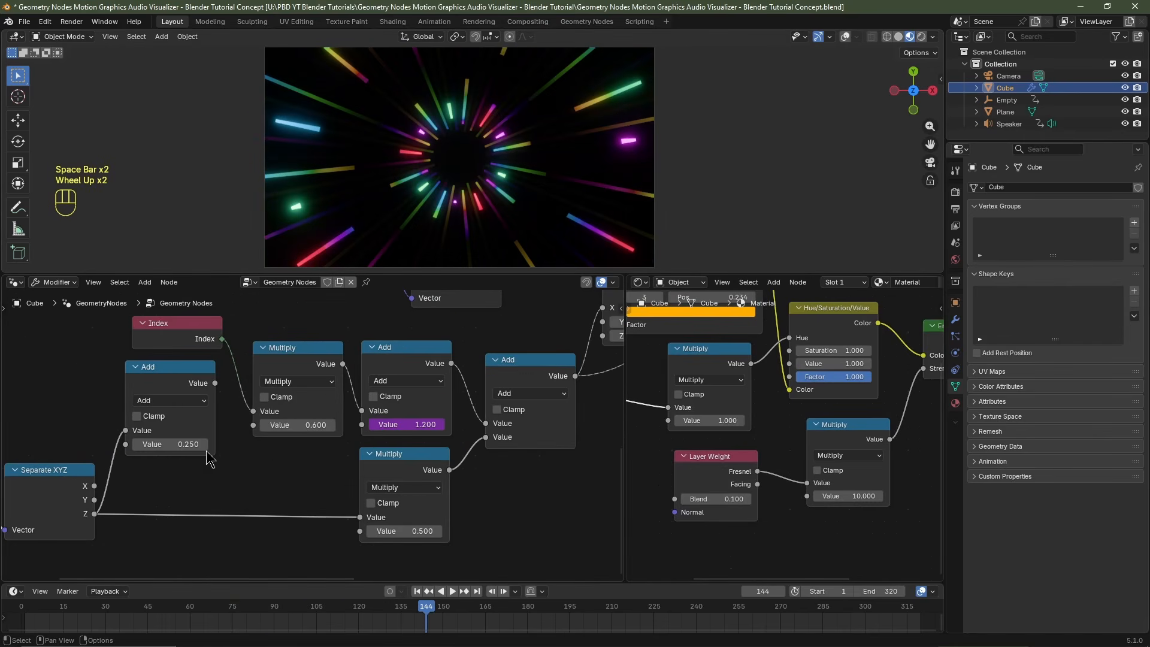
key(space)
drag(300, 425, 311, 424)
click(332, 426)
click(332, 425)
click(332, 425)
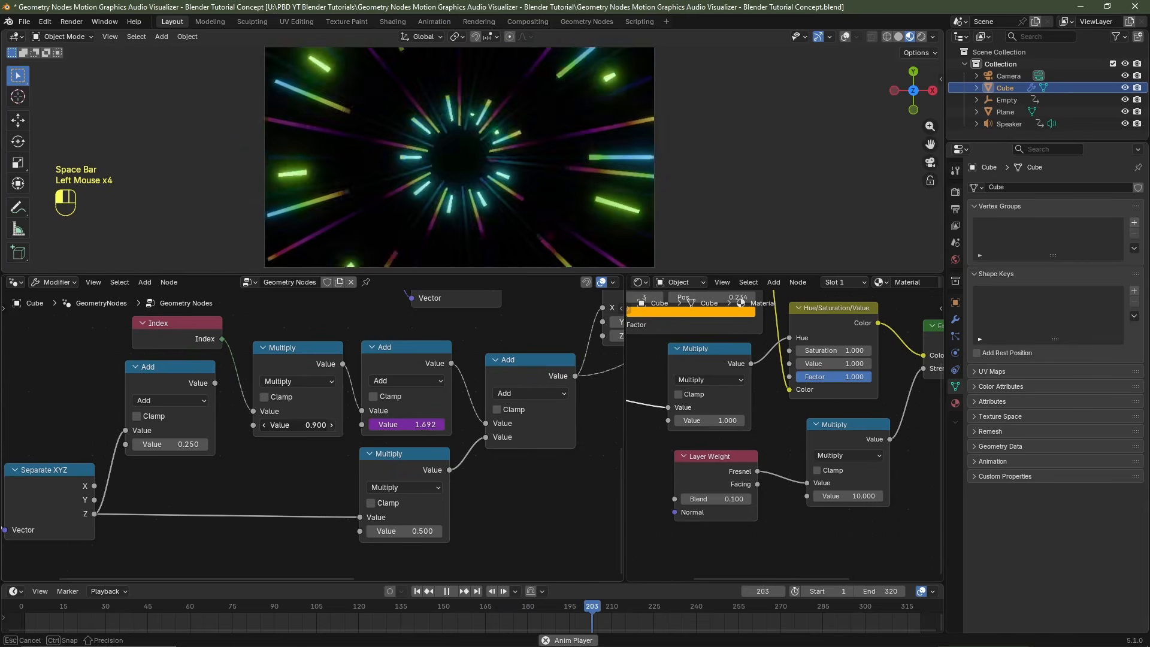
click(332, 425)
click(332, 425)
click(332, 426)
click(332, 426)
key(space)
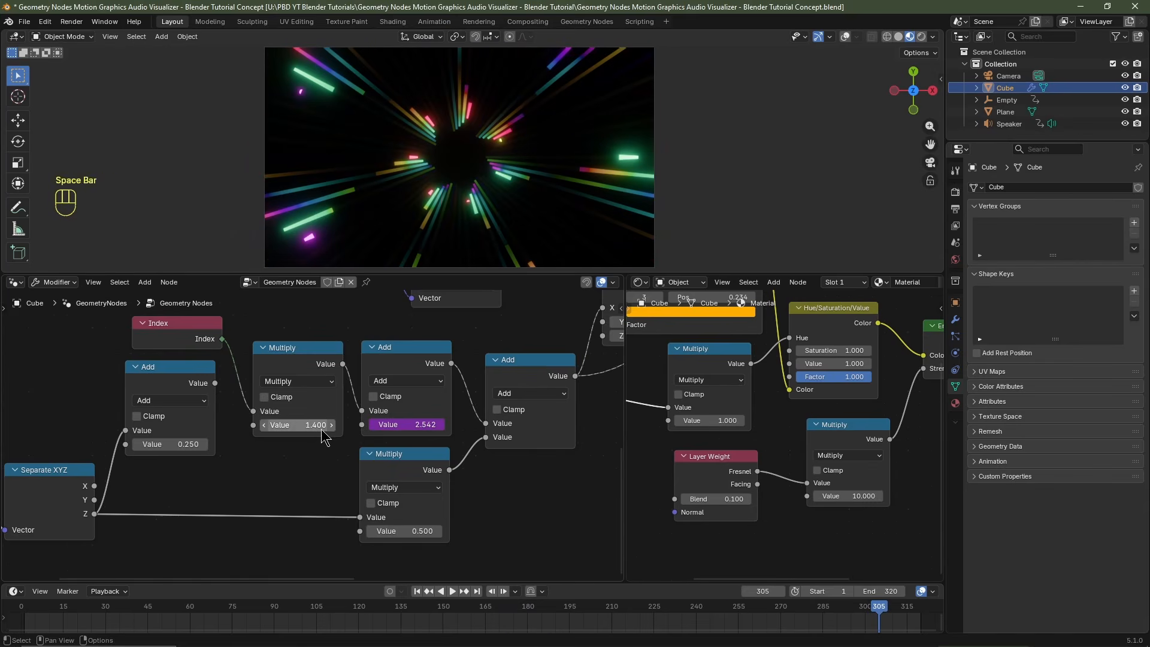
Step: Link the Add node's output into the Index Multiply node's second value, set the Add value to 0.500, and preview the animation
drag(215, 383, 254, 425)
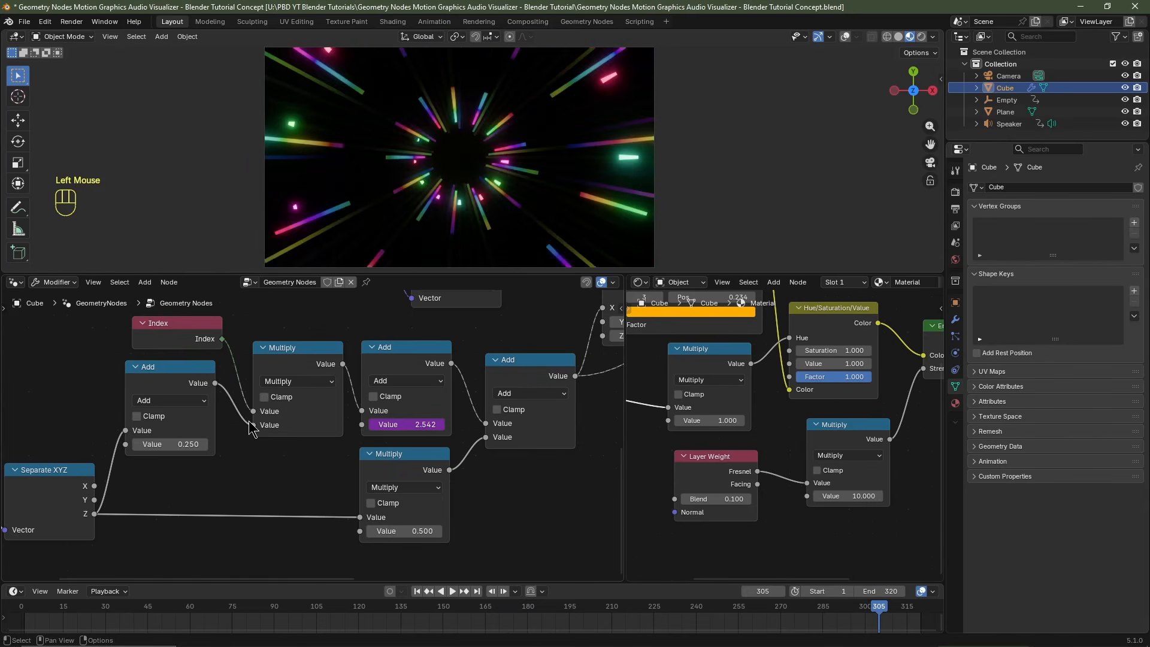
double_click(184, 444)
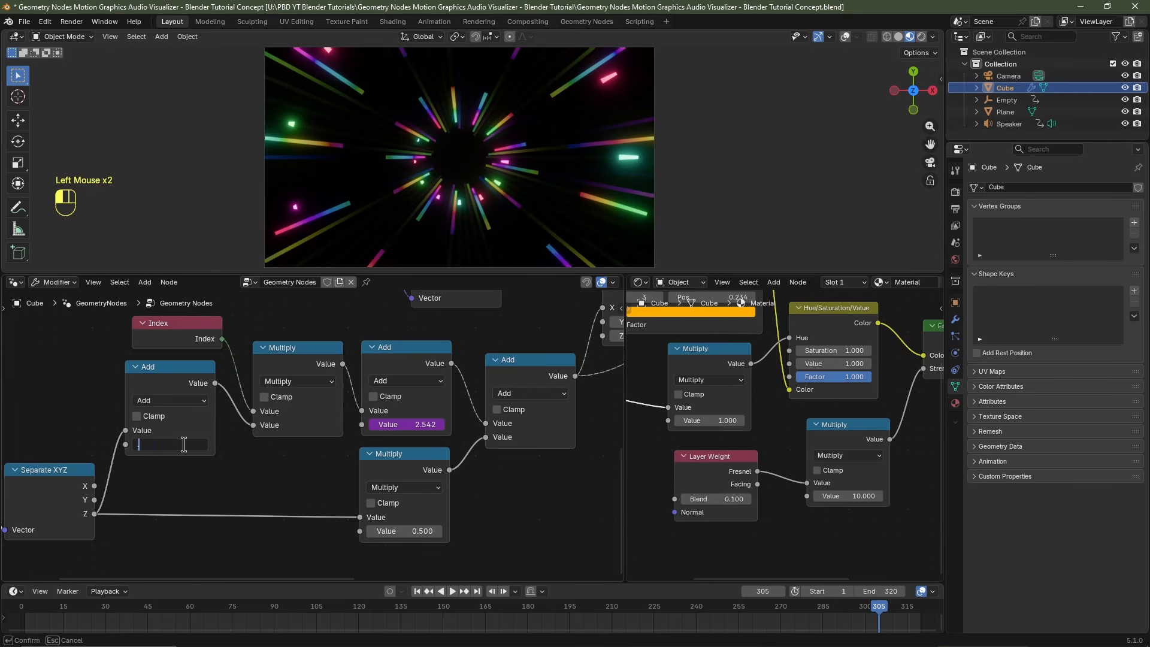
key(Return)
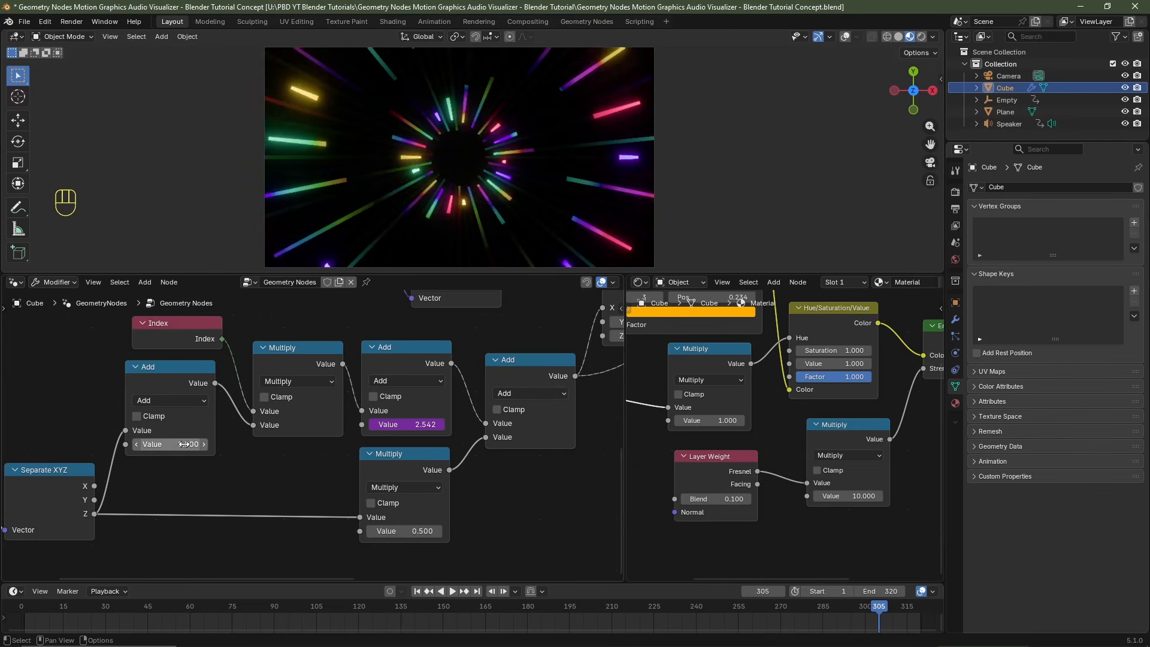
key(space)
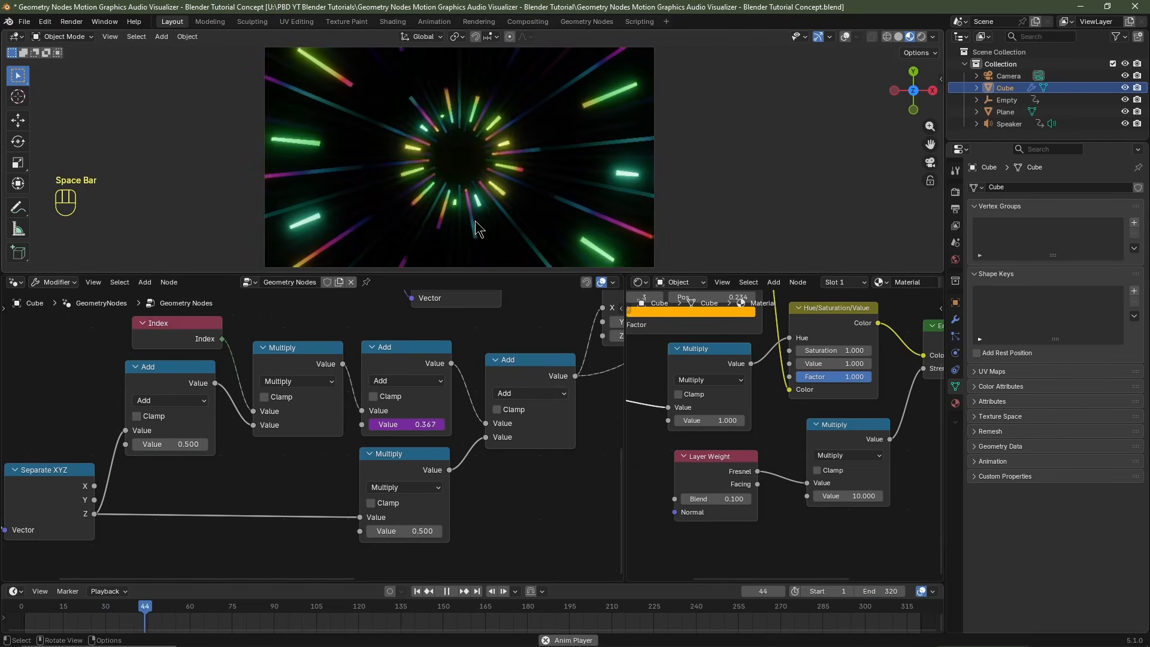
key(space)
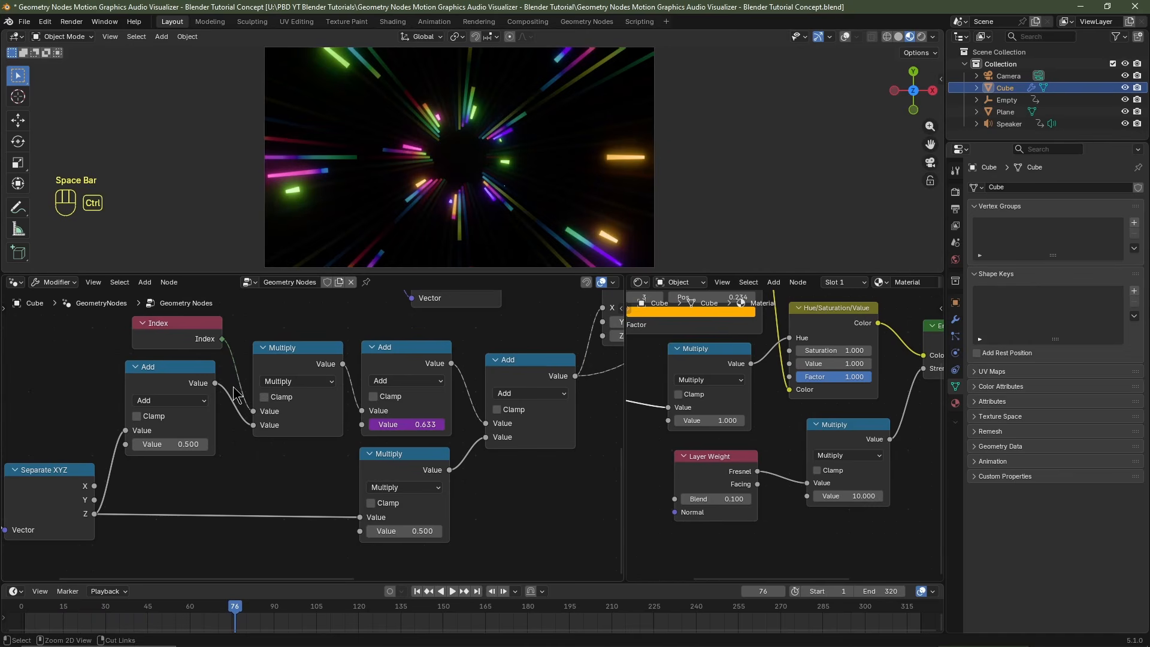
Step: Cut the link from the Add node to the Index Multiply node and open the Multiply value for editing
ctrl+right_drag(236, 392, 240, 423)
double_click(297, 424)
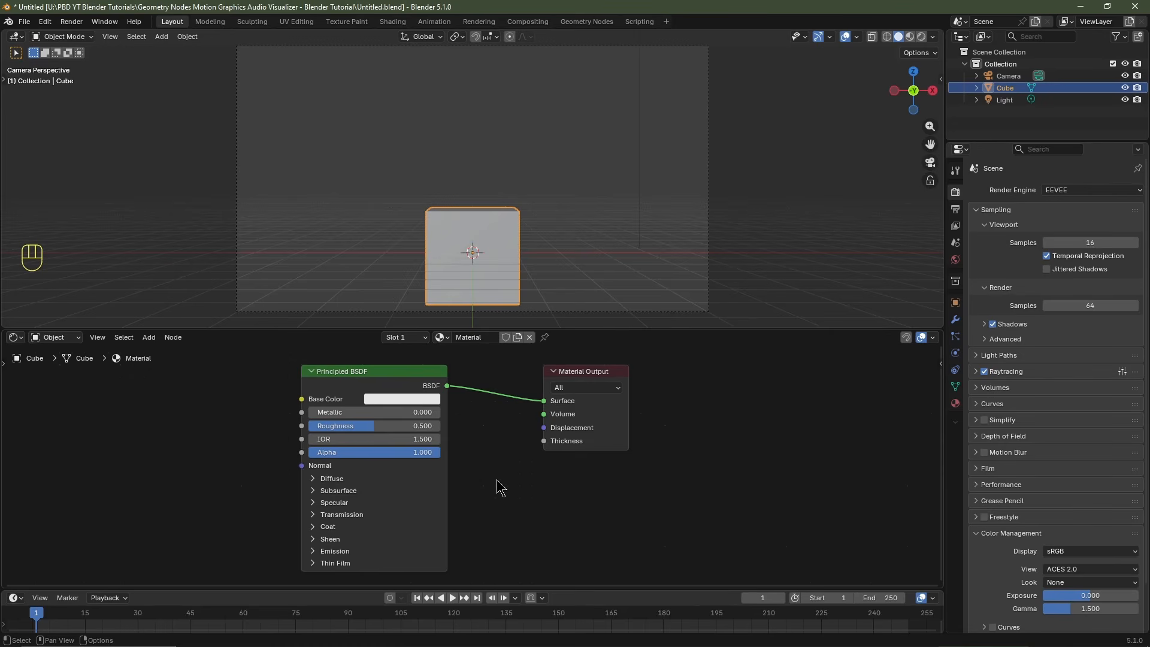
Step: Replace the Shader Editor with the Geometry Node Editor and create a node group named Level Up on the cube
click(448, 255)
click(16, 338)
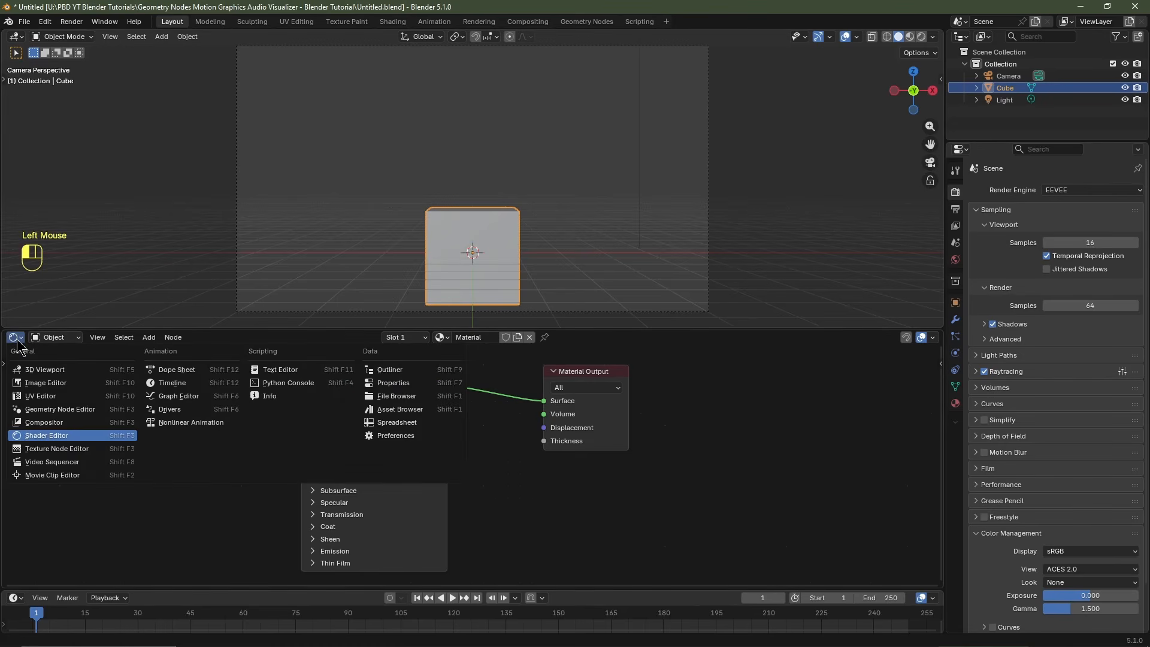
click(58, 409)
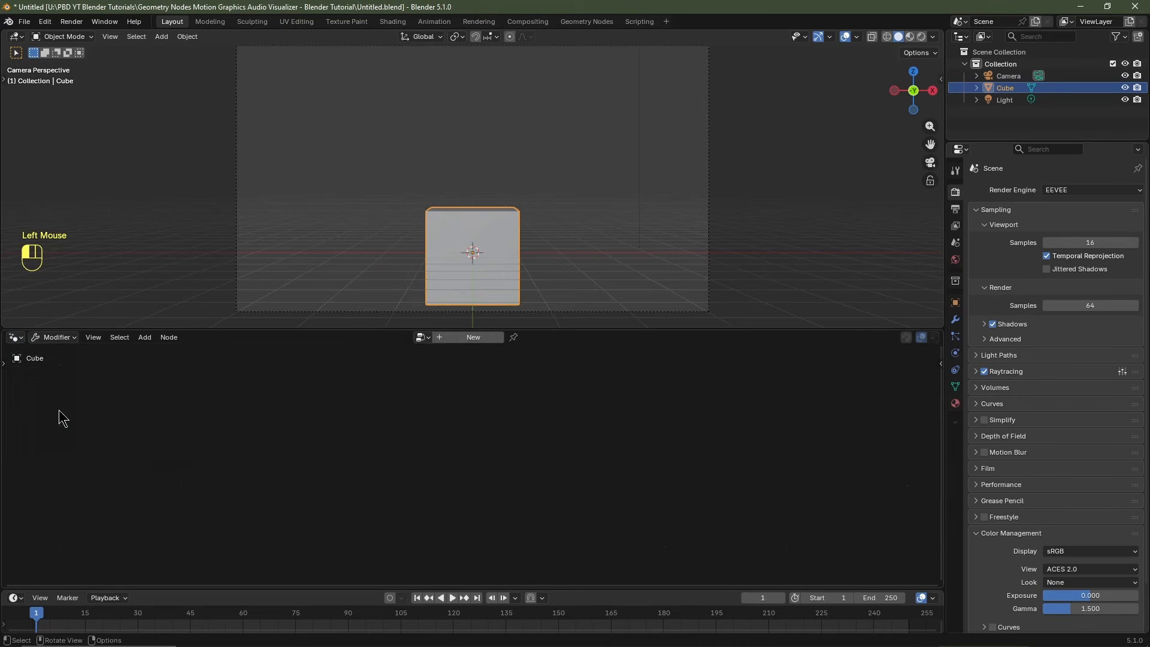
click(457, 341)
click(456, 340)
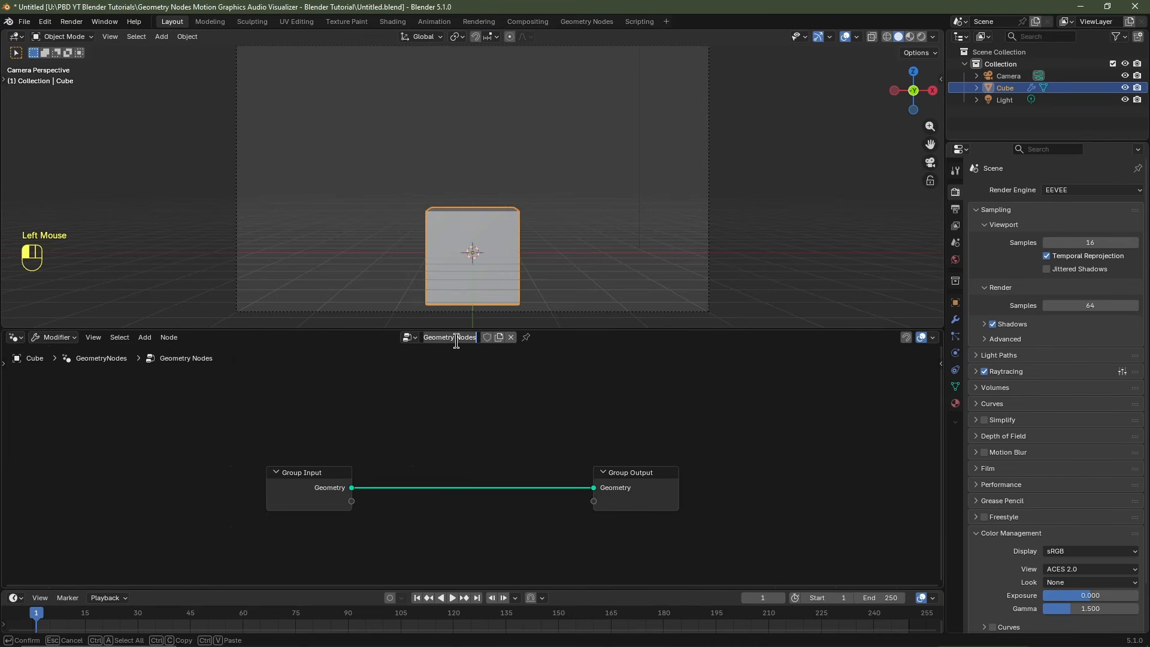
text(Level Up)
key(Return)
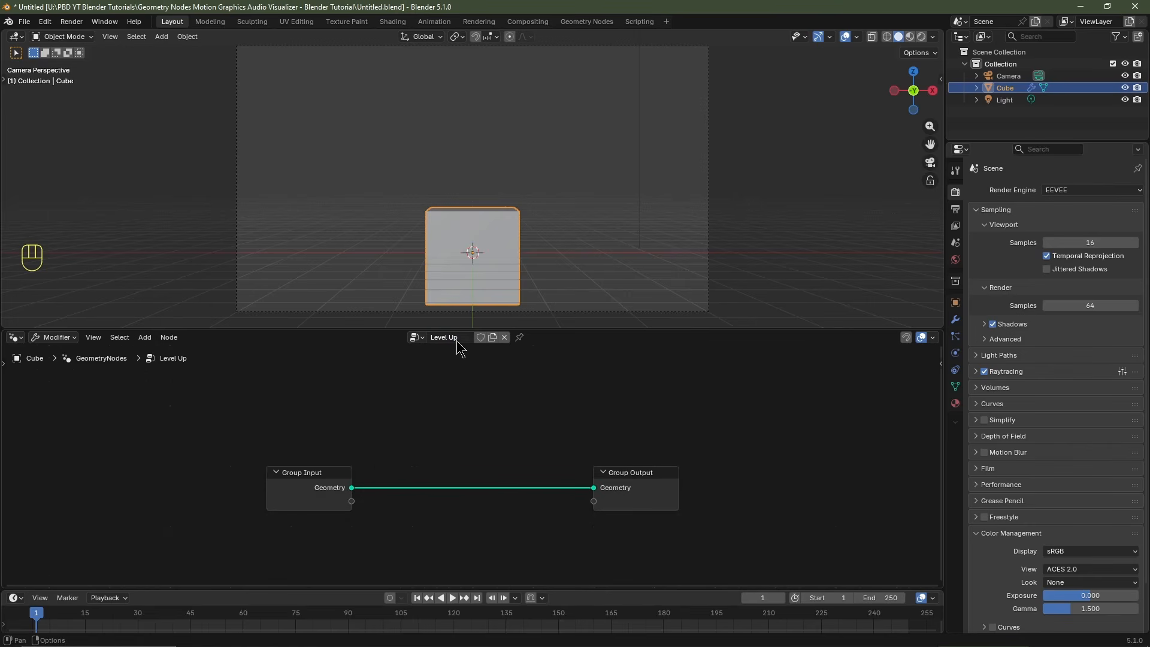
Step: Delete the Group Input node and add a Curve Circle node in its place
click(302, 476)
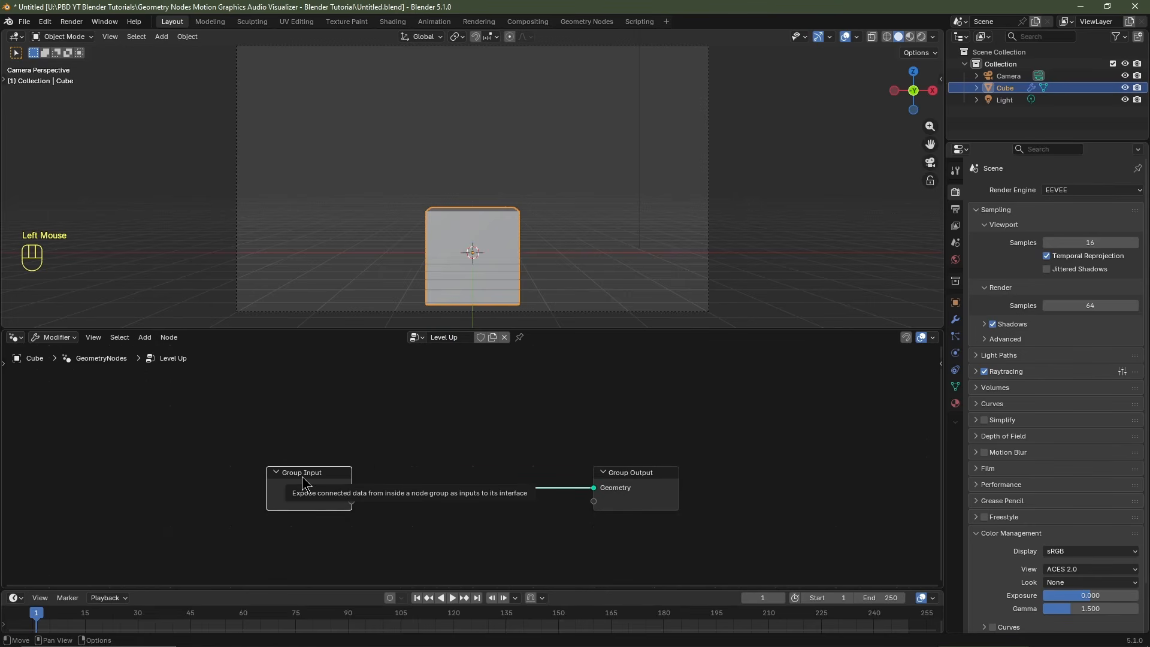
key(x)
key(shift+a)
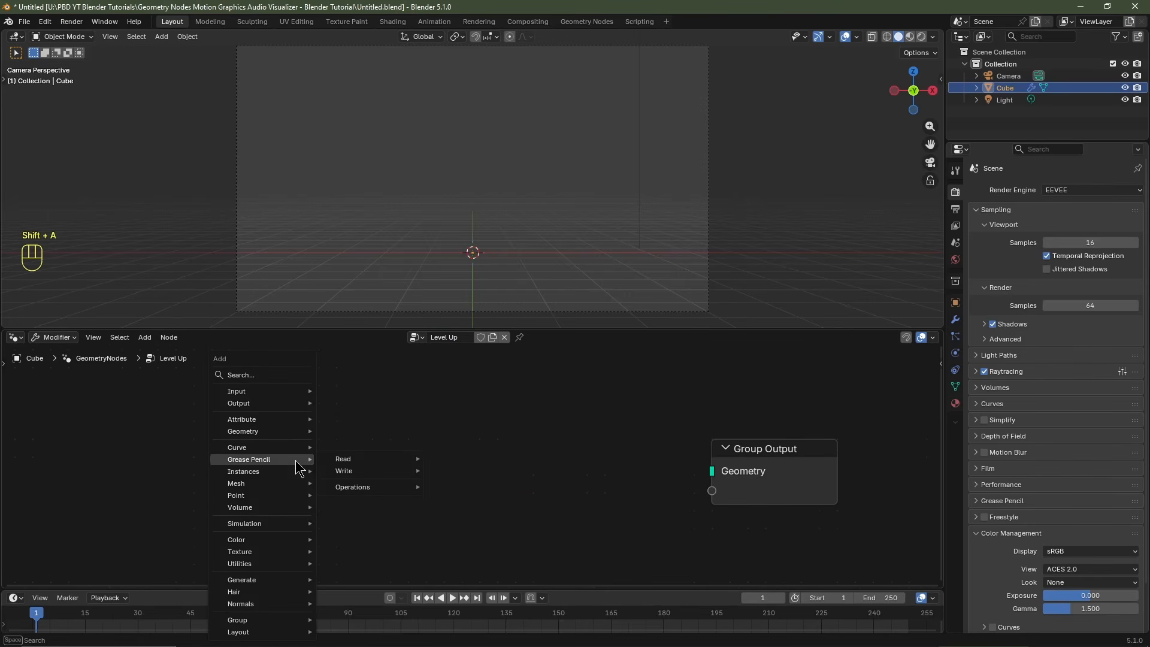
text(circle)
key(Return)
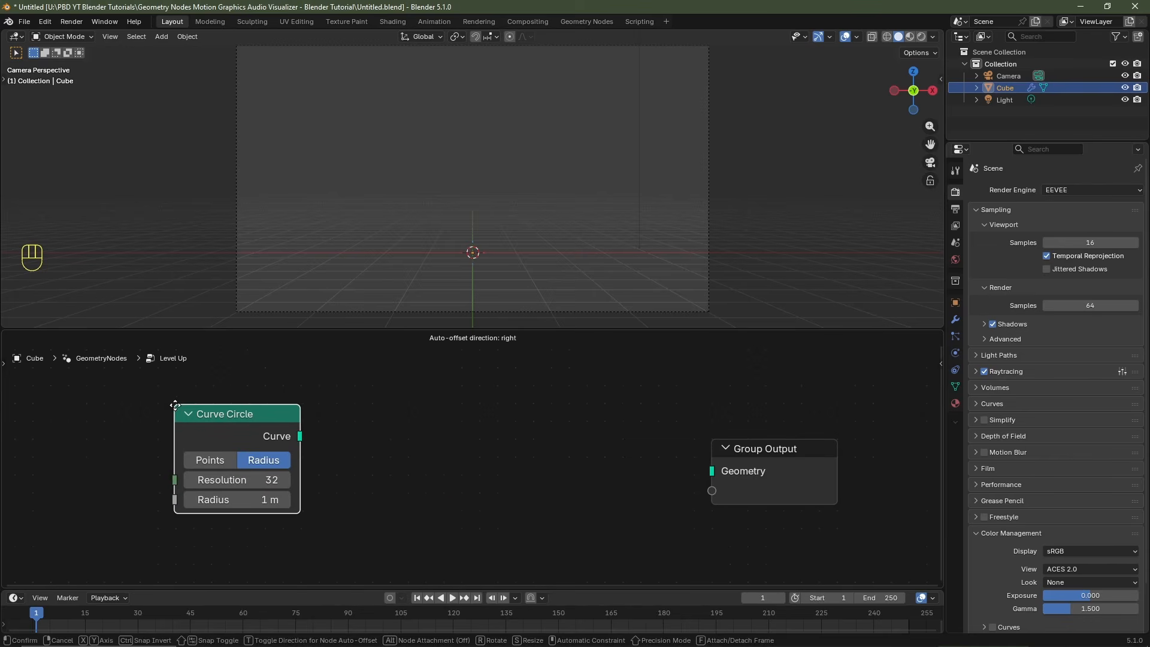
click(173, 405)
Step: Add an Instance on Points node, feeding Curve Circle into its Points and its Instances into the Group Output geometry
key(shift+a)
mouse_move(399, 450)
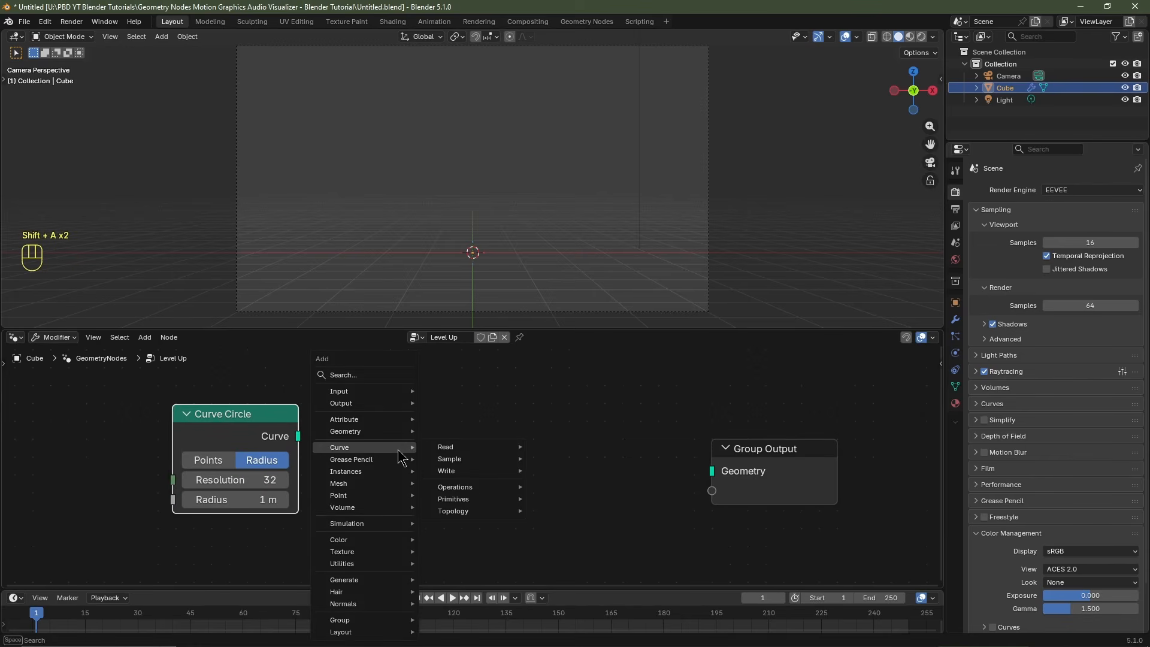
text(instan)
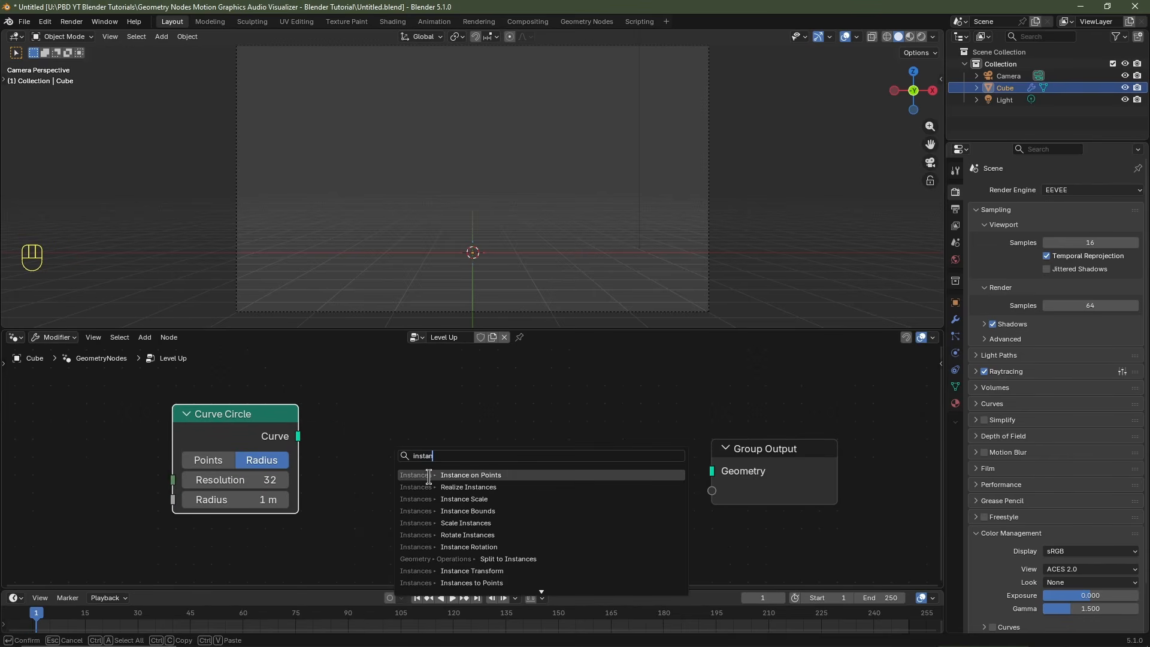
key(Return)
click(441, 457)
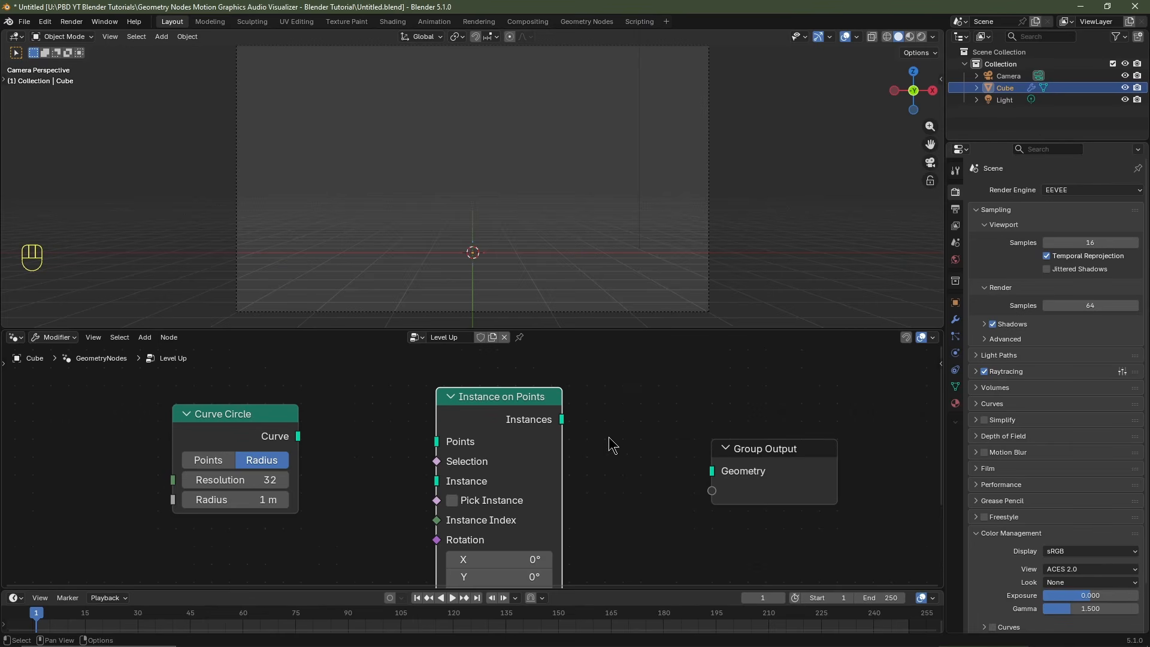
drag(562, 420, 709, 471)
drag(298, 436, 427, 448)
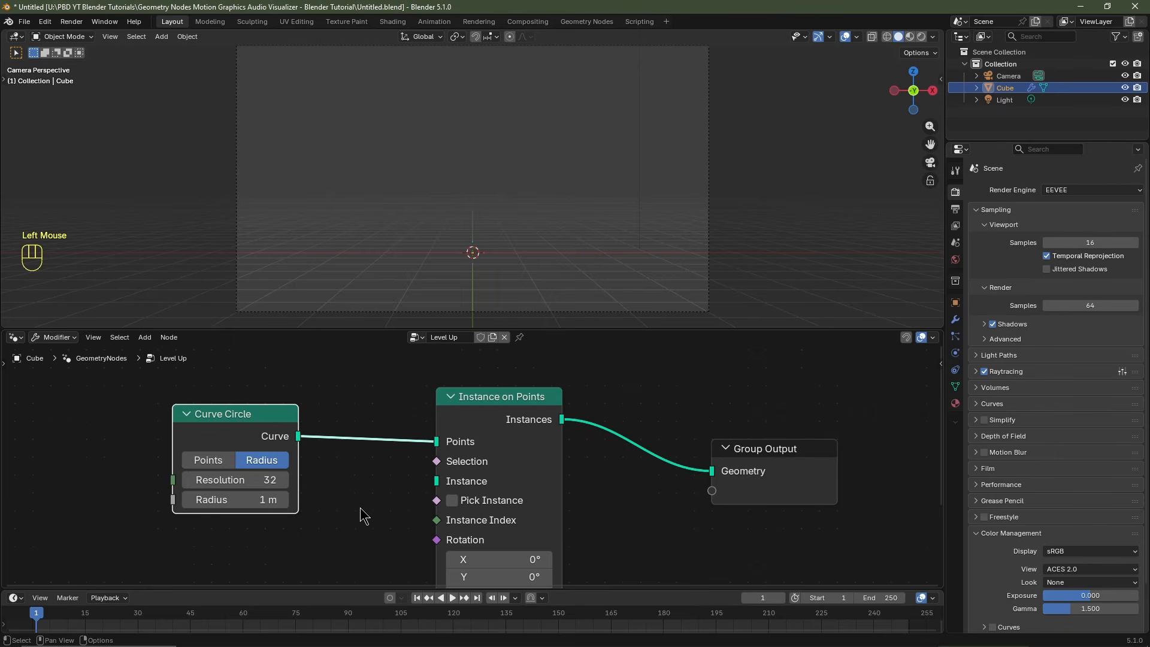
Step: Set the Curve Circle radius to 10 m
click(267, 500)
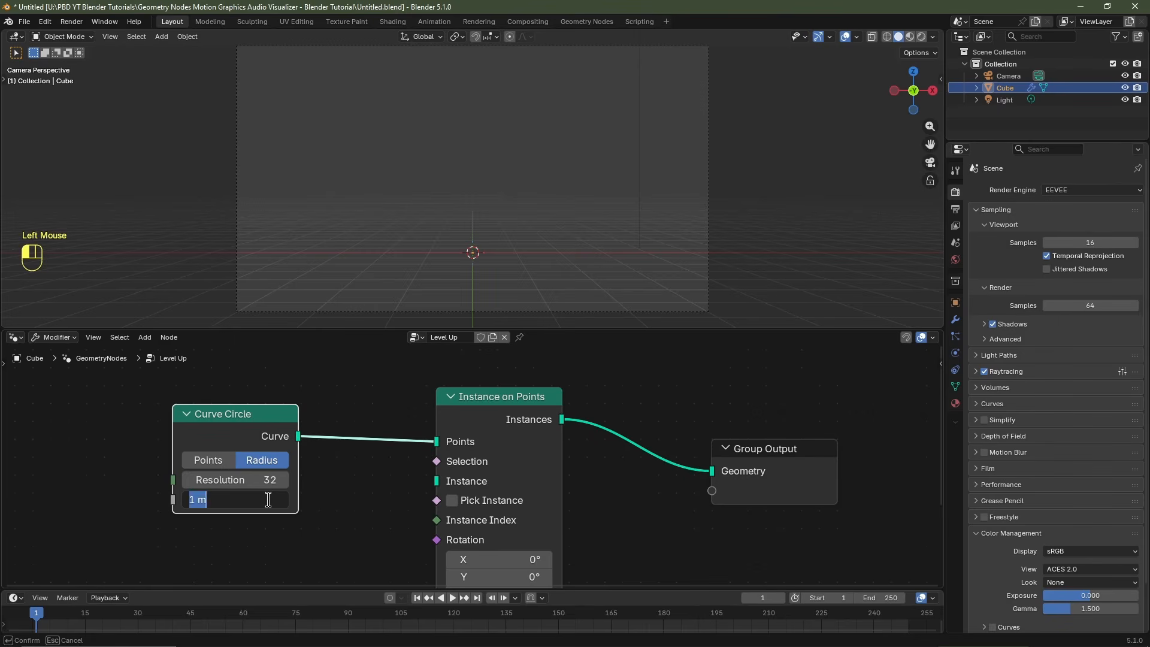
text(10)
key(Return)
Step: Add a mesh Cube node below Curve Circle and connect its Mesh to the Instance input of Instance on Points
key(shift+a)
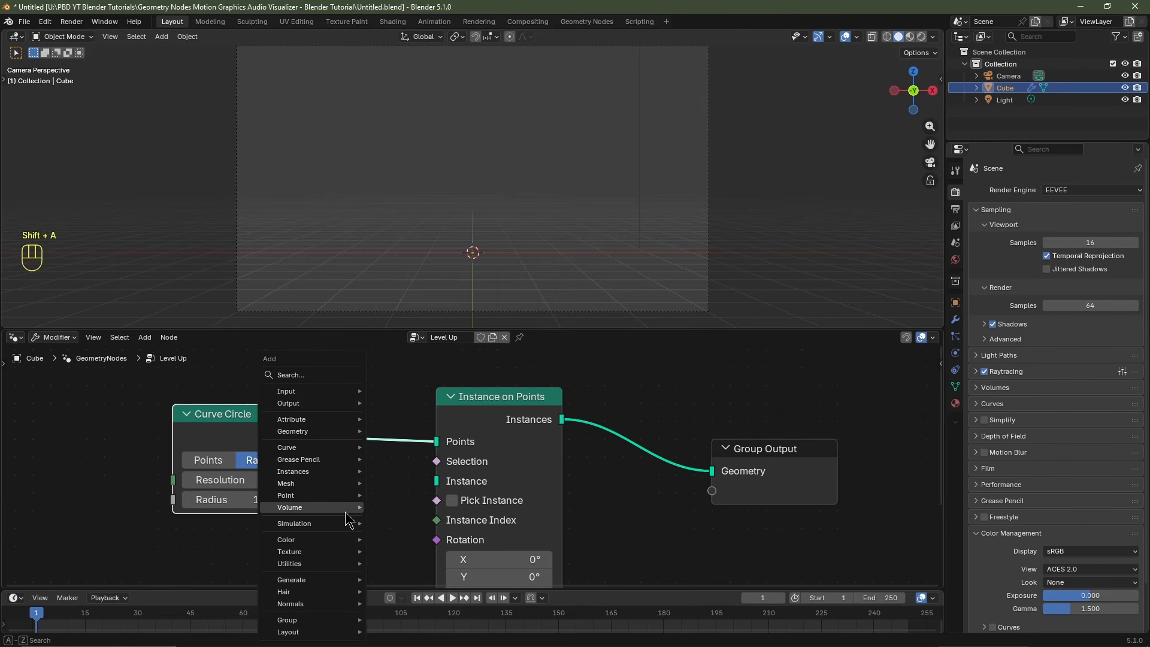
mouse_move(347, 513)
text(cube)
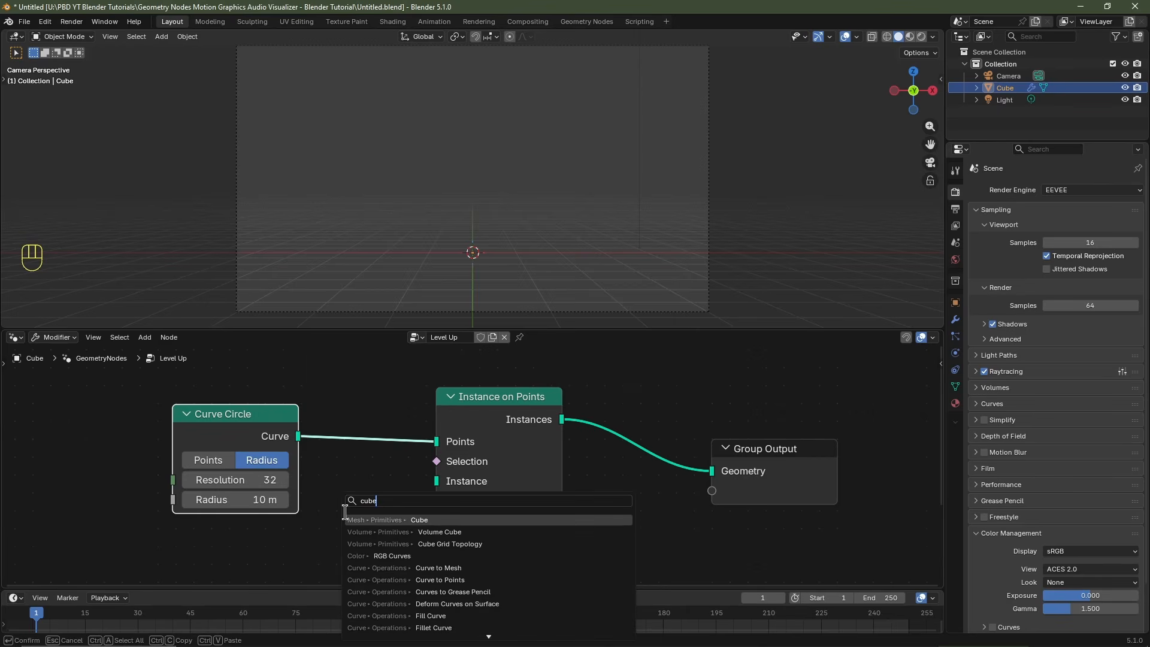
click(374, 522)
click(323, 515)
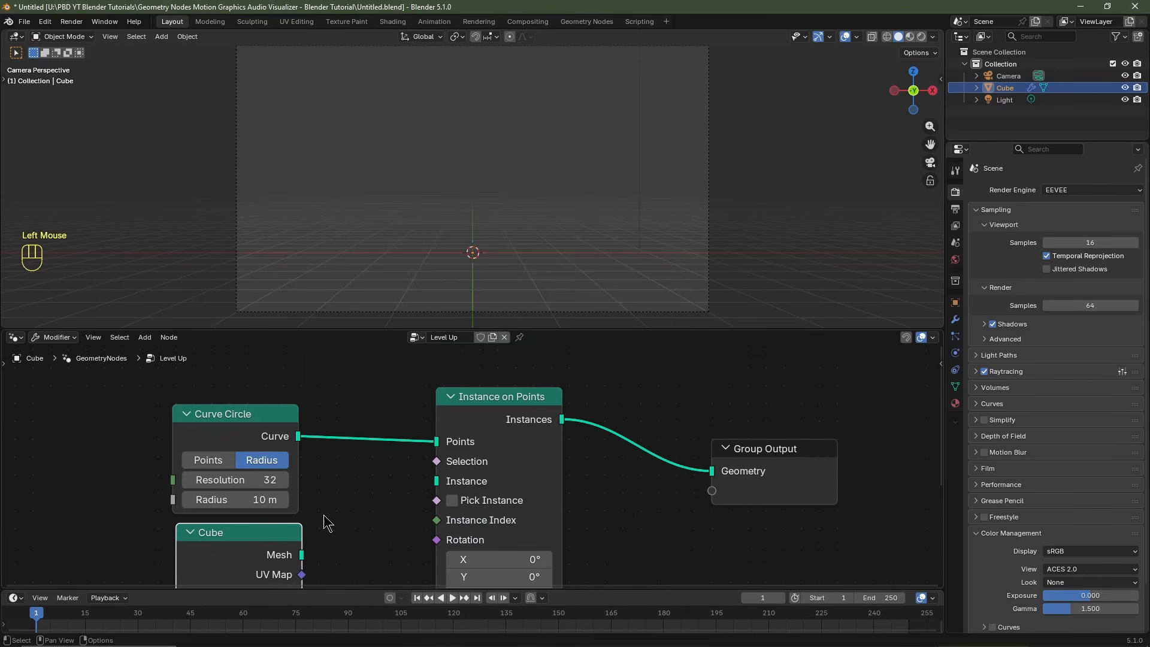
scroll(370, 489, down, 2)
drag(329, 473, 431, 423)
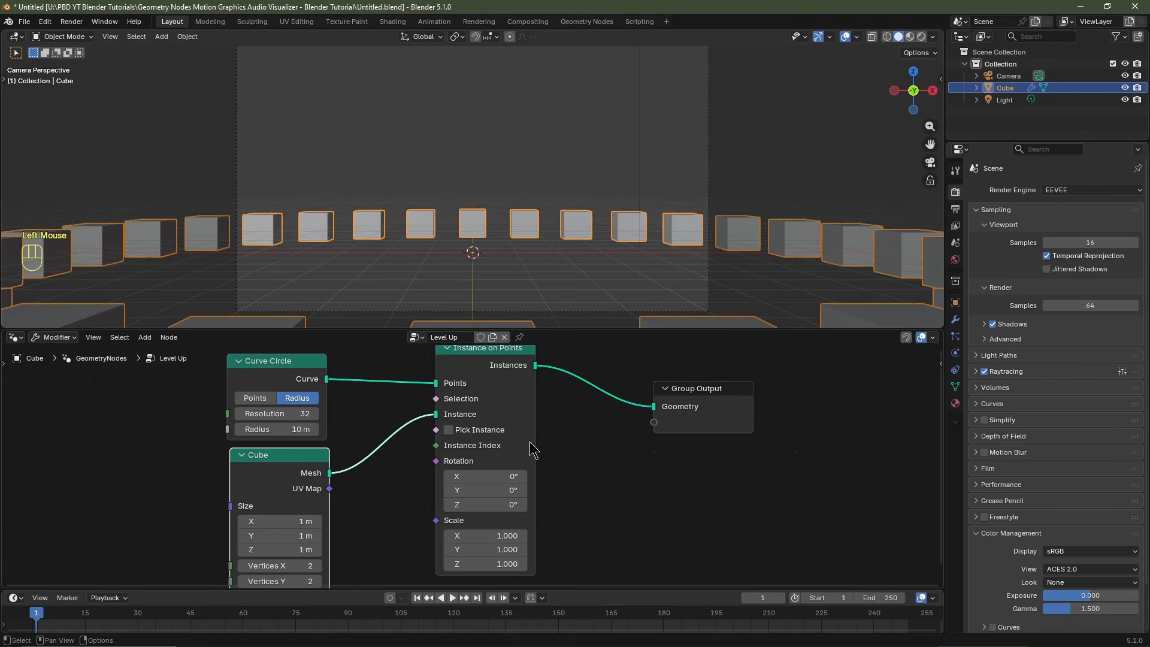
scroll(532, 220, down, 3)
mouse_move(531, 220)
middle_down()
mouse_move(535, 238)
mouse_move(534, 205)
mouse_move(534, 221)
middle_up()
scroll(536, 231, down, 3)
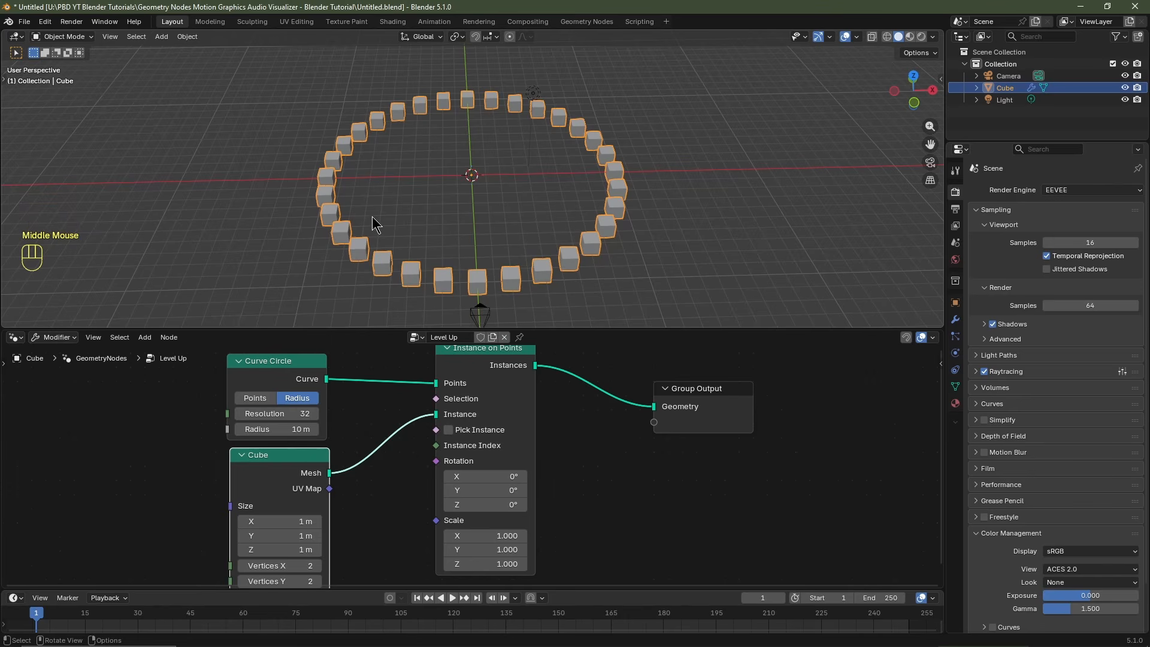
Step: Set the Curve Circle resolution to 64
click(293, 416)
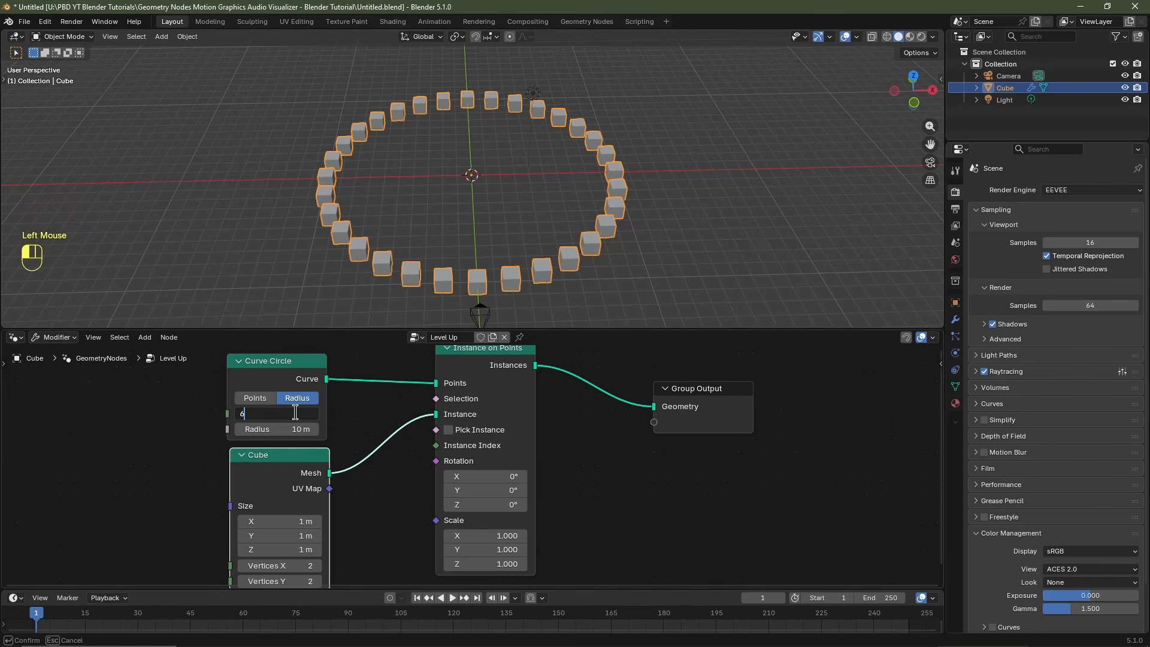
key(Return)
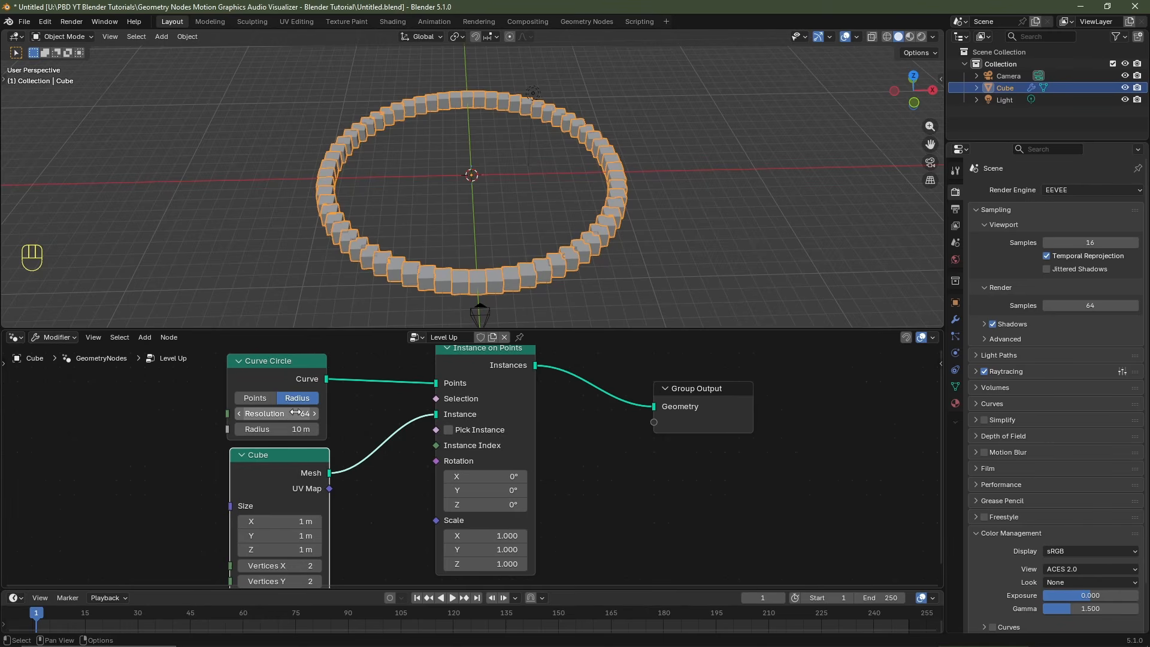
Step: Set the Cube node's size to 0.25 m in X, 10 m in Y and 10 m in Z
scroll(365, 533, up, 2)
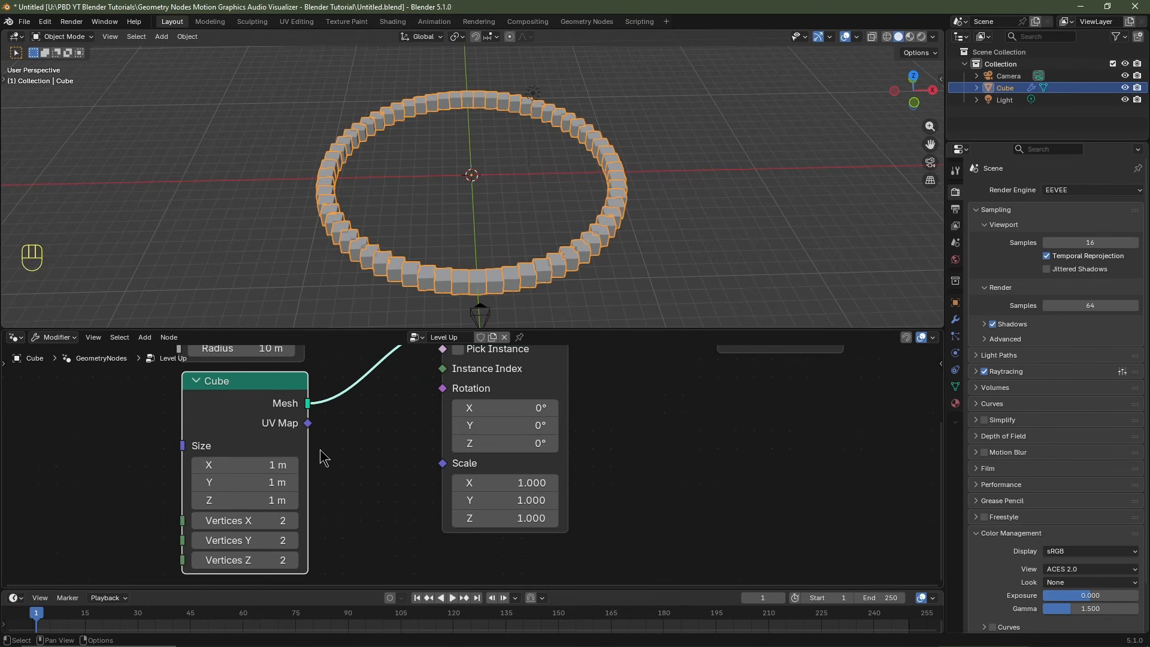
click(256, 465)
text(.25)
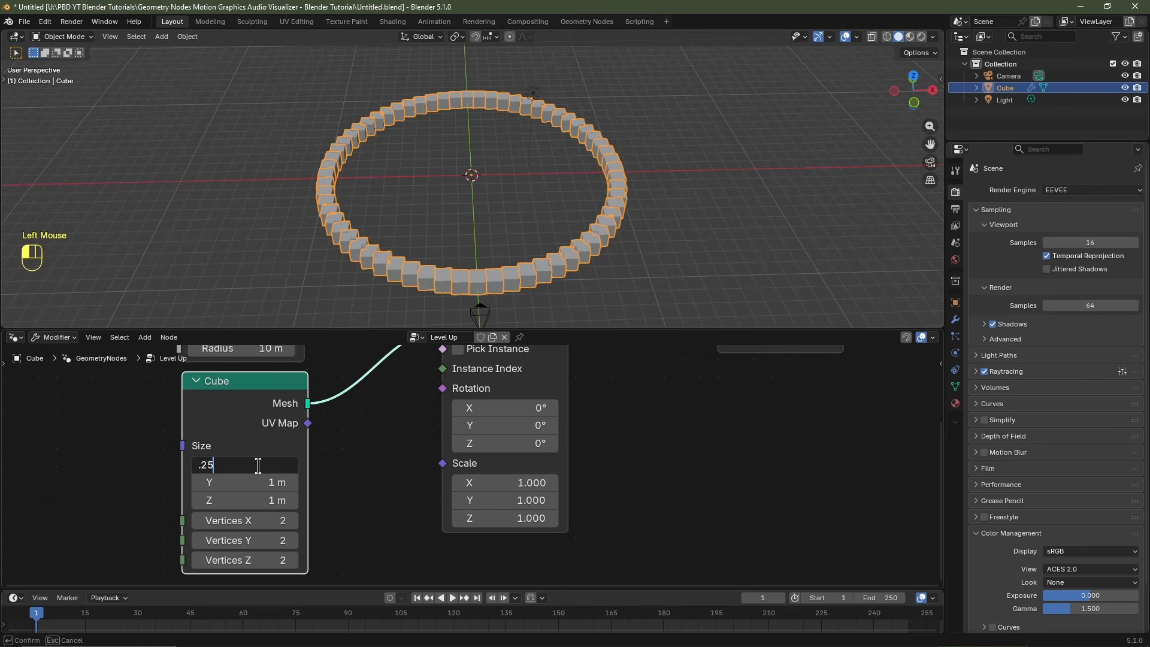
key(Tab)
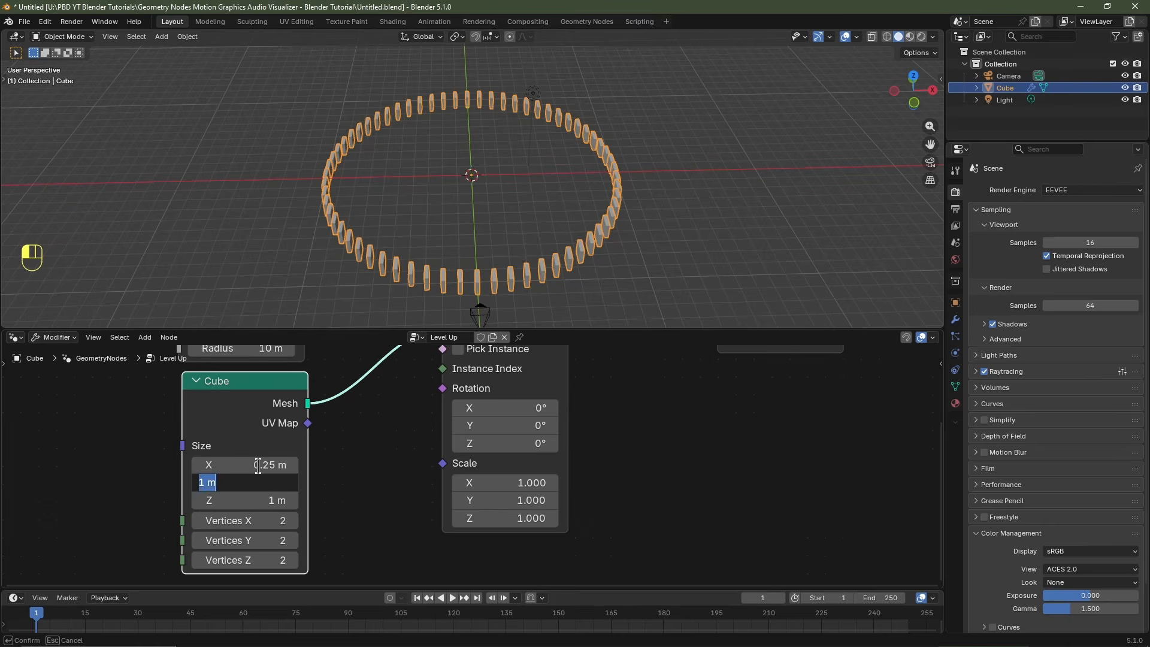
text(10)
key(Tab)
text(10)
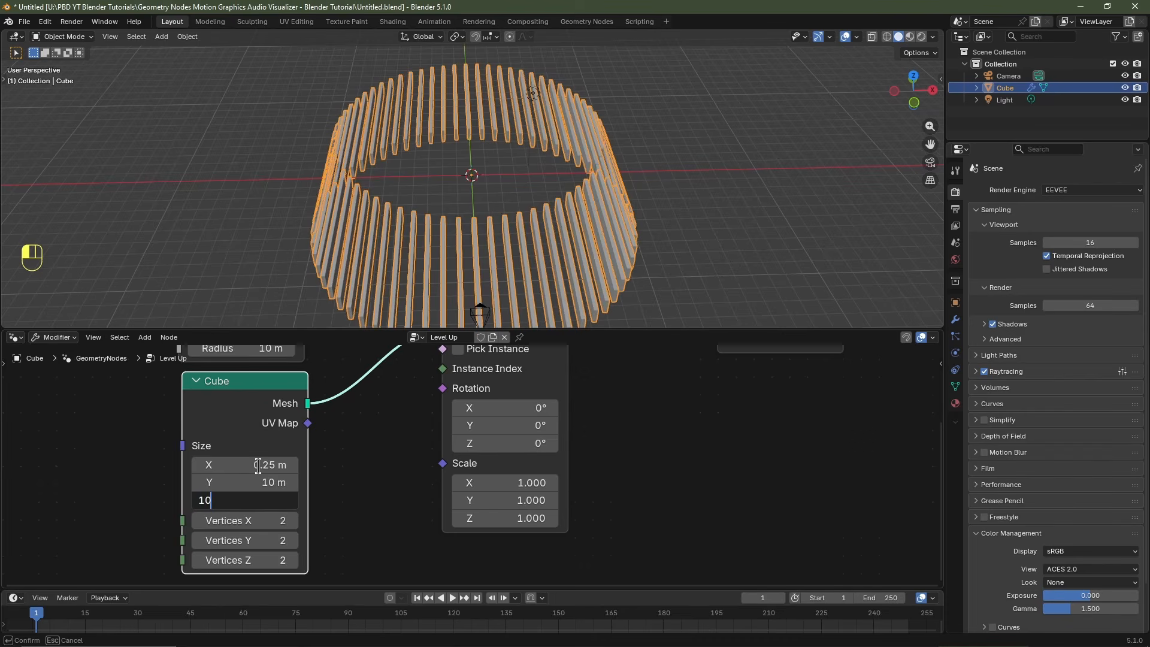
key(Return)
mouse_move(512, 229)
middle_down()
mouse_move(615, 243)
mouse_move(496, 236)
middle_up()
scroll(591, 243, down, 2)
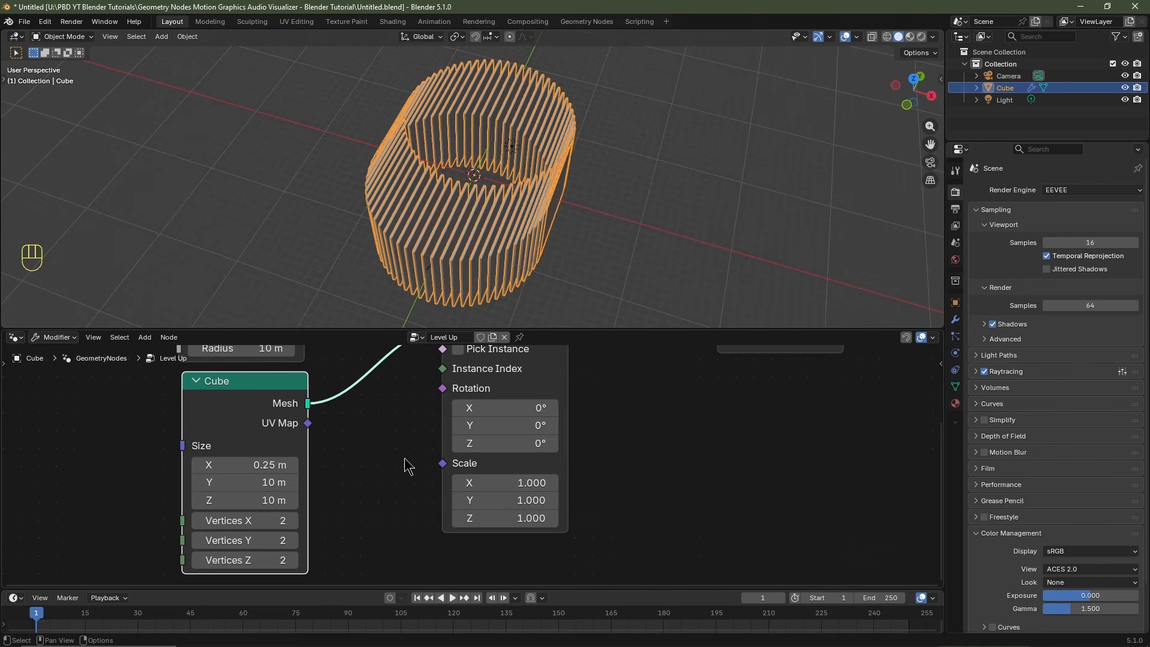
Step: Add an Align Rotation to Vector node directly below the Cube node
scroll(374, 495, down, 1)
middle_drag(373, 504, 411, 444)
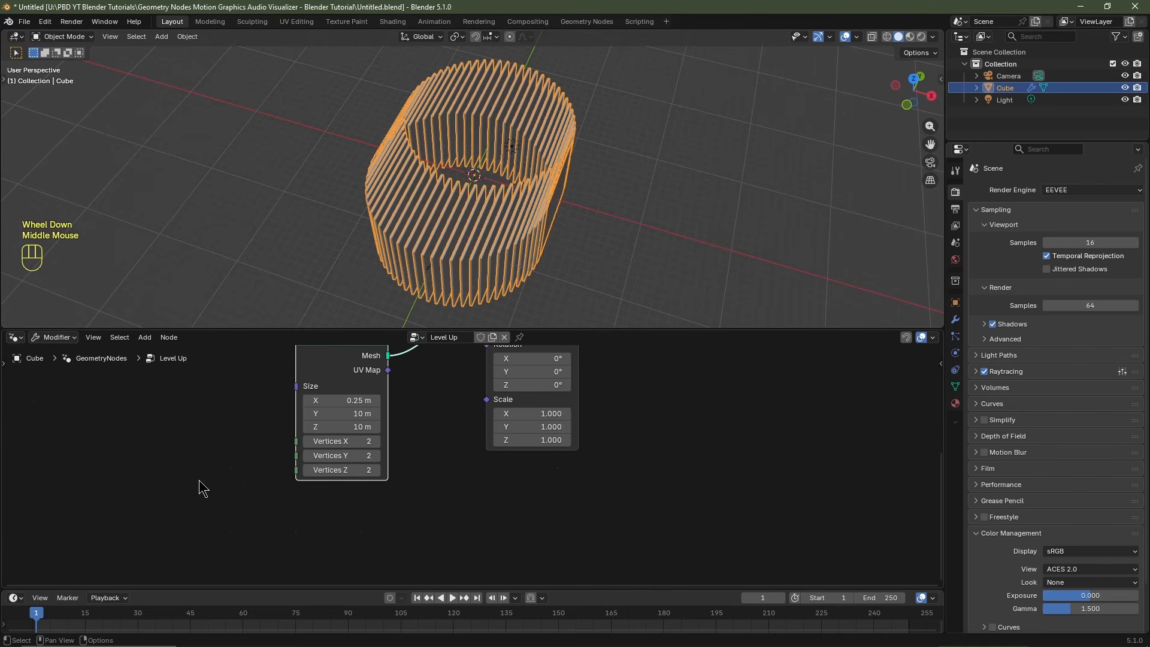
key(shift+a)
mouse_move(203, 486)
text(align)
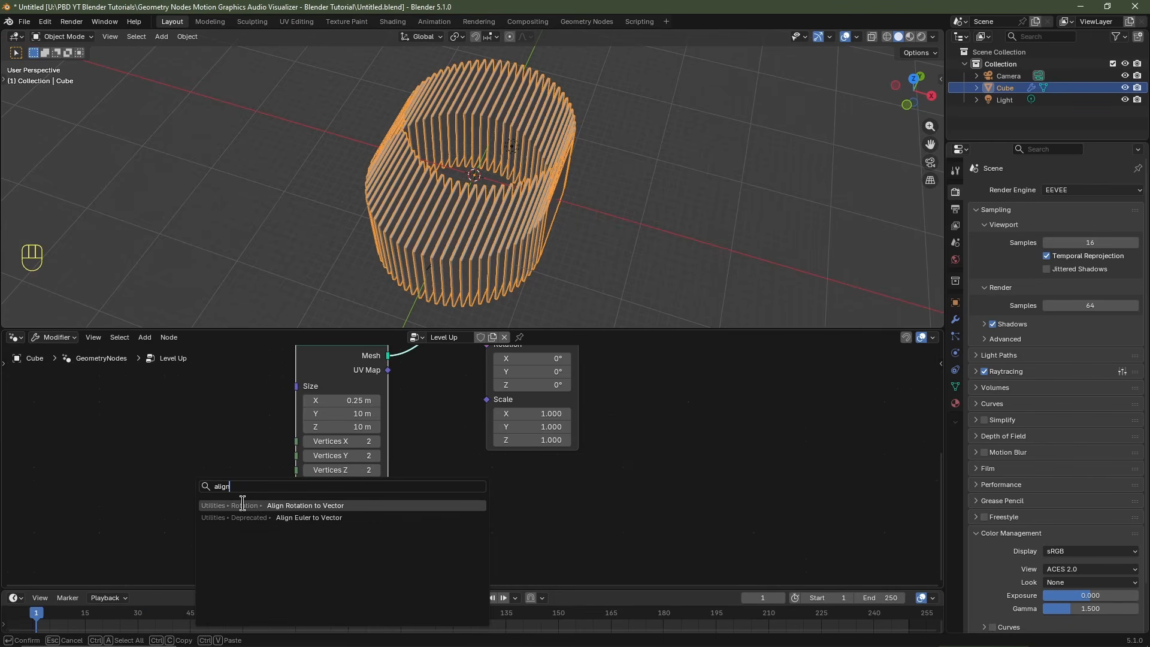
click(255, 505)
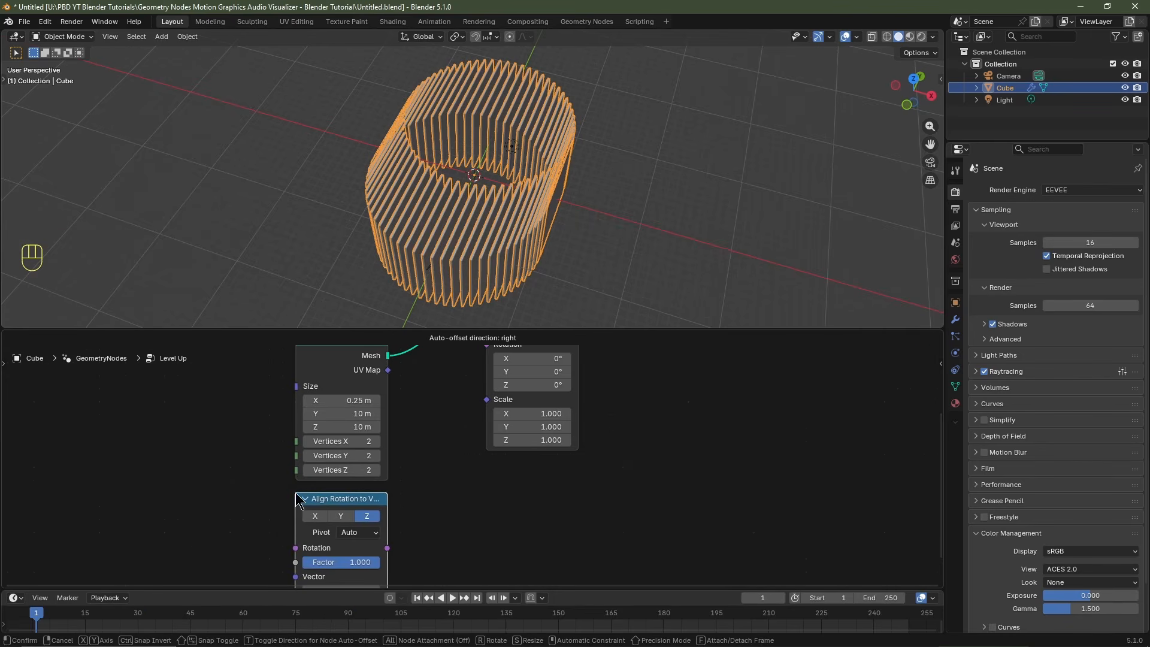
click(249, 508)
Step: Add a Normal node beside Align Rotation to Vector and connect its Normal output to the Vector input
key(shift+a)
mouse_move(204, 498)
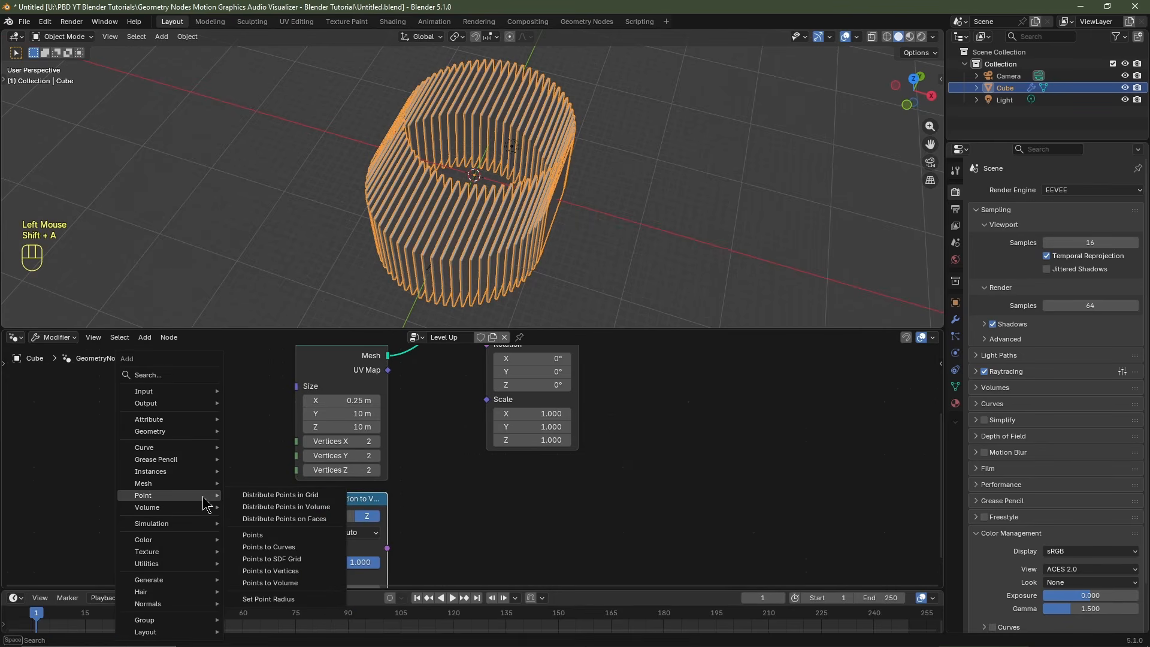
text(norm)
click(243, 520)
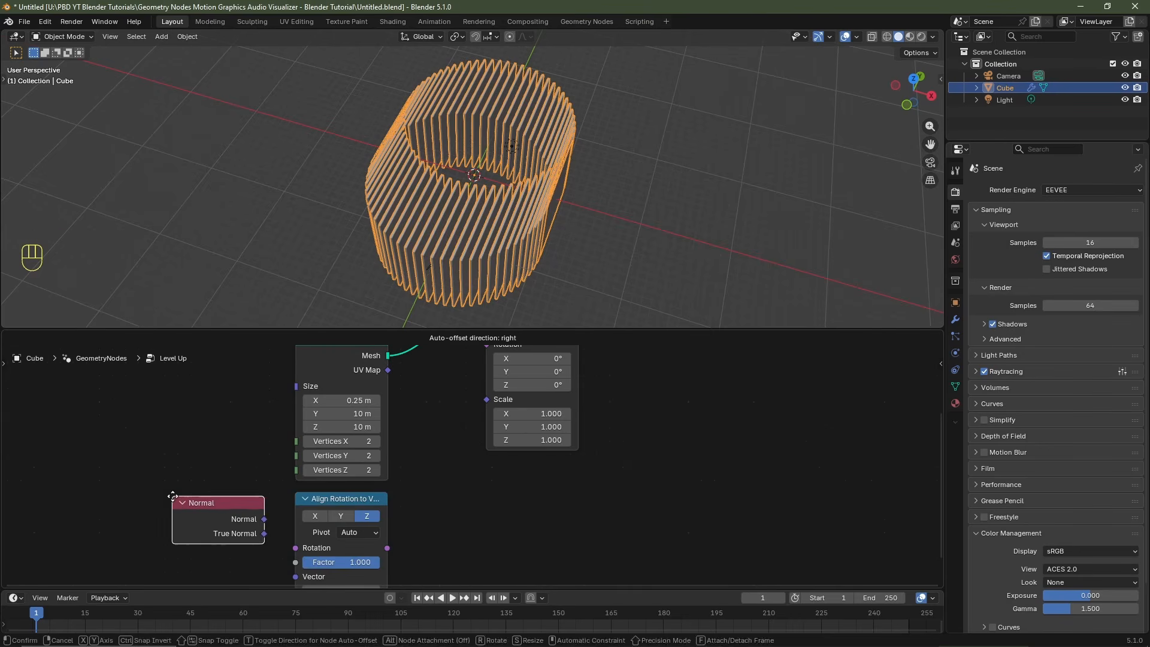
click(237, 535)
middle_drag(237, 535, 238, 484)
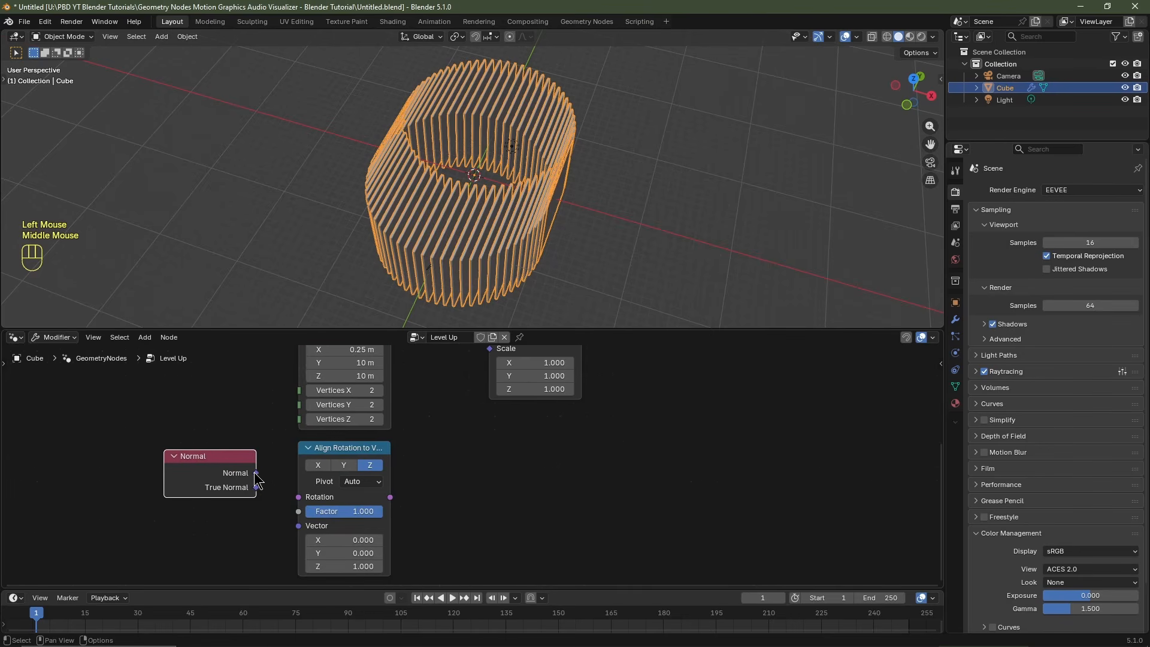
drag(256, 473, 294, 533)
Step: Connect Align Rotation to Vector to the Rotation input of Instance on Points and set its alignment axis to Y
middle_drag(450, 486, 394, 558)
scroll(380, 543, down, 5)
click(345, 546)
drag(346, 556, 411, 423)
middle_drag(537, 258, 533, 190)
scroll(435, 502, up, 2)
middle_drag(435, 502, 474, 456)
click(331, 477)
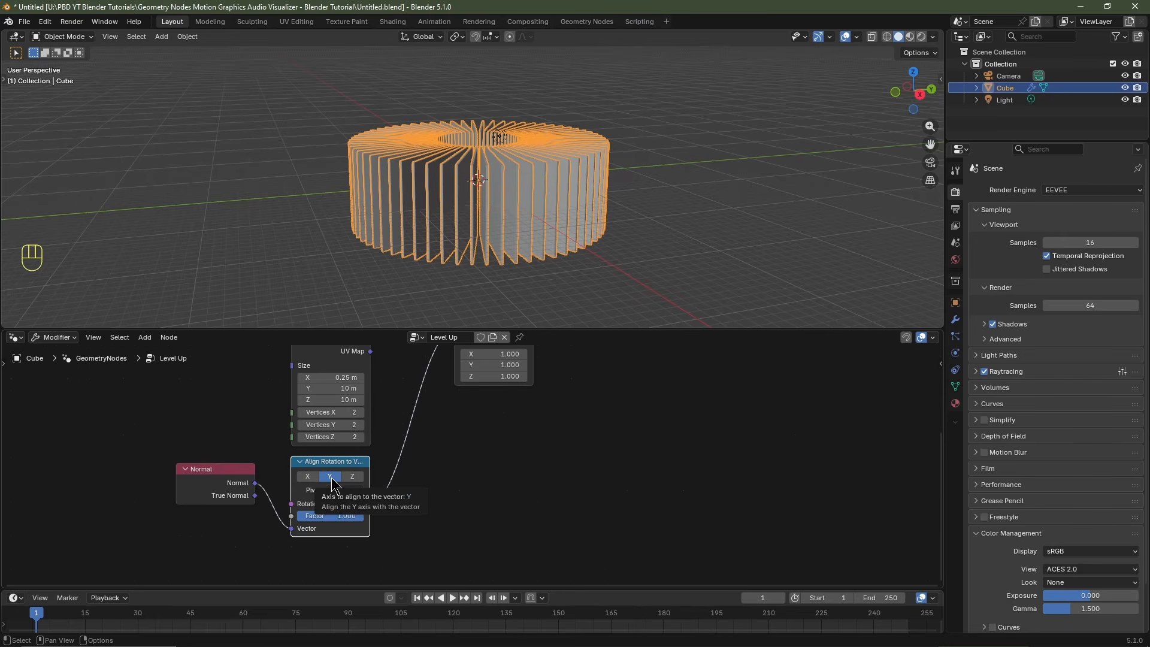
middle_drag(470, 240, 505, 302)
Step: Move the Instance on Points node down closer to its input nodes and enlarge the node editor area
scroll(573, 406, down, 3)
middle_drag(572, 406, 507, 489)
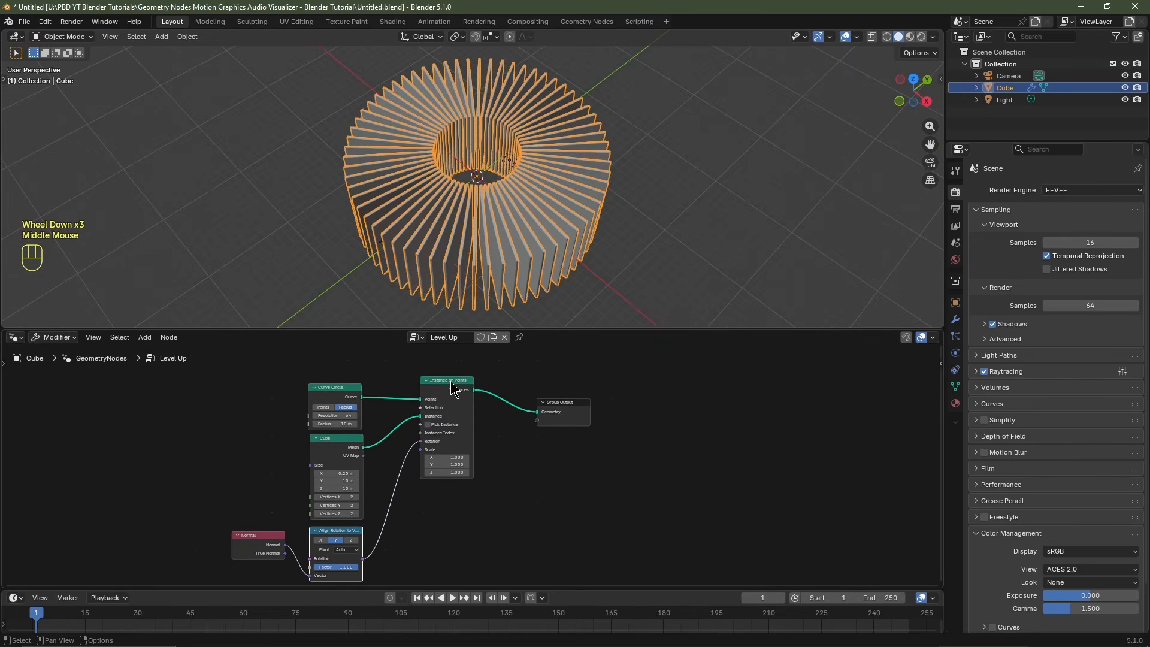
drag(447, 383, 426, 436)
middle_drag(503, 490, 524, 455)
scroll(523, 455, up, 3)
scroll(524, 454, down, 1)
drag(598, 328, 597, 238)
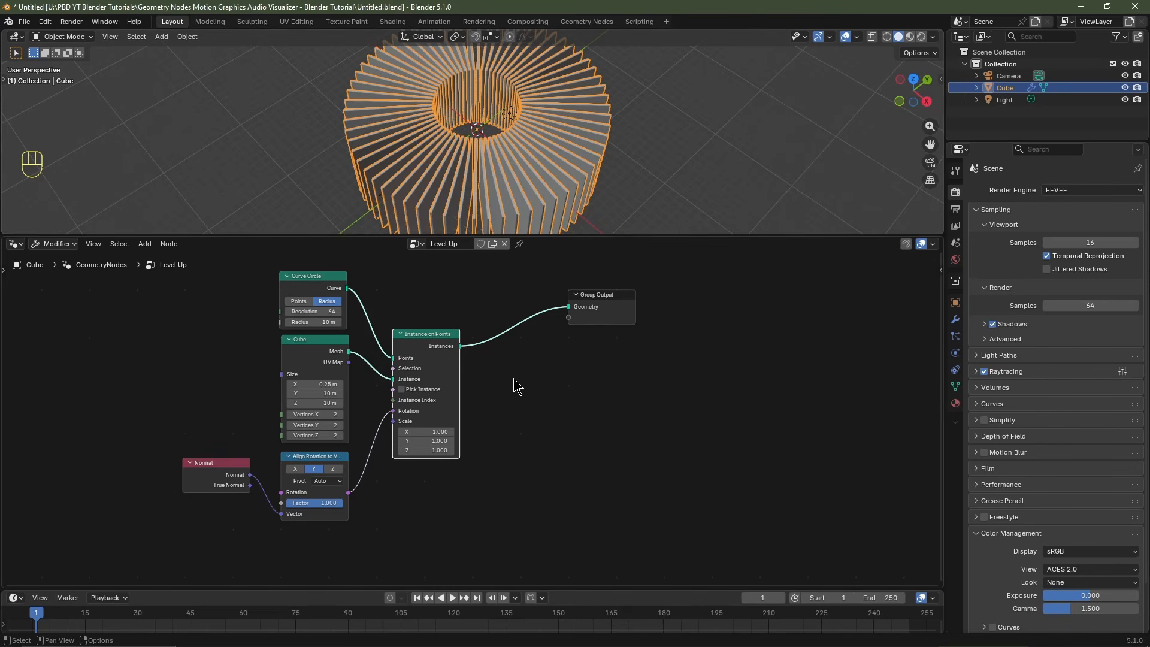
Step: Insert a Rotate Instances node on the link between Instance on Points and Group Output
key(shift+a)
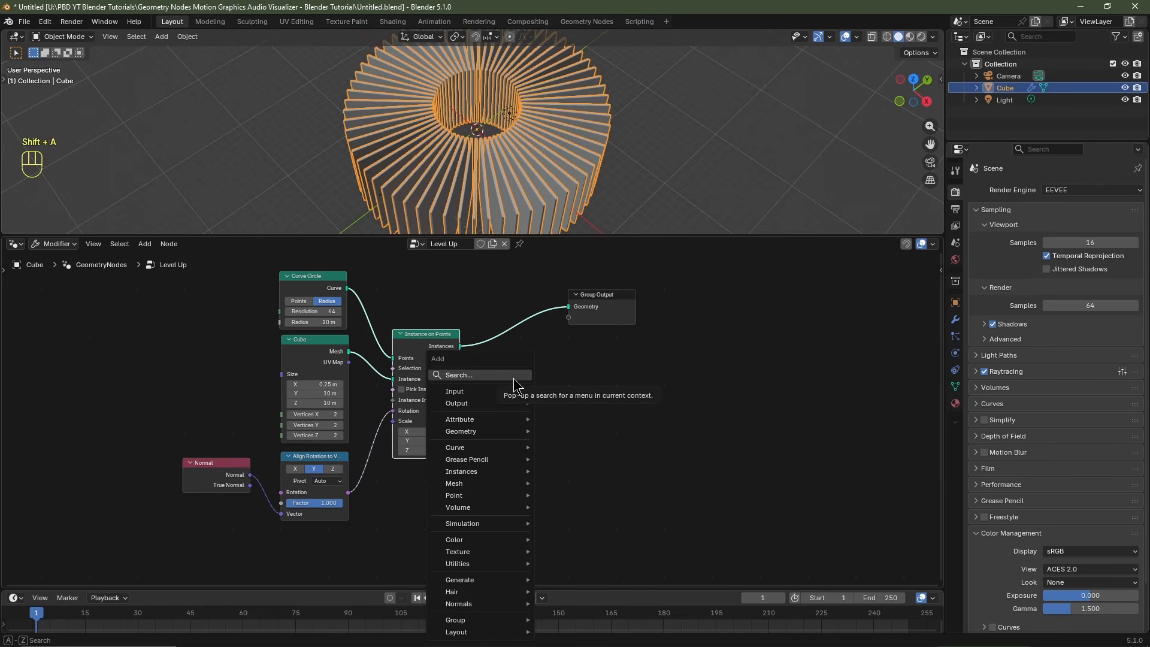
text(rotate)
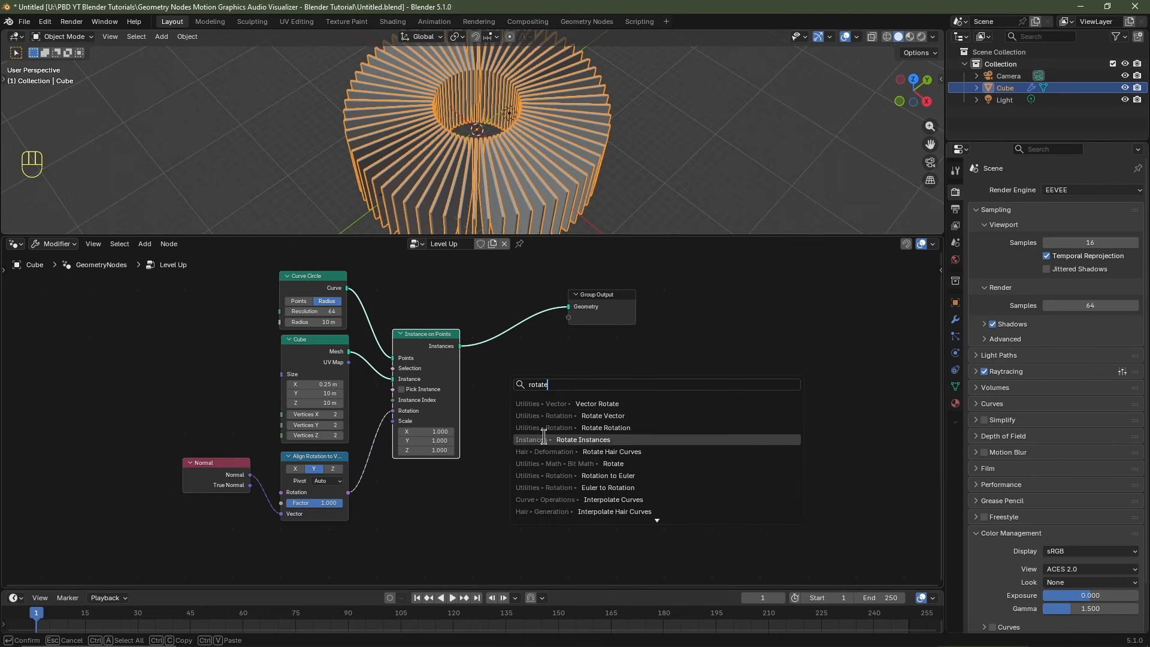
click(544, 436)
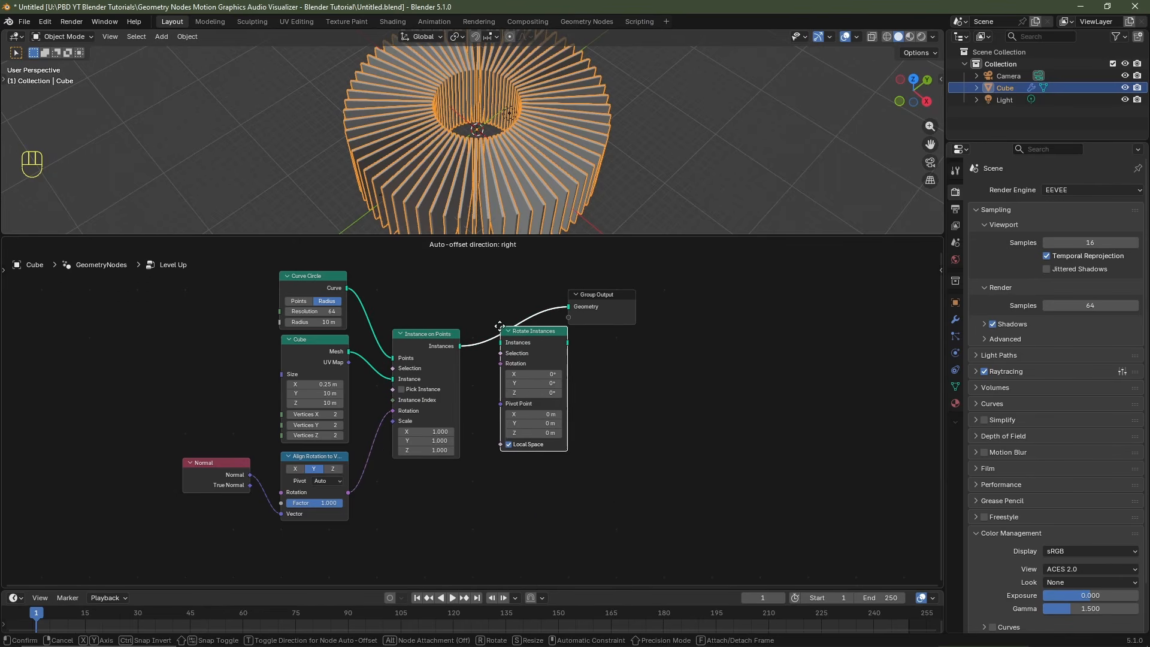
click(495, 328)
Step: Add a Combine XYZ node below Instance on Points and connect its Vector to the Rotation input of Rotate Instances
scroll(514, 423, up, 2)
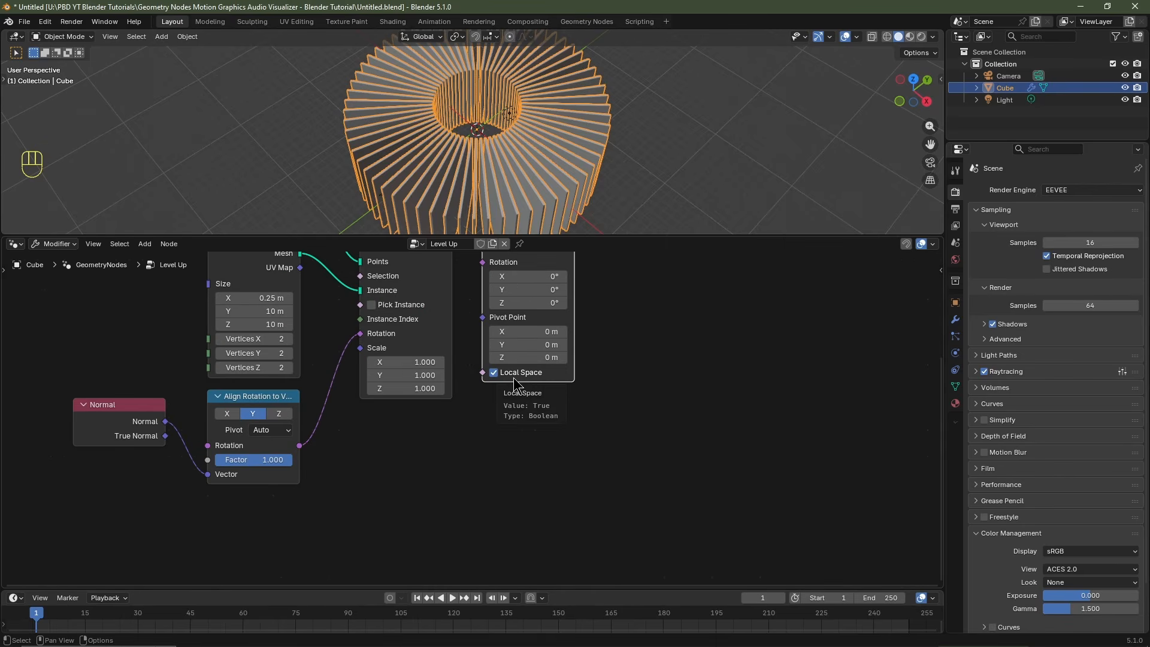
scroll(405, 455, up, 1)
key(shift+a)
mouse_move(407, 455)
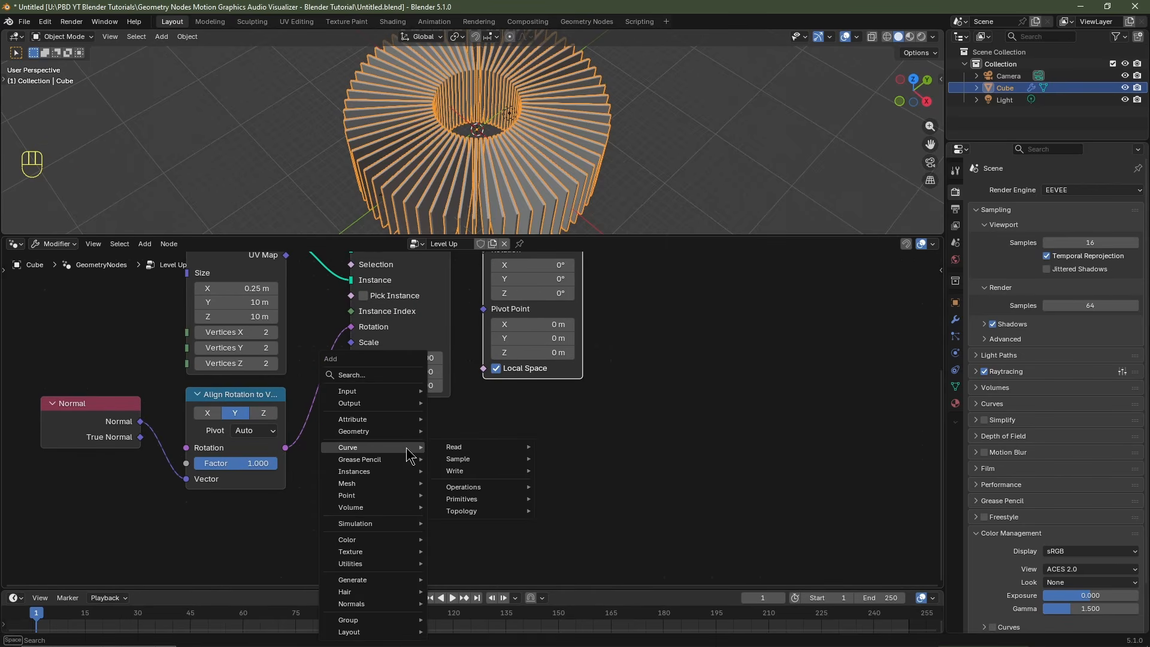
text(combine)
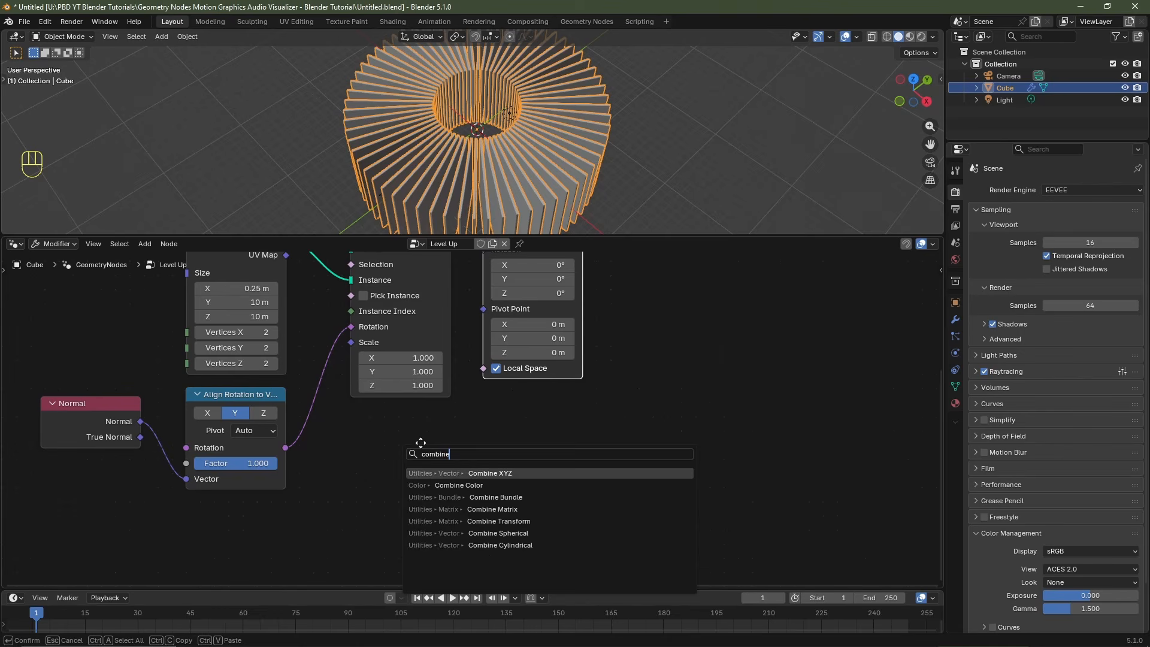
key(Return)
click(420, 453)
scroll(520, 442, down, 2)
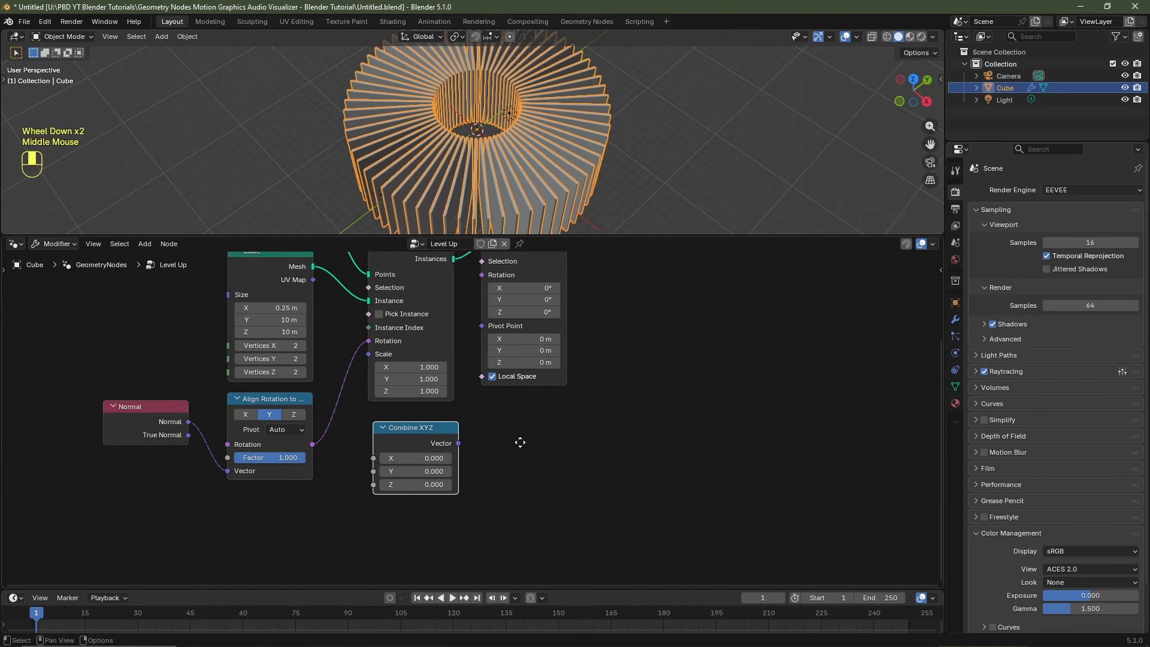
middle_drag(520, 442, 497, 484)
drag(435, 487, 458, 318)
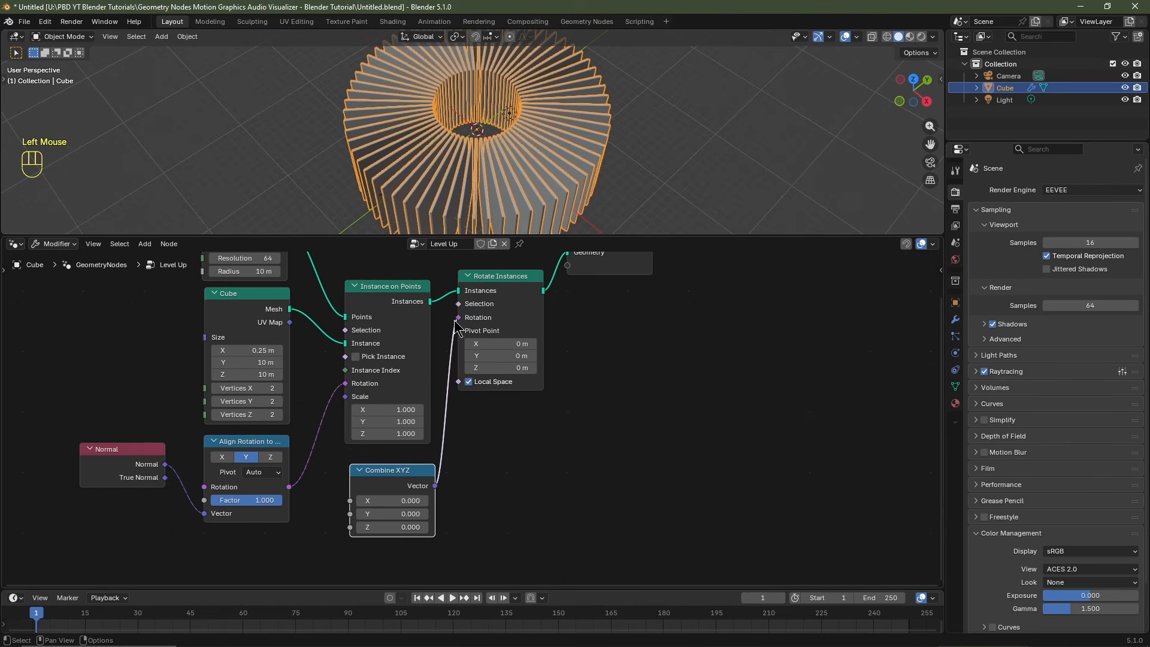
Step: Preview rotating the instances by varying the Combine XYZ node's X value, cancelling each change
scroll(584, 481, up, 1)
shift+drag(381, 516, 662, 517)
key(Escape)
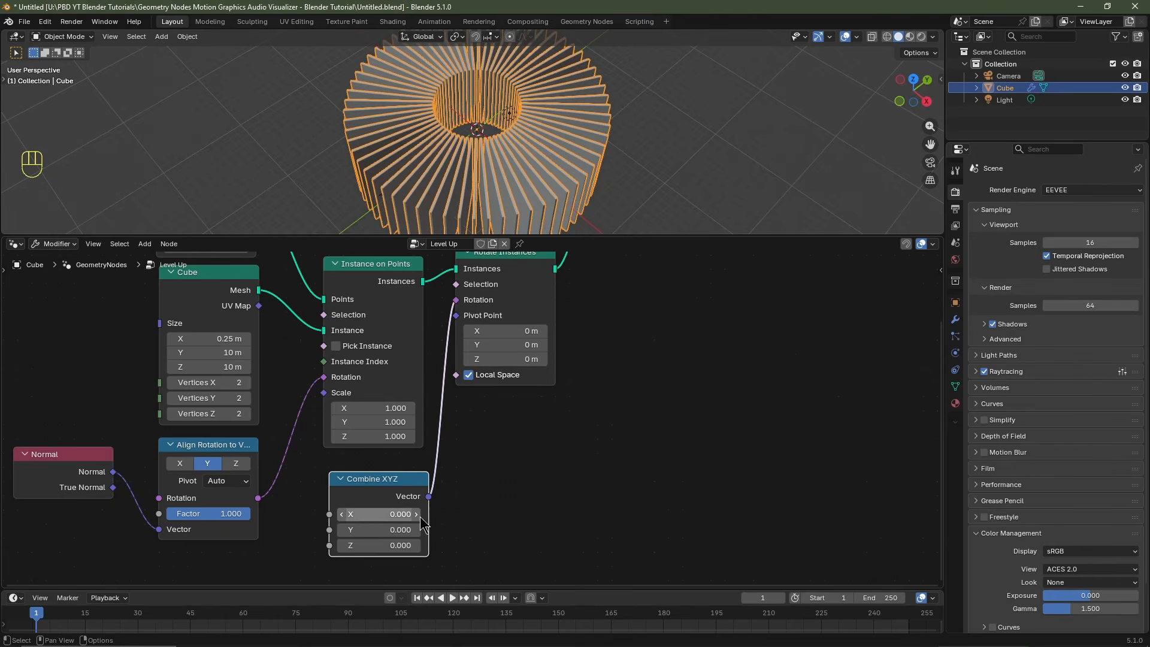
shift+drag(375, 516, 471, 517)
key(Escape)
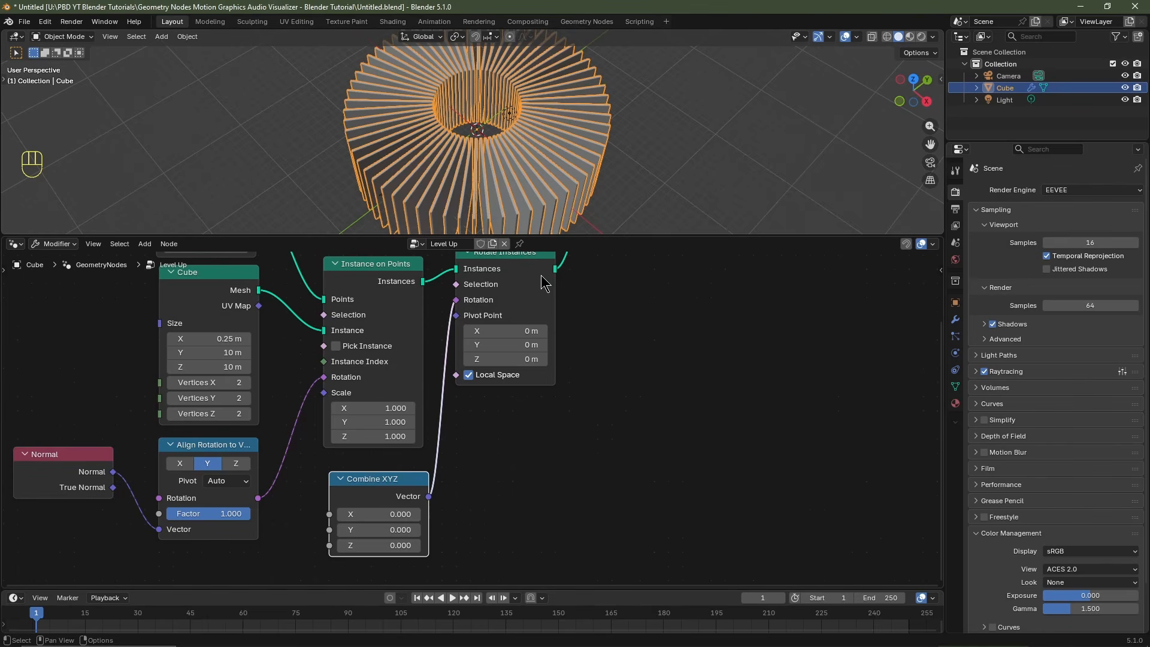
Step: Add an Index node below the Normal node
scroll(418, 502, down, 2)
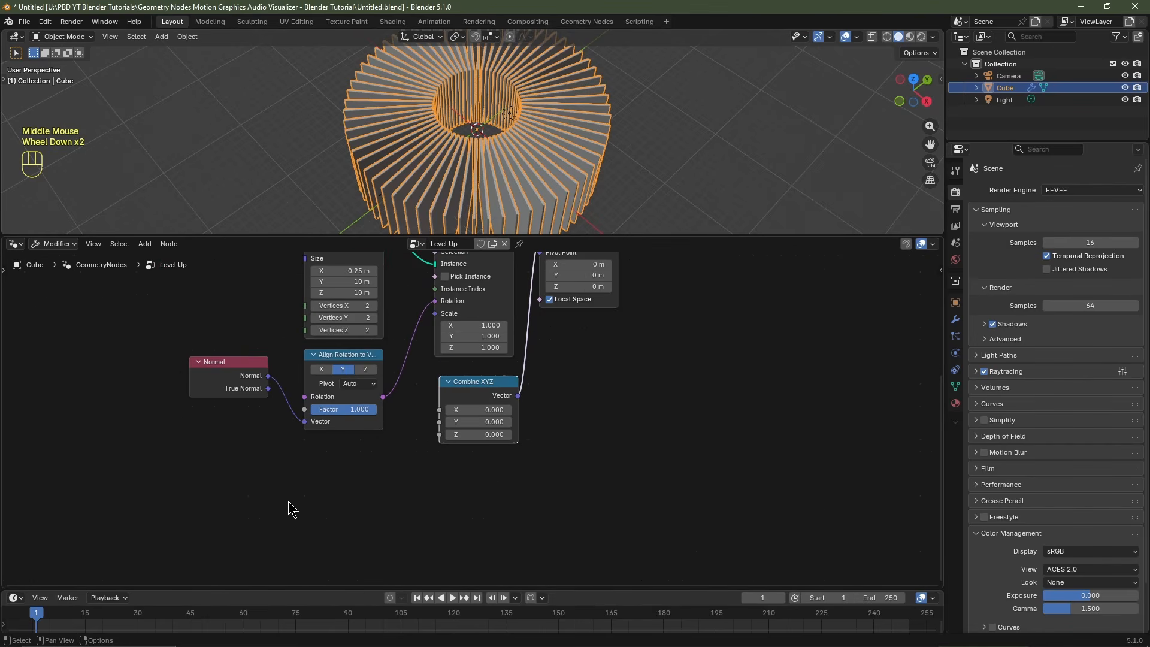
key(shift+a)
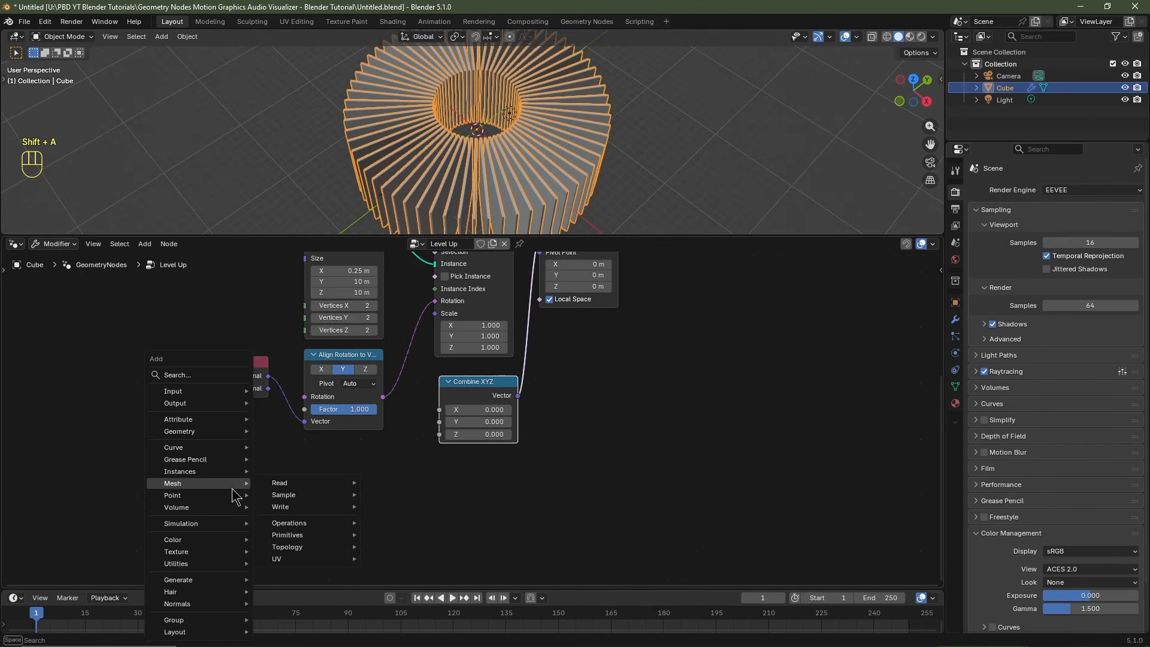
text(index)
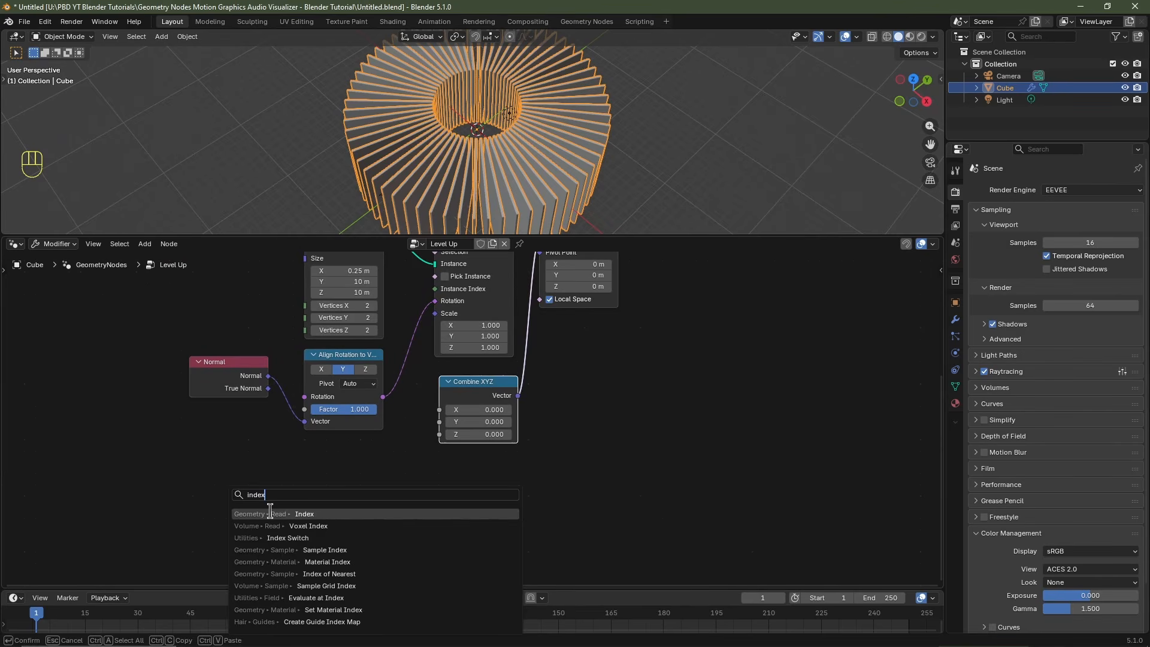
click(270, 513)
click(286, 527)
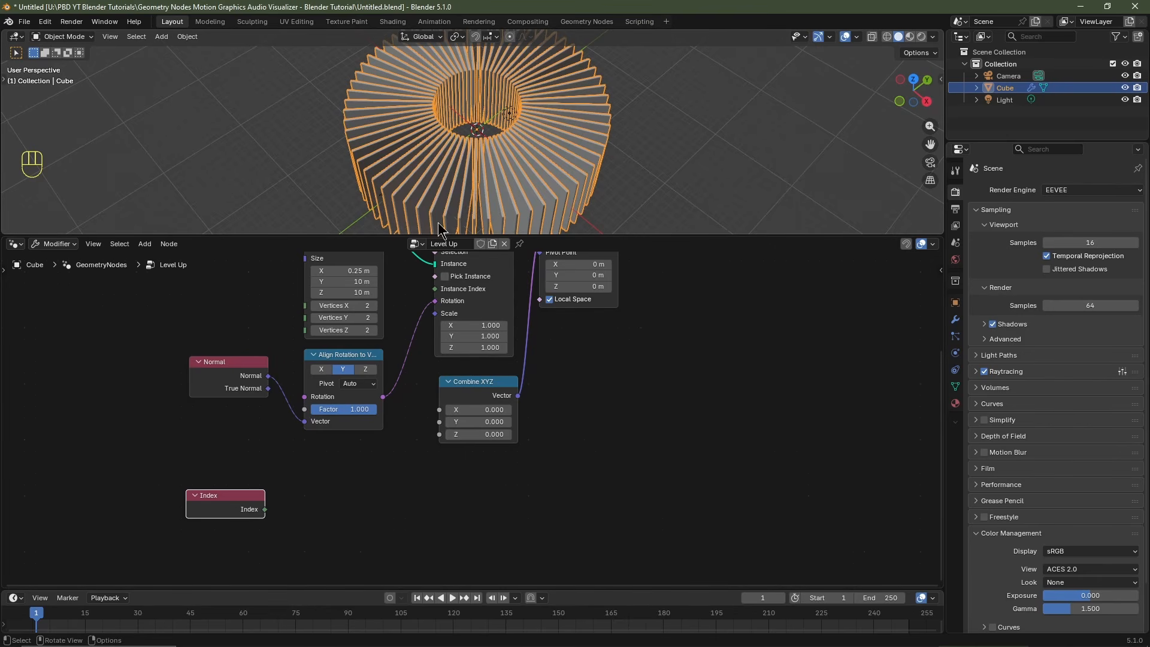
Step: Add a Math node set to Multiply beside the Index node and connect Index to its first Value input
key(shift+a)
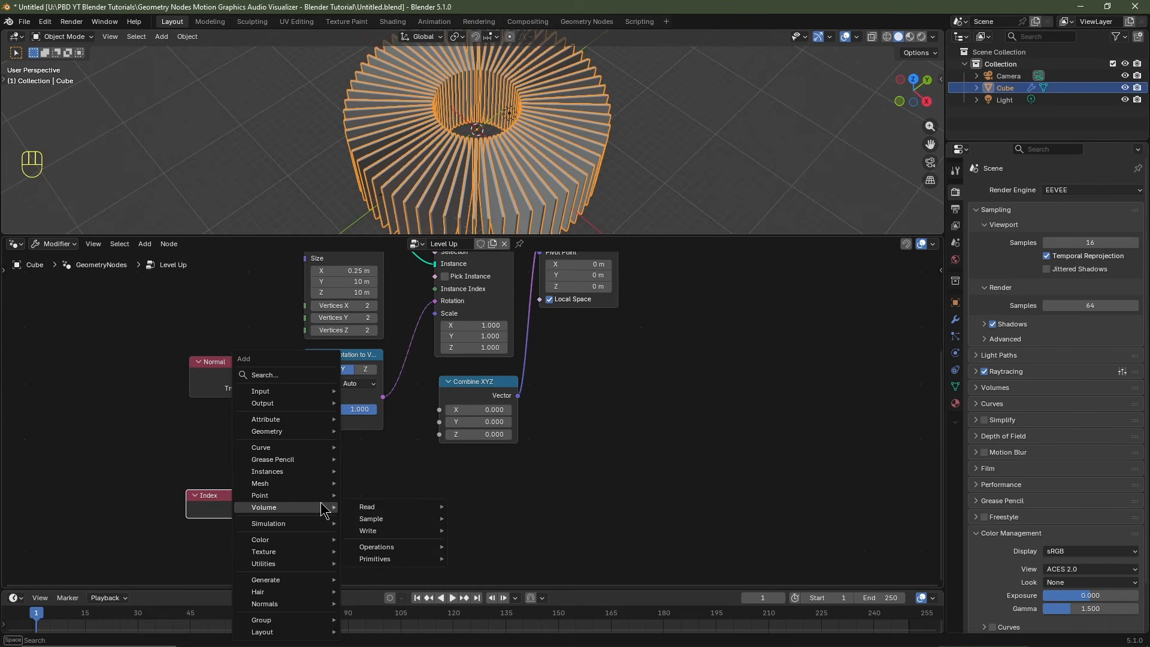
click(357, 511)
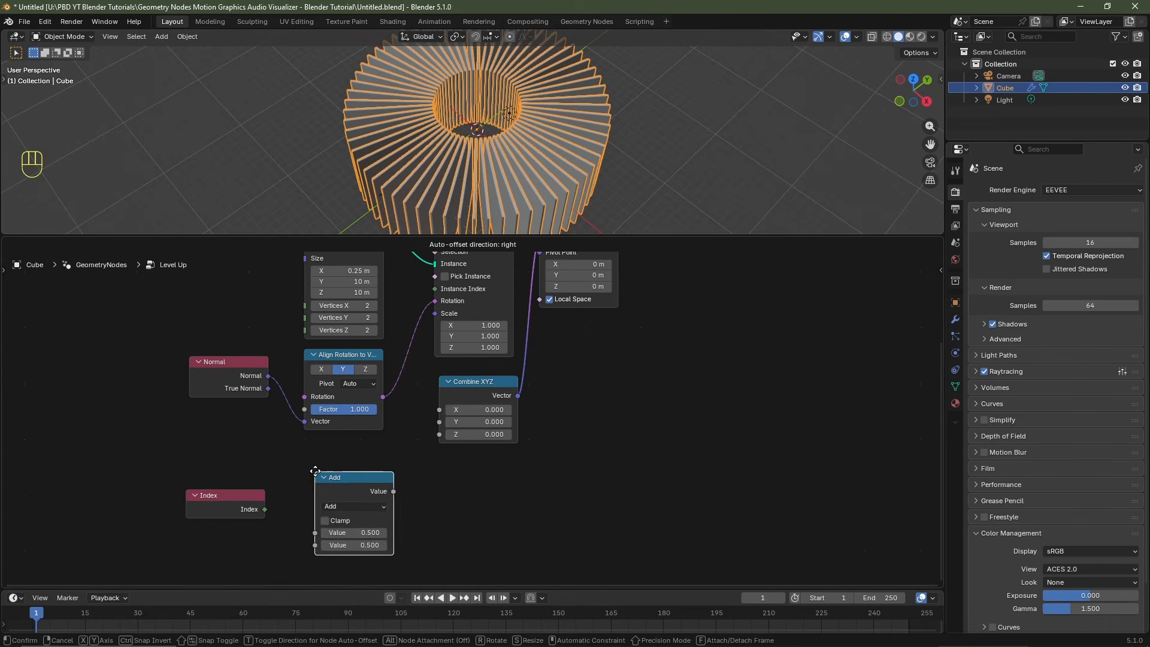
click(311, 464)
click(351, 499)
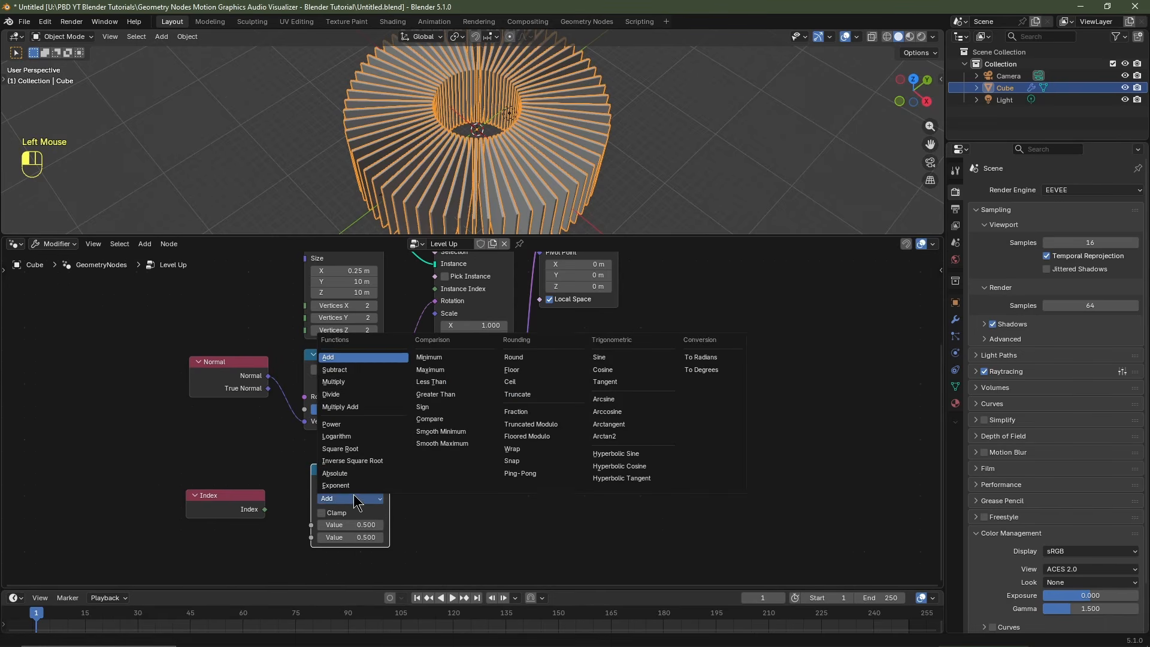
click(354, 384)
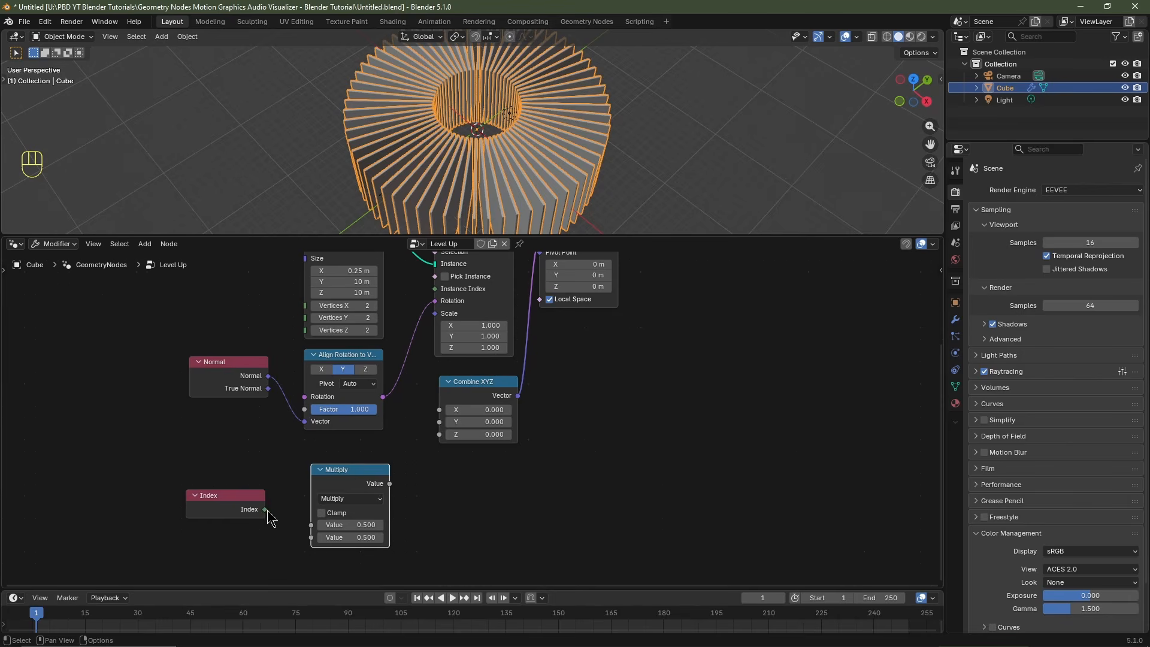
drag(265, 510, 311, 526)
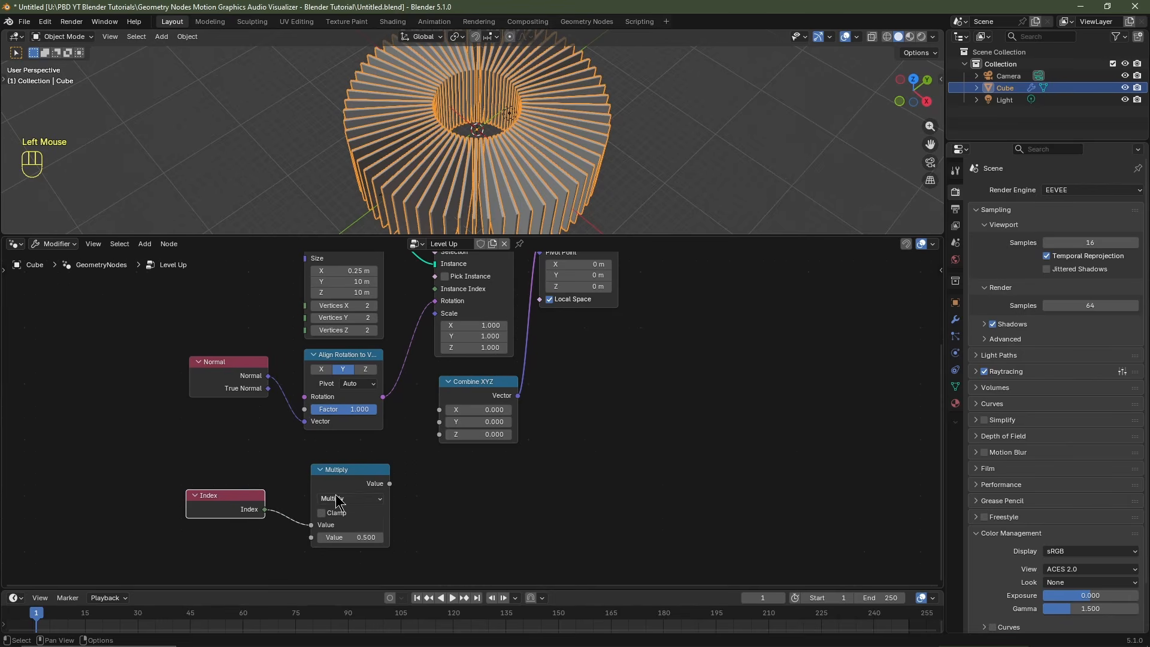
Step: Connect the Multiply node's output to the X input of Combine XYZ and set the multiplier to 0.6
drag(347, 479, 432, 419)
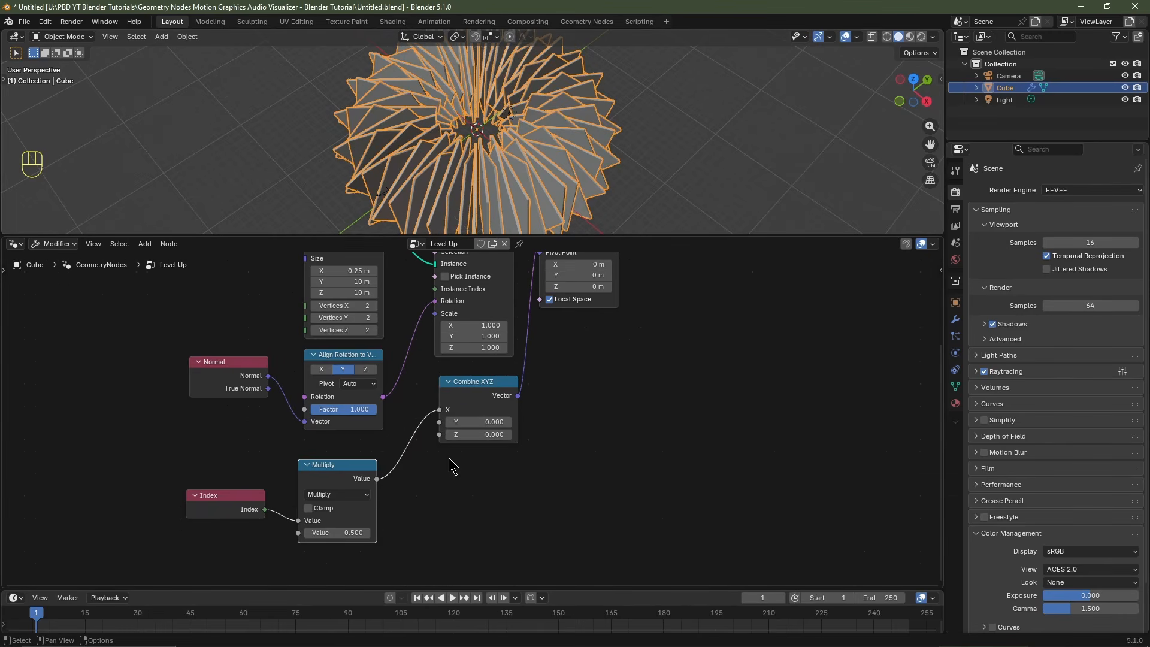
shift+drag(335, 533, 386, 533)
key(Escape)
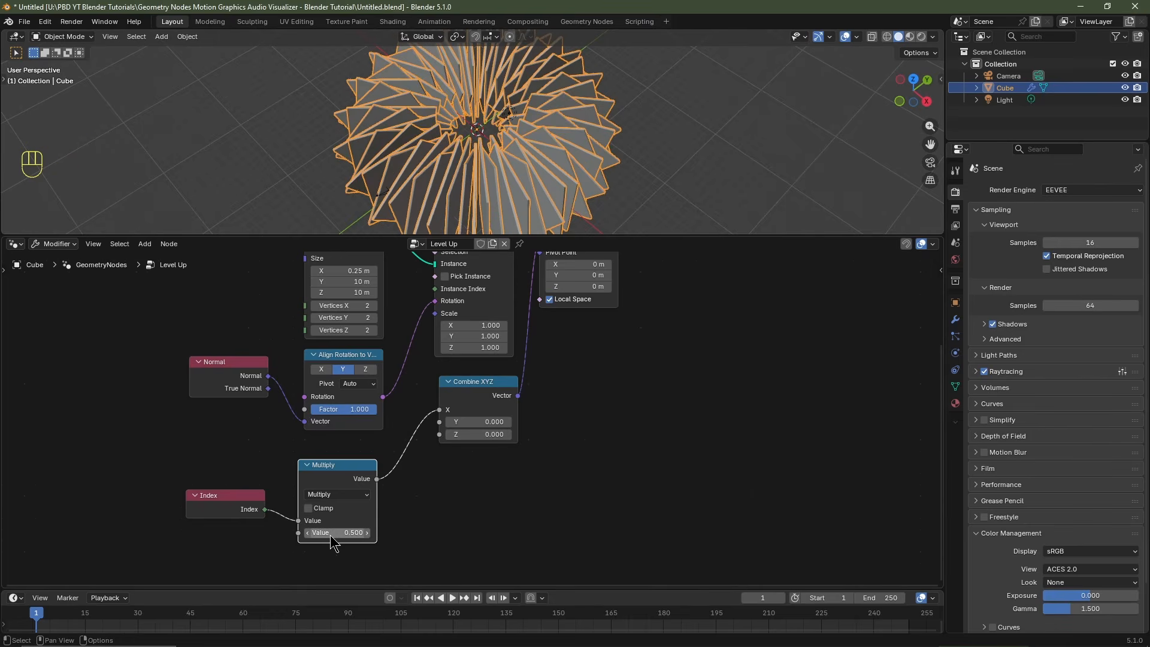
click(368, 533)
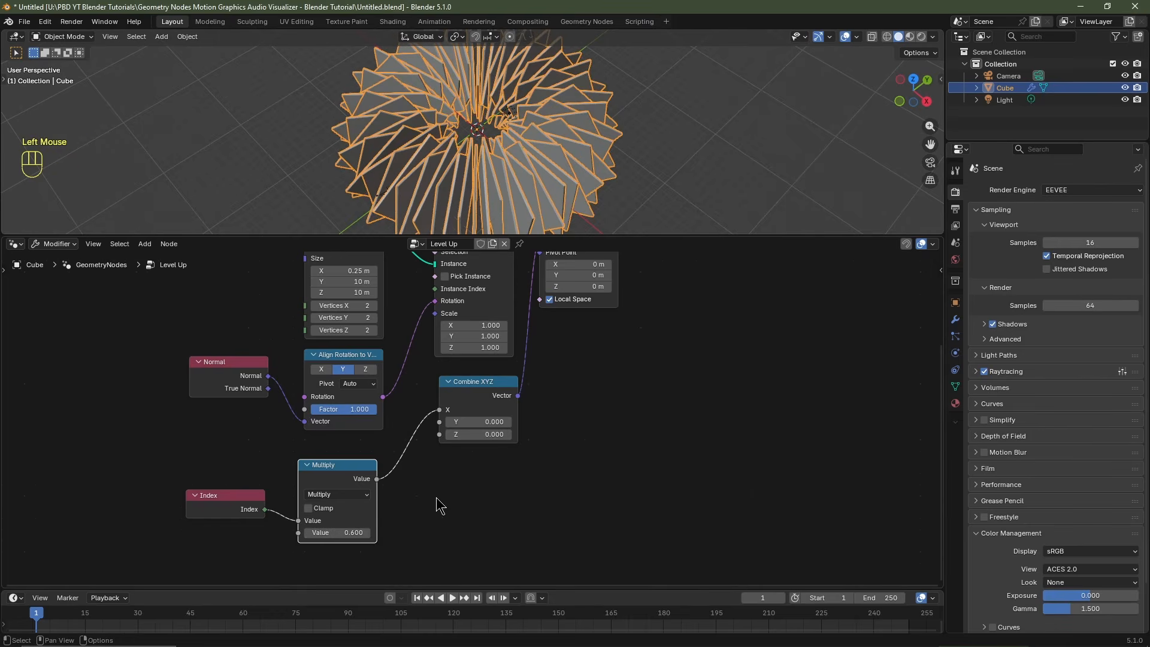
Step: Move the Index and Multiply nodes away from Combine XYZ and insert a duplicate of Multiply into the link between them
drag(443, 497, 204, 521)
key(g)
click(264, 529)
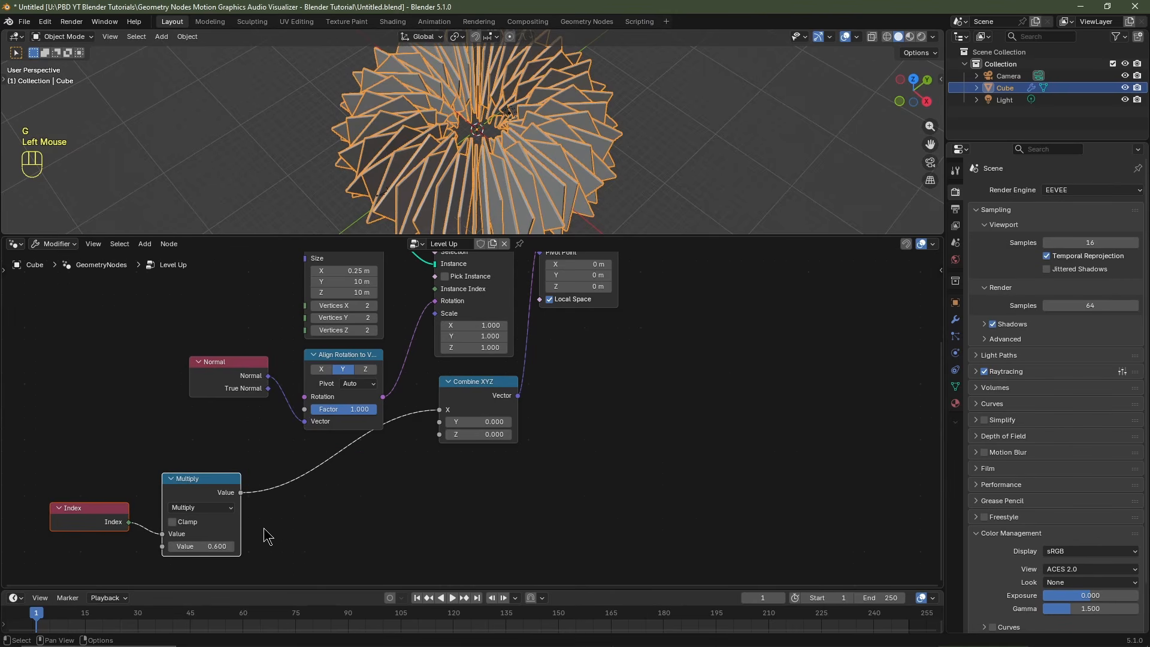
click(201, 483)
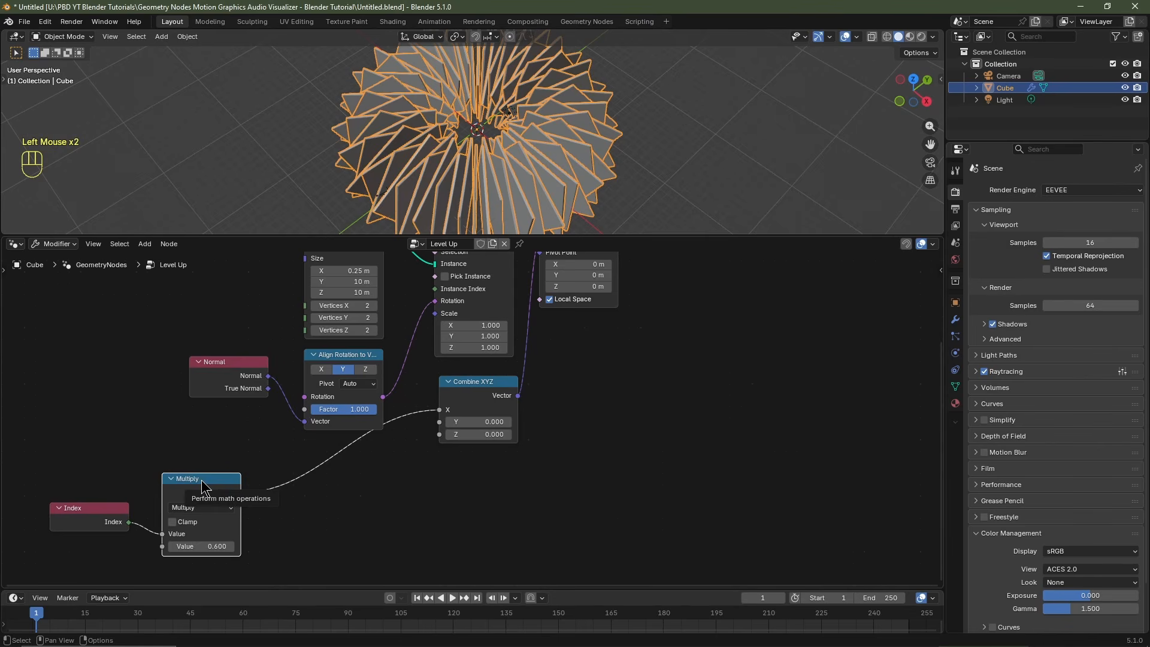
key(shift+d)
click(312, 489)
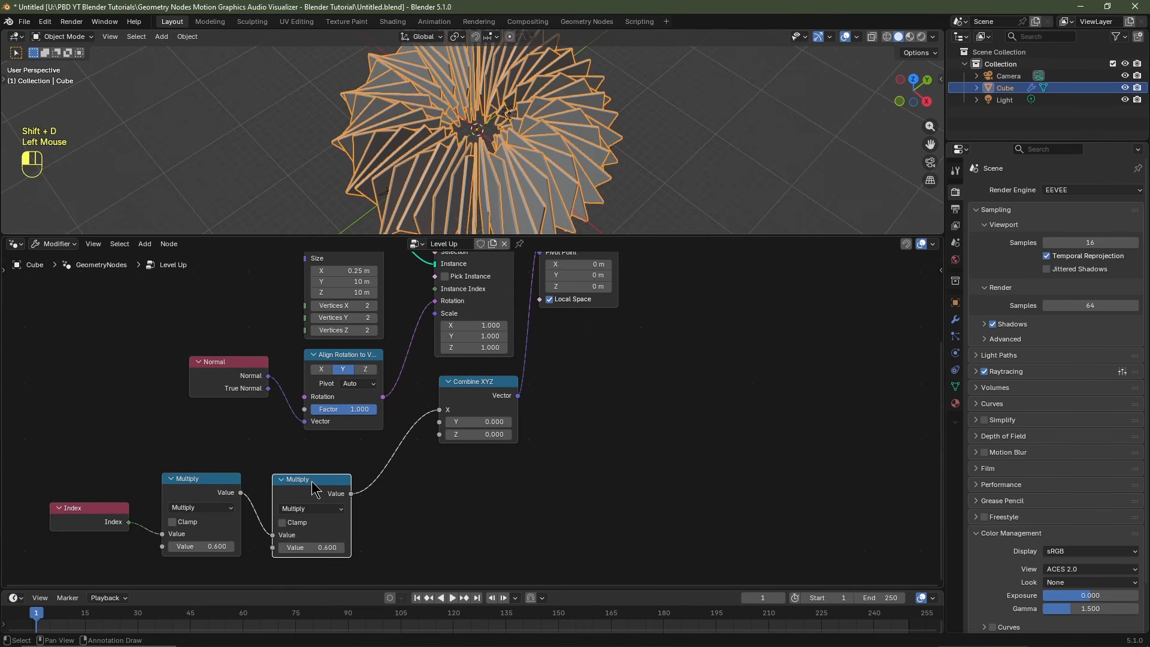
Step: Change the duplicated Math node's operation to Add and set its second value to 0.5
click(338, 510)
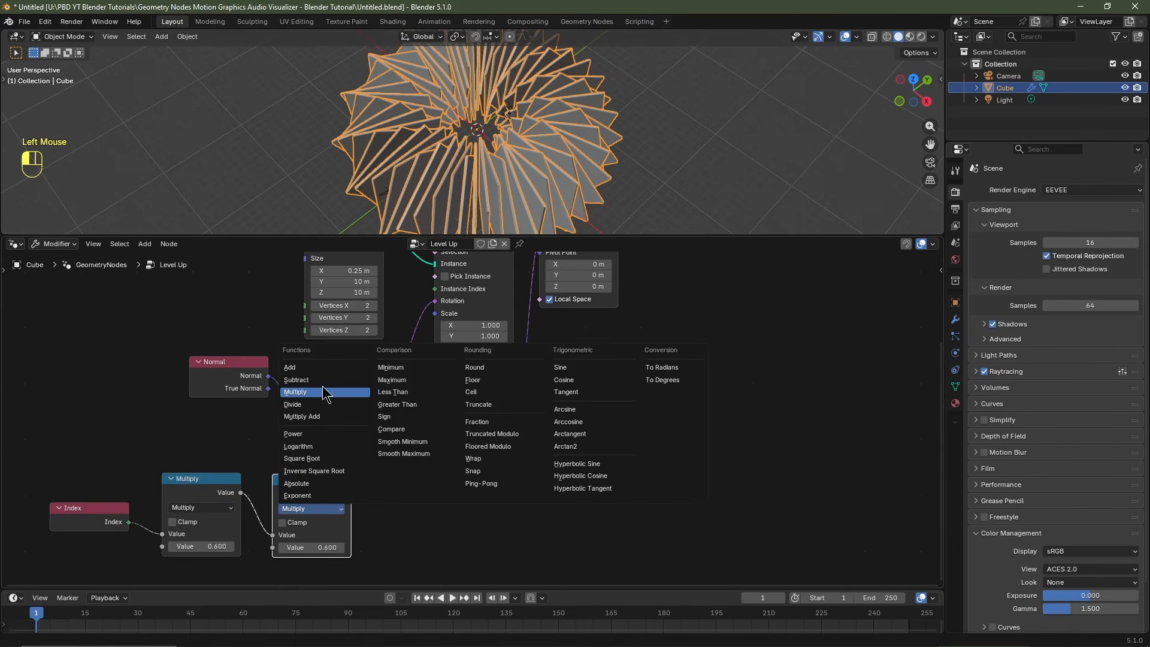
click(315, 368)
shift+drag(333, 548, 308, 548)
right_click(299, 549)
click(282, 550)
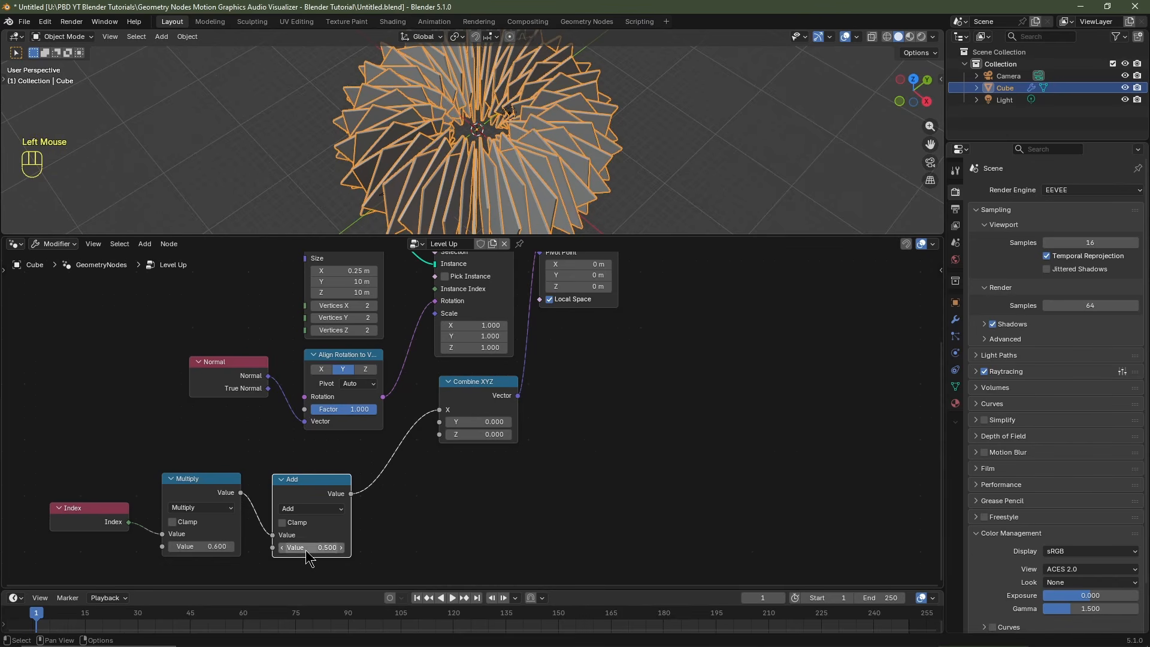
Step: Rename the cube's material as You Legend
middle_drag(755, 347, 536, 517)
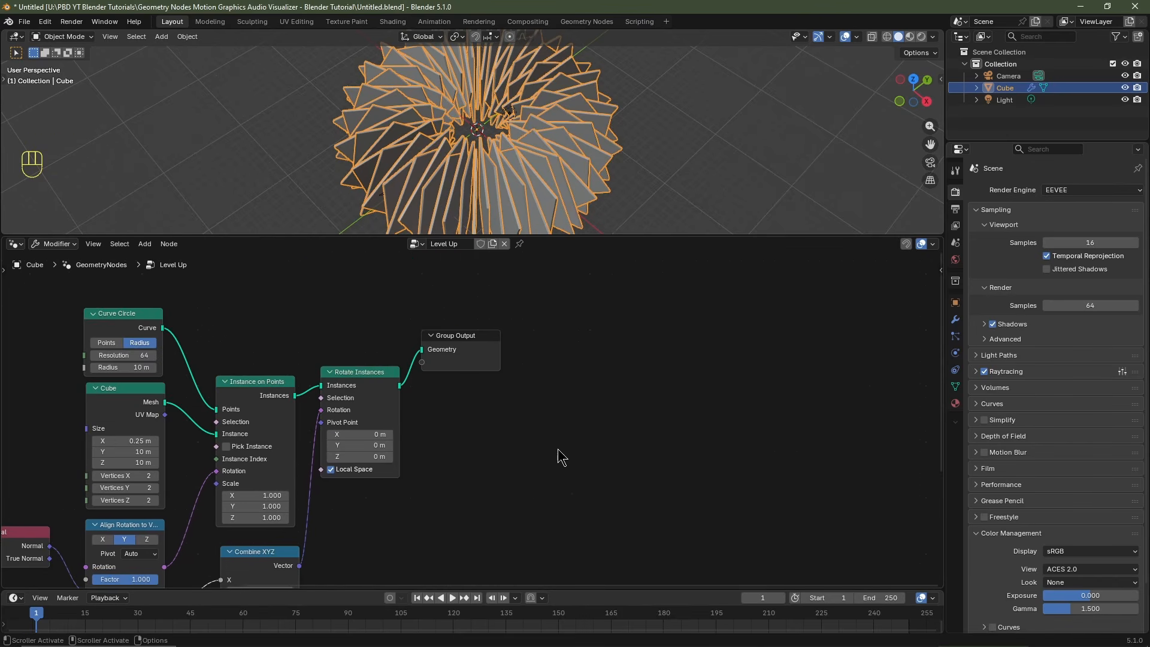
click(956, 404)
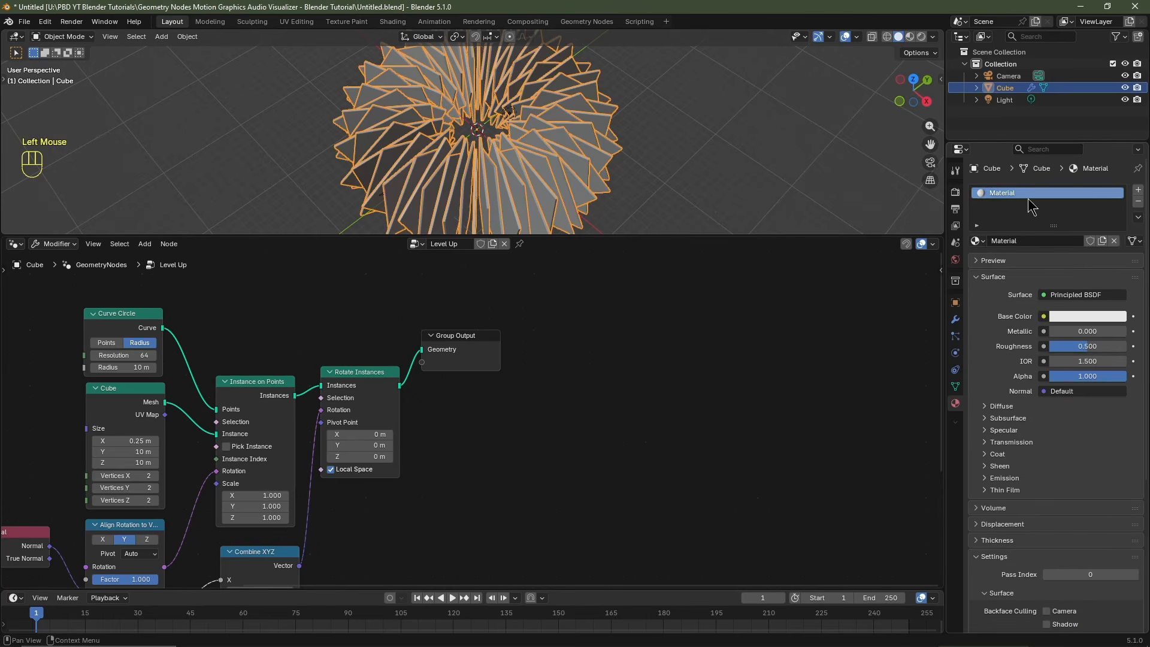
double_click(1028, 241)
text(You Legend)
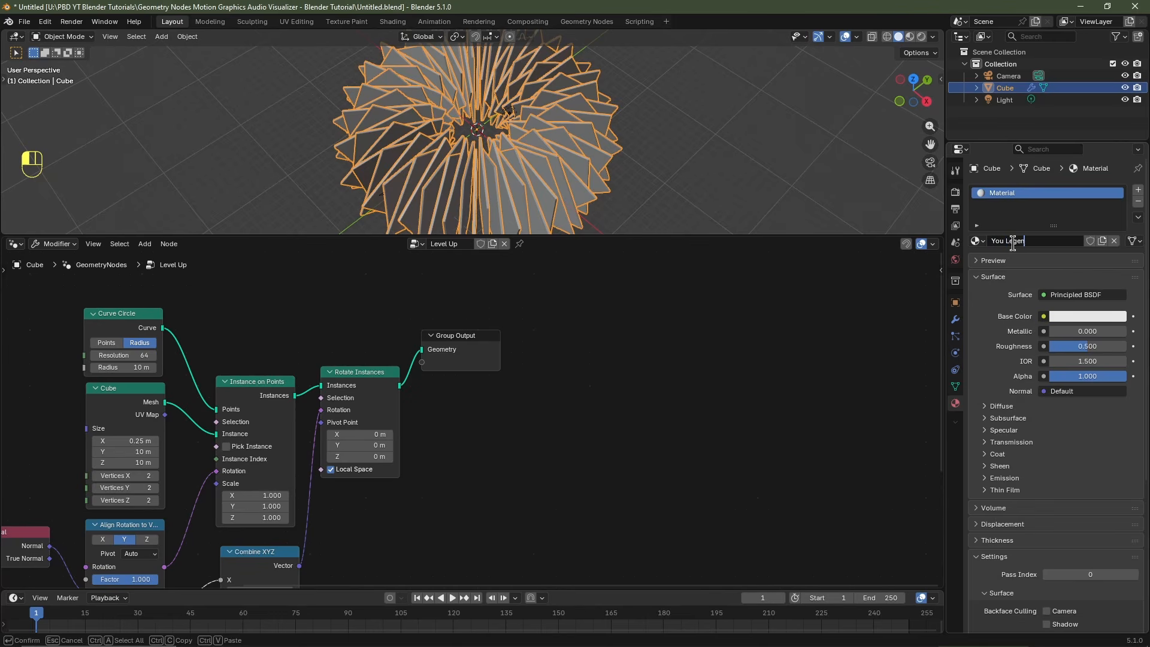
key(Return)
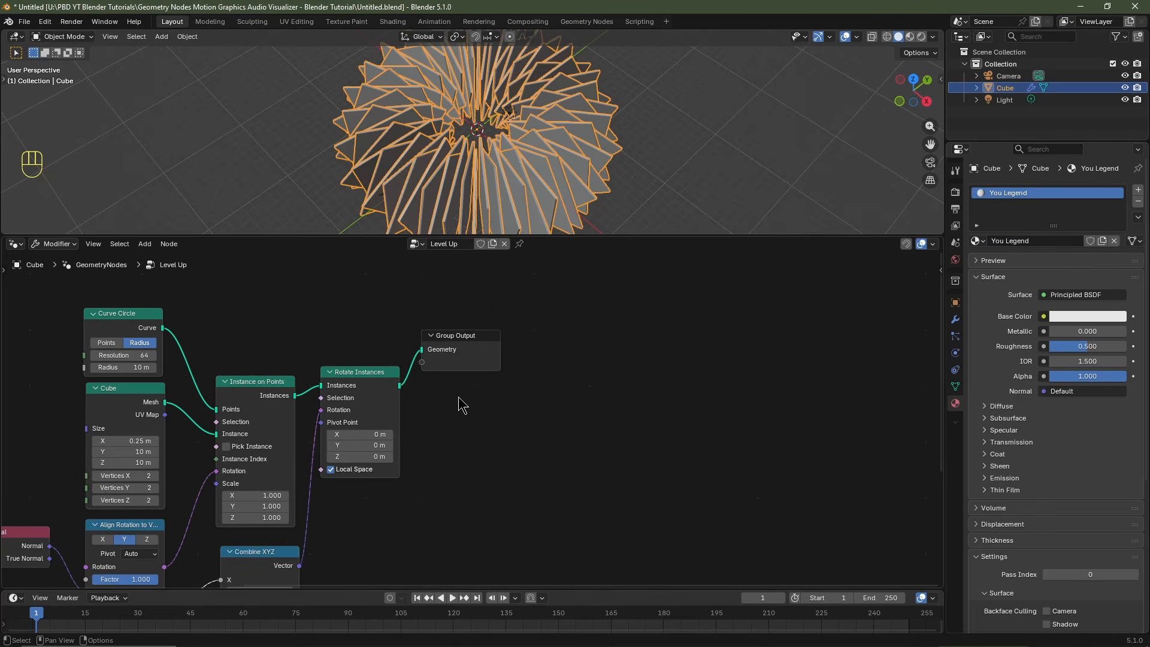
Step: Insert a Set Material node between Rotate Instances and Group Output and assign the You Legend material
key(shift+a)
mouse_move(462, 404)
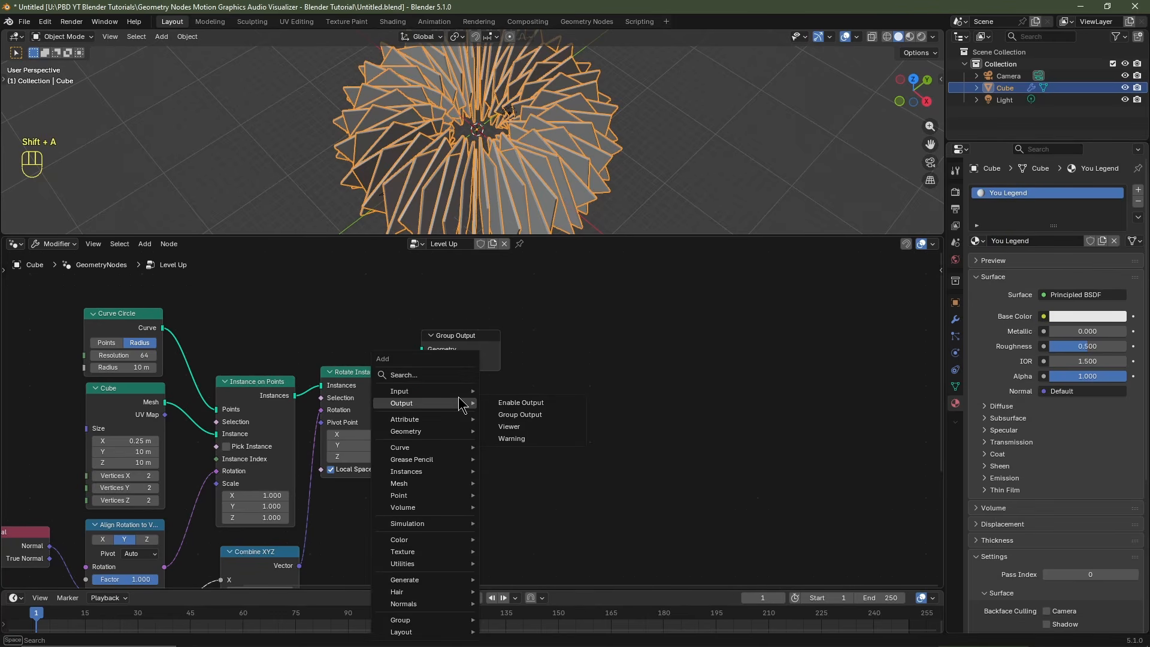
text(se)
click(487, 434)
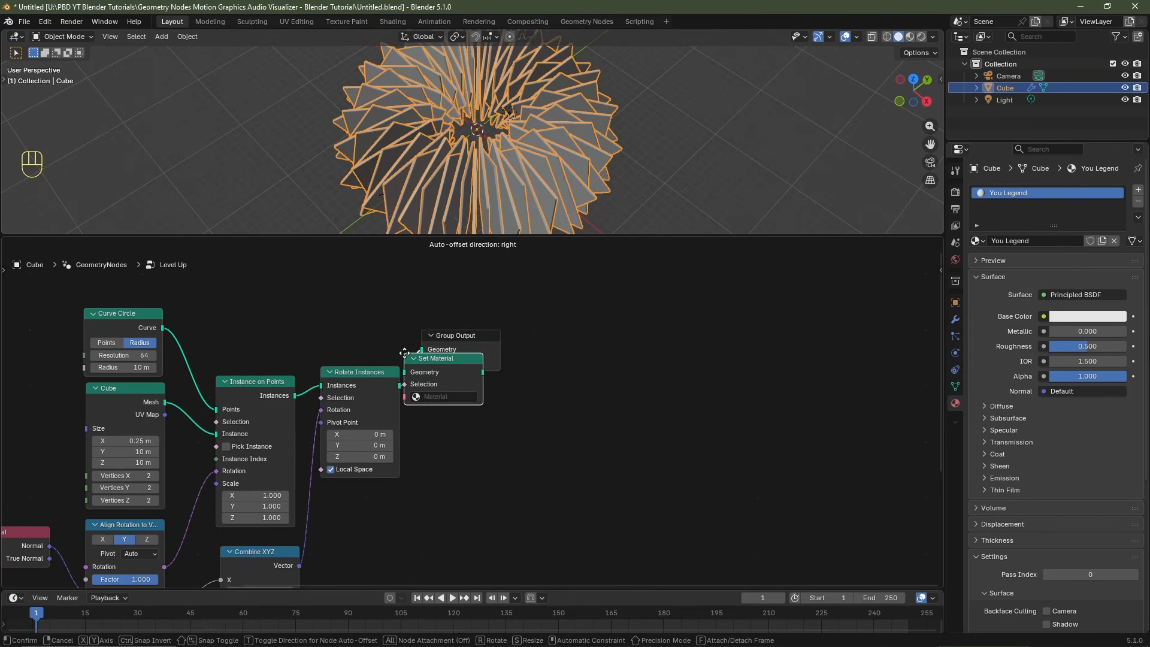
click(403, 349)
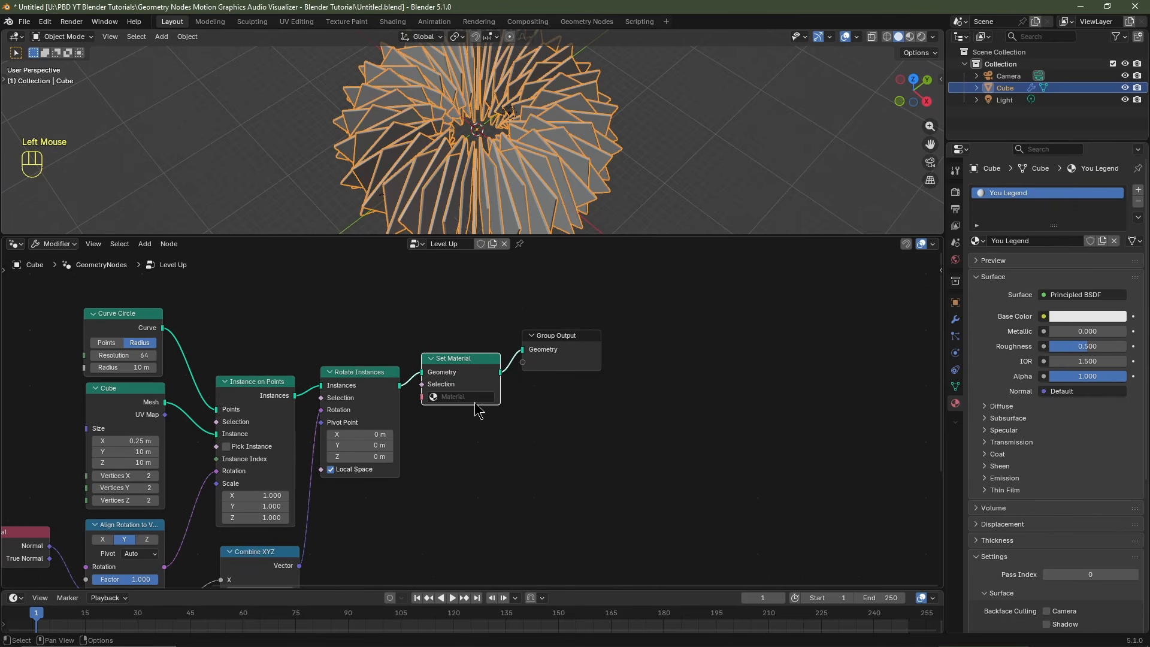
double_click(472, 396)
click(470, 417)
Step: Insert a Store Named Attribute node between Rotate Instances and Set Material
key(shift+a)
mouse_move(472, 419)
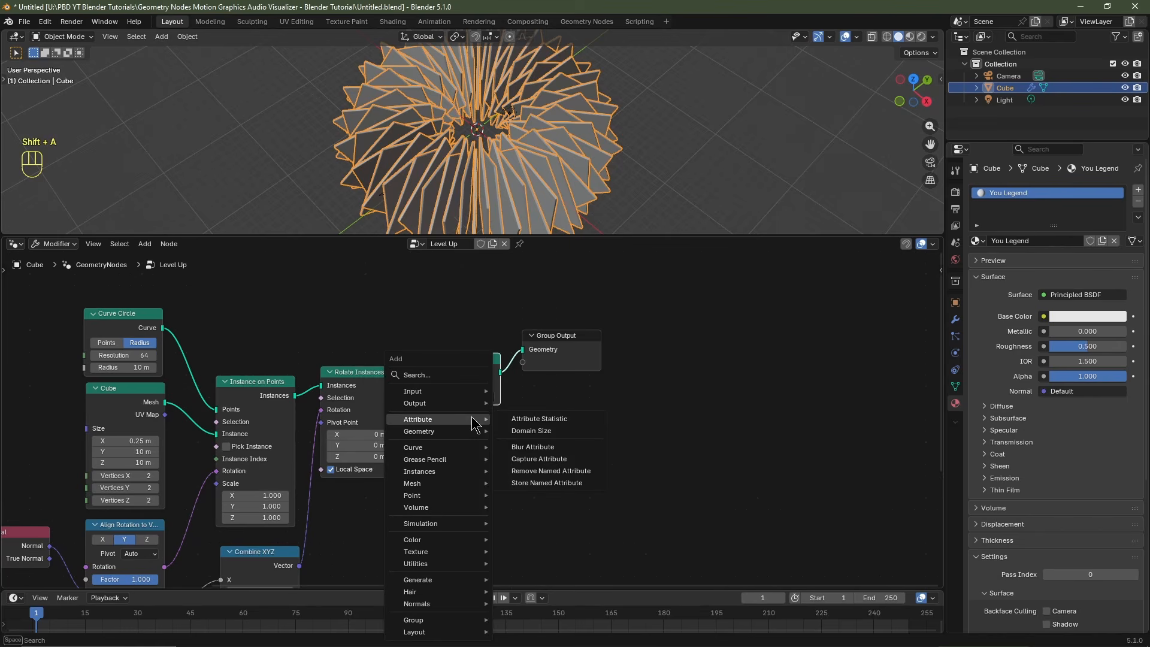
text(store)
click(518, 442)
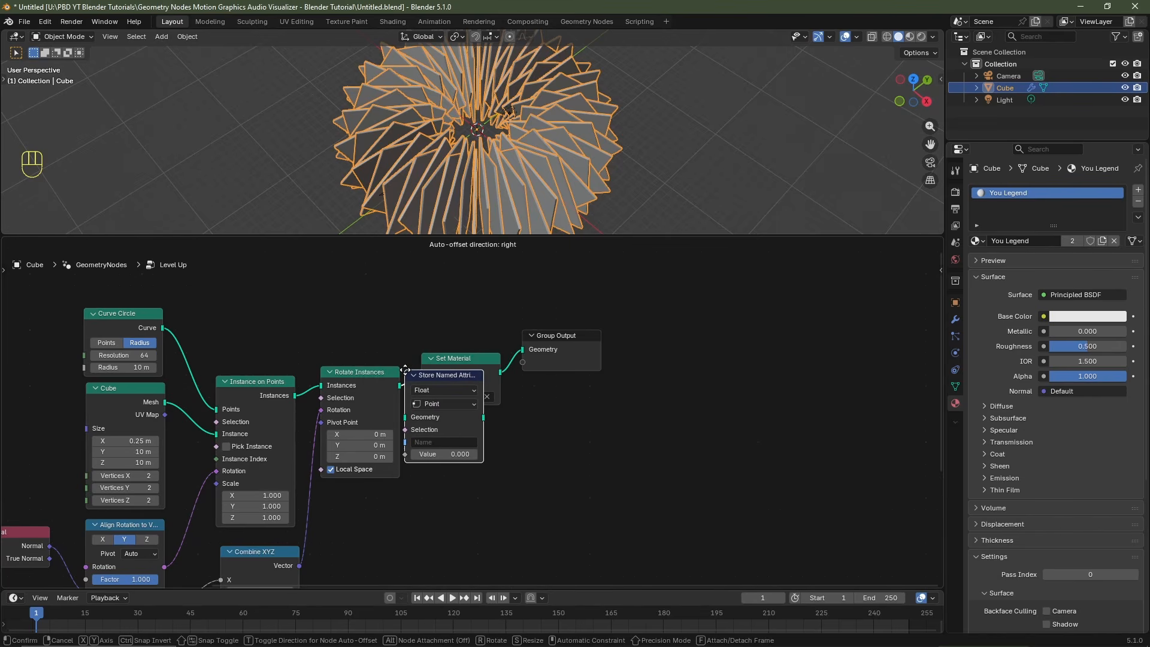
click(405, 369)
Step: Connect the Add node's output to Store Named Attribute's Value and route the link through a reroute point below the other nodes
scroll(432, 407, down, 2)
middle_drag(455, 420, 495, 361)
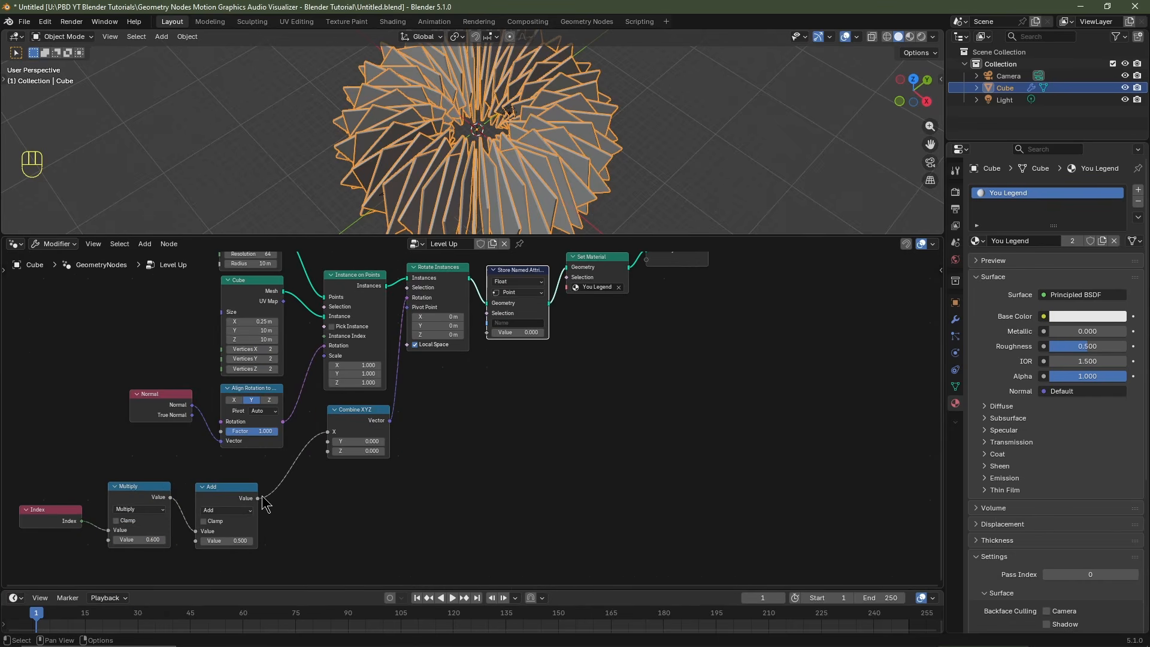
drag(258, 498, 486, 346)
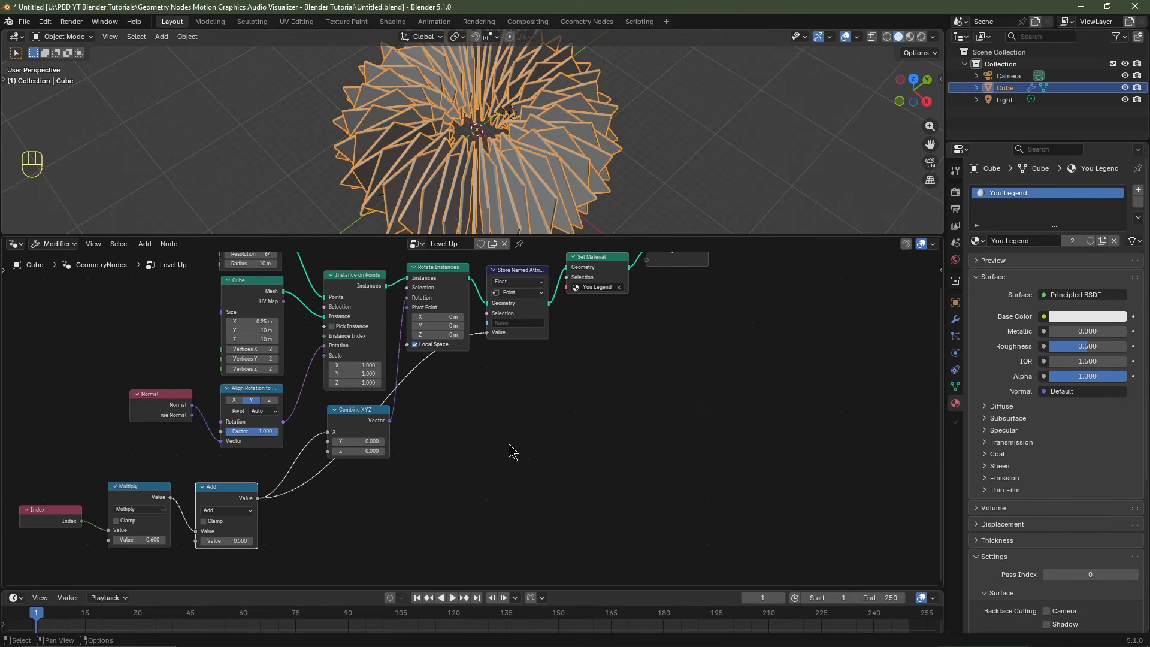
shift+right_drag(413, 360, 433, 408)
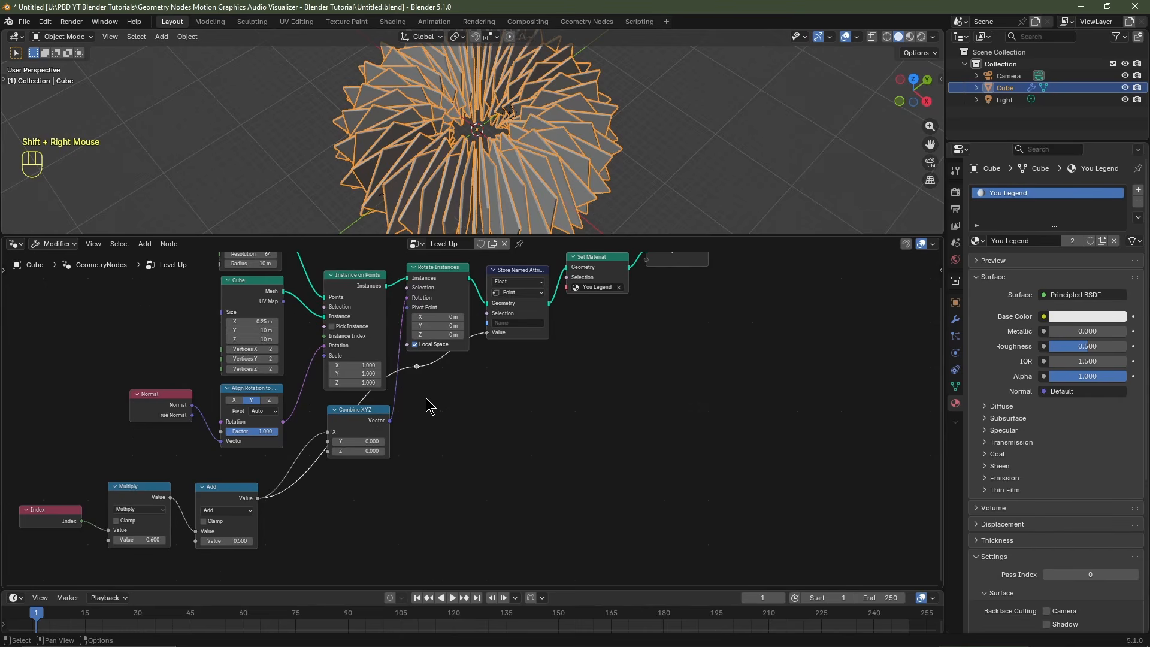
key(g)
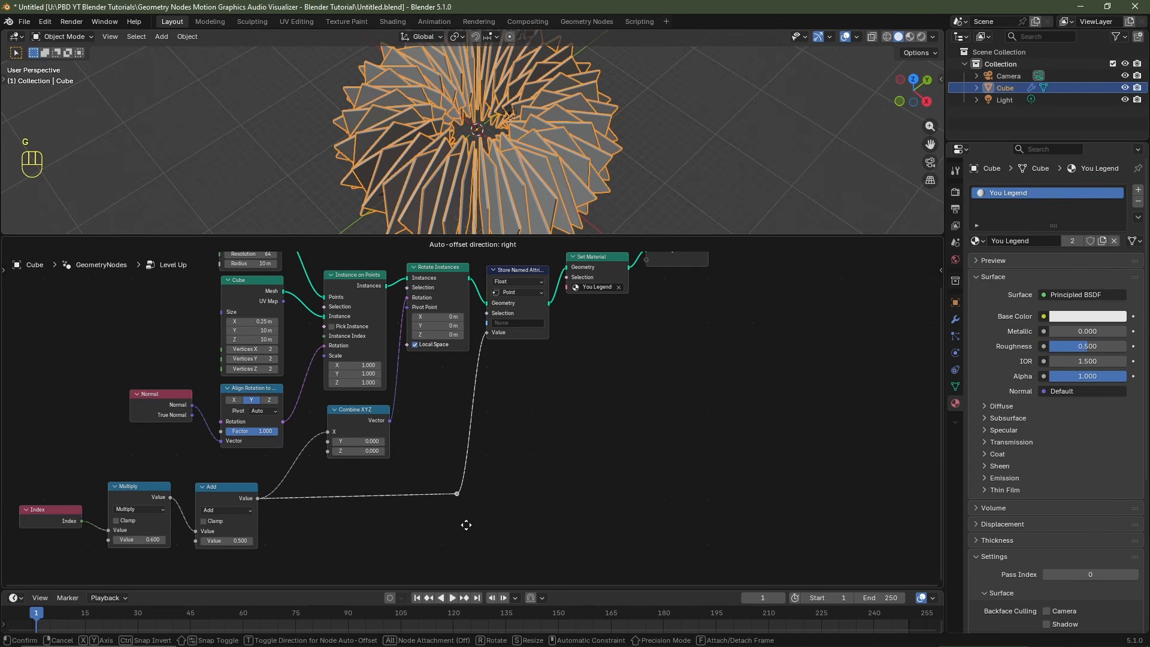
click(463, 530)
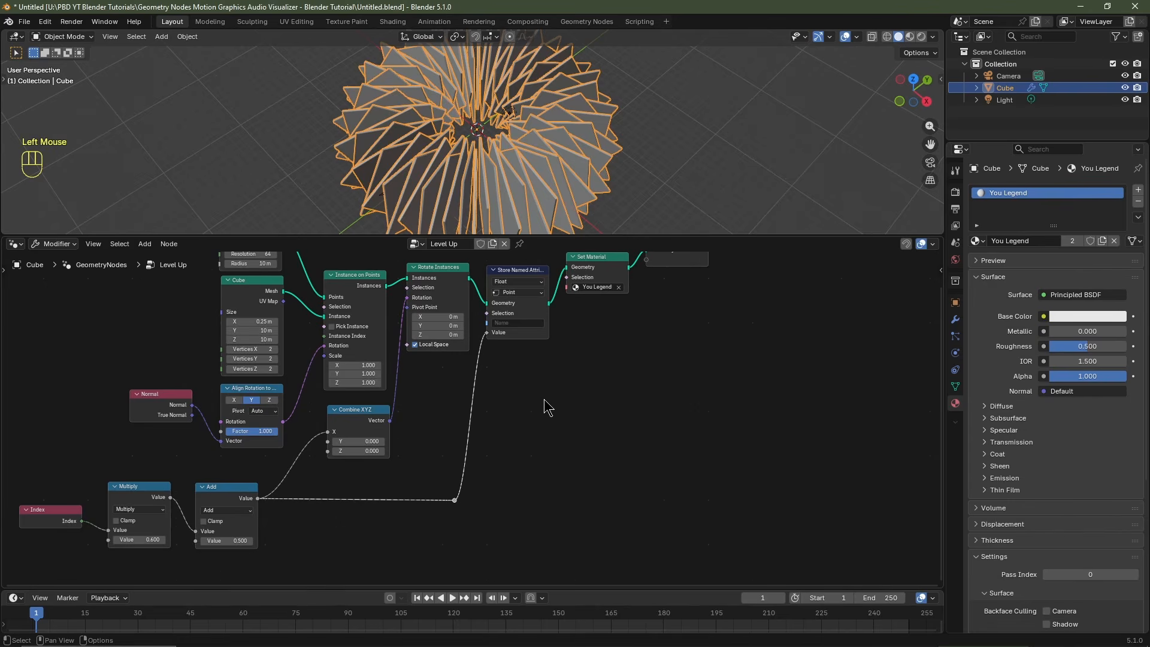
Step: Name the stored attribute Stay Sharp in the Store Named Attribute node
scroll(533, 442, up, 3)
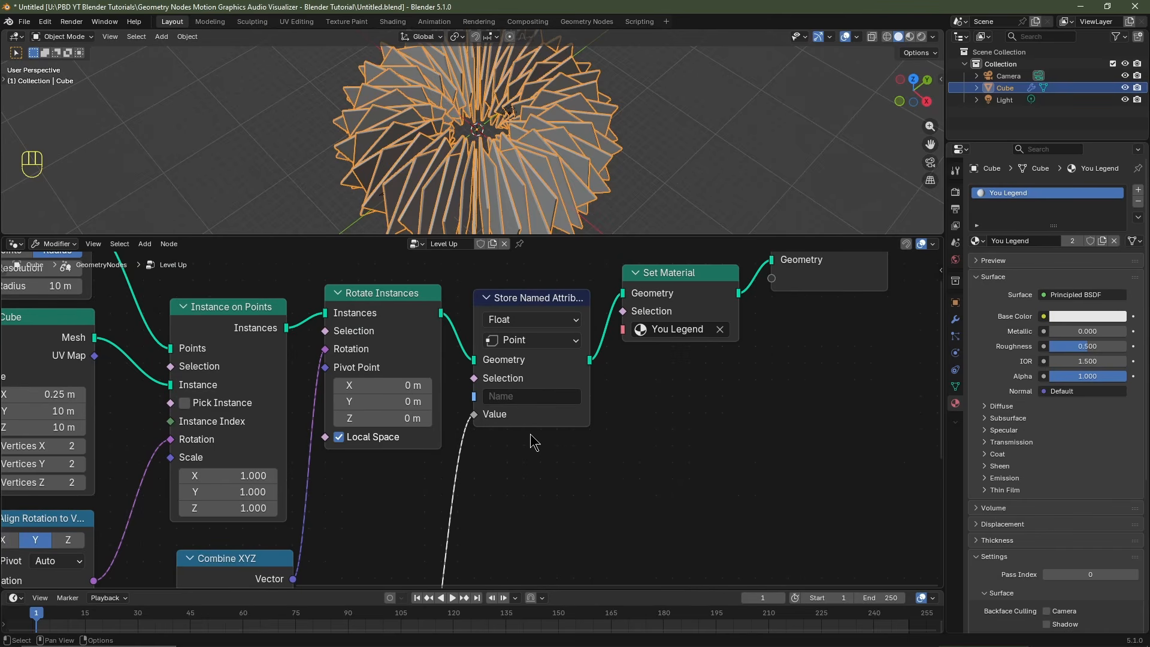
click(532, 398)
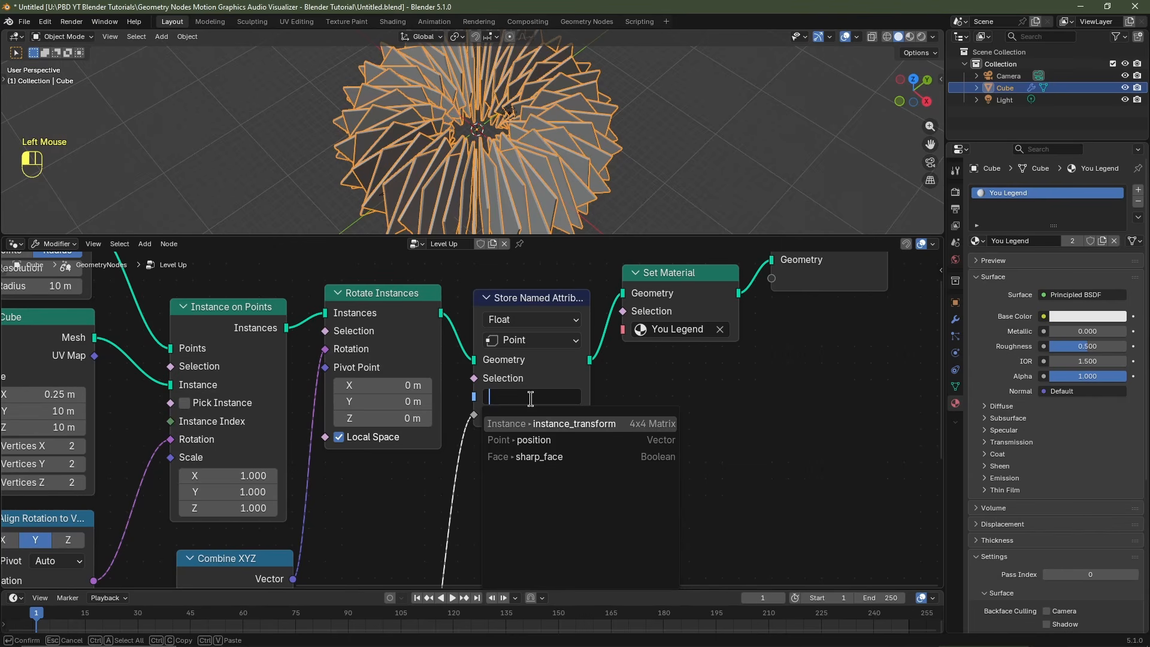
text(Stay Sharp)
key(Return)
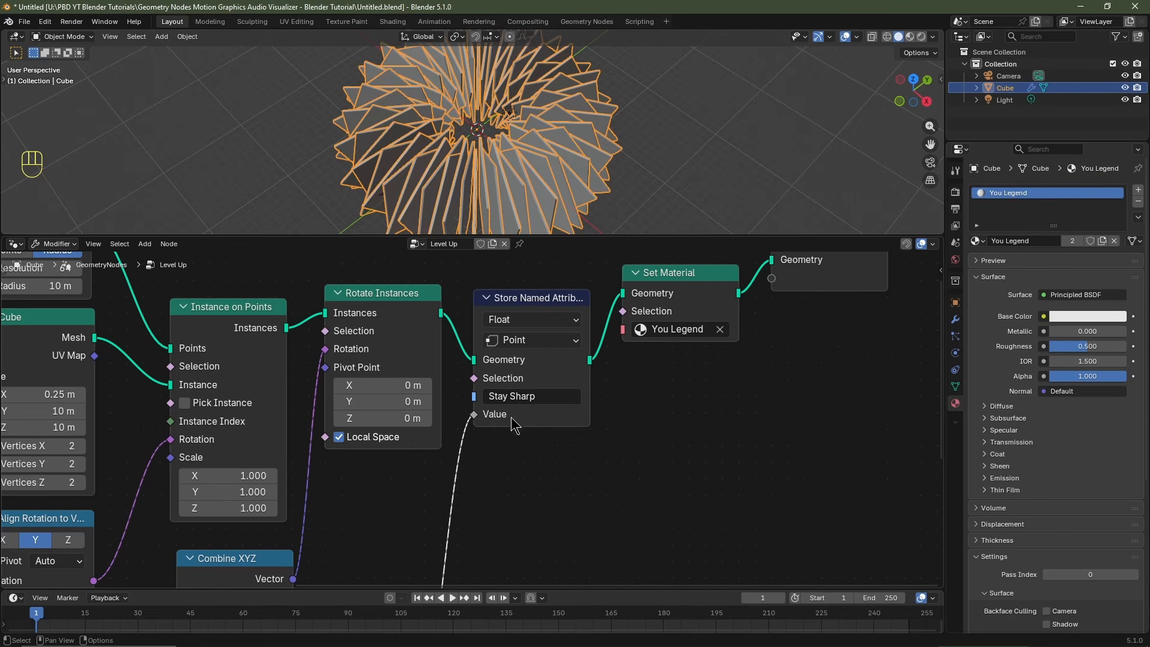
scroll(498, 416, down, 4)
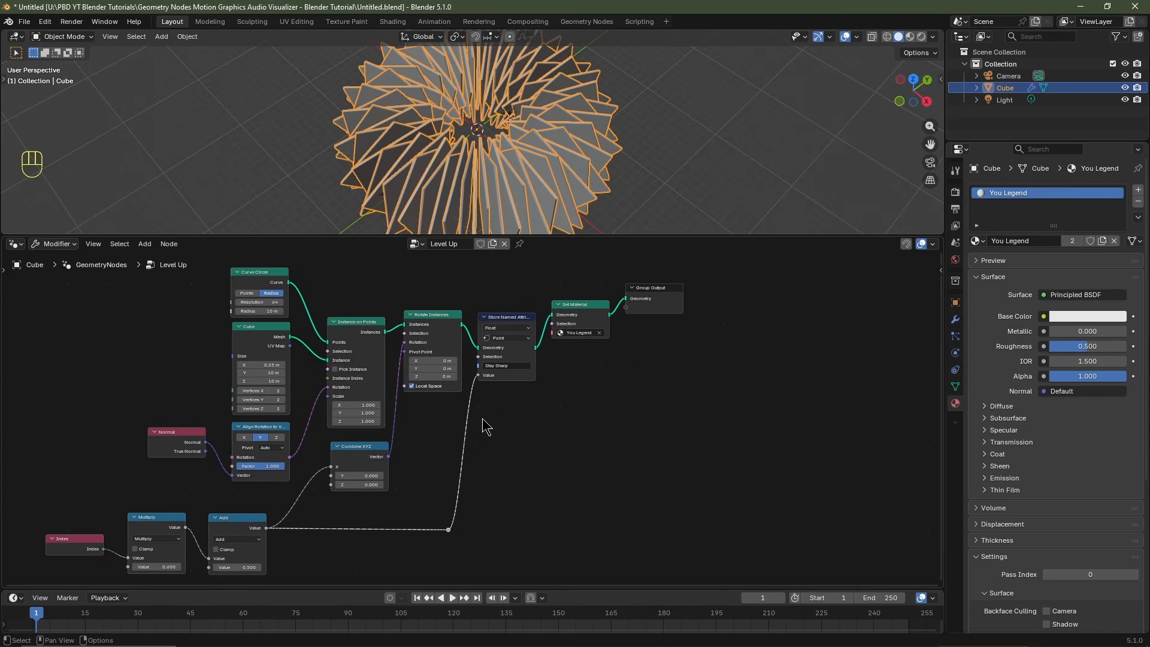
Step: Show the scene's output settings and review the audio attachments of the Drum Loop Sample Pack post on Patreon in the browser
click(956, 209)
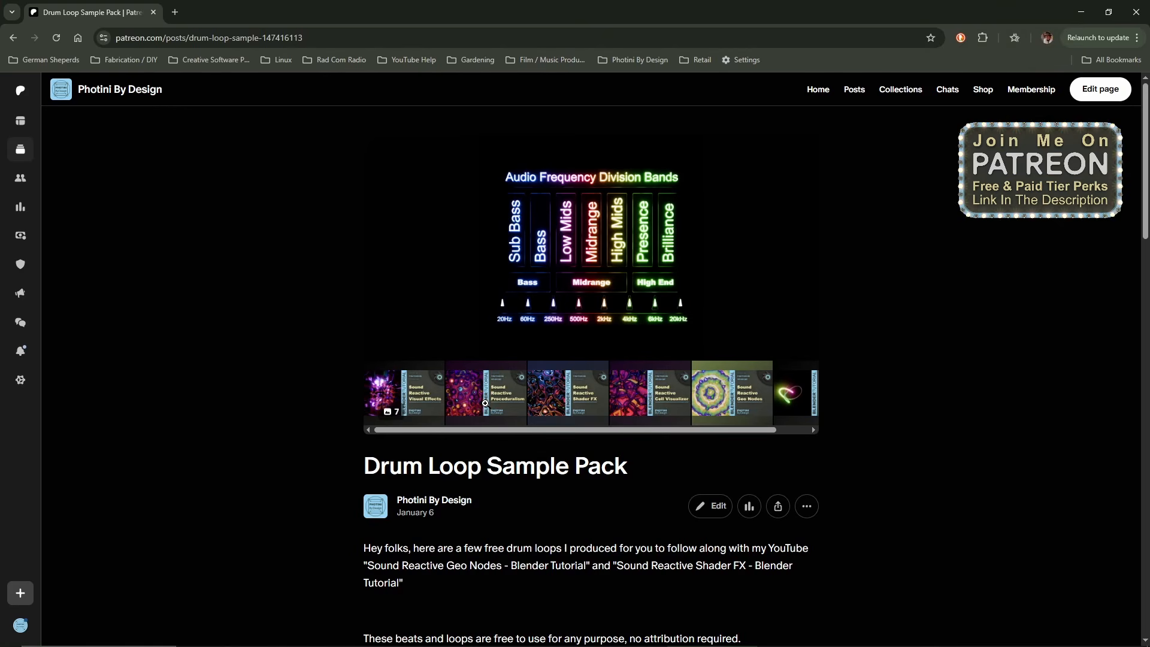
scroll(485, 403, down, 1)
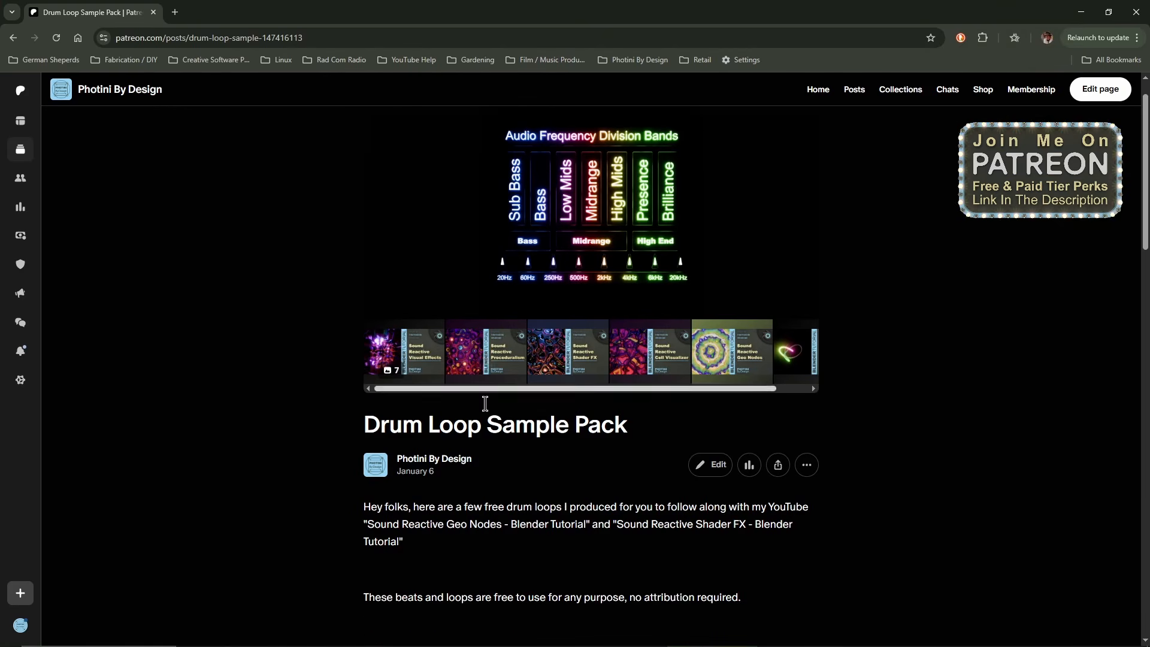
scroll(485, 403, down, 10)
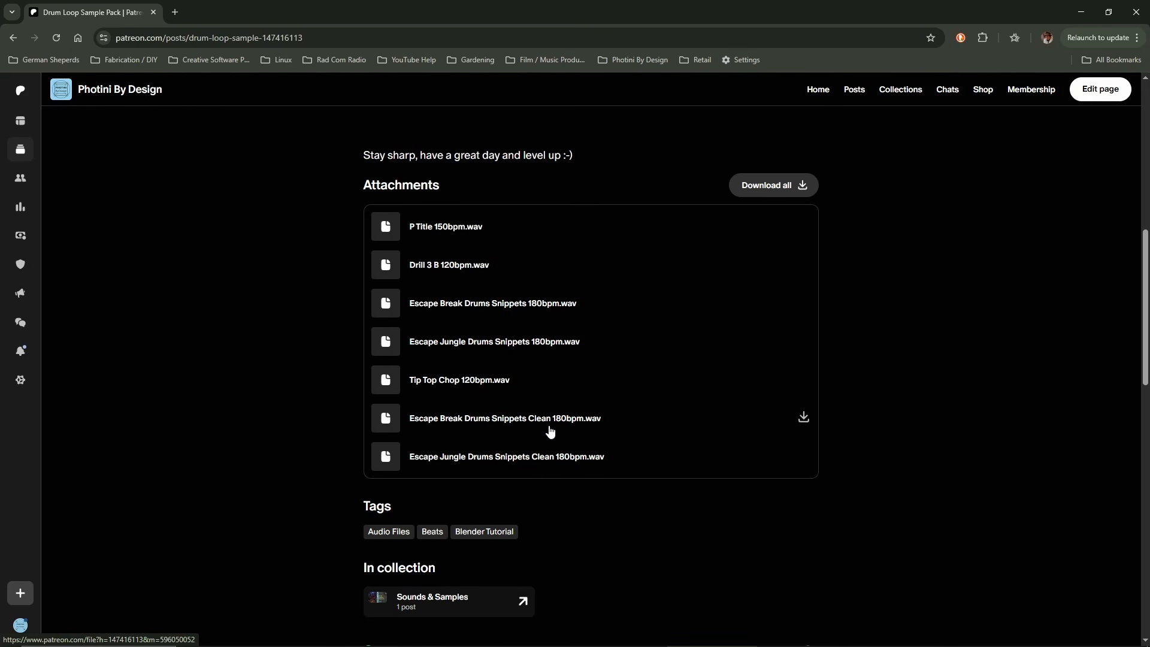
scroll(550, 432, up, 5)
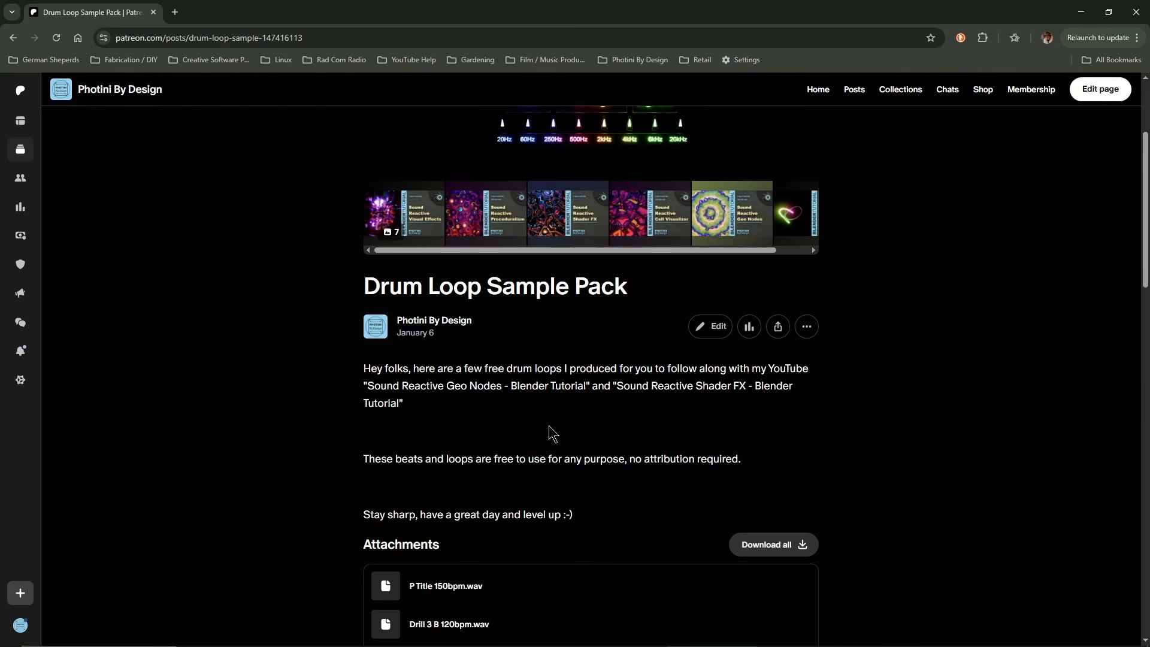
scroll(551, 432, down, 5)
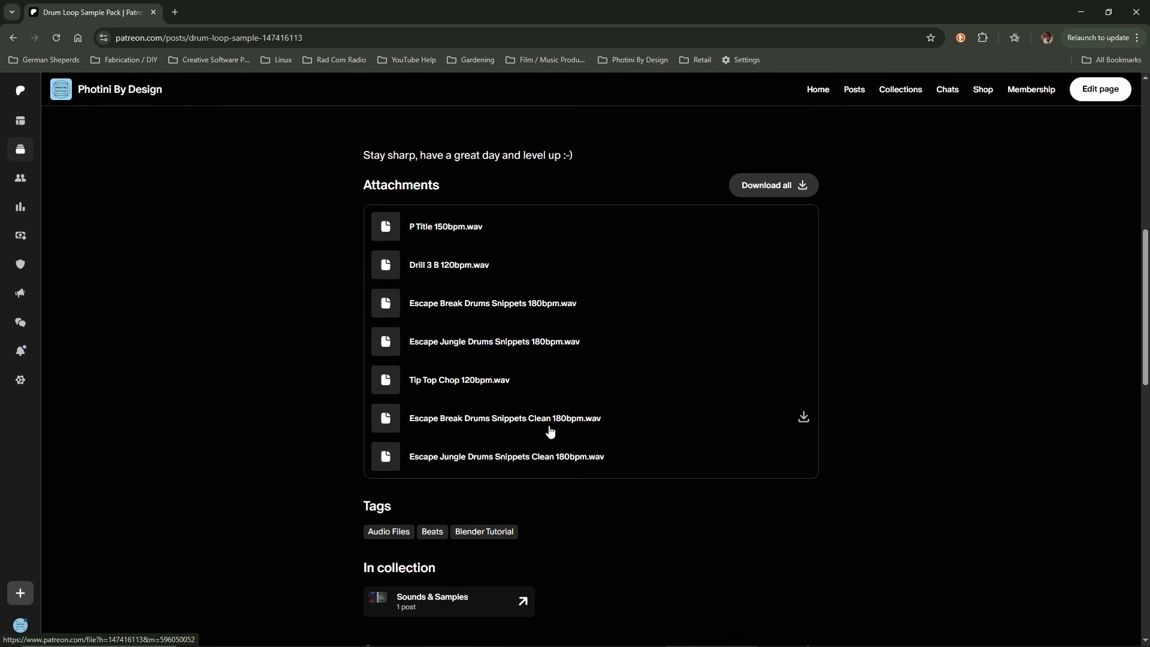
scroll(550, 431, up, 6)
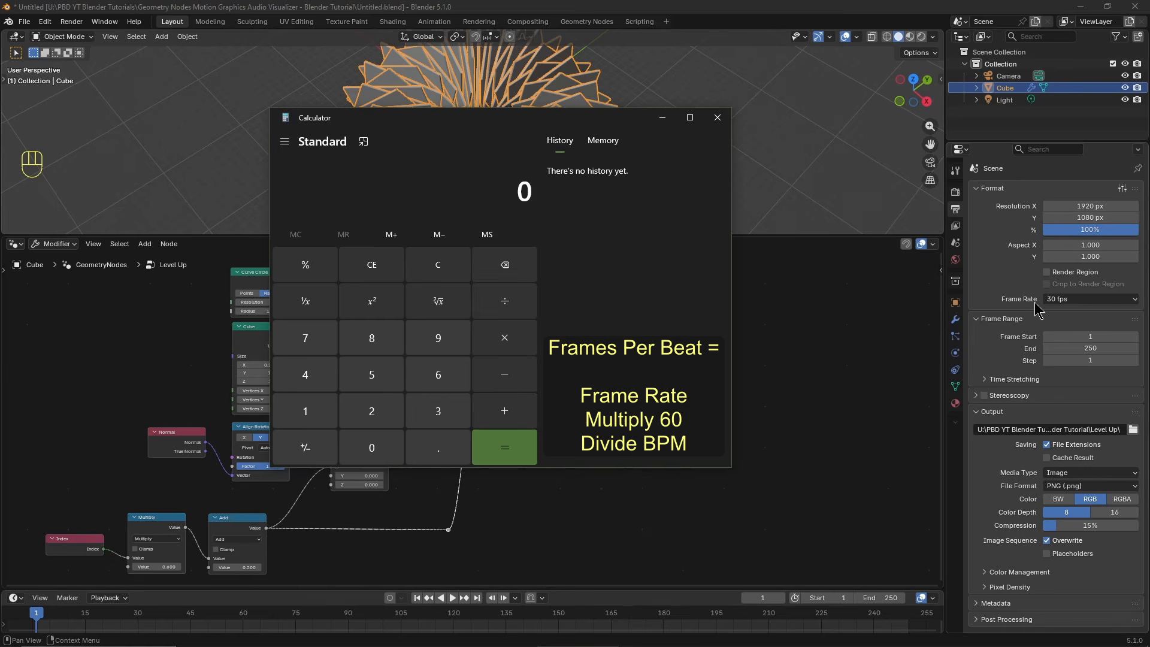
Step: Calculate the frames per beat from the frame rate and BPM as 30 × 60 ÷ 180
click(415, 419)
click(388, 449)
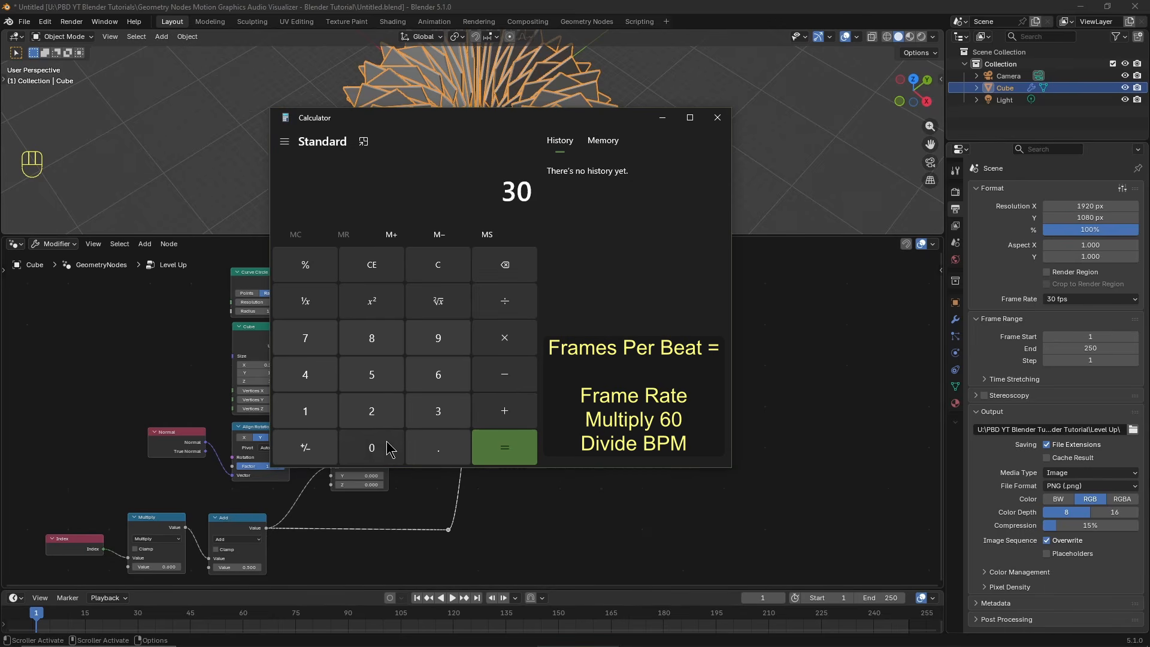
click(504, 339)
click(450, 384)
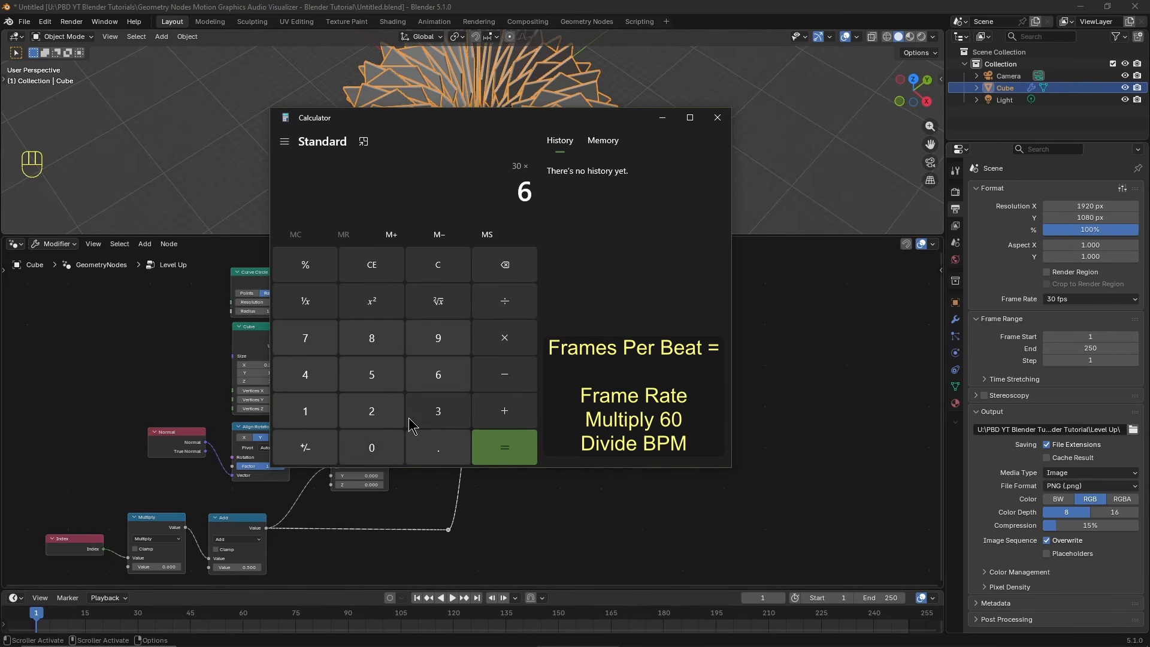
click(388, 450)
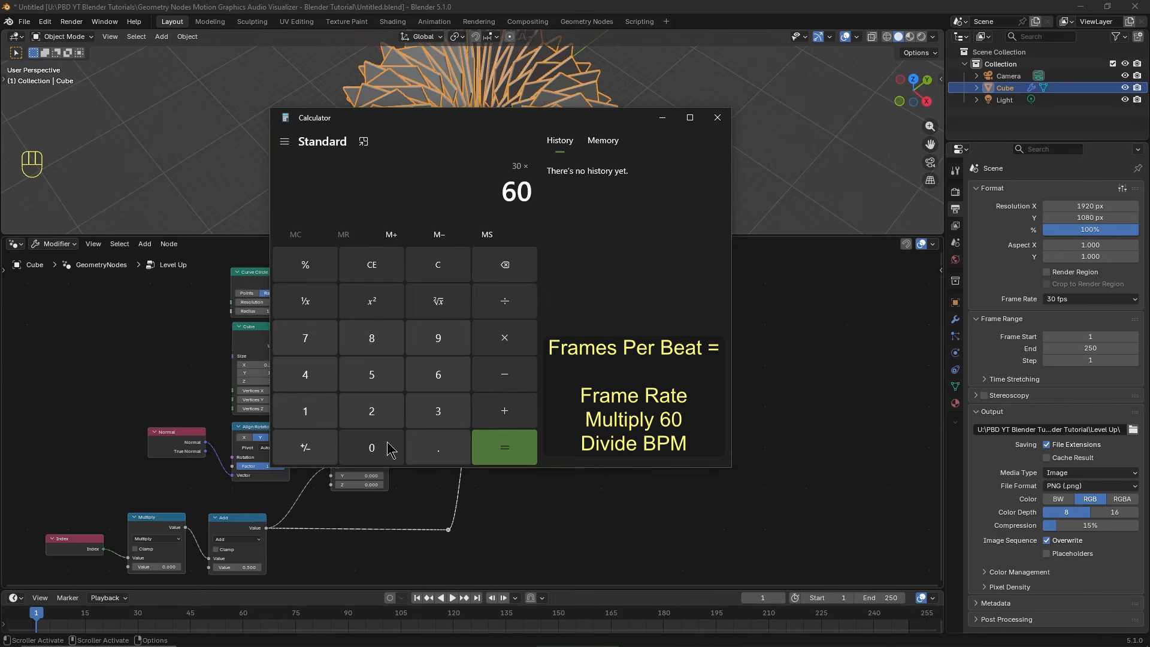
click(505, 301)
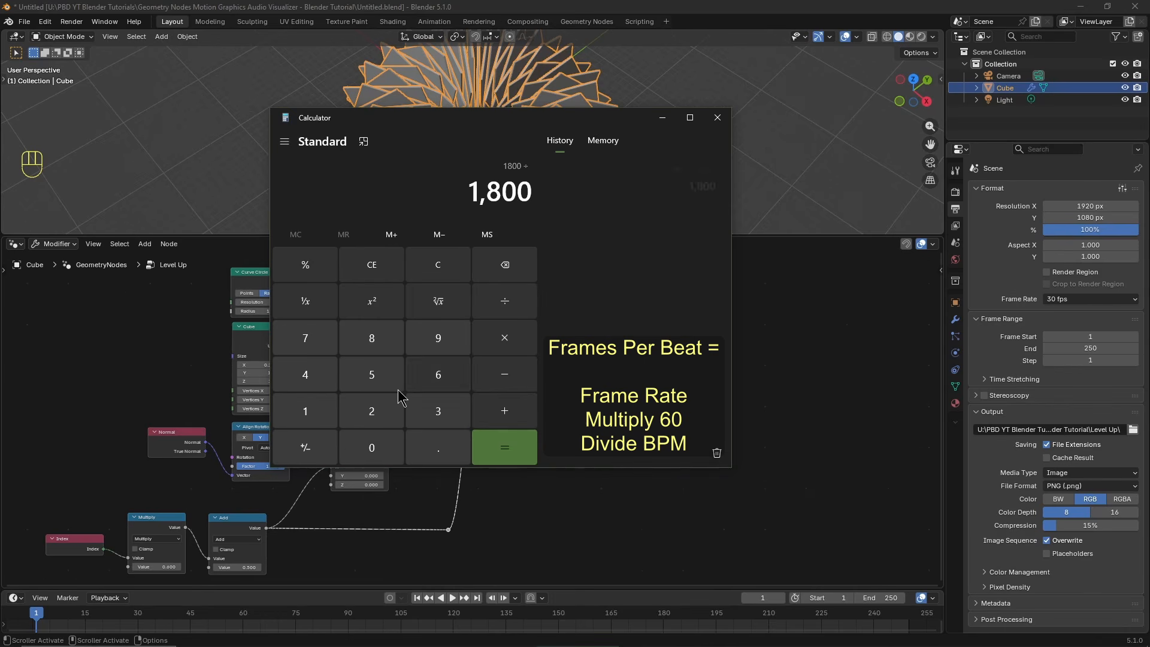
click(311, 423)
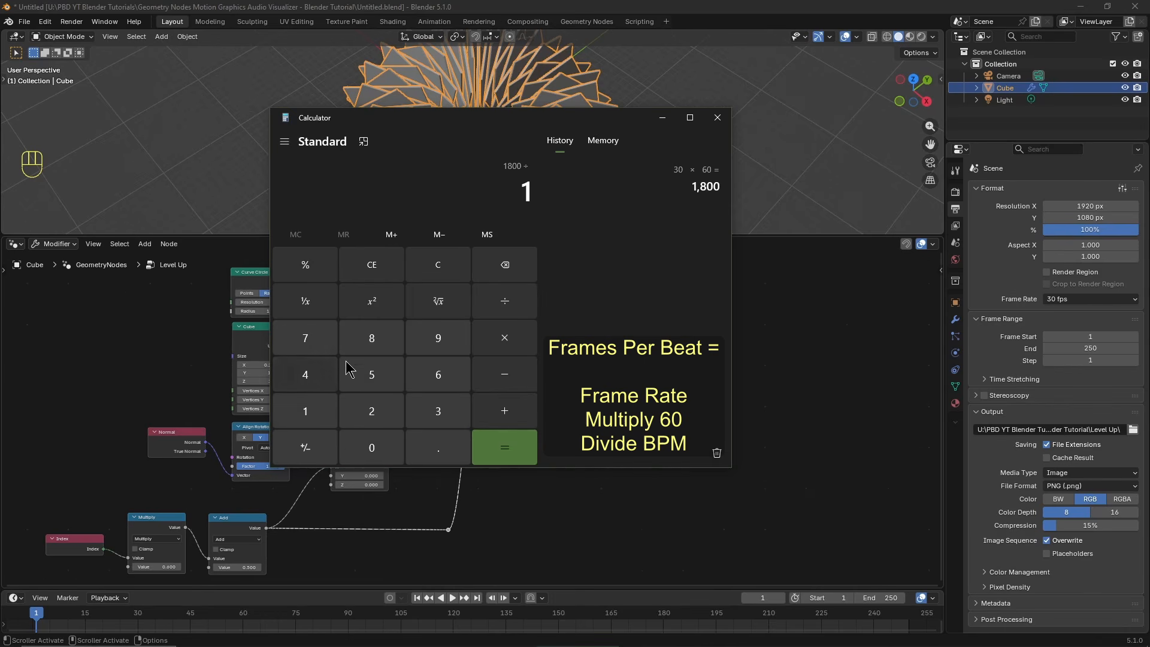
click(371, 339)
click(370, 454)
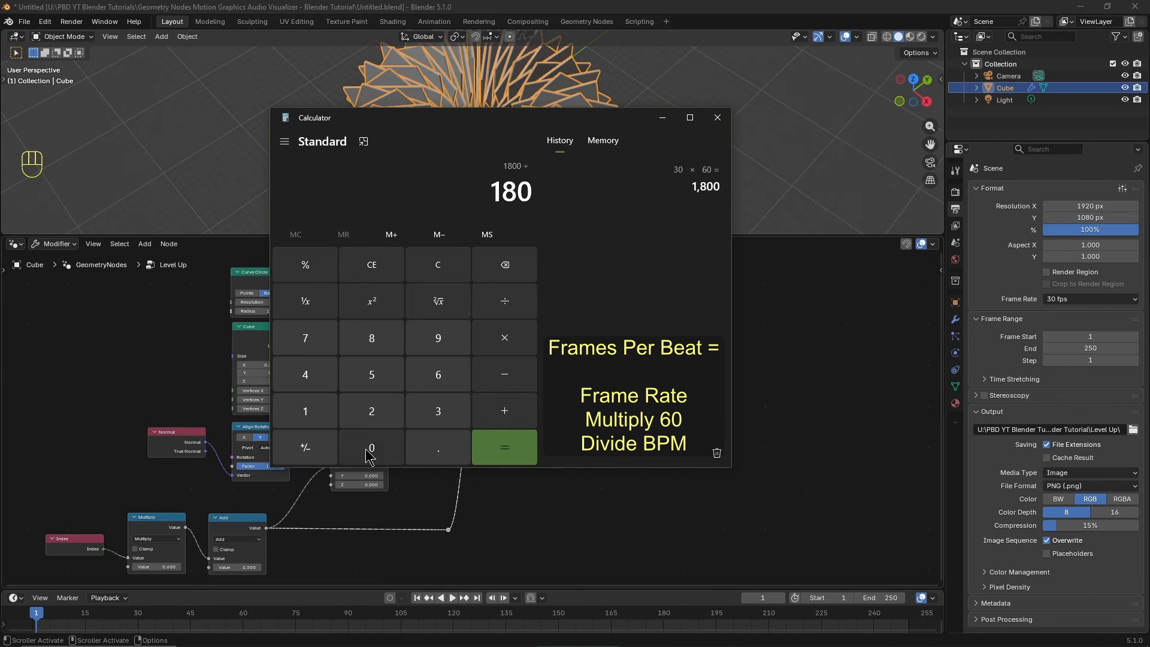
click(508, 454)
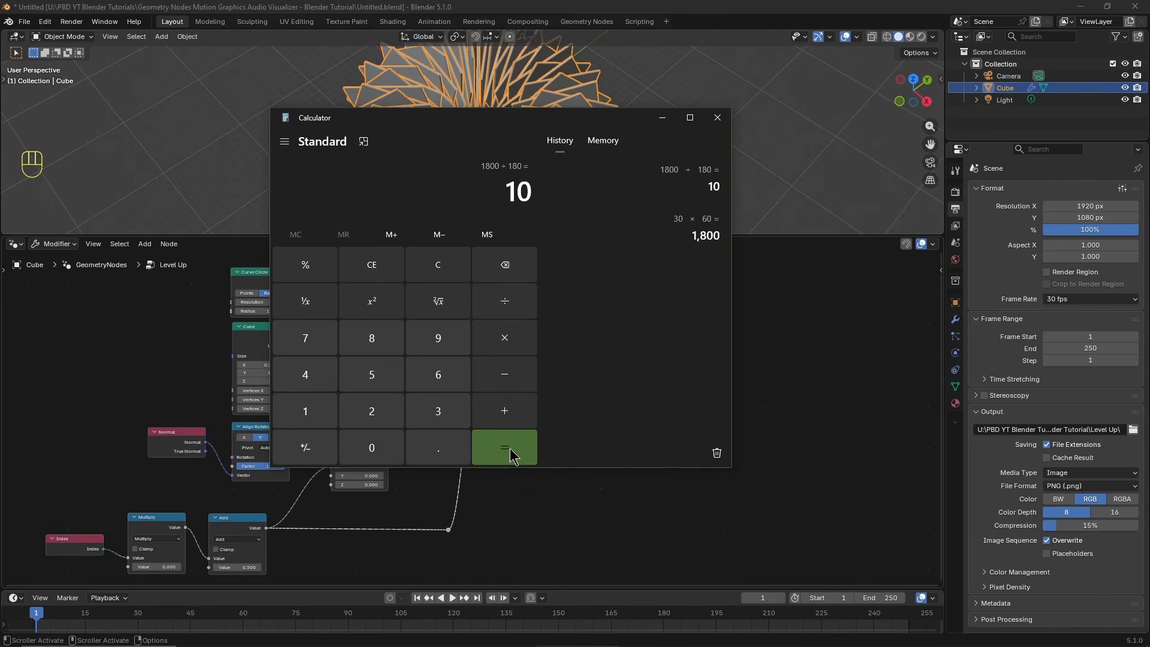
Step: Multiply the frames-per-beat result by 16 and that product by 2 to get the animation length
click(506, 337)
click(333, 415)
click(437, 375)
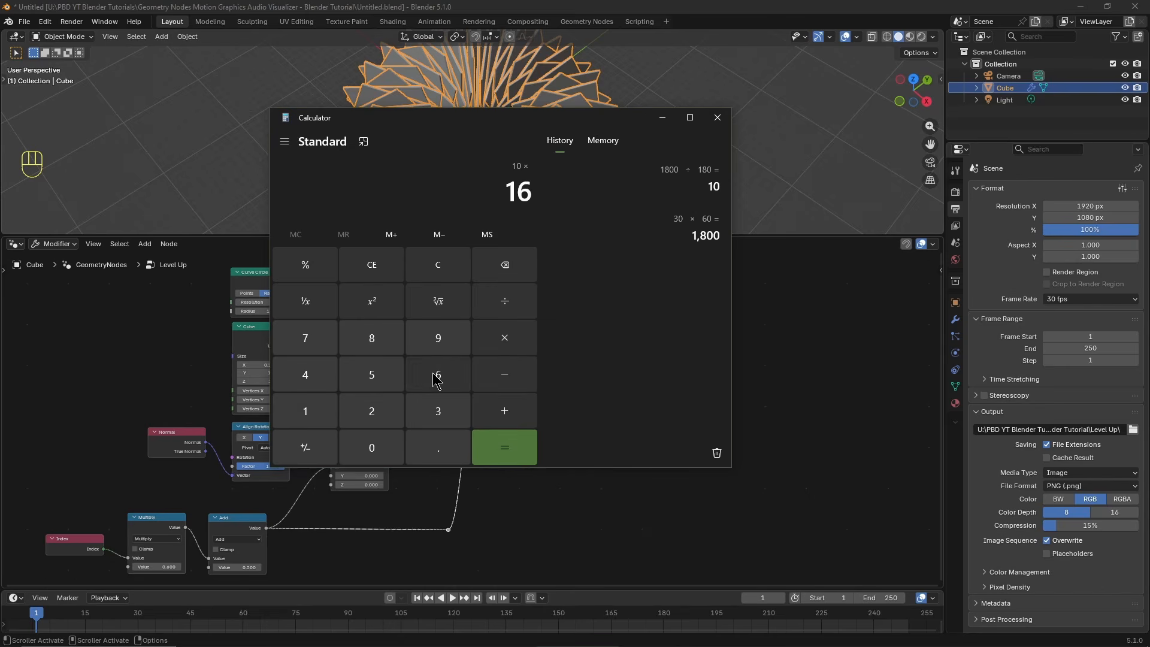
click(507, 451)
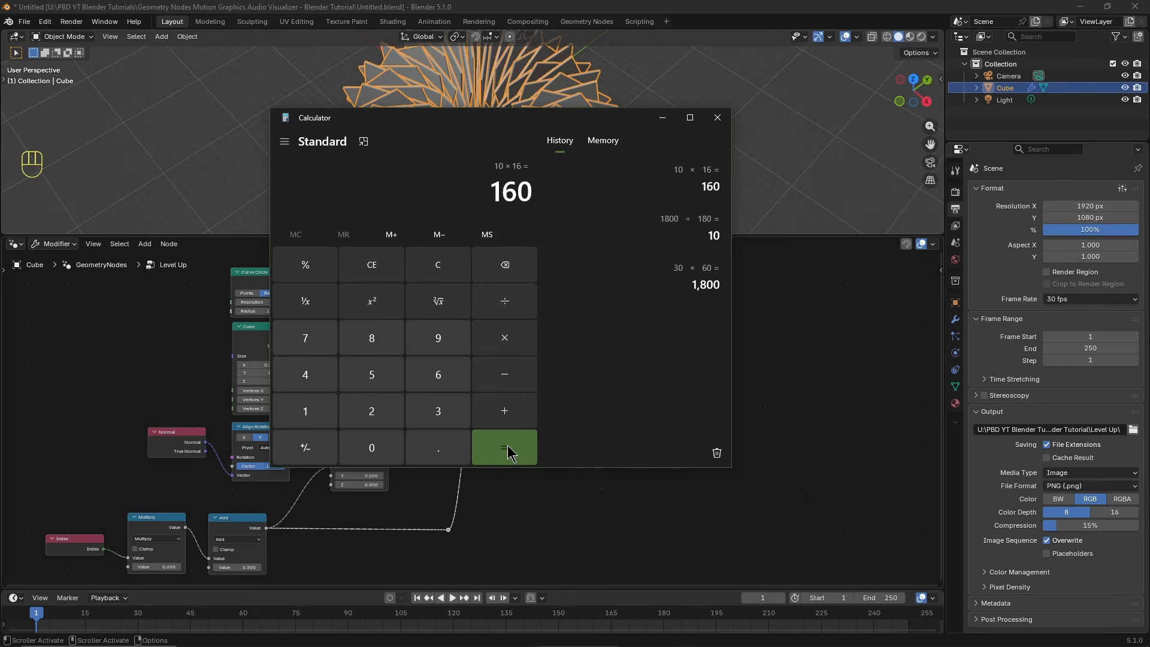
click(507, 345)
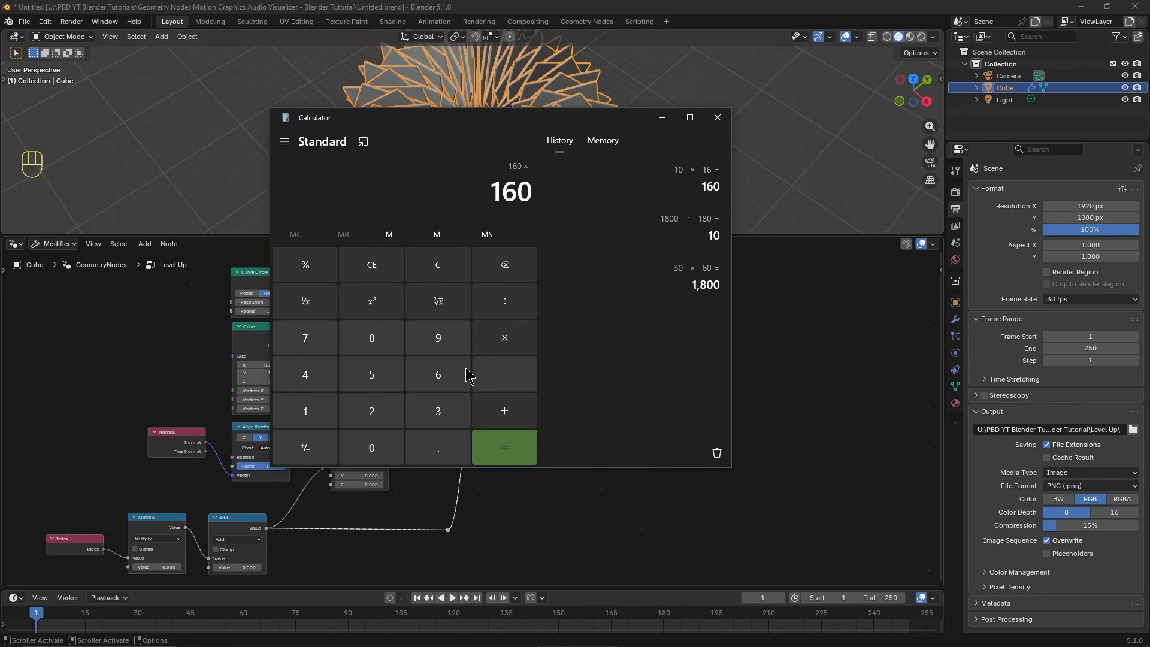
click(379, 413)
click(502, 447)
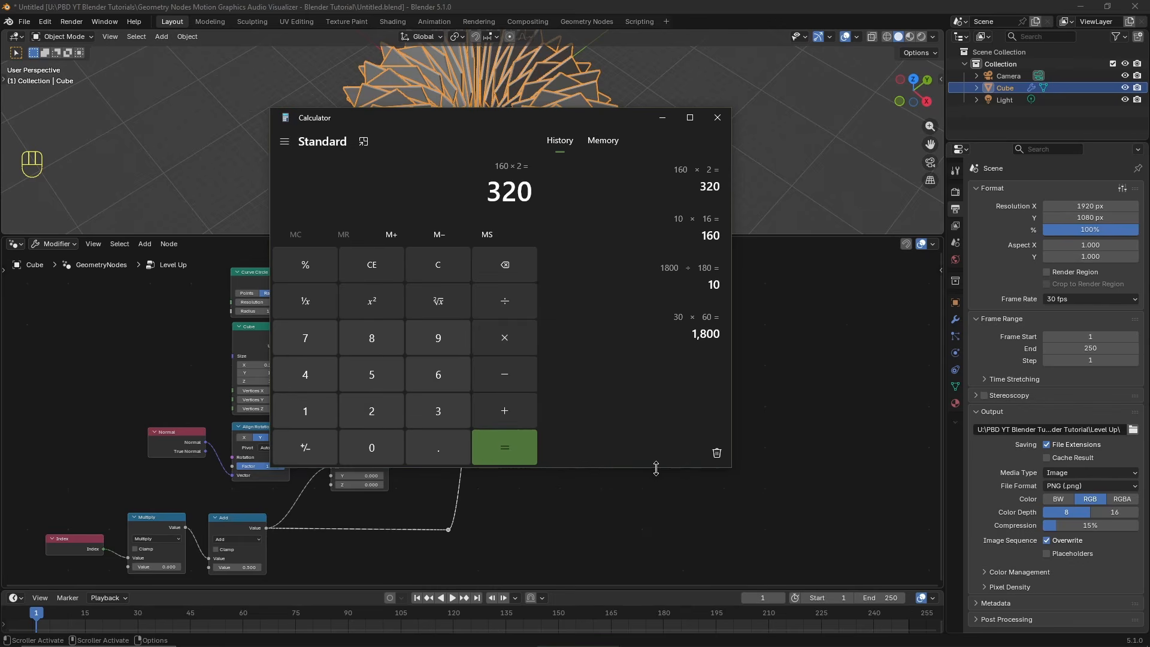
Step: Switch back to Blender and set the scene's end frame to 320
click(884, 596)
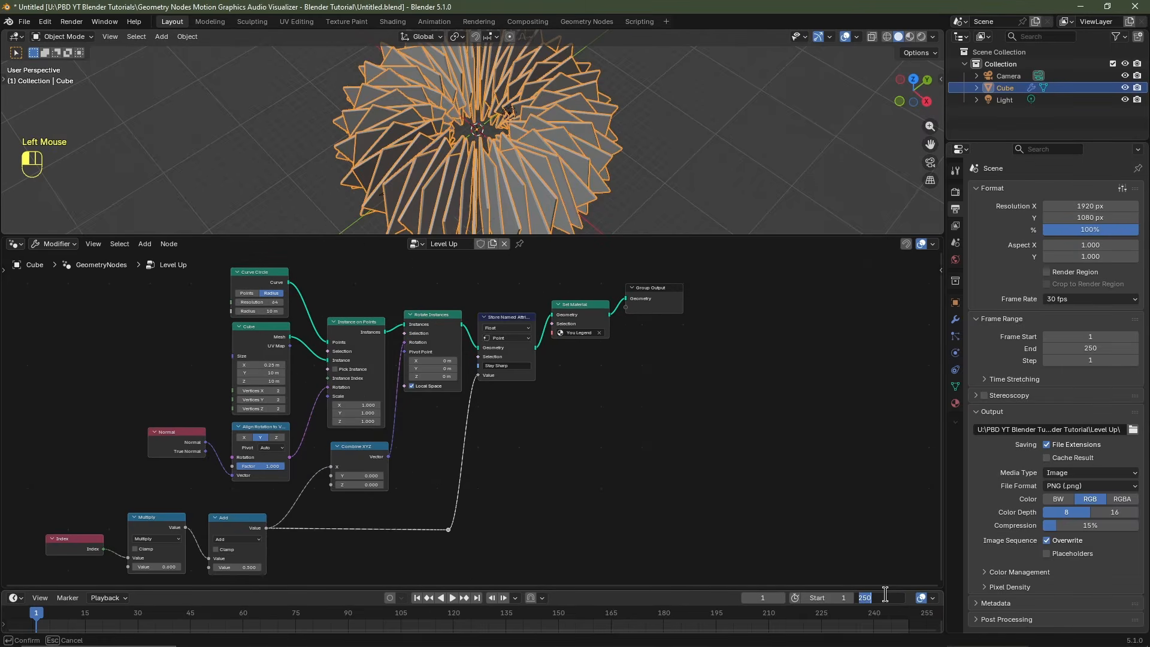
text(320)
key(Return)
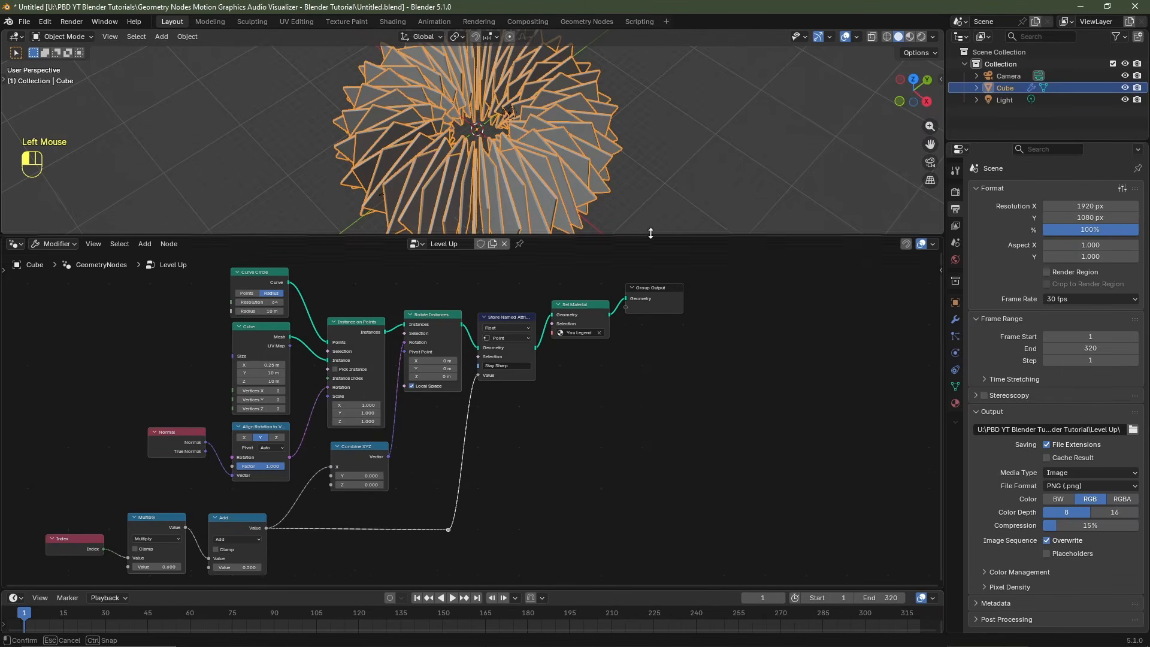
Step: Add a Single Arrow empty at the centre of the slab ring and set its display size to 15 m
drag(569, 234, 569, 409)
key(shift+a)
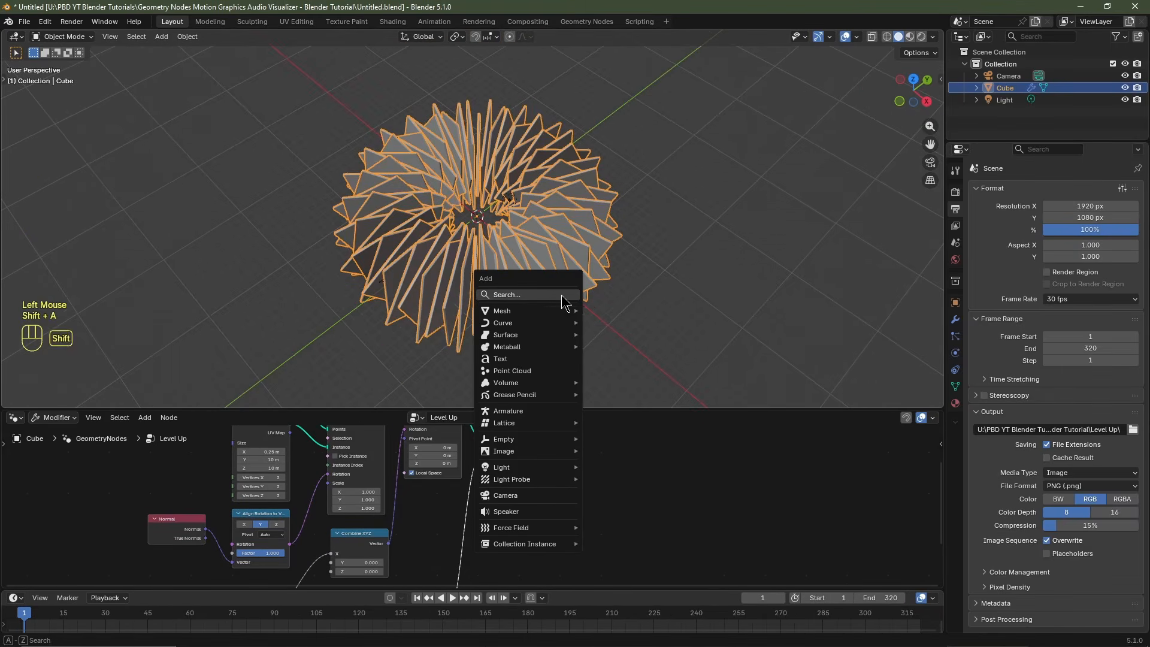
mouse_move(545, 442)
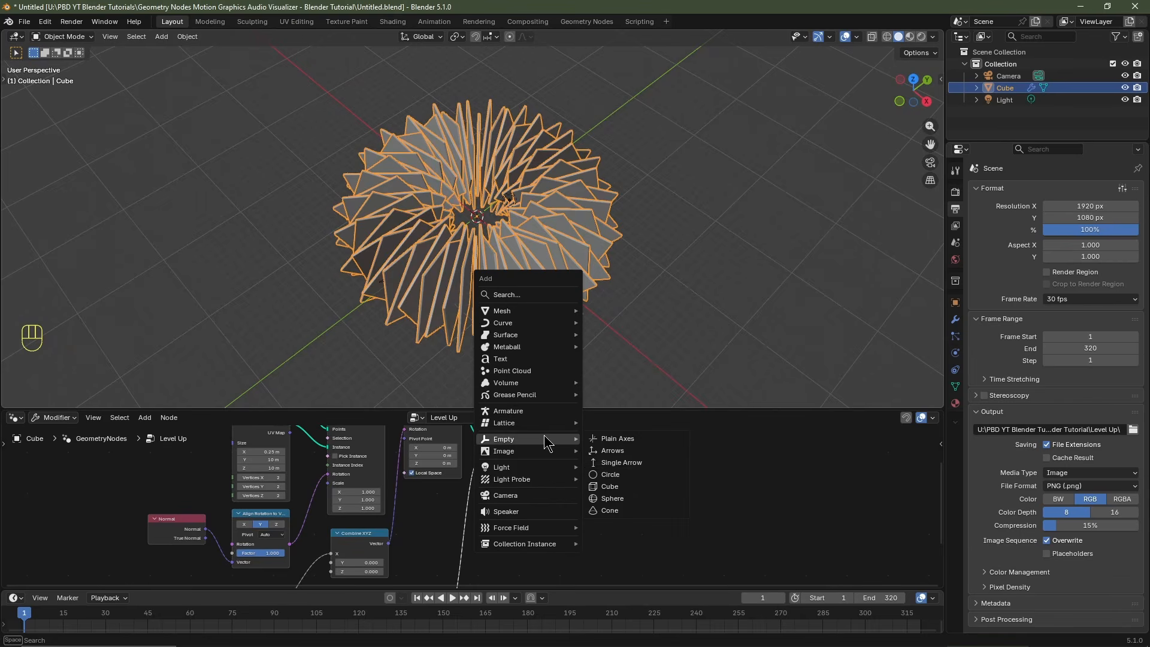
click(610, 465)
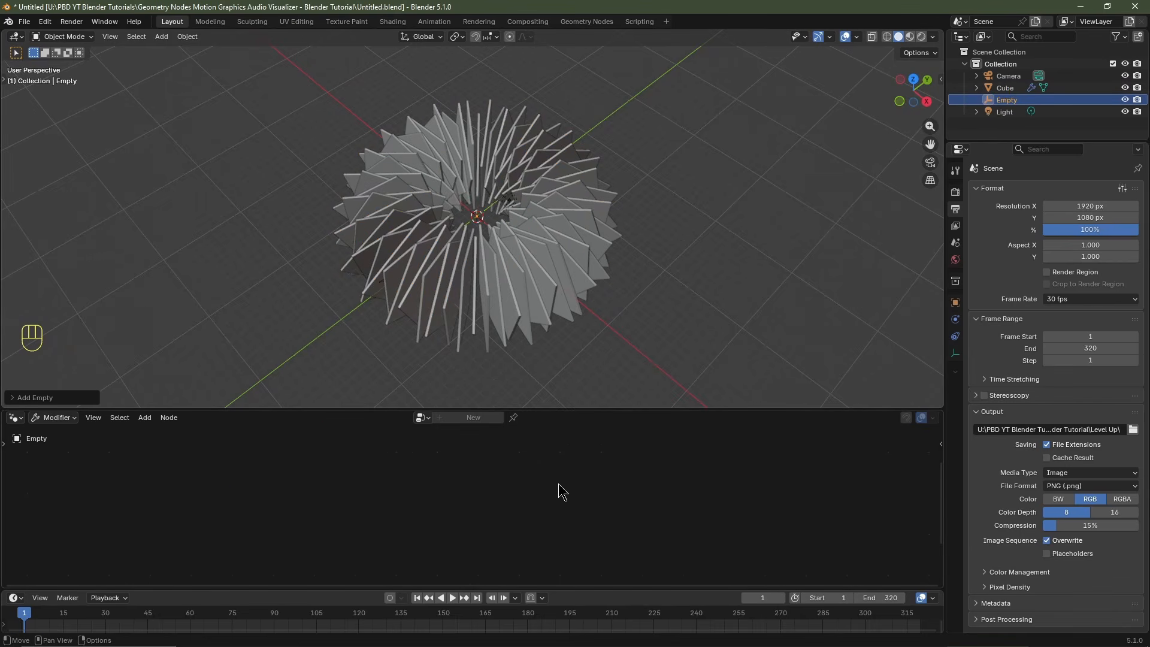
click(955, 354)
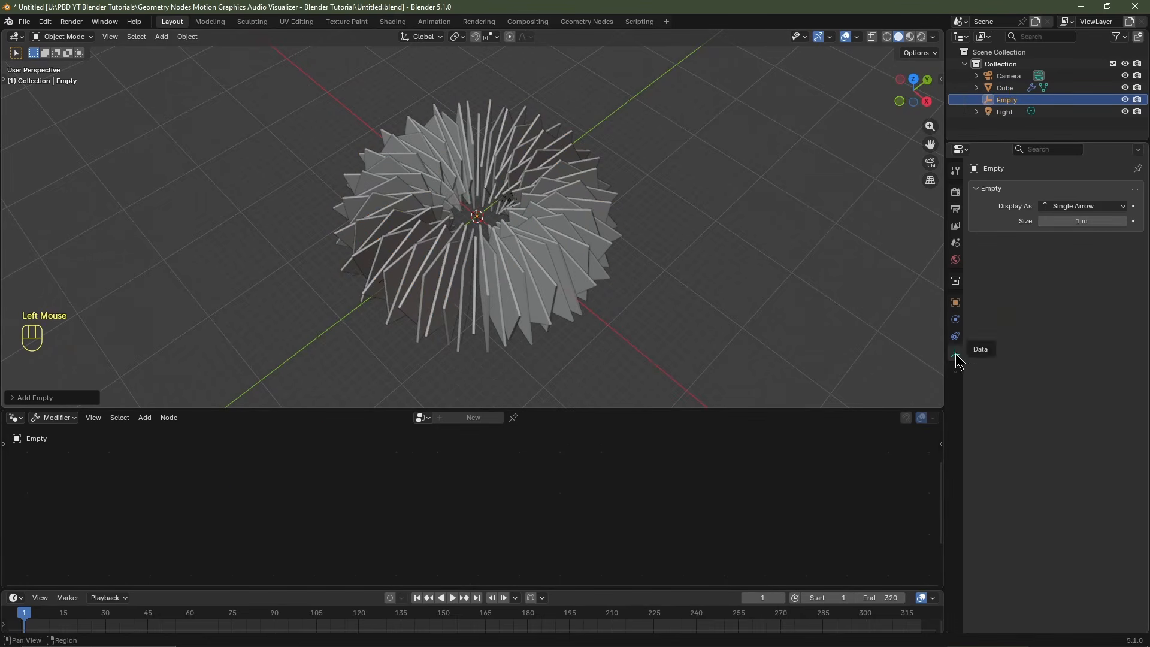
double_click(1086, 222)
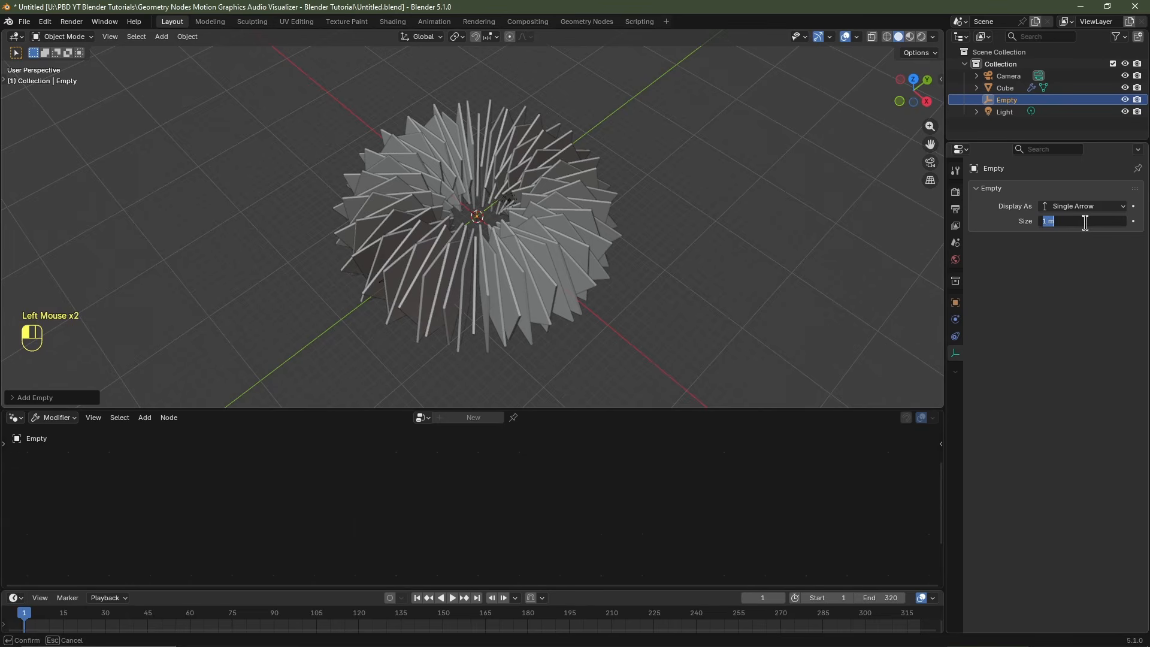
text(15)
key(Return)
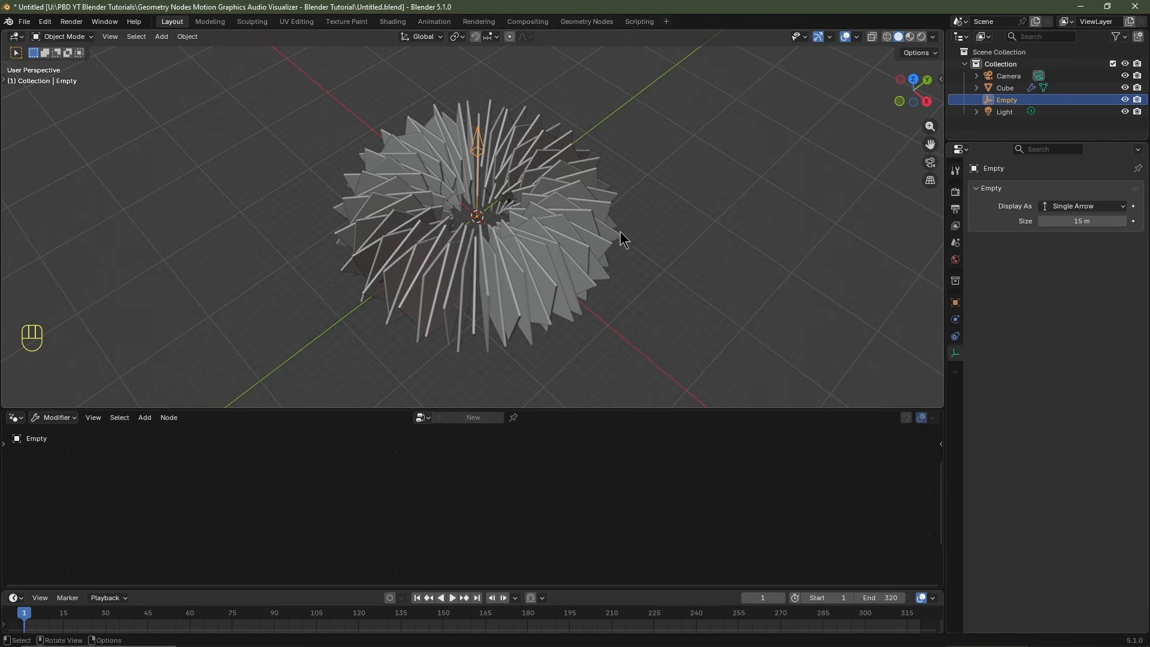
middle_drag(620, 231, 534, 246)
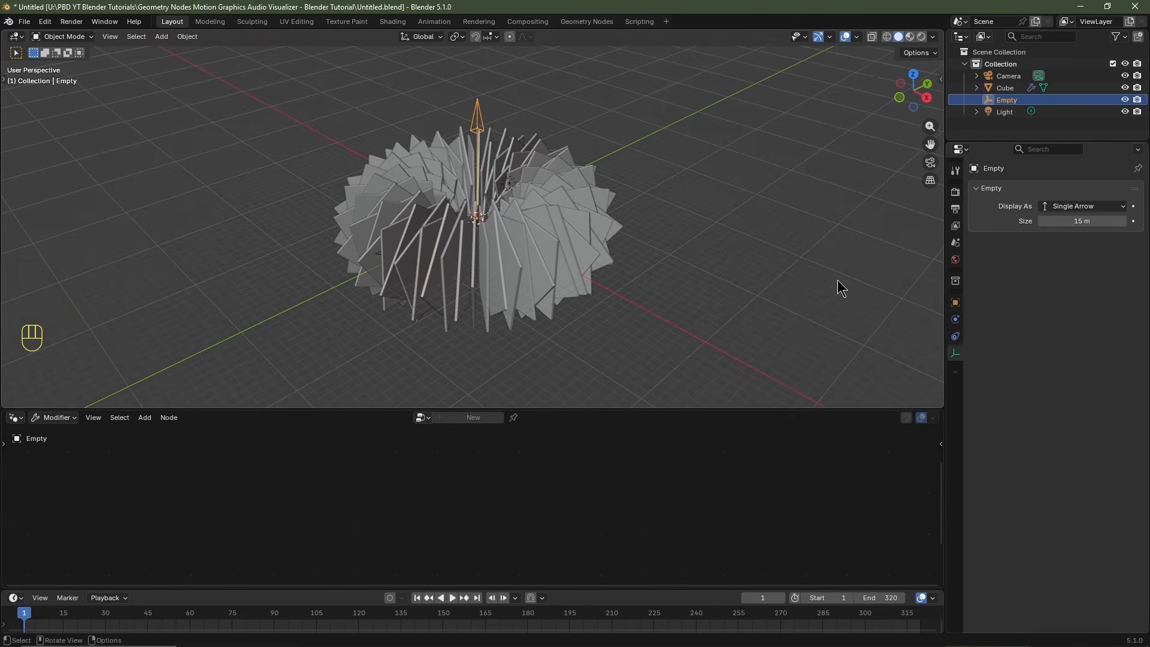
Step: Keyframe the empty's Z location at 0 m on frame 1 and rename the empty LF ADD
click(956, 304)
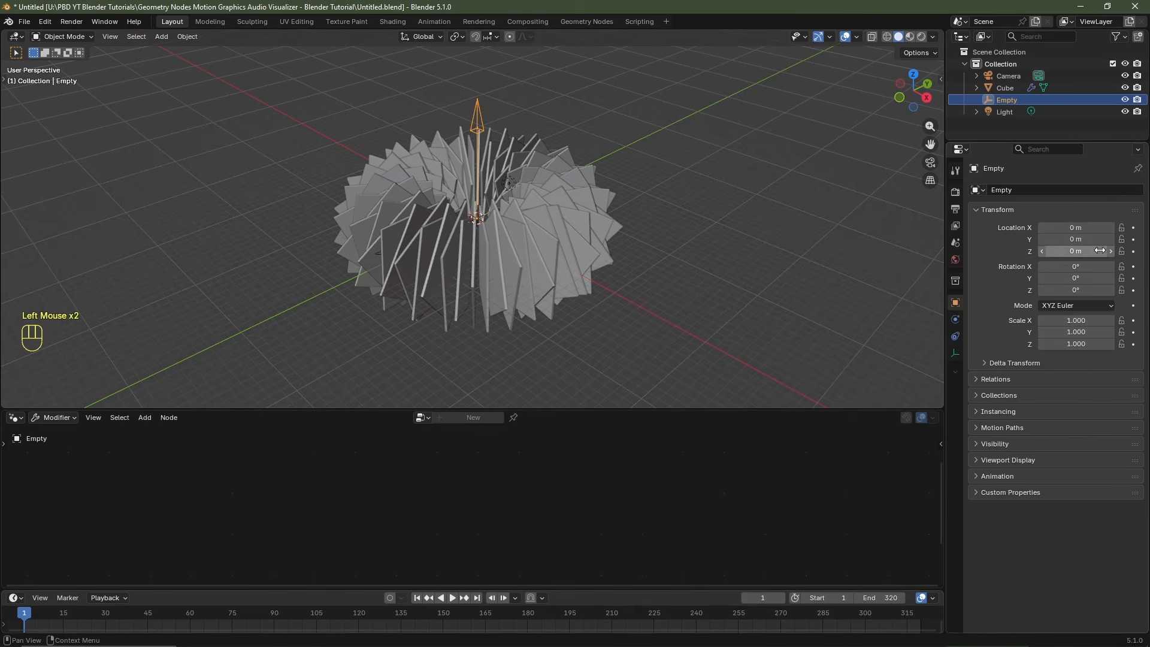
click(1134, 252)
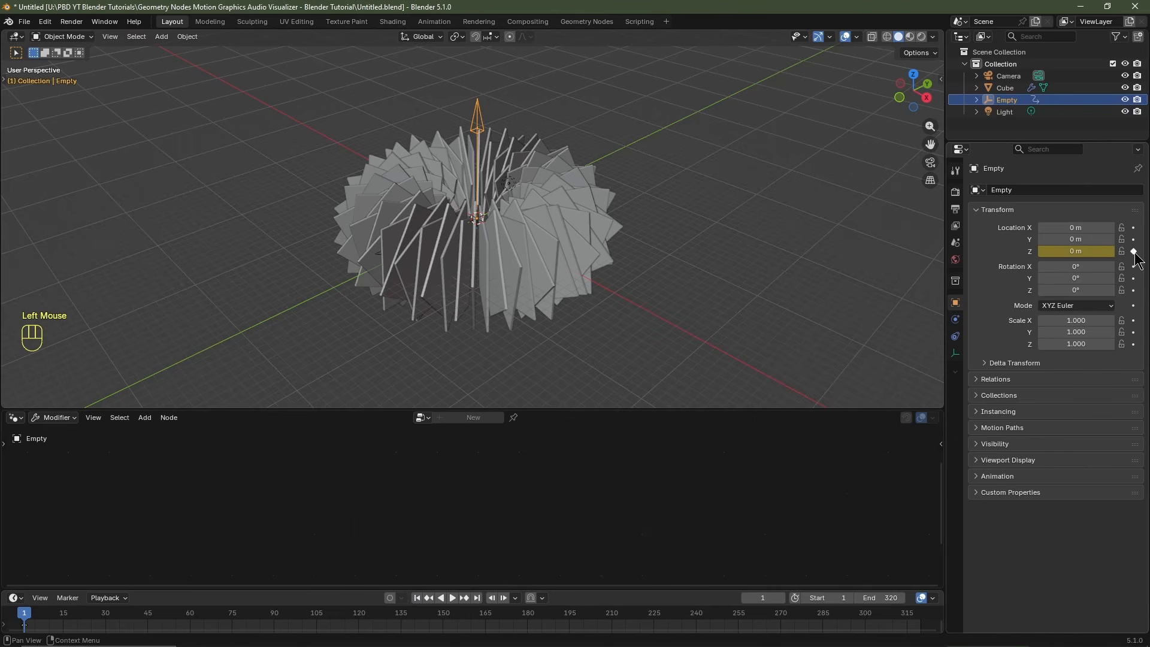
double_click(1012, 100)
text(LF ADD)
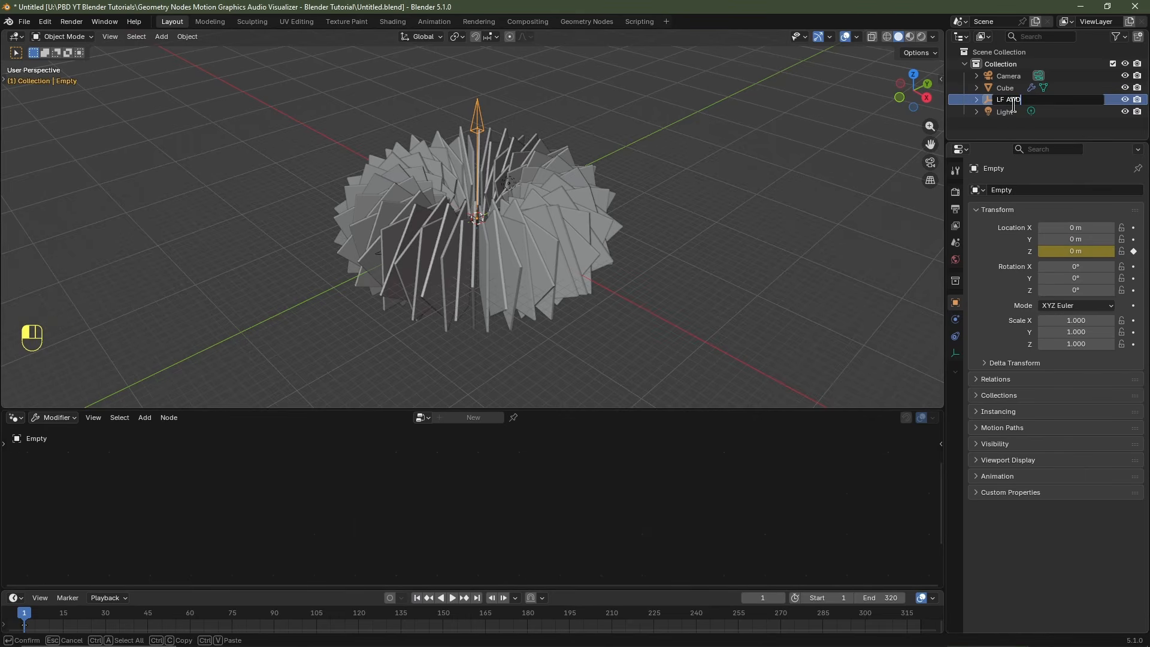
key(Return)
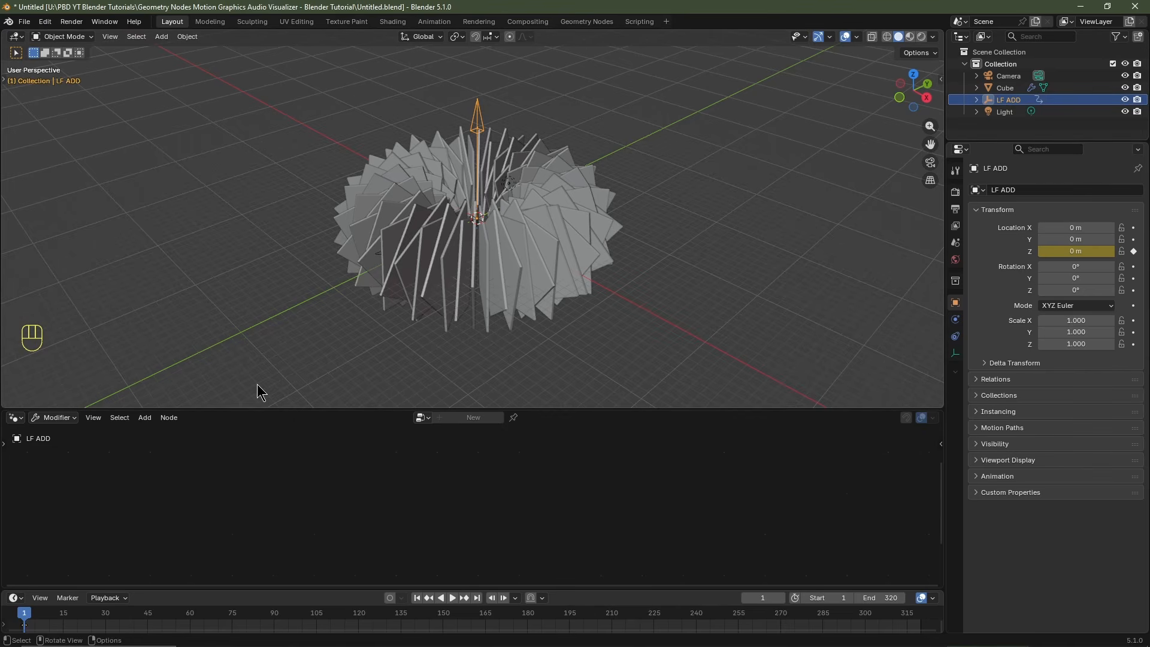
Step: Replace the node editor with an enlarged Graph Editor and expand LF ADD's action down to its Z Location channel
click(16, 418)
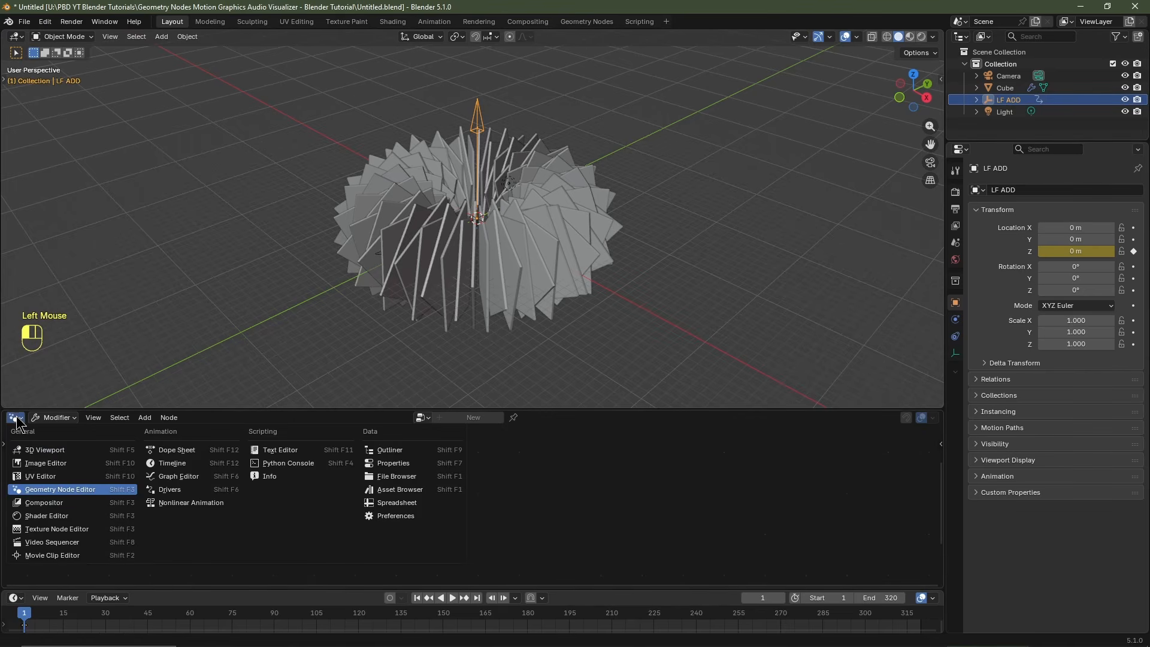
click(174, 476)
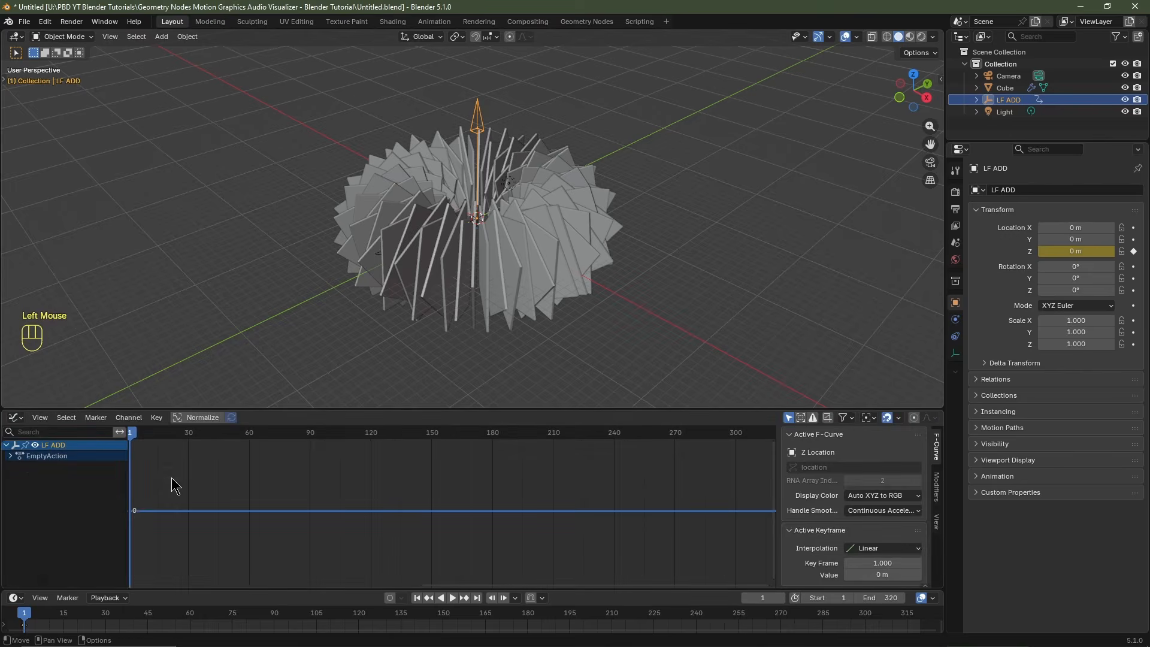
drag(360, 411, 359, 339)
key(n)
key(Home)
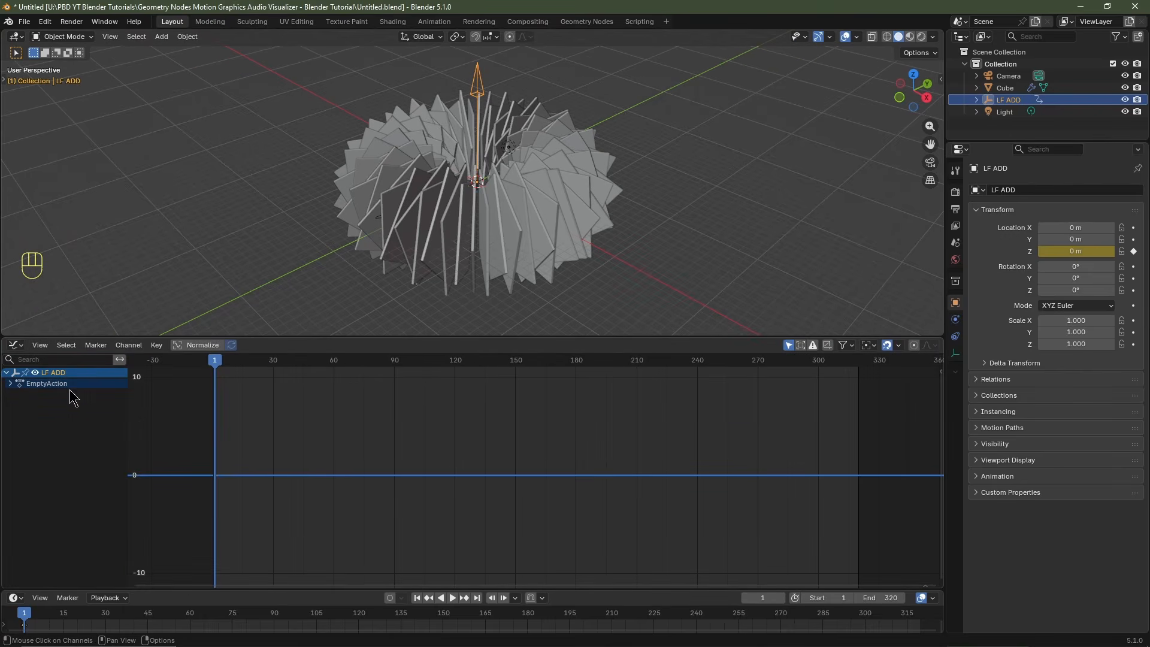
click(11, 383)
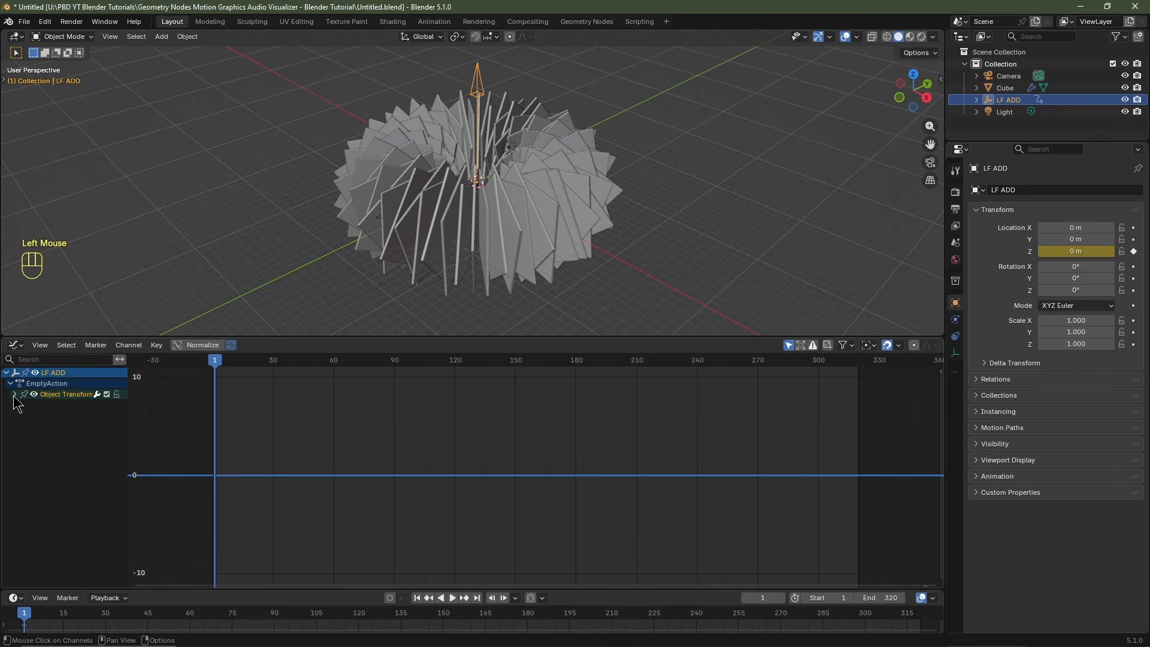
click(14, 395)
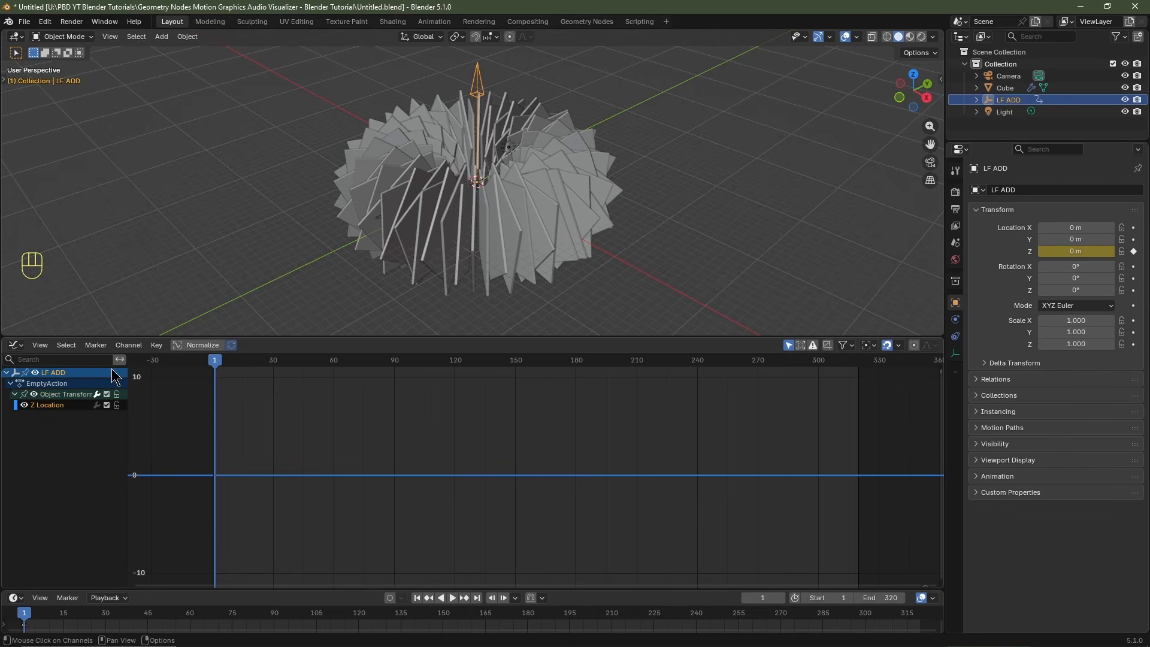
Step: Start Sound to Samples for the Z Location channel and choose Escape Break Drums Snippets Clean 180bpm.wav as the audio file
click(135, 348)
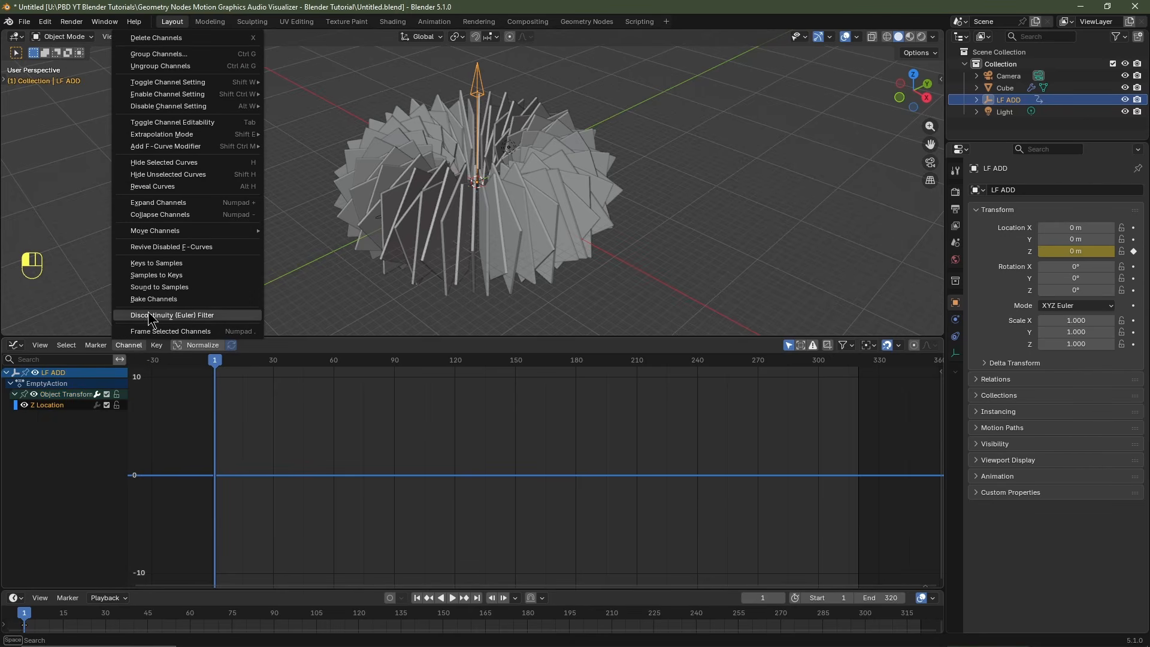
click(153, 287)
scroll(132, 269, down, 5)
click(122, 344)
scroll(384, 269, down, 1)
click(313, 161)
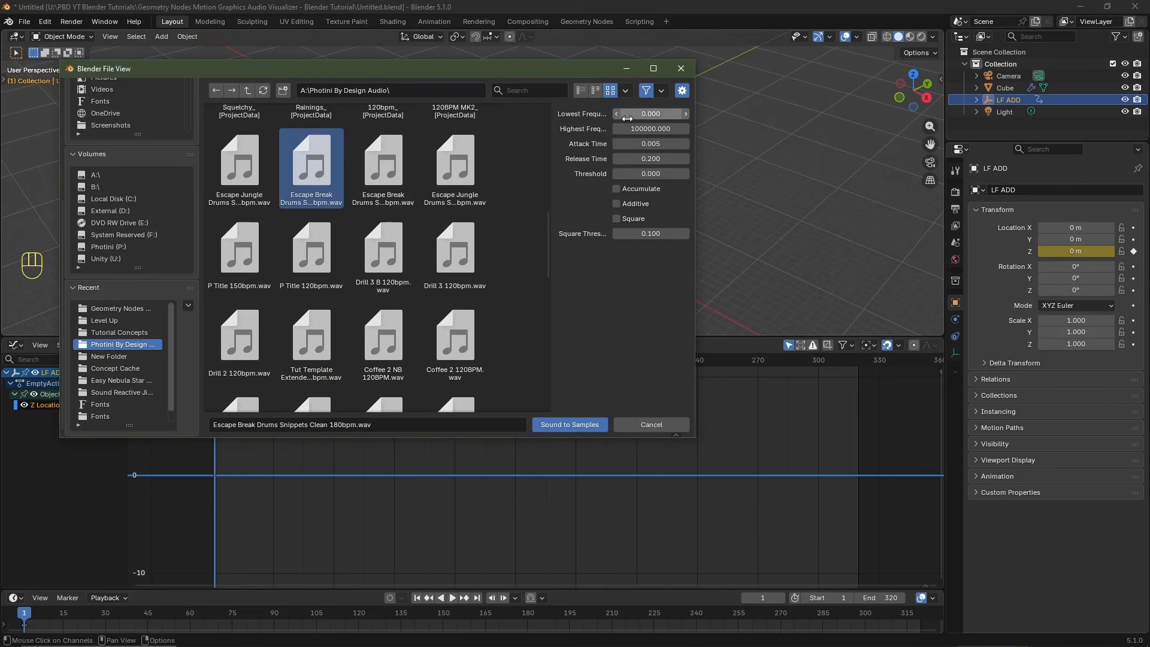
Step: Set the lowest frequency to 20 and the highest to 80, and bake the sound onto the Z Location curve
click(641, 114)
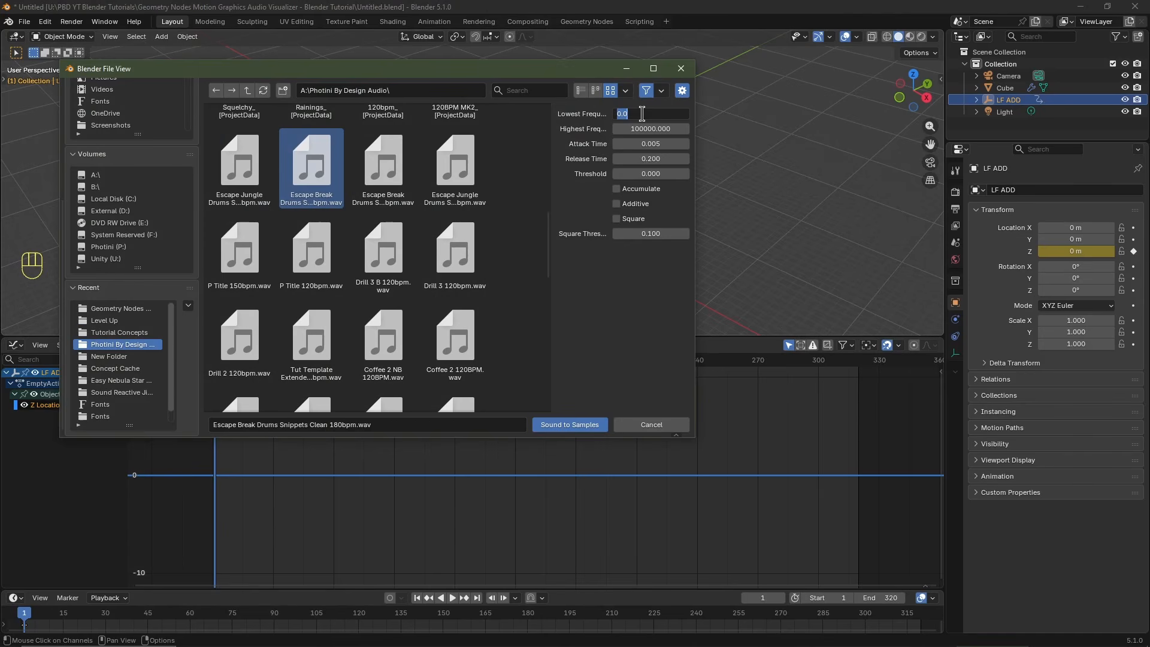
key(Tab)
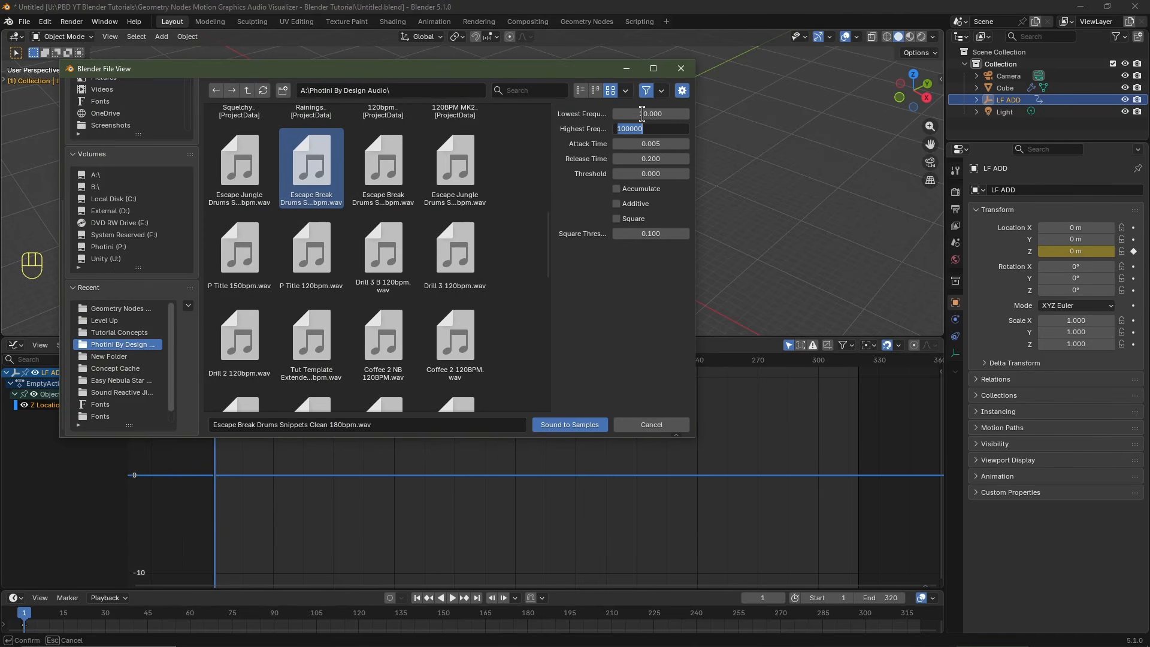
text(80)
key(Return)
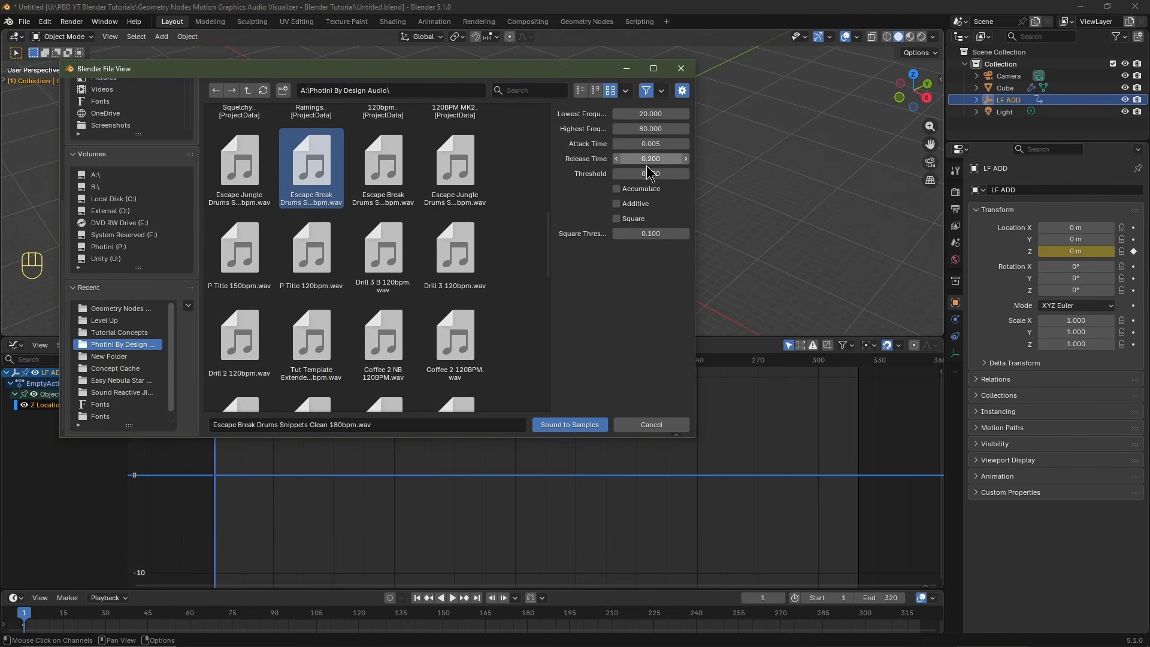
click(571, 425)
ctrl+middle_drag(572, 423, 622, 443)
middle_drag(622, 444, 625, 527)
ctrl+middle_drag(624, 528, 650, 521)
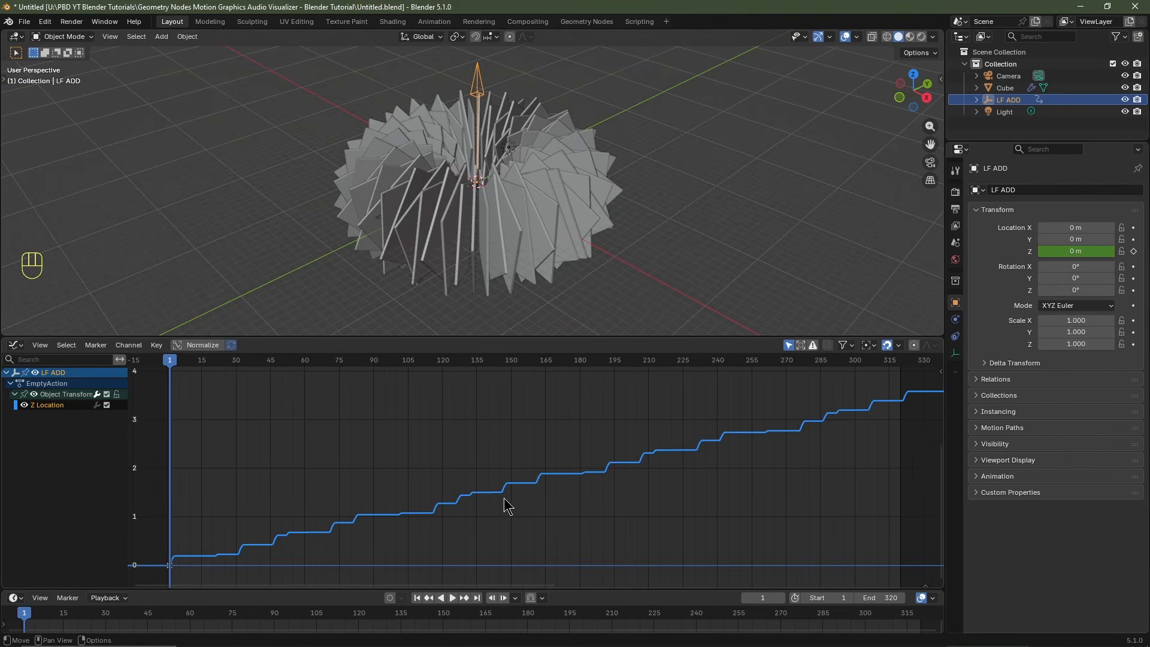
Step: Switch the Graph Editor area back to the Geometry Node Editor and select the cube to bring up its Level Up node tree
click(15, 345)
click(85, 419)
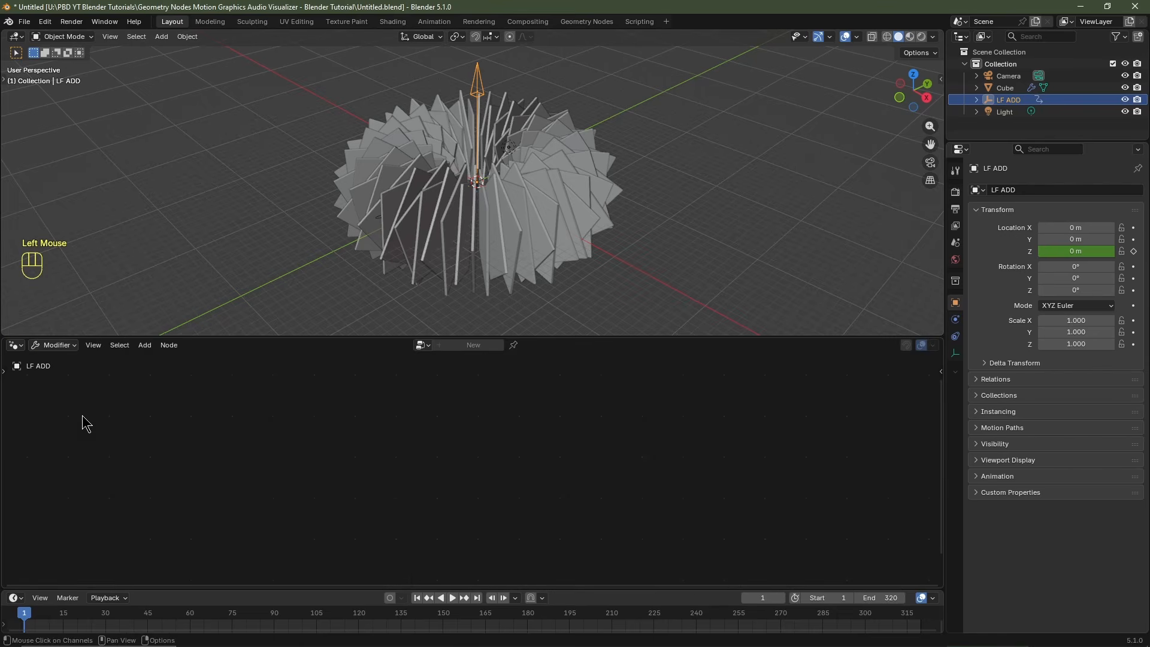
click(522, 224)
middle_drag(383, 569, 488, 475)
scroll(455, 482, up, 5)
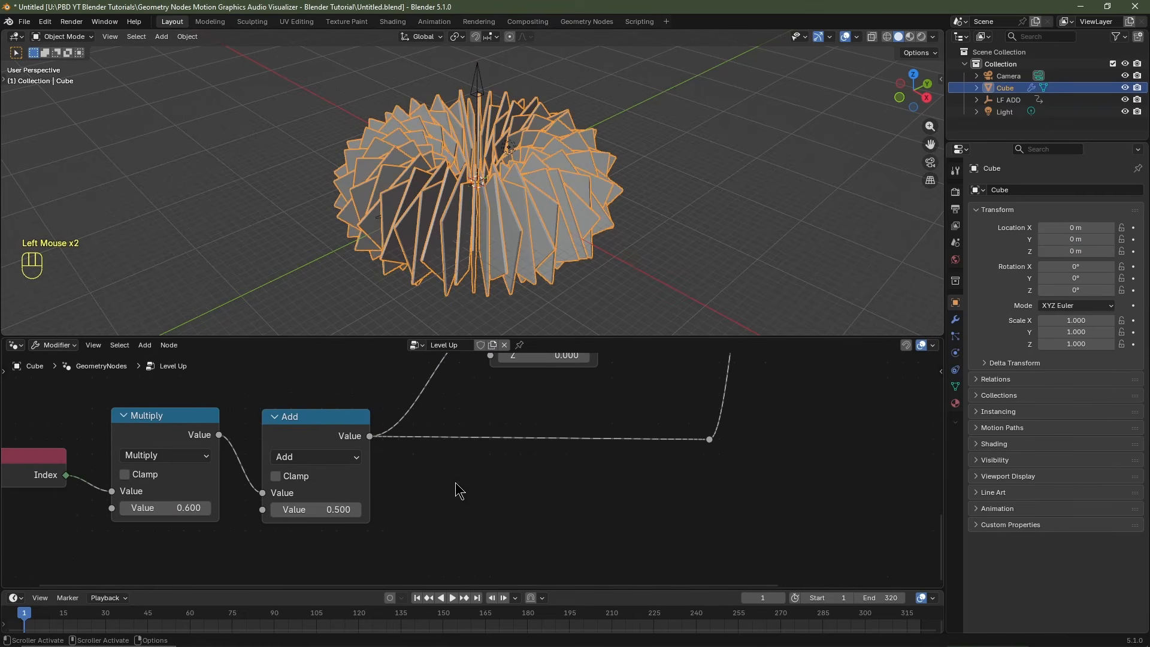
Step: Drive the Add node's second value with #frame/60 and play the animation to check the slabs' rotation
click(337, 445)
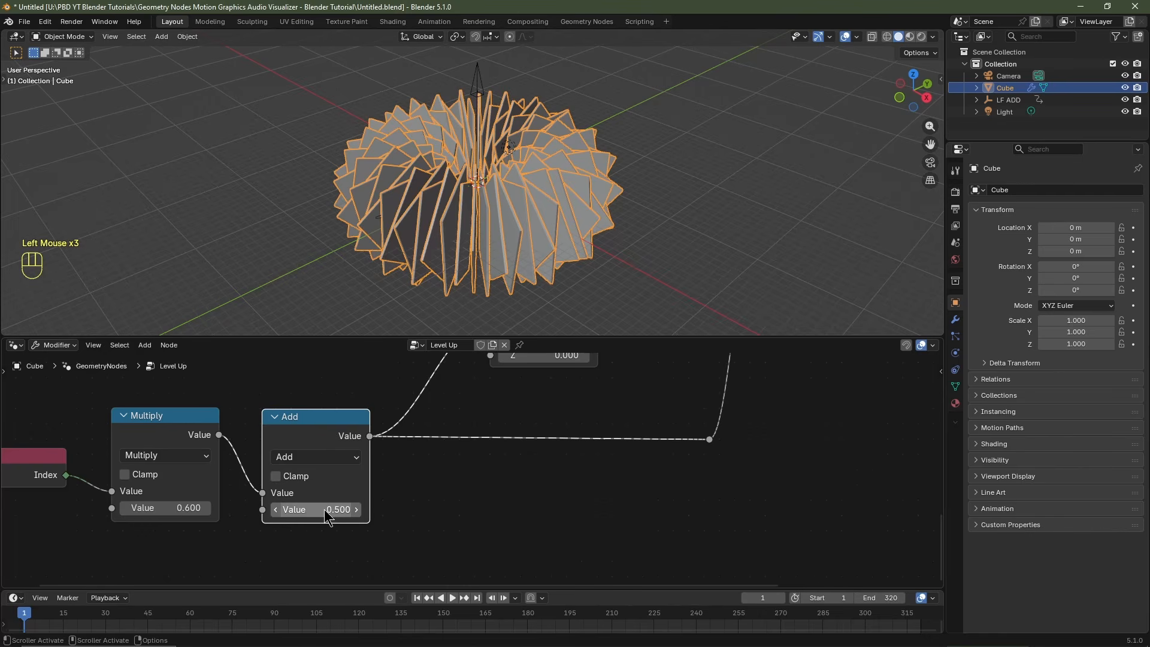
click(325, 509)
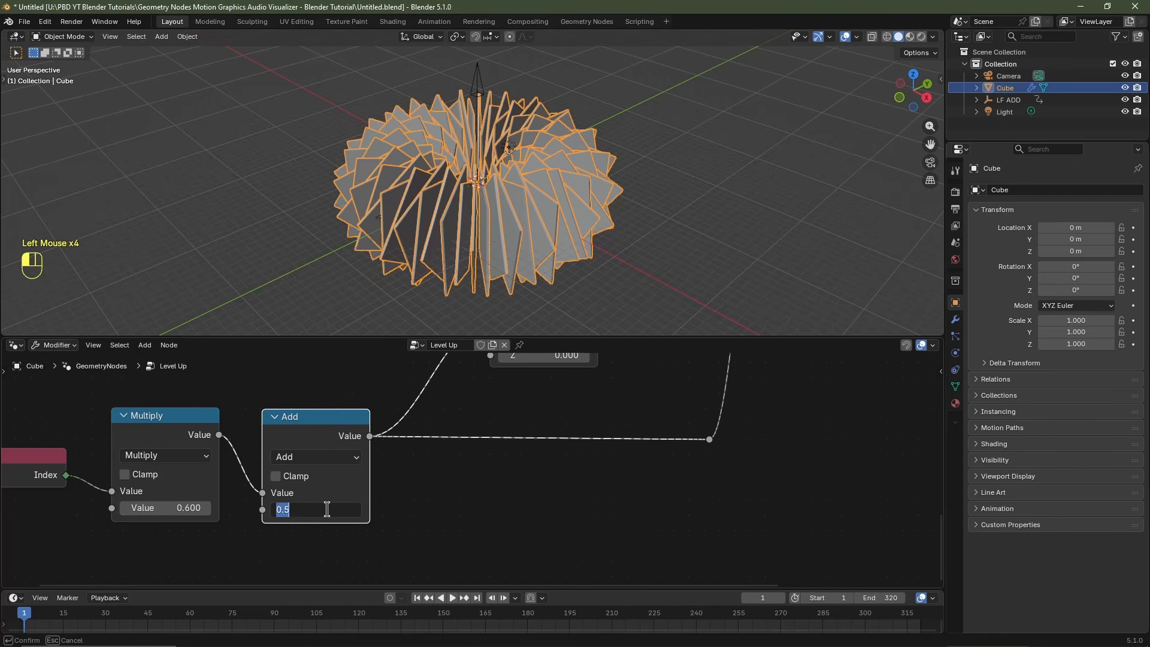
text(#frame/60)
key(Return)
click(458, 450)
key(space)
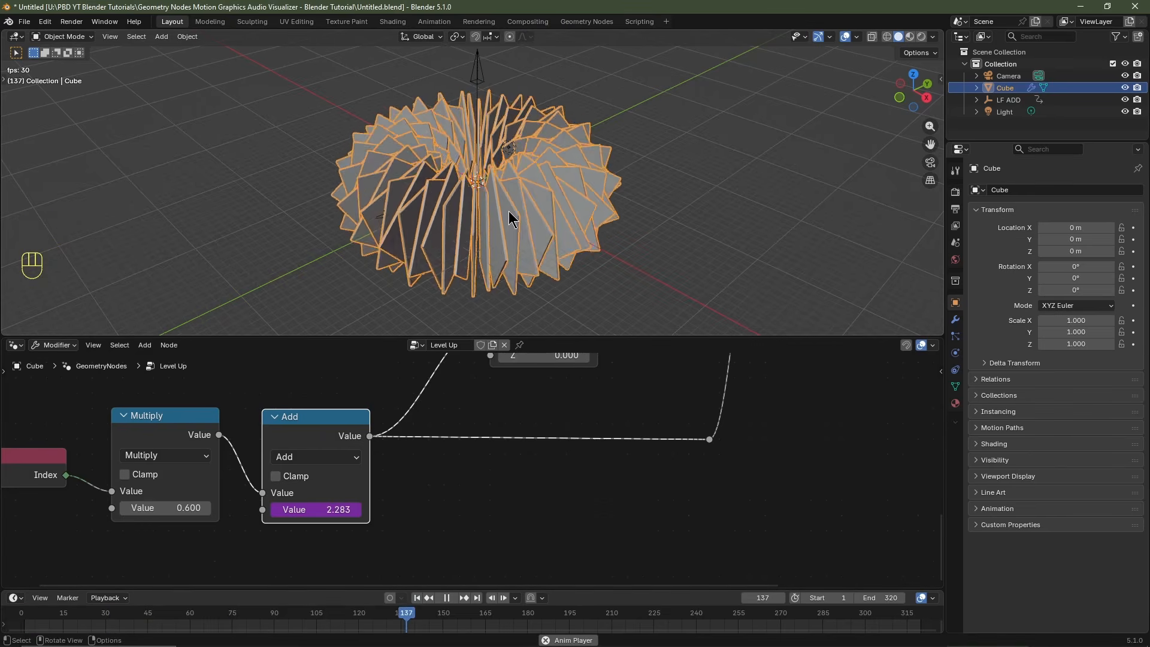
key(space)
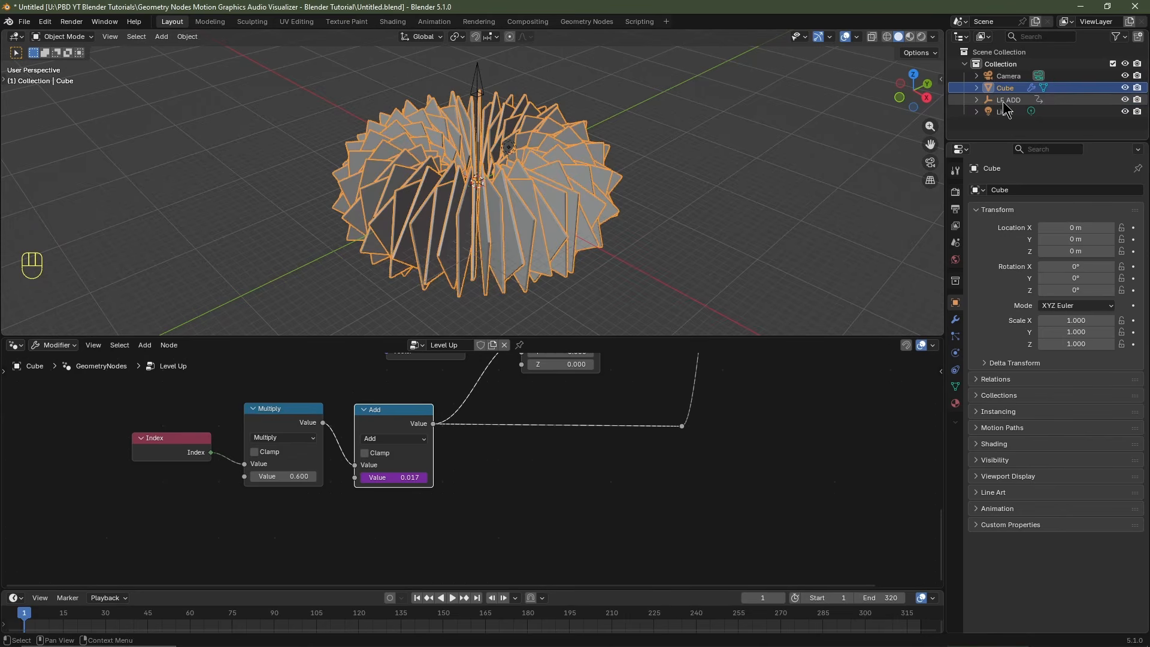
Step: Bring LF ADD into the node tree as an Object Info node and connect its Location to a new Separate XYZ node
drag(1003, 102, 88, 513)
middle_drag(88, 513, 99, 438)
key(shift+a)
mouse_move(161, 497)
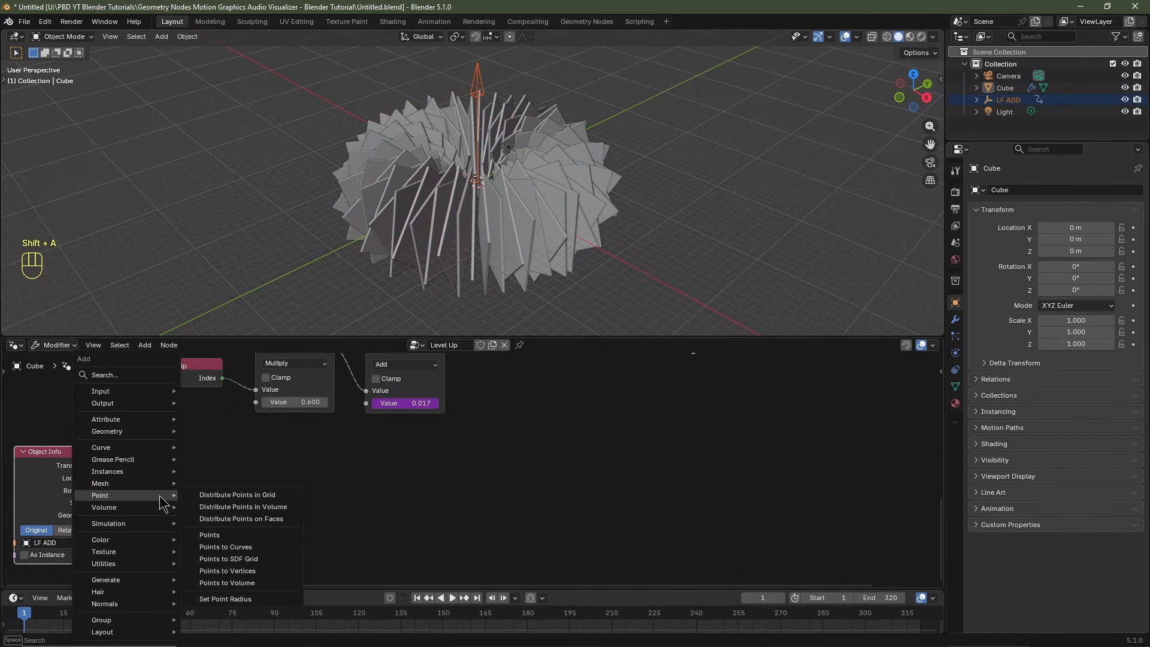
text(seper)
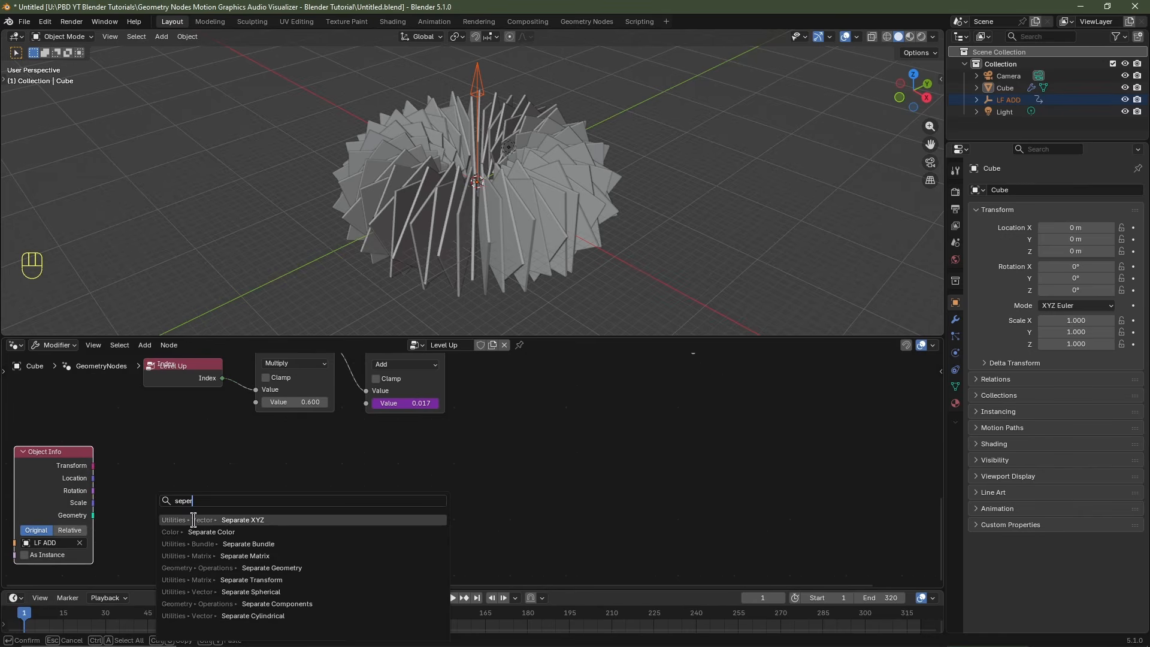
click(193, 518)
click(118, 457)
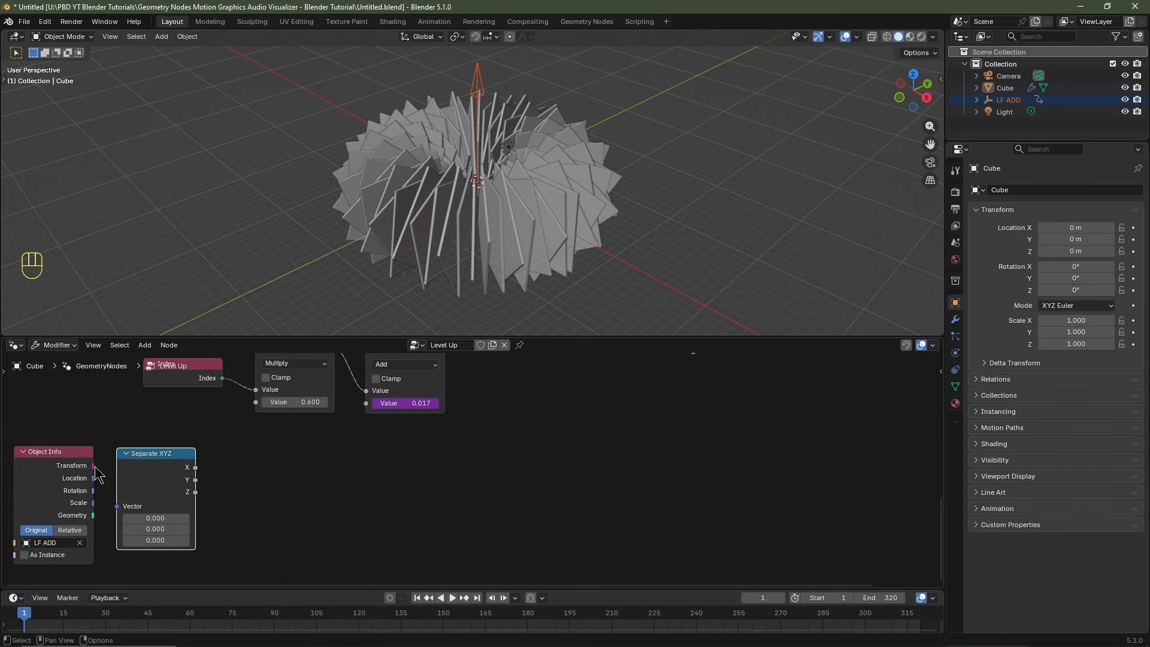
drag(93, 478, 118, 507)
right_click(307, 578)
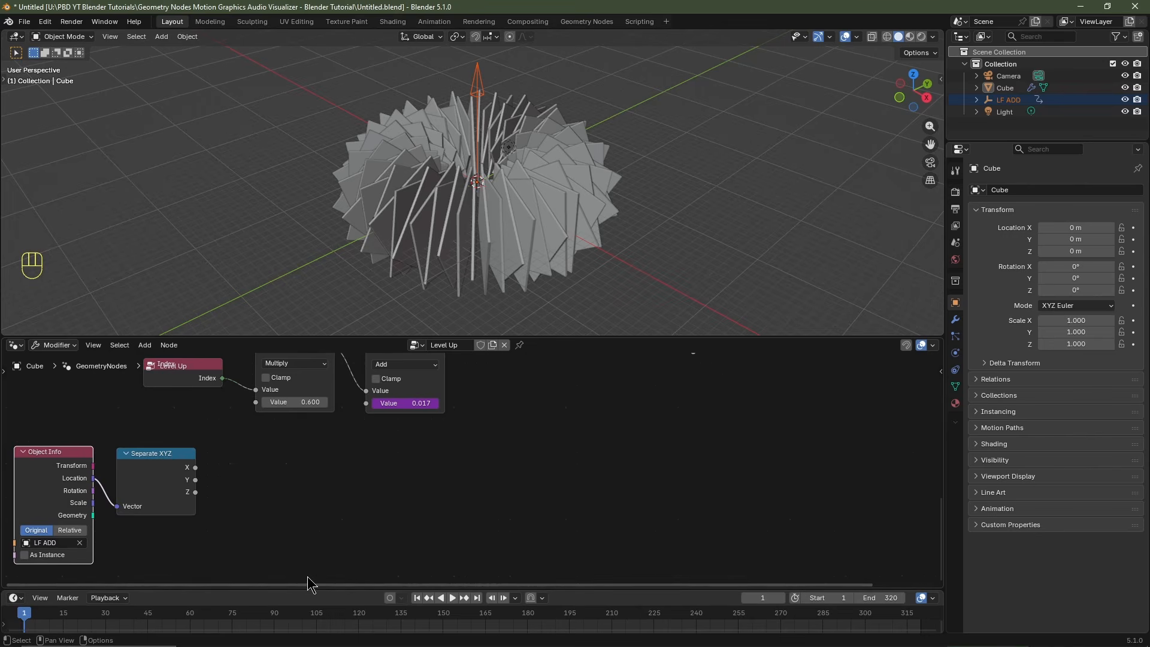
Step: Enlarge the node editor and move the Index, Multiply and Add nodes above the Object Info and Separate XYZ nodes
drag(195, 491, 247, 487)
scroll(336, 447, down, 2)
middle_drag(336, 446, 374, 462)
drag(509, 336, 519, 206)
scroll(515, 174, down, 2)
scroll(489, 383, up, 2)
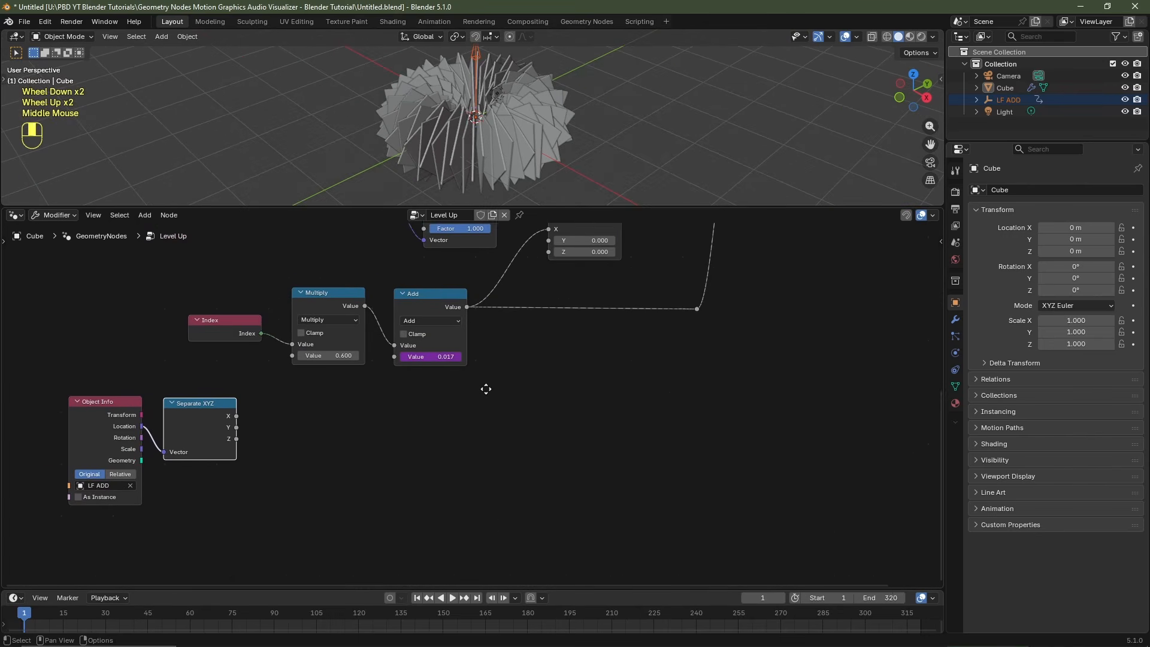
middle_drag(485, 390, 524, 421)
drag(538, 327, 250, 376)
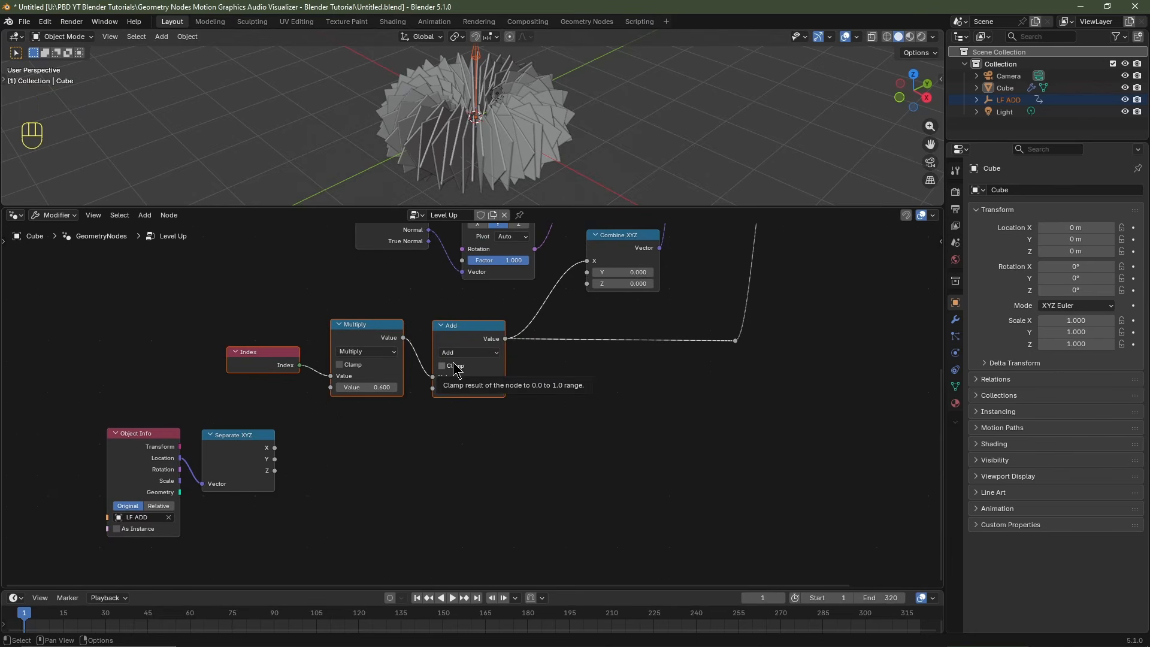
key(g)
click(338, 373)
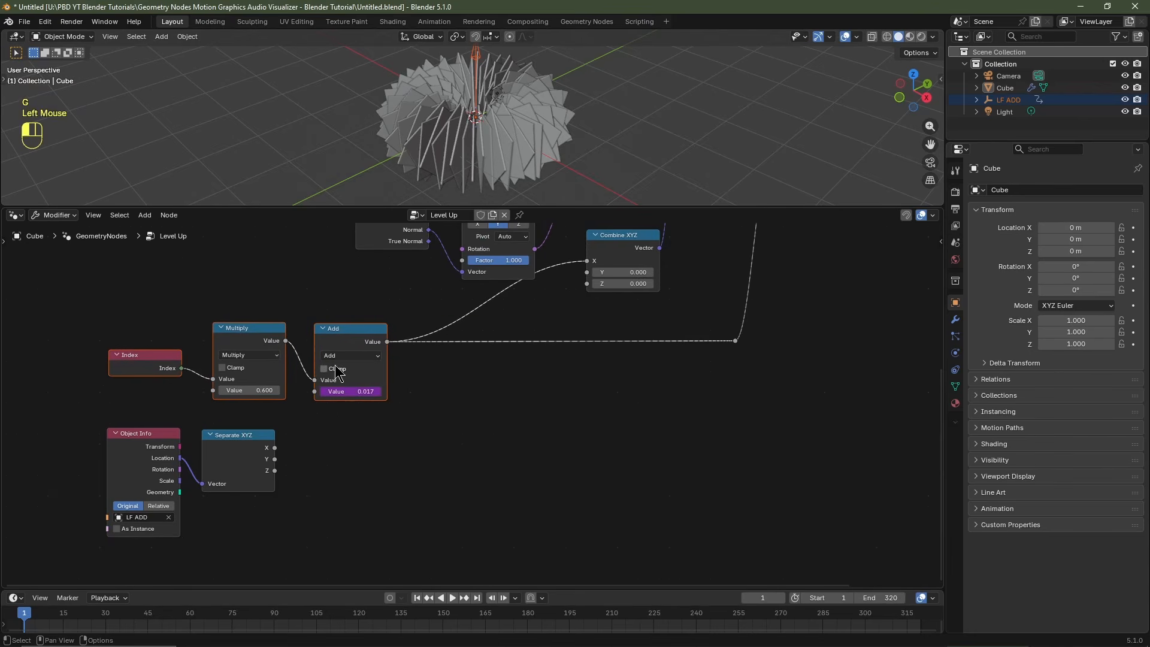
Step: Insert a shared reroute in the Add node's two output links and place it just ahead of the Combine XYZ node
shift+right_drag(446, 316, 468, 397)
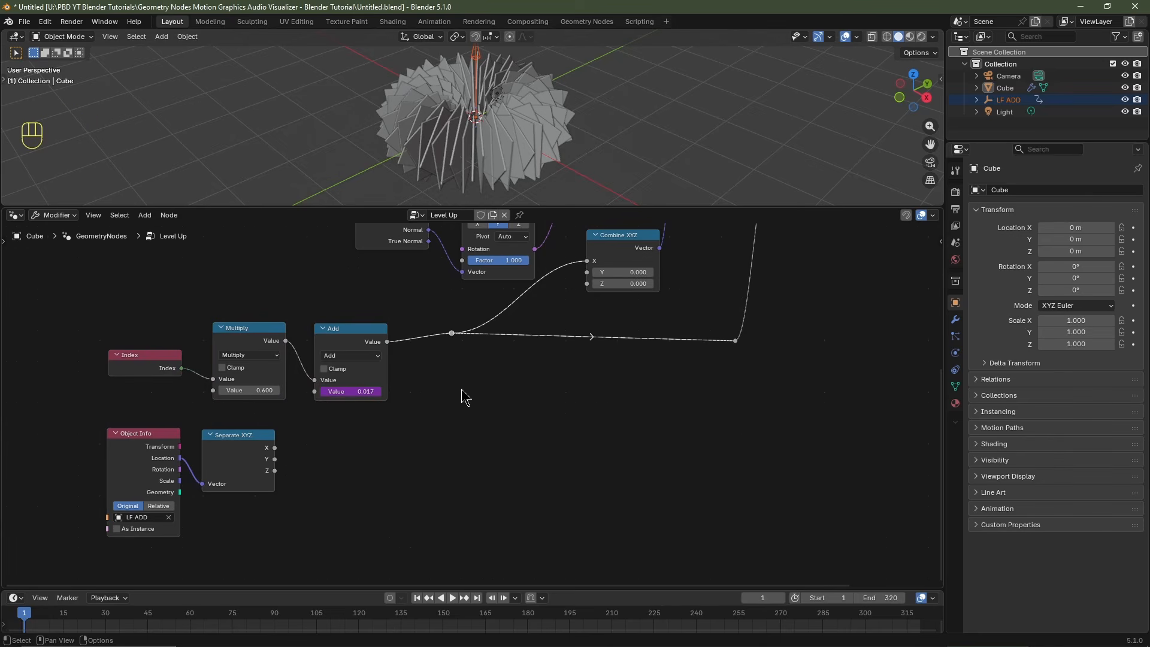
key(g)
click(536, 396)
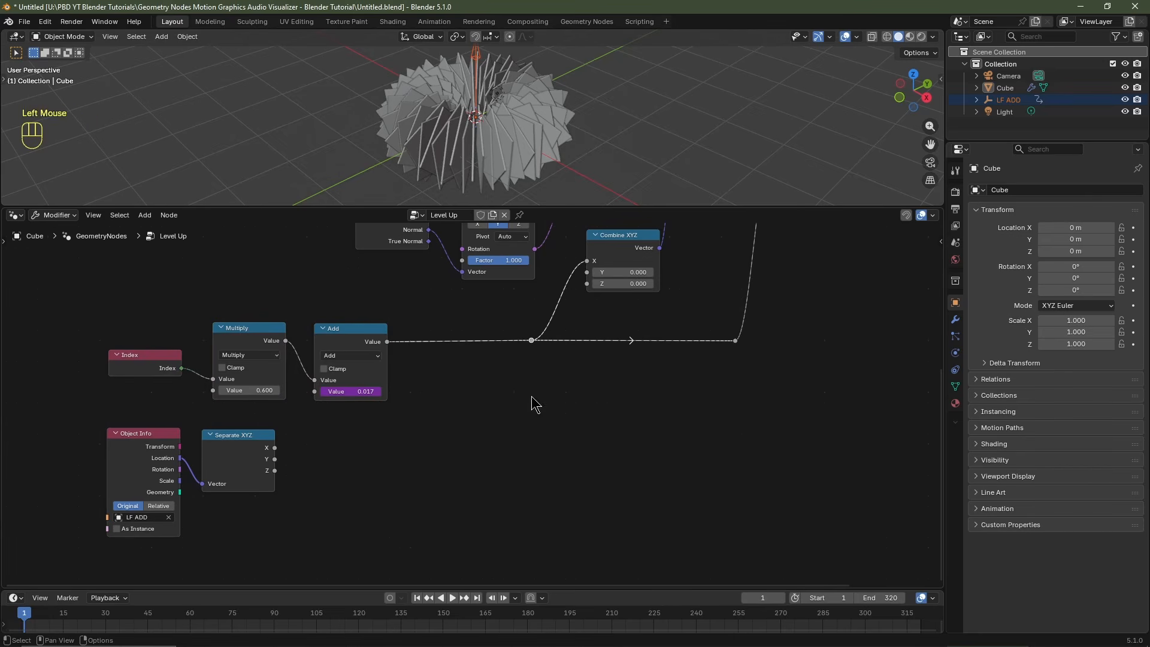
Step: Insert a duplicate of the Multiply node between the Add node and the reroute, and change it to Add with a value of 0.500
click(263, 328)
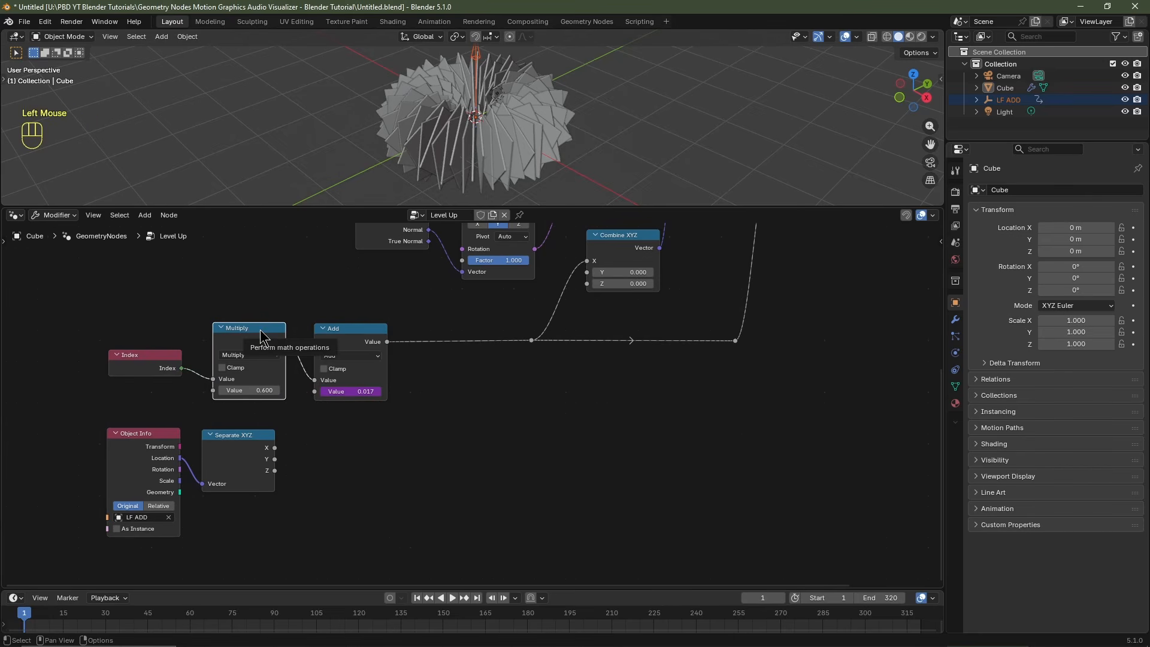
key(shift+d)
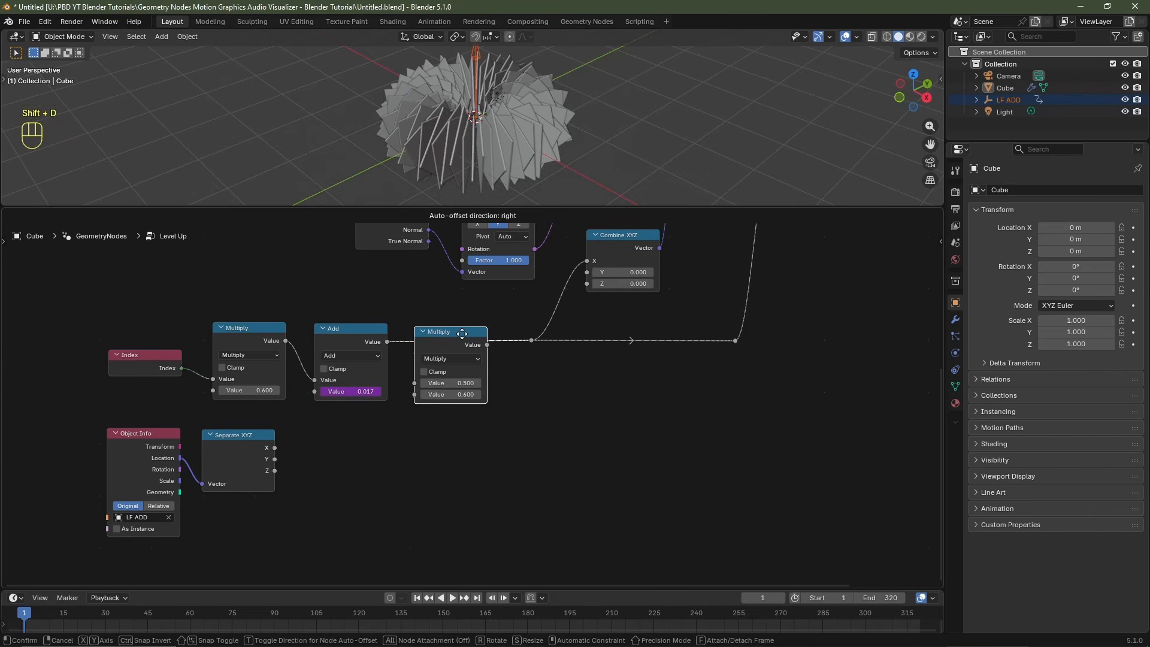
click(461, 334)
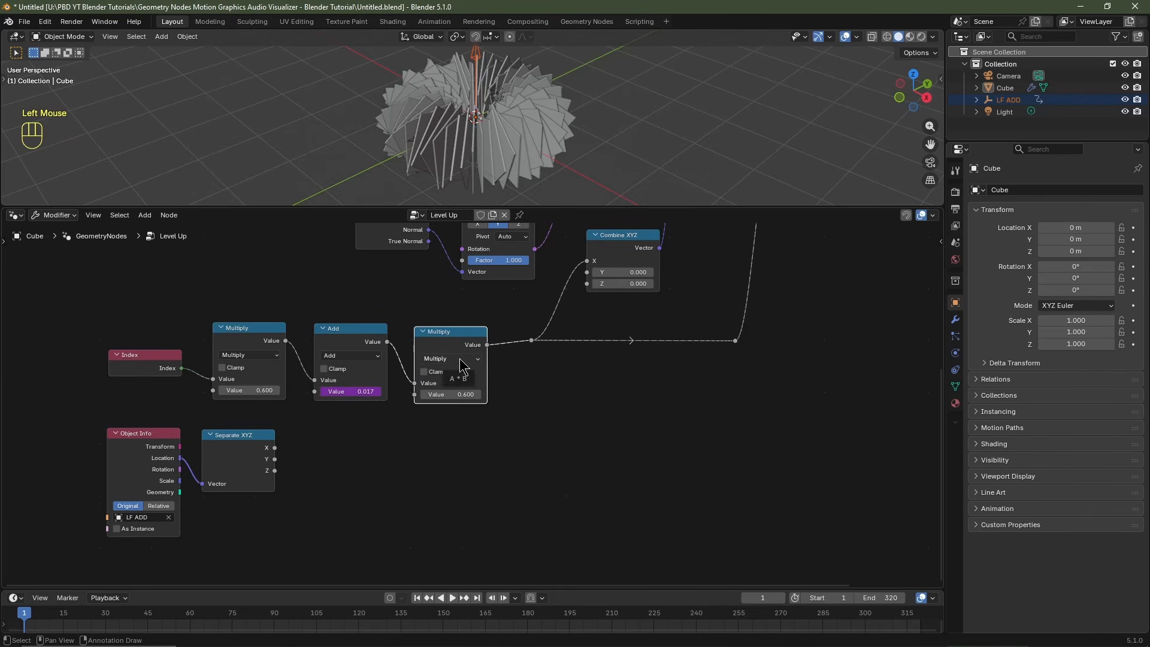
click(452, 358)
click(446, 388)
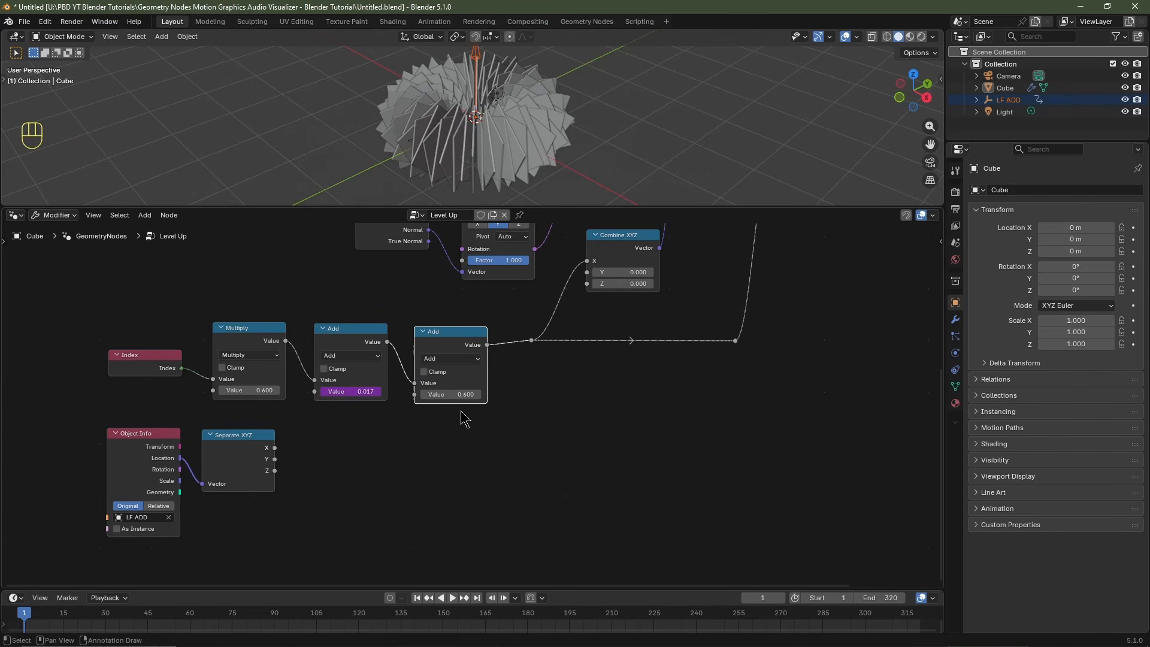
click(423, 395)
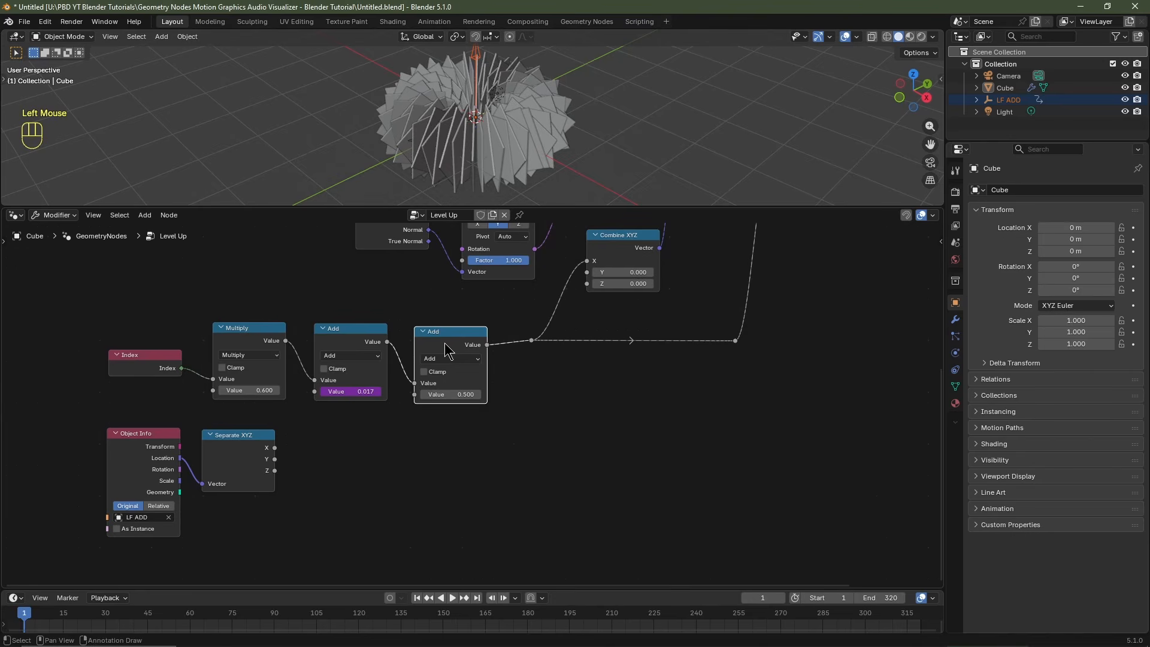
Step: Duplicate the new Add node as a Multiply node that feeds Separate XYZ's Z output into the last Add node's second value
key(shift+d)
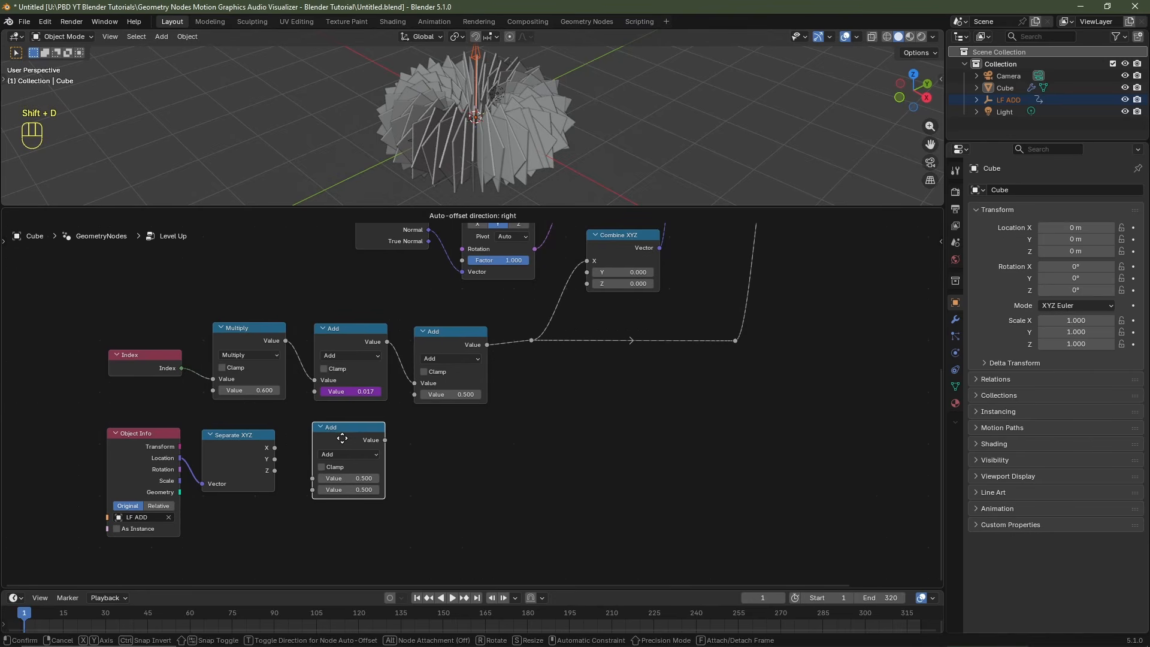
click(342, 439)
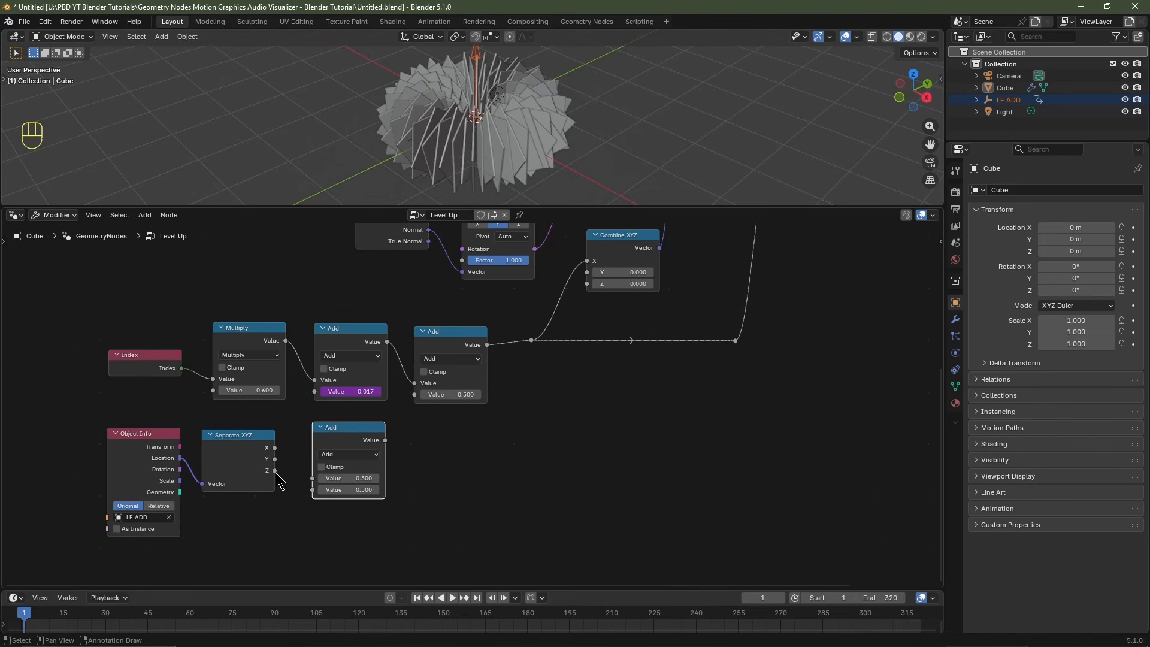
drag(275, 472, 311, 478)
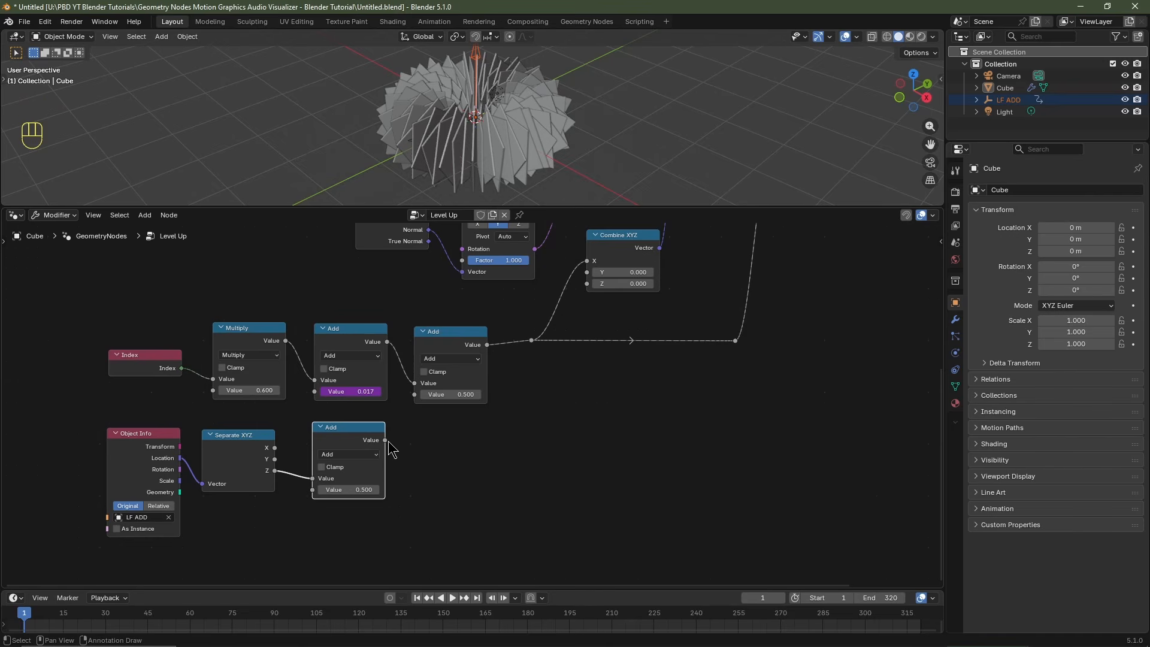
drag(384, 440, 412, 397)
click(353, 455)
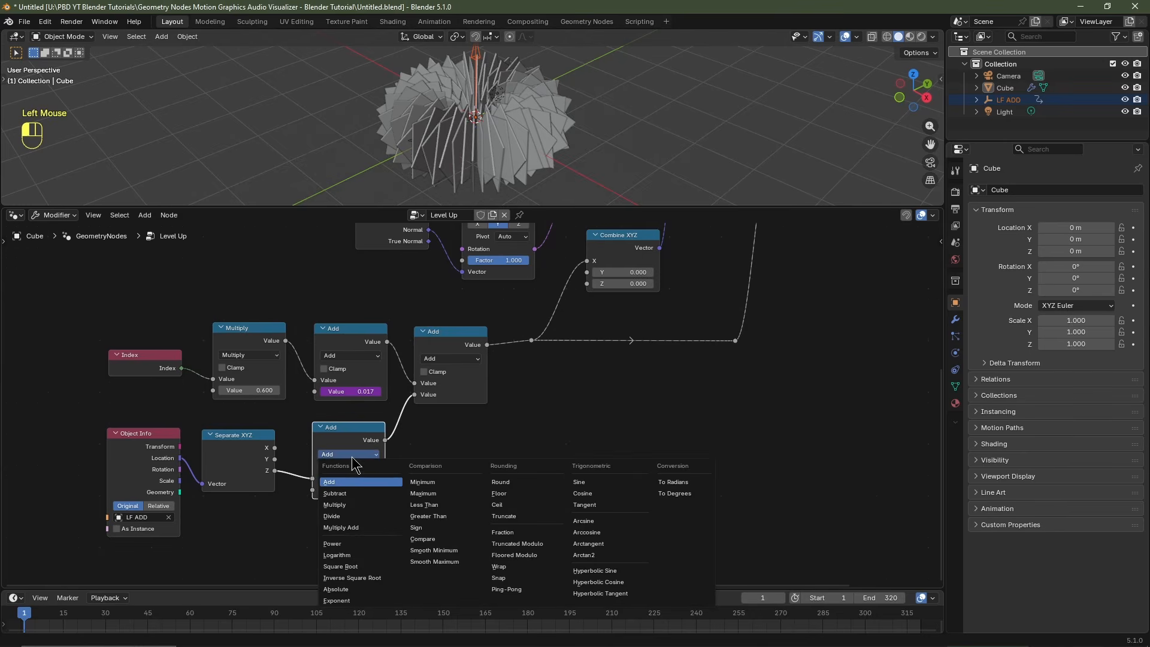
click(345, 505)
Step: Enlarge the 3D viewport, add a Speaker, and load Escape Break Drums Snippets Clean 180bpm.wav as its sound
drag(516, 207, 516, 318)
scroll(513, 235, up, 2)
shift+middle_drag(513, 235, 513, 243)
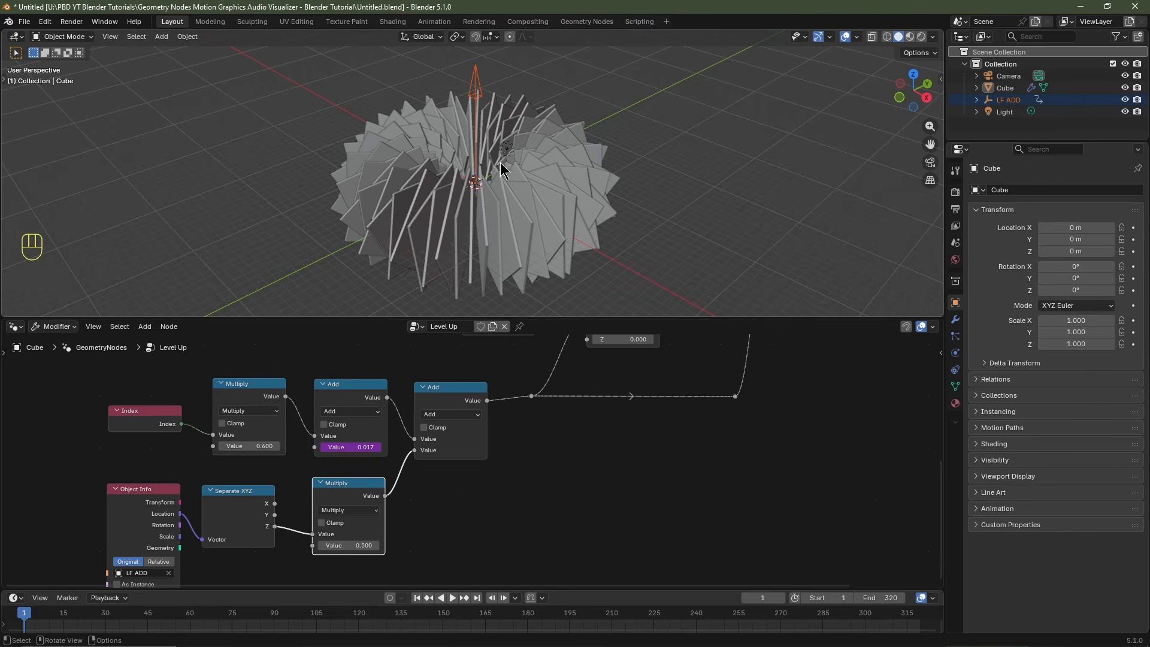
key(shift+a)
click(475, 263)
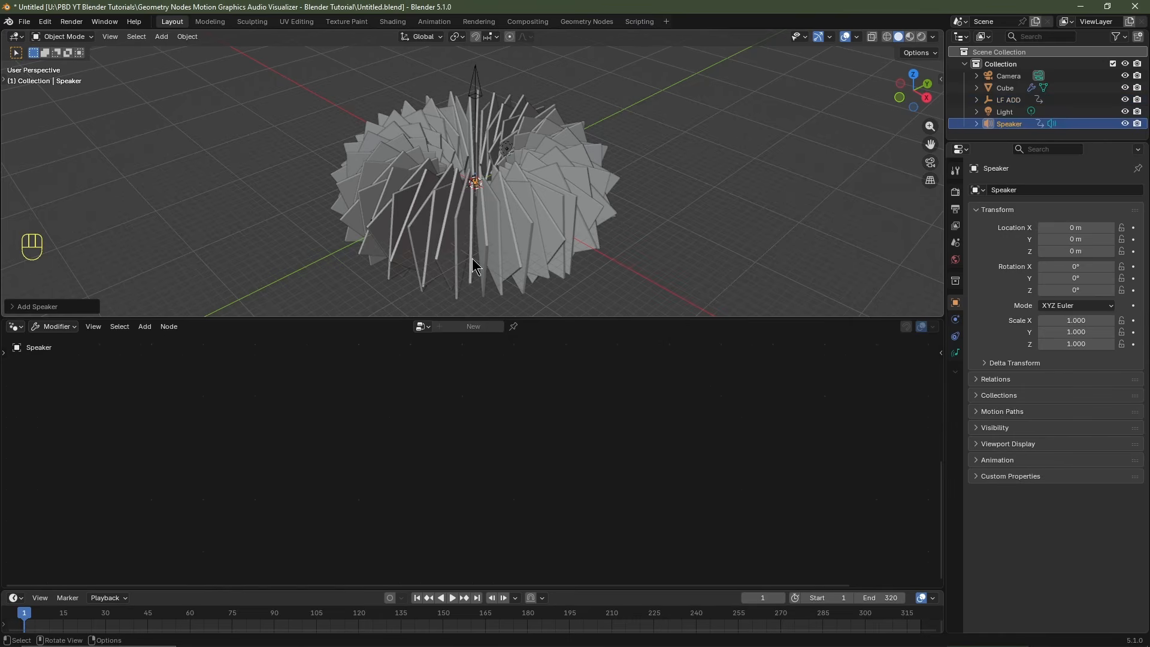
click(956, 353)
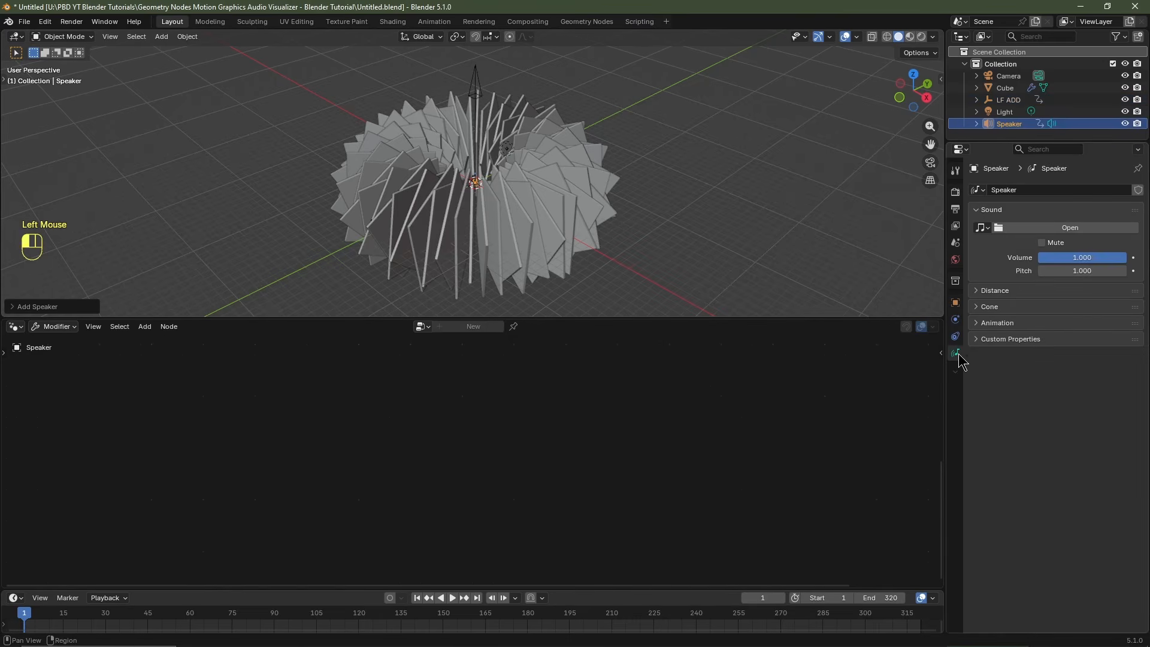
click(1019, 229)
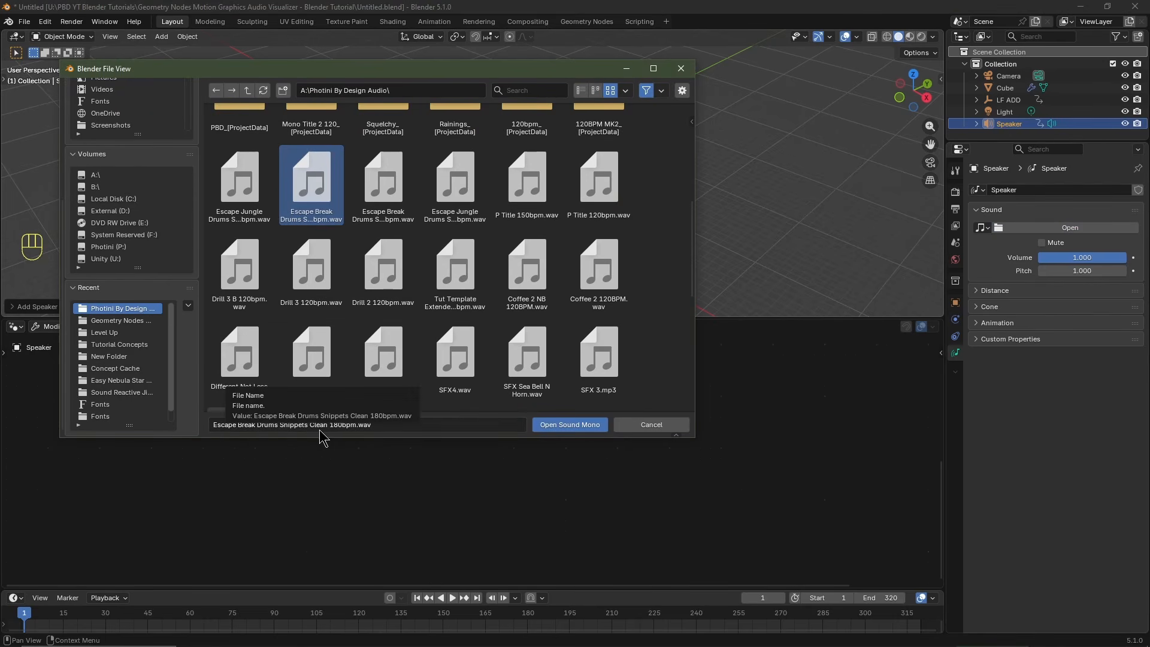
click(569, 426)
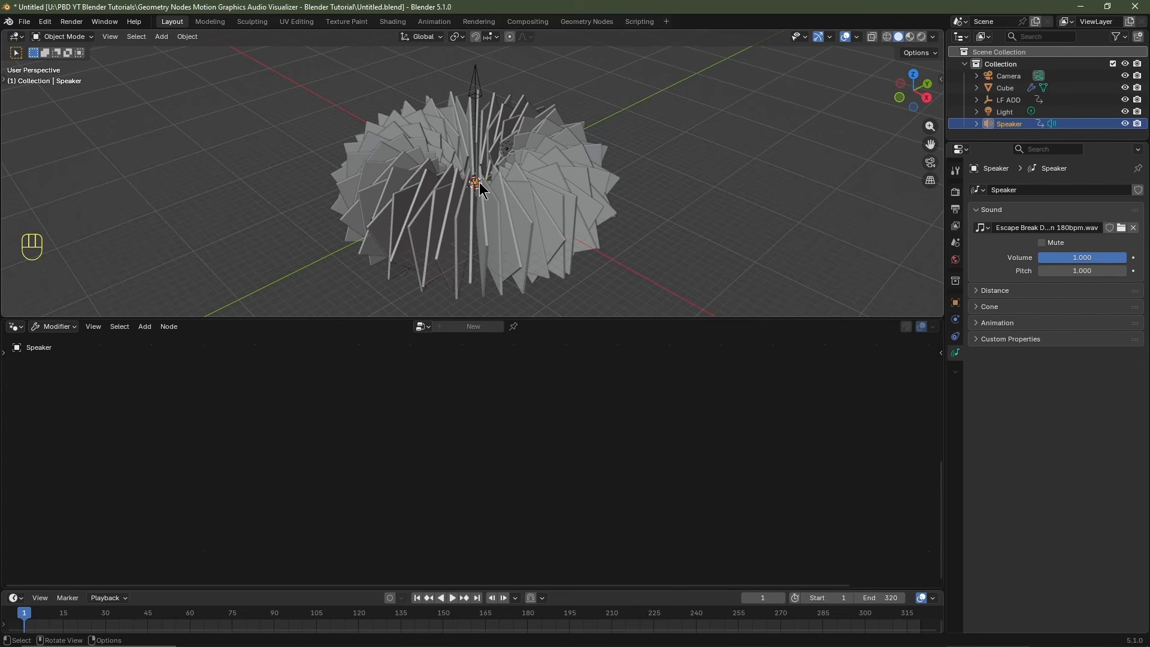
Step: Enlarge the 3D viewport, align the camera to a top-down view centred on the ring of slabs, and select the camera
drag(515, 318, 527, 478)
scroll(515, 369, up, 2)
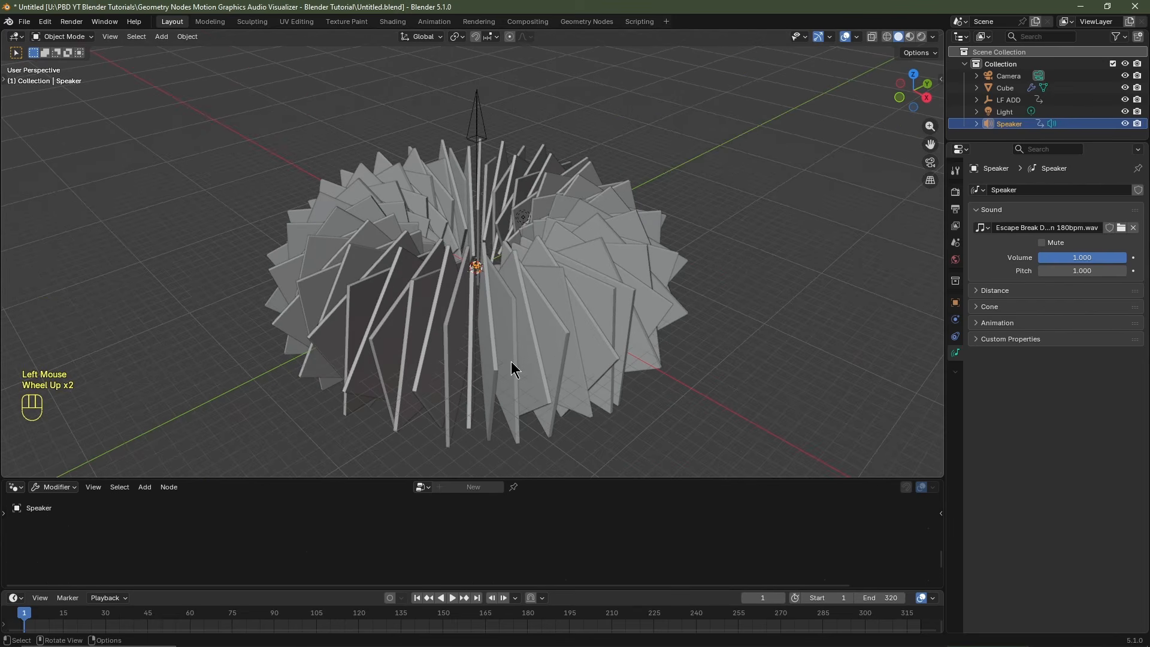
key(KP_7)
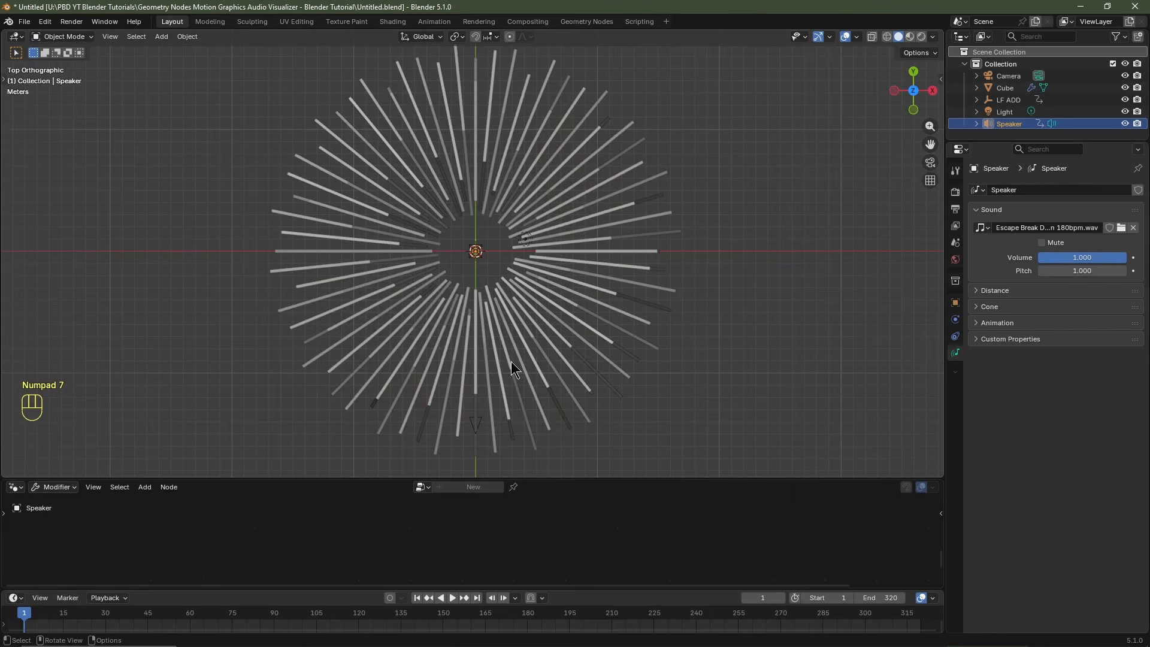
key(KP_Decimal)
scroll(514, 370, down, 7)
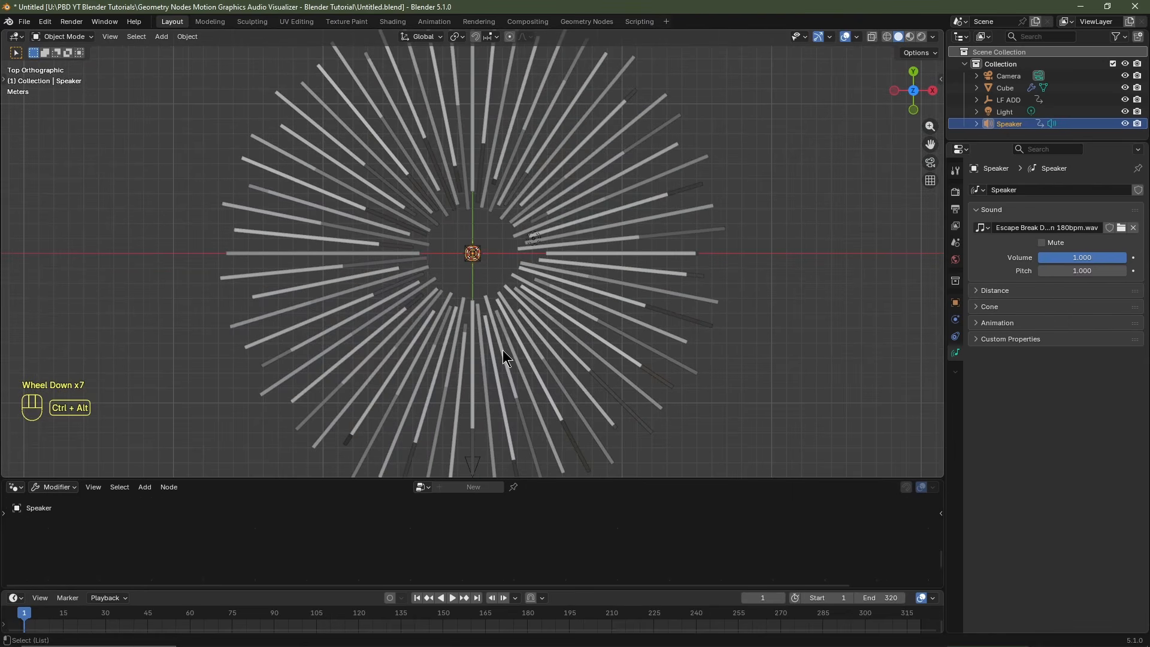
key(ctrl+alt+KP_0)
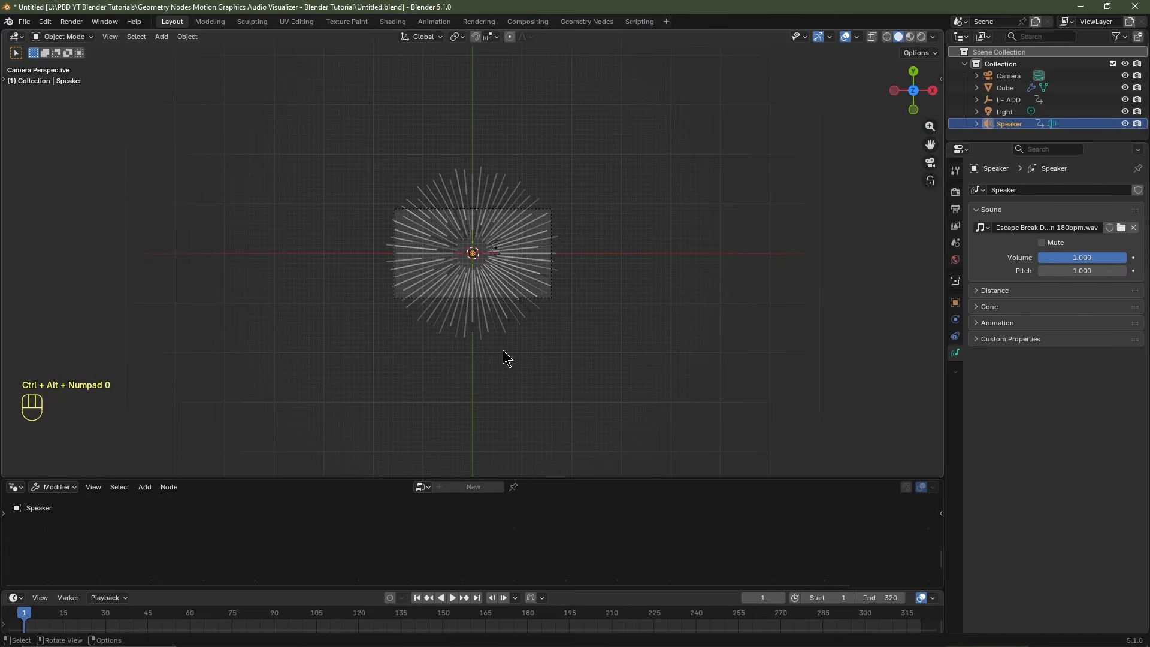
scroll(539, 312, up, 3)
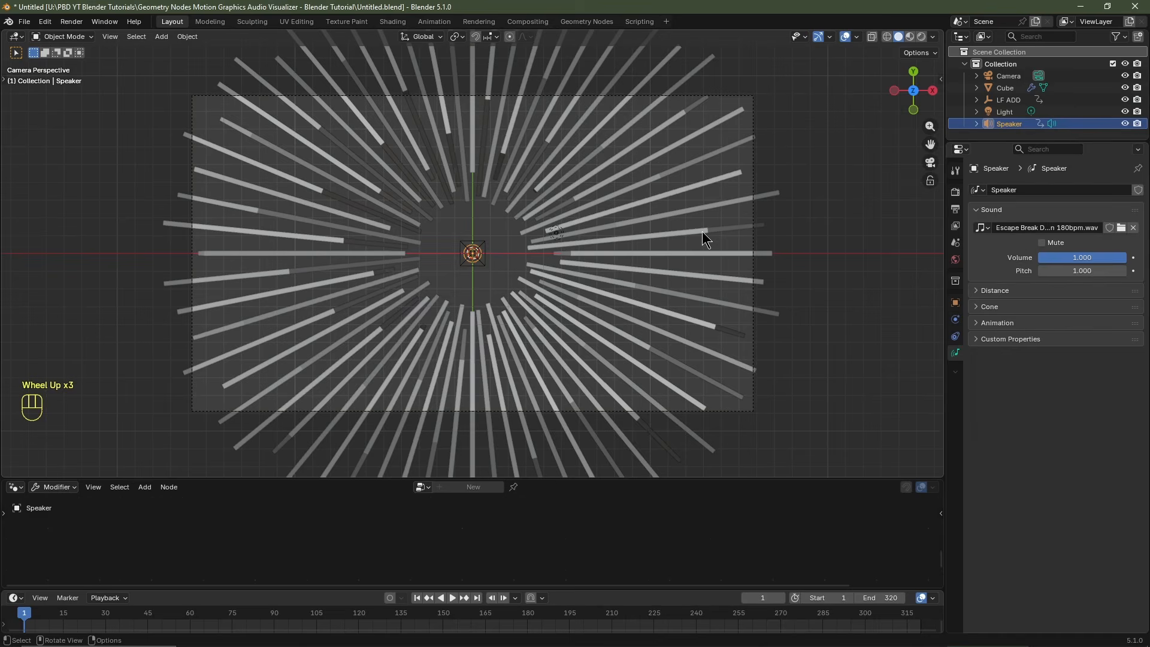
click(753, 117)
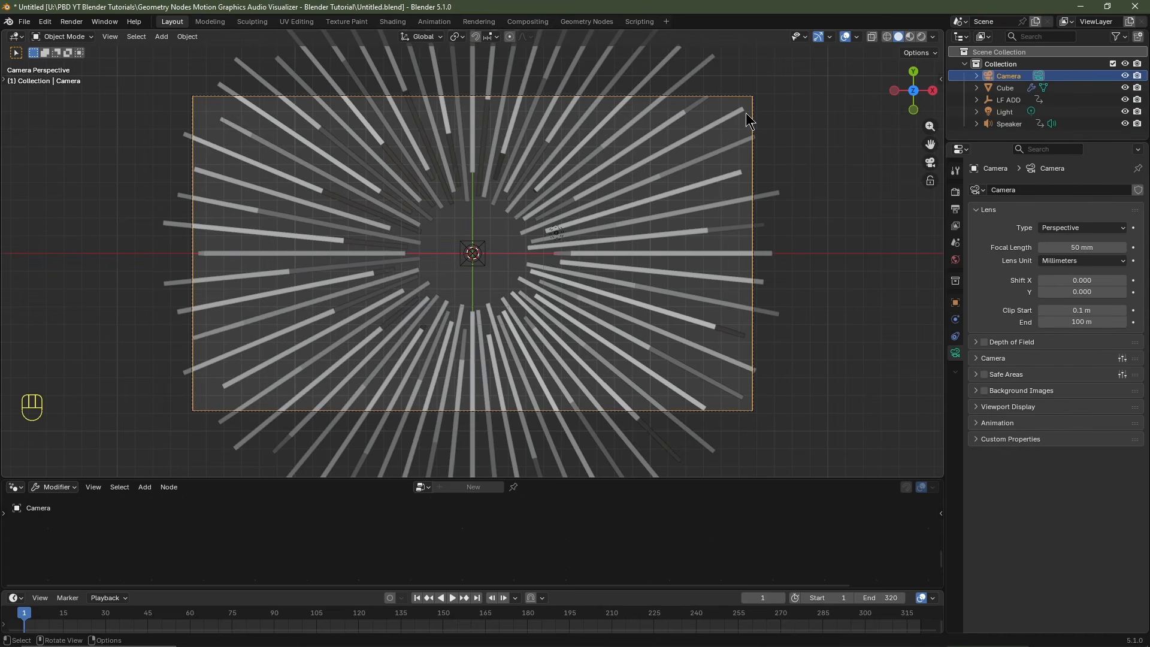
Step: Set the camera's Z location to 40 m
click(956, 305)
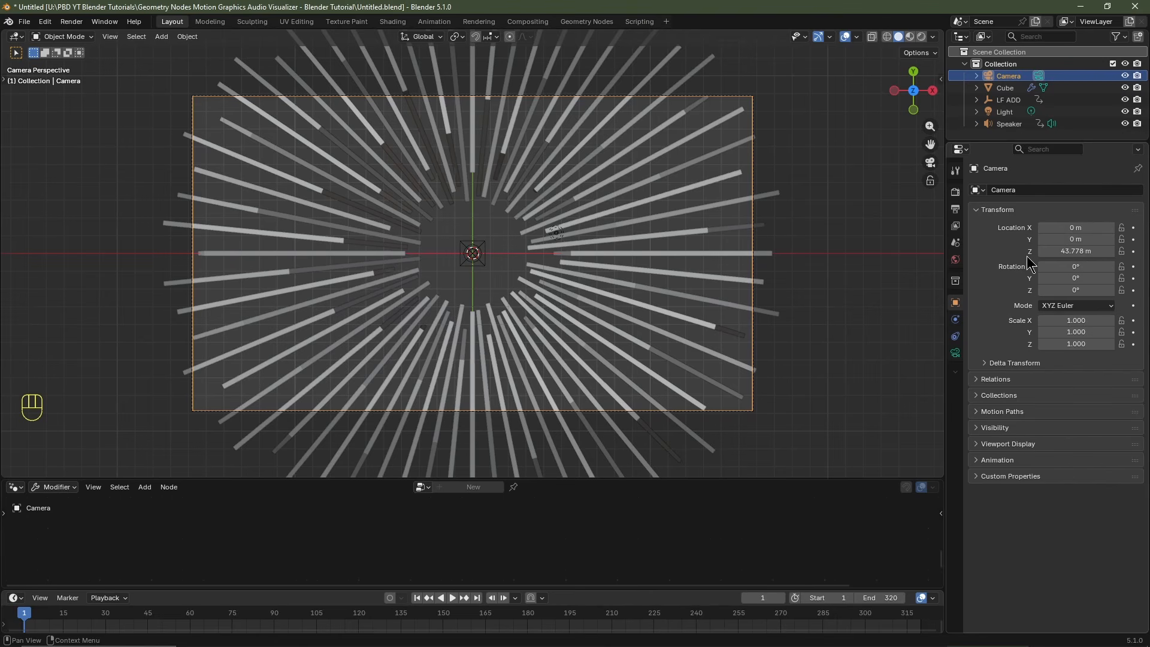
click(1062, 253)
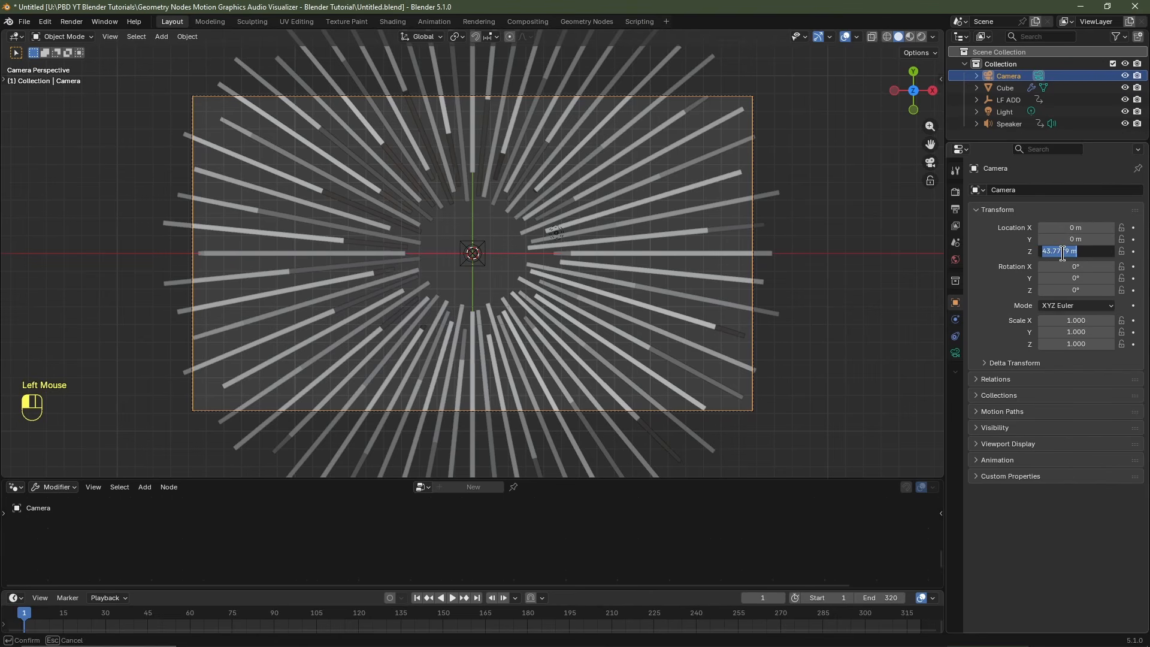
text(40)
key(Return)
Step: Snap the 3D cursor to the selected camera above the ring of slabs
middle_drag(775, 322, 600, 290)
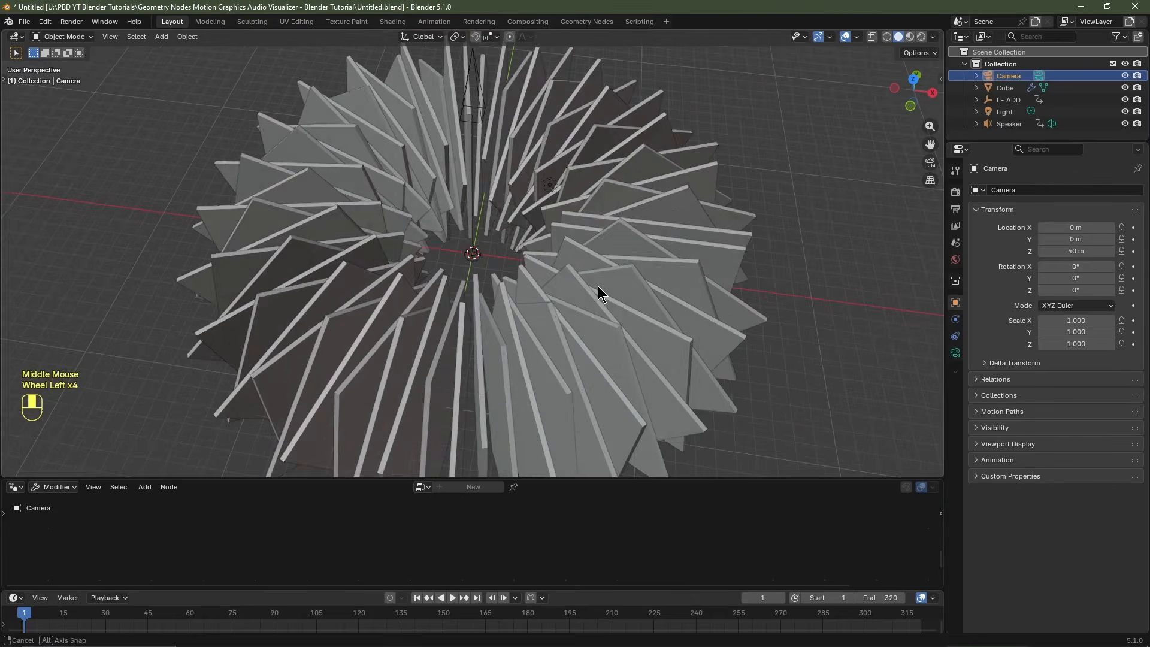
scroll(599, 291, down, 3)
click(998, 80)
scroll(743, 189, down, 3)
scroll(692, 200, up, 2)
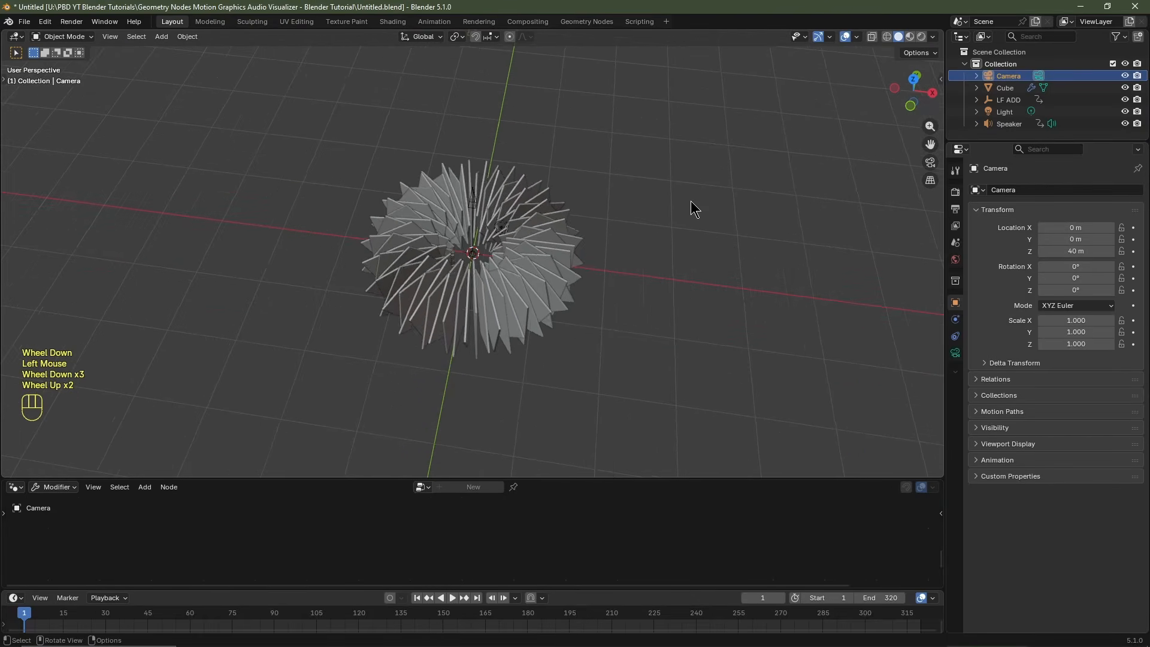
shift+middle_drag(691, 201, 567, 240)
key(shift+s)
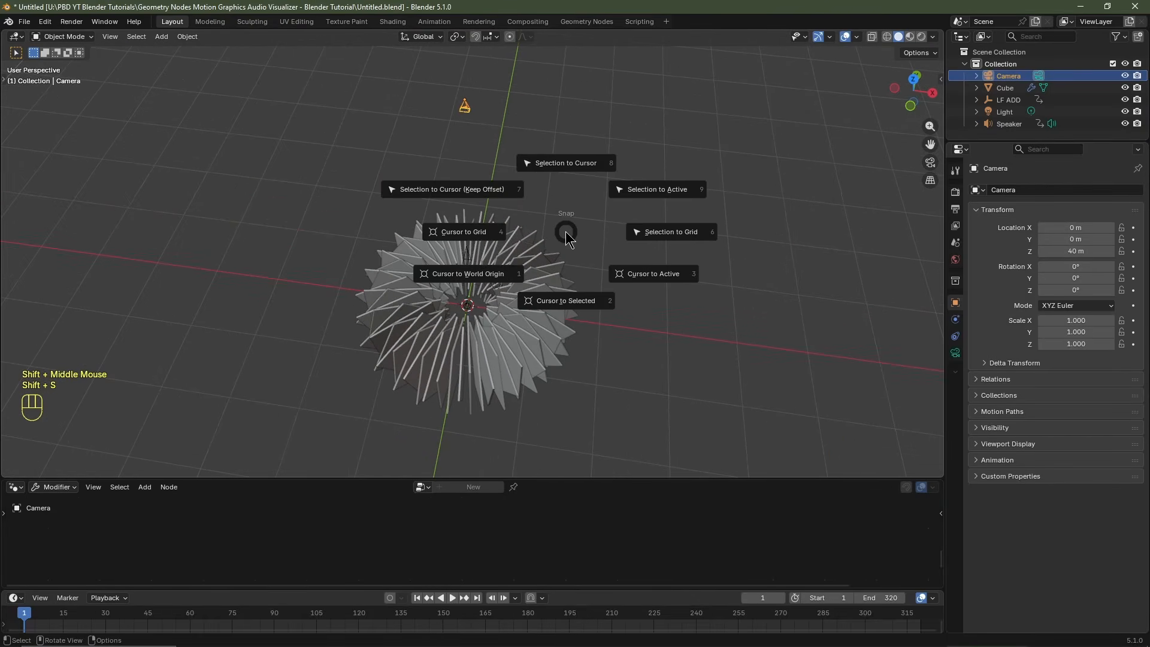
click(561, 304)
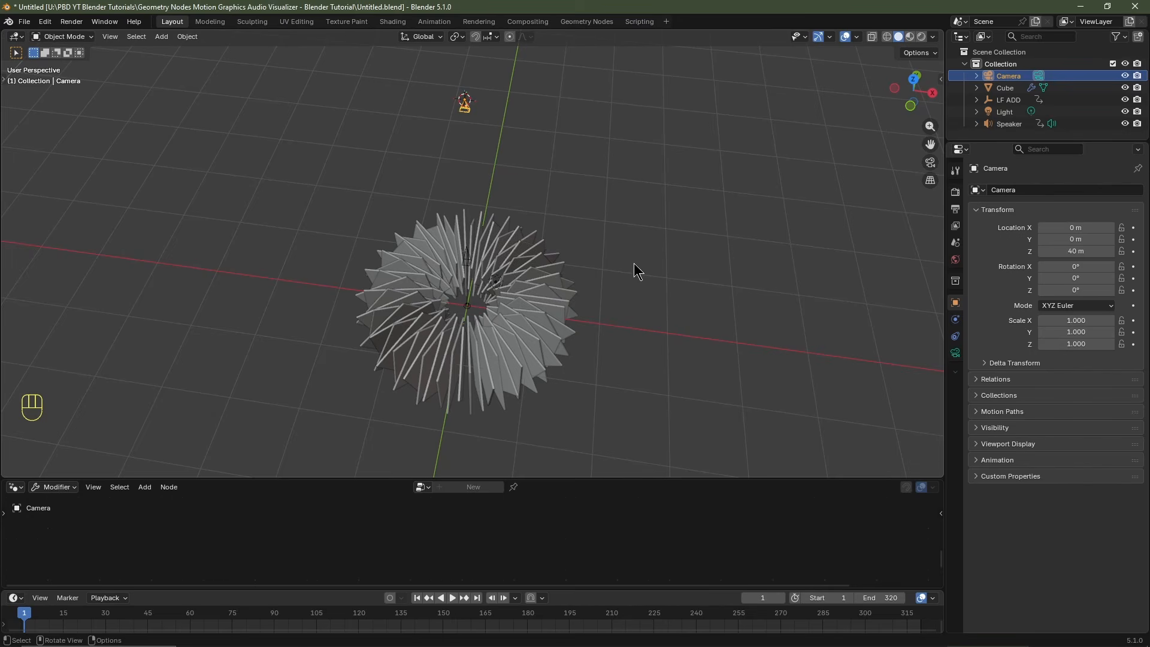
Step: Select the Speaker and snap it to the 3D cursor at the camera's position
click(999, 124)
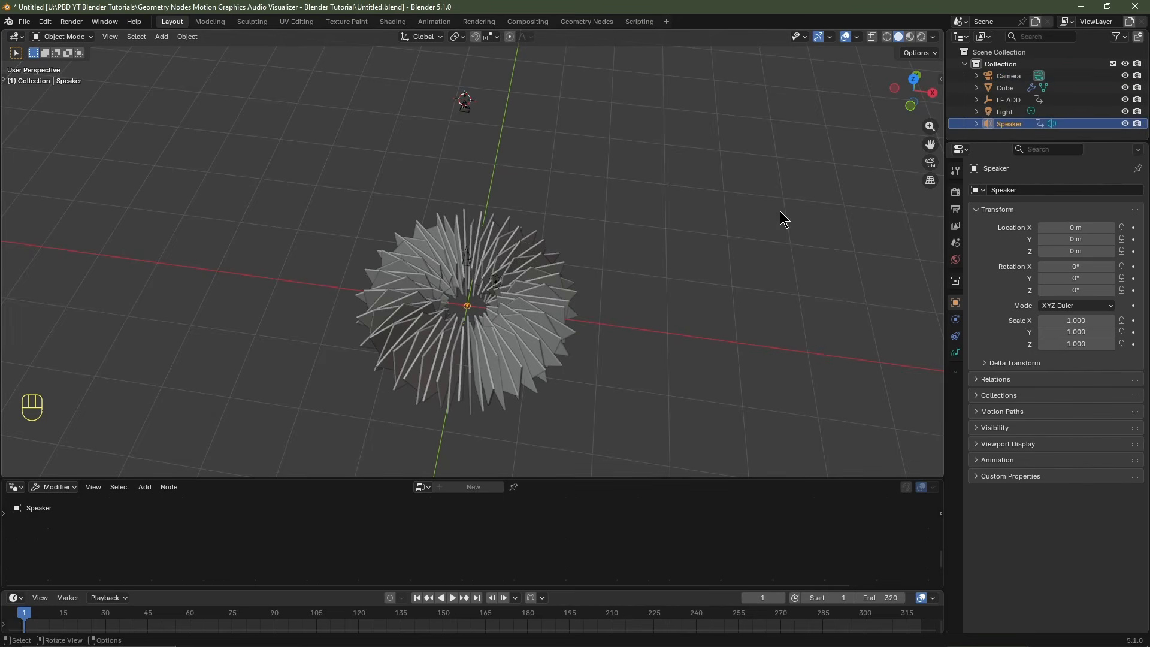
key(shift+s)
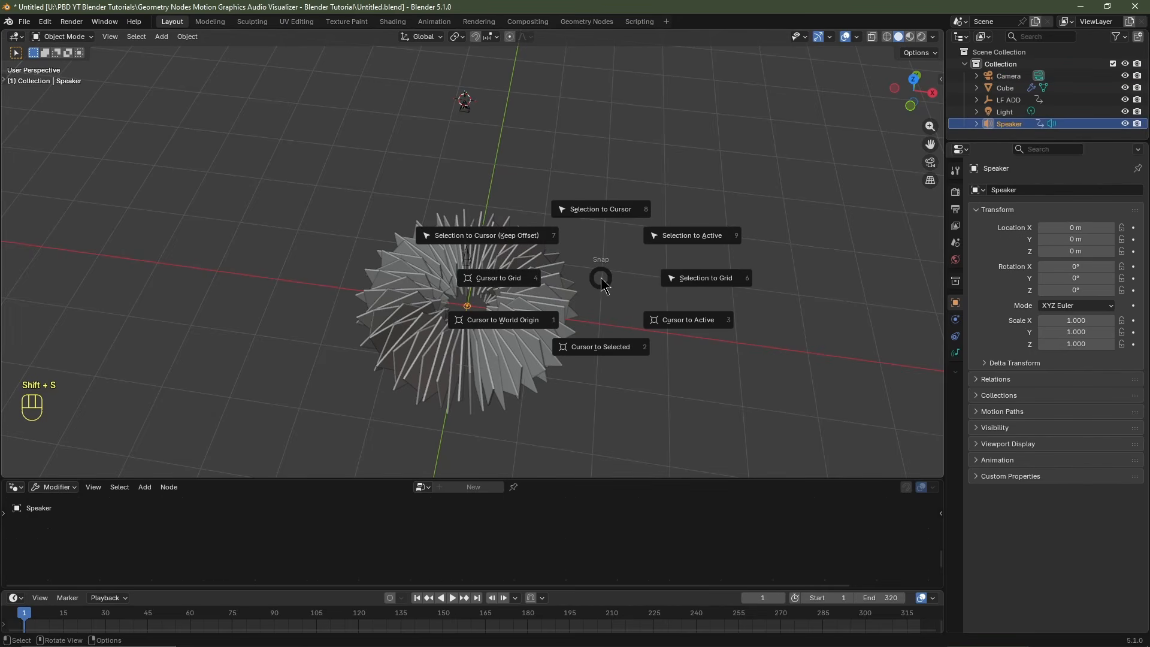
click(601, 209)
Step: Parent the Speaker to the Camera with the Object option, and test the link with a cancelled trial move of the camera
scroll(544, 180, up, 2)
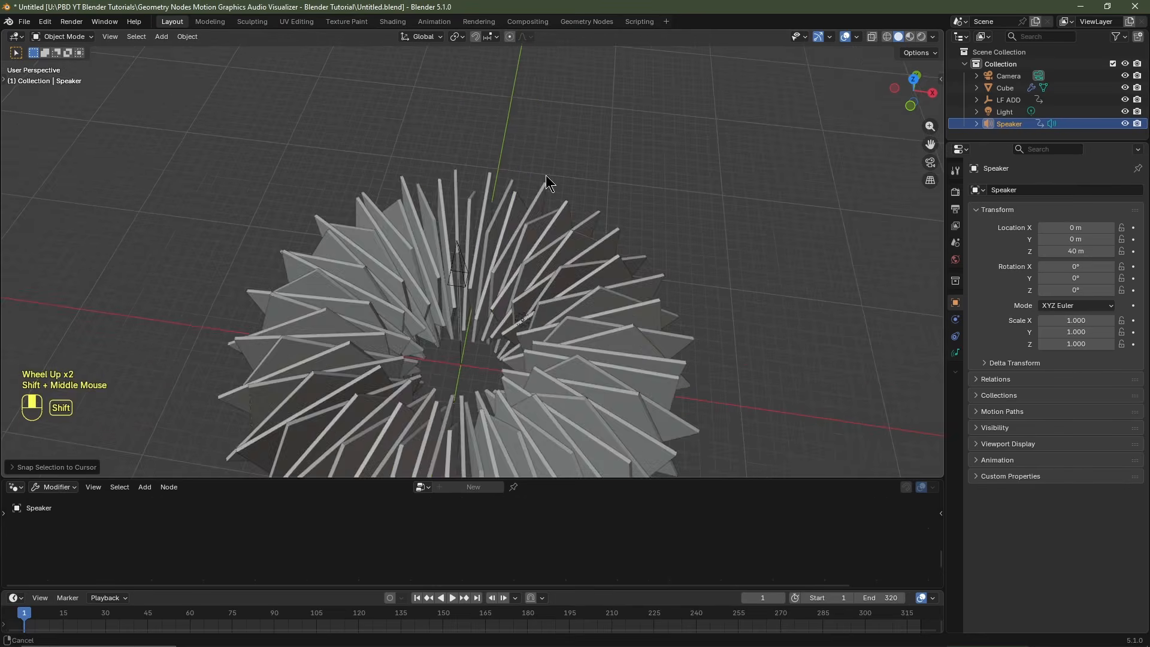
shift+scroll(434, 246, left, 5)
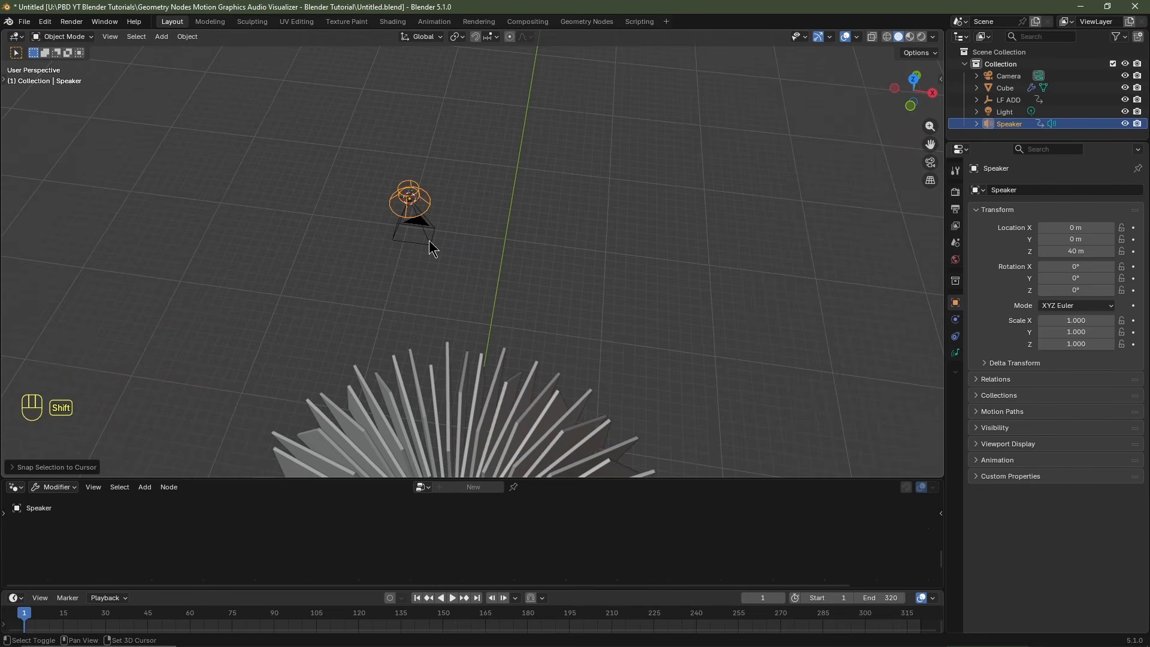
shift+click(430, 241)
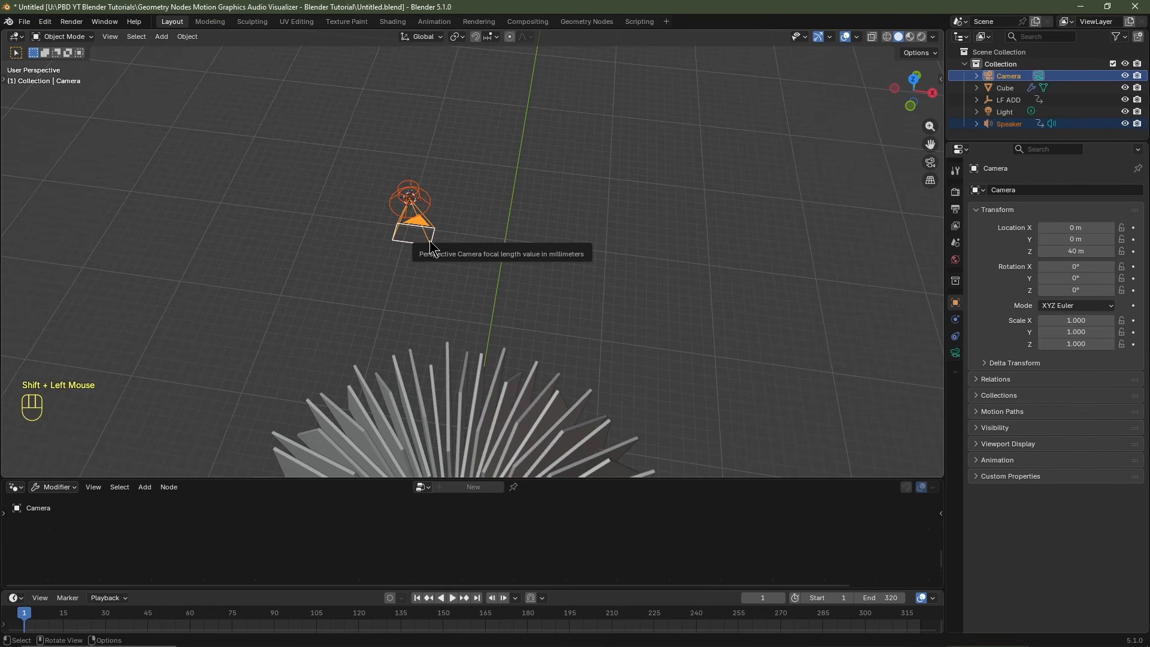
key(ctrl+p)
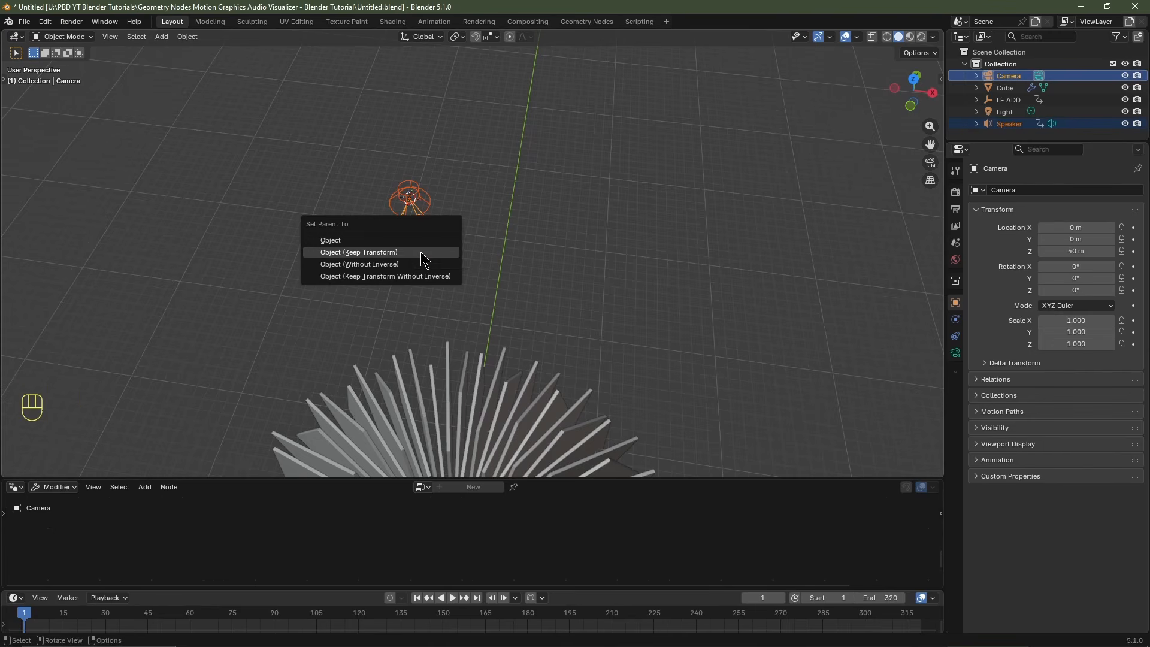
click(429, 241)
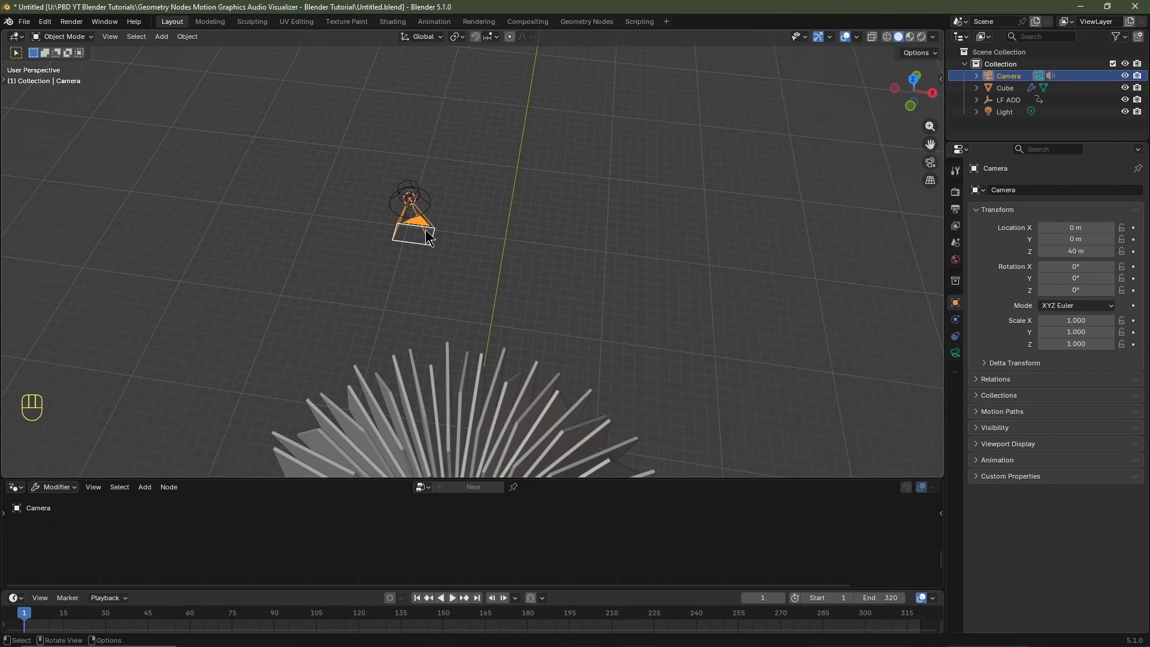
key(g)
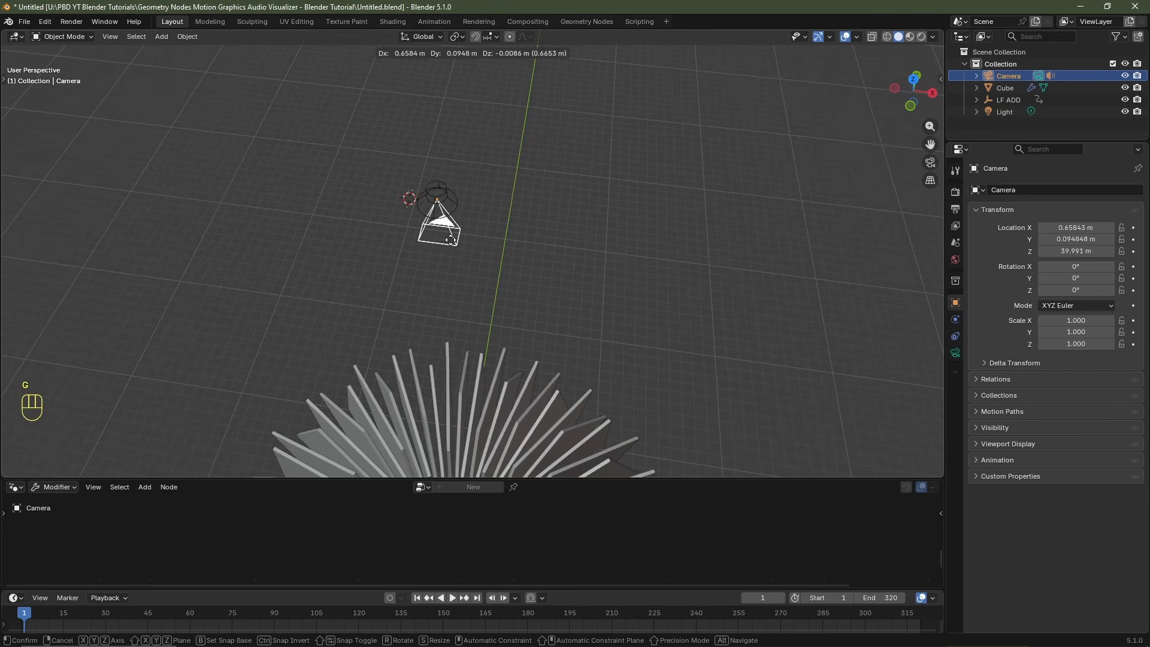
right_click(441, 241)
Step: Play the animation through the camera view, select the Cube's slabs, and stop playback
scroll(503, 324, down, 4)
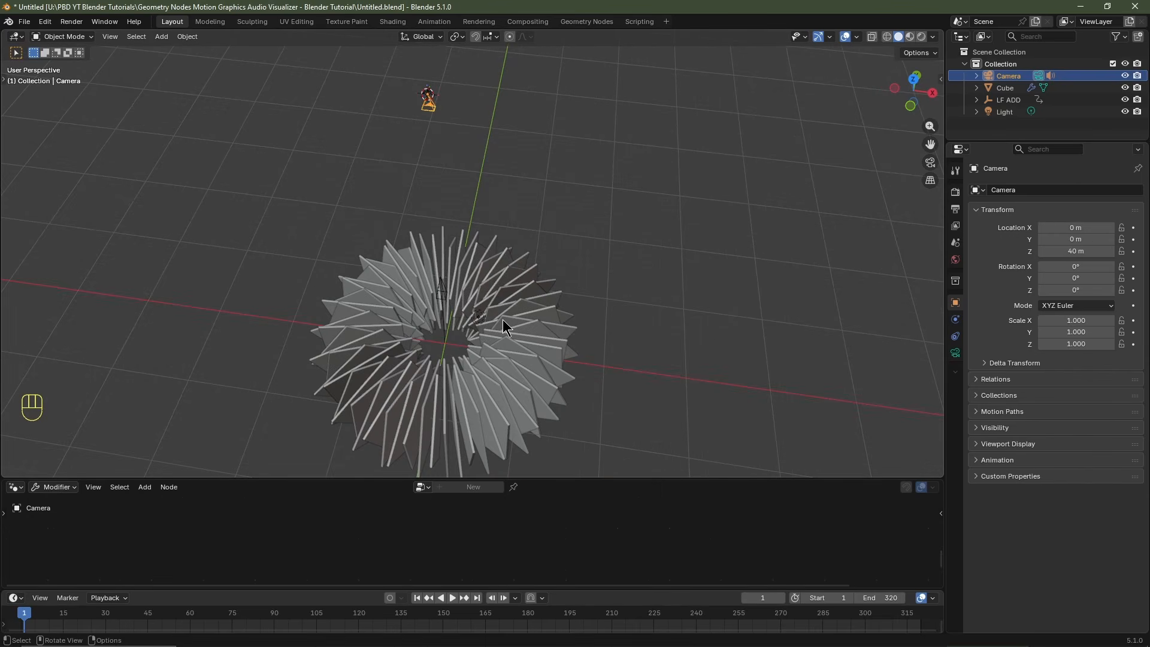
key(KP_0)
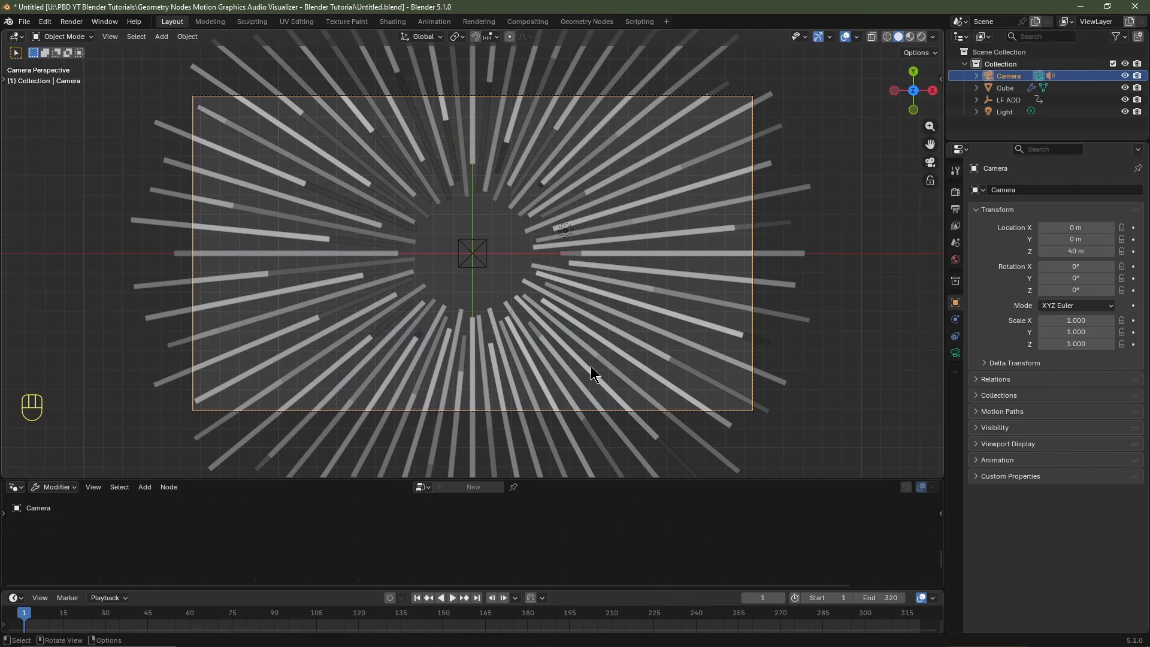
key(space)
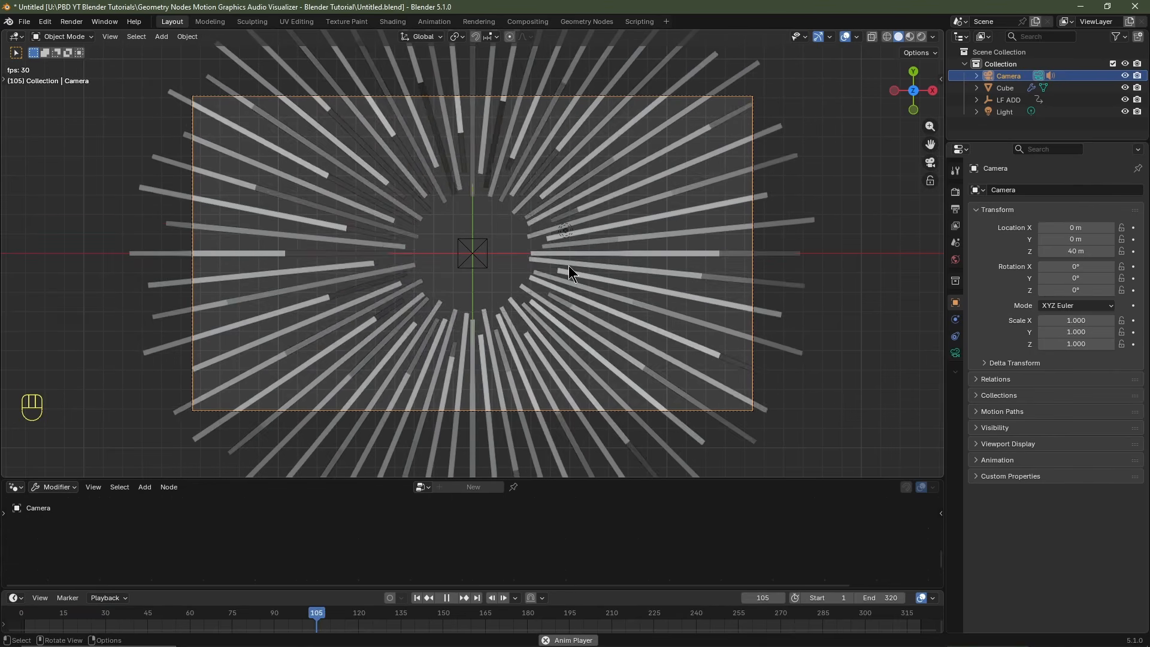
click(595, 345)
key(space)
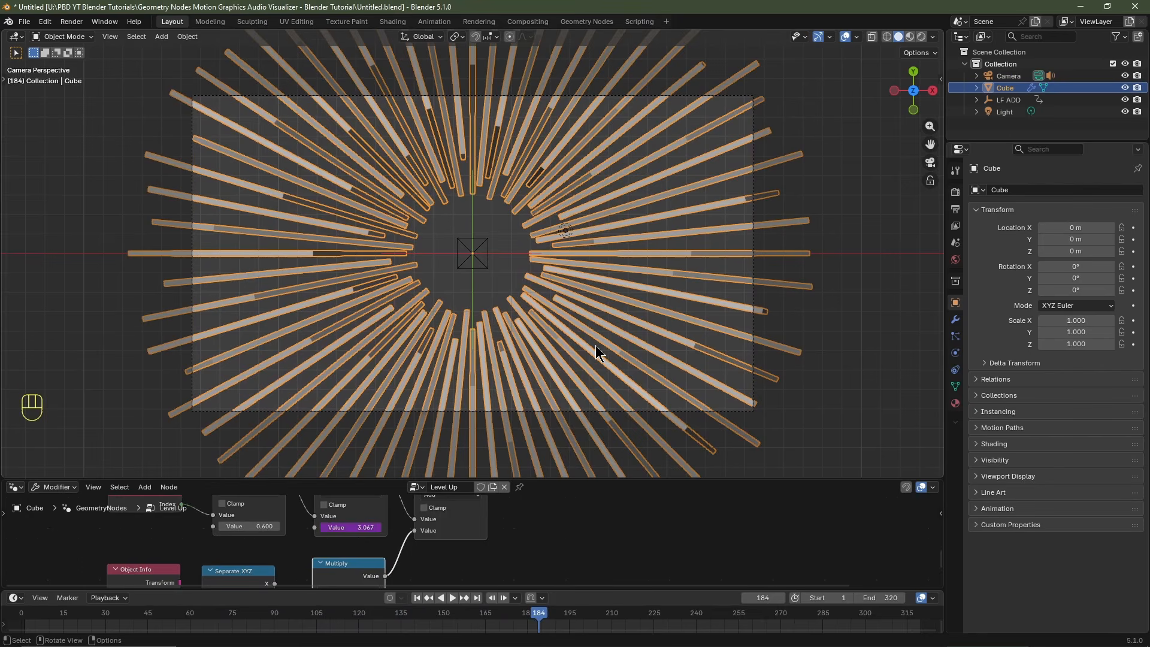
Step: Enlarge the node editor and frame the Object Info, Separate XYZ and Multiply nodes
drag(590, 478, 581, 296)
scroll(464, 493, up, 5)
middle_drag(465, 493, 547, 470)
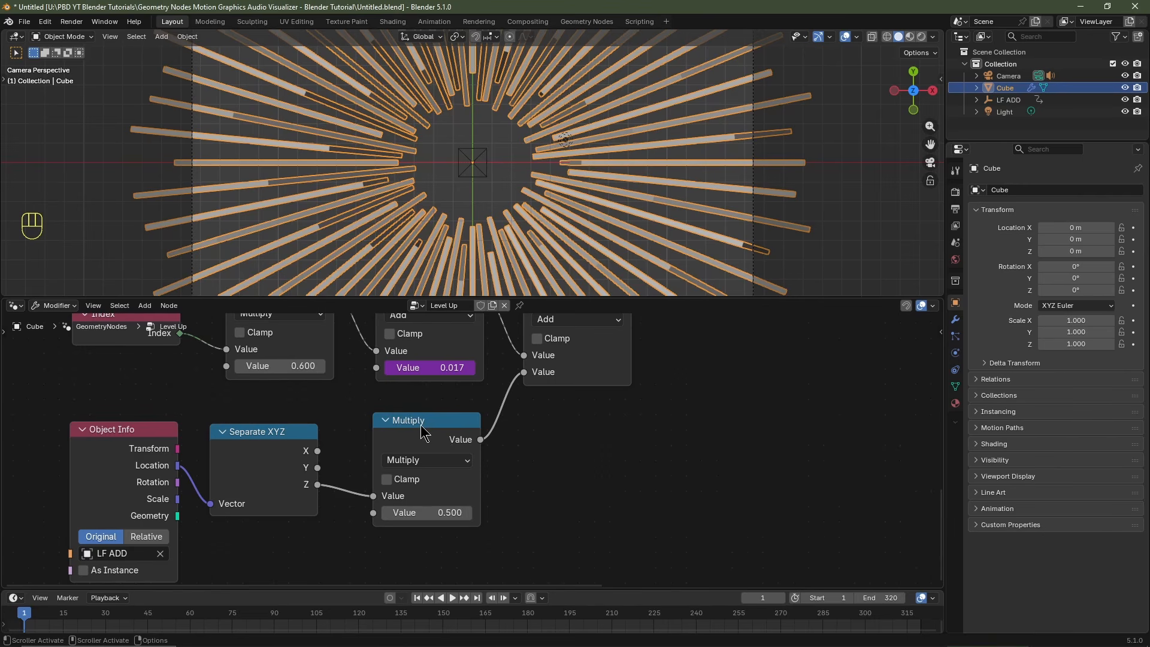
Step: Set the value of the Multiply node after Separate XYZ to 0.100 and preview the animation
click(422, 433)
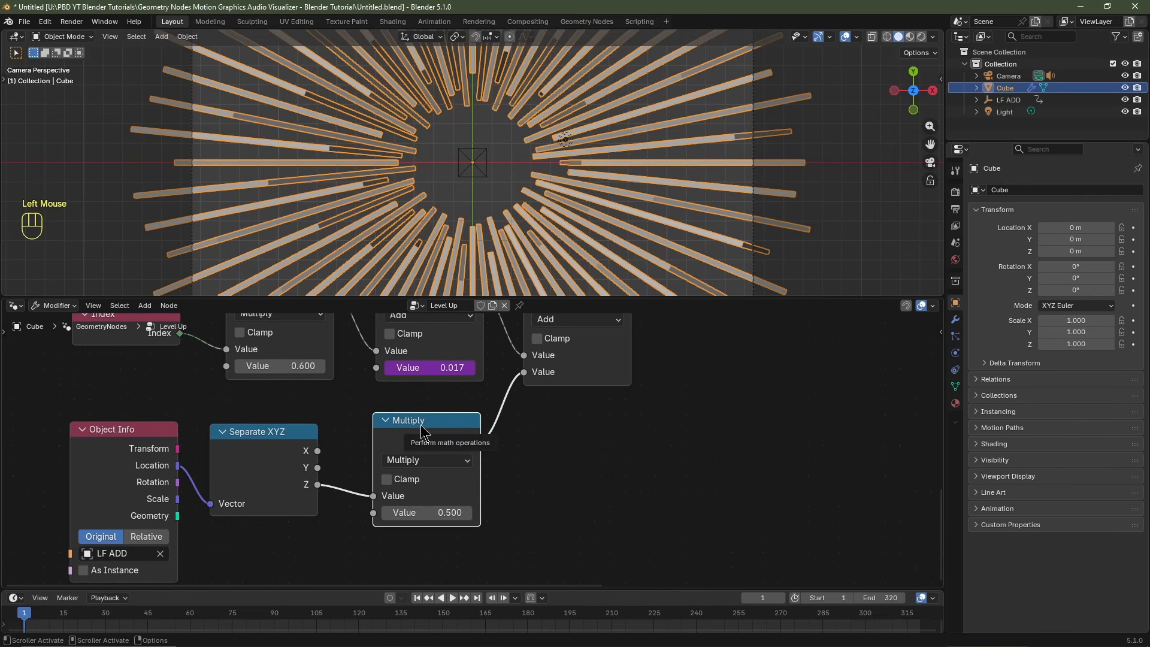
click(429, 510)
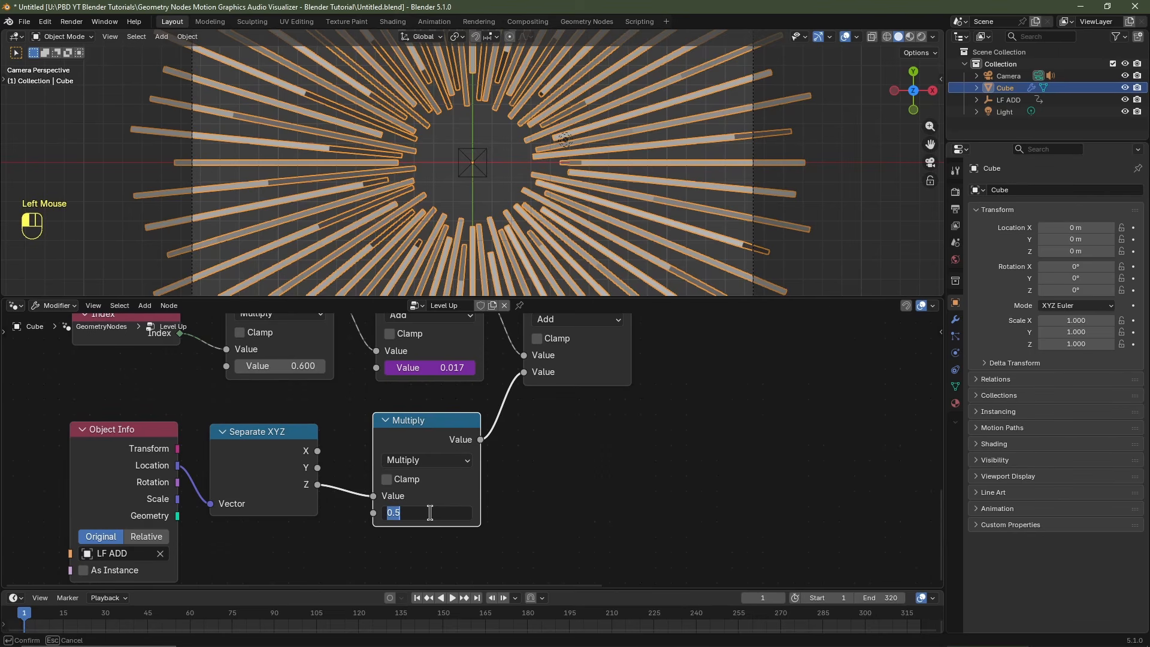
key(Return)
key(space)
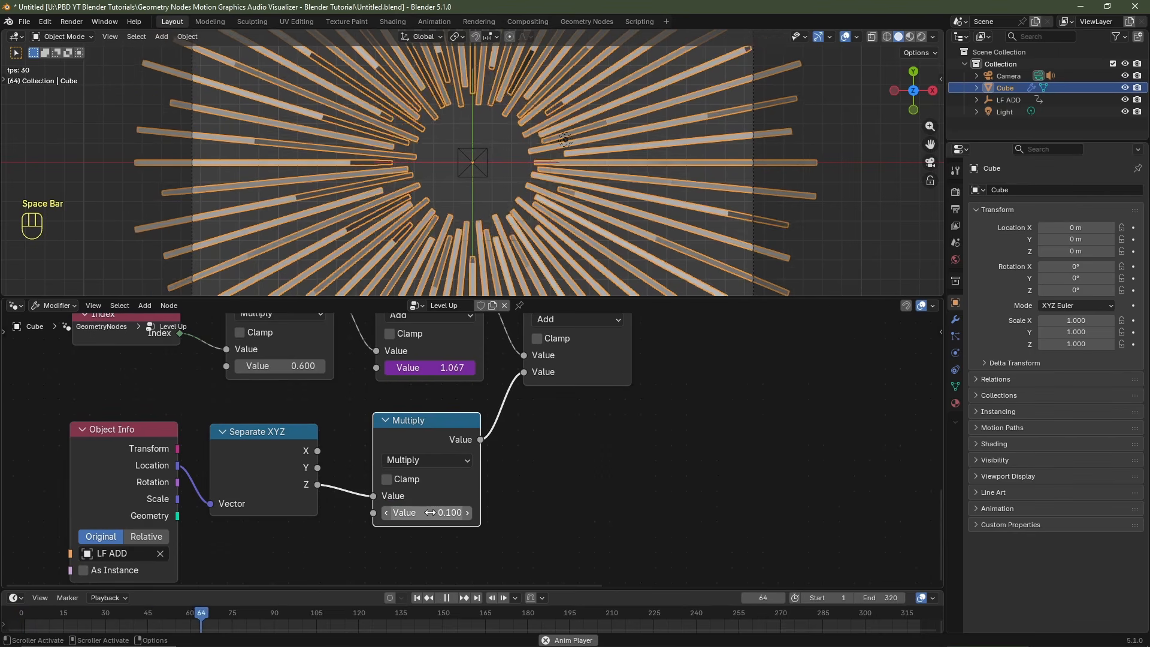
key(space)
Step: Set the value of the Multiply node after Separate XYZ to 1.000, preview the animation, and return to the first frame
click(429, 513)
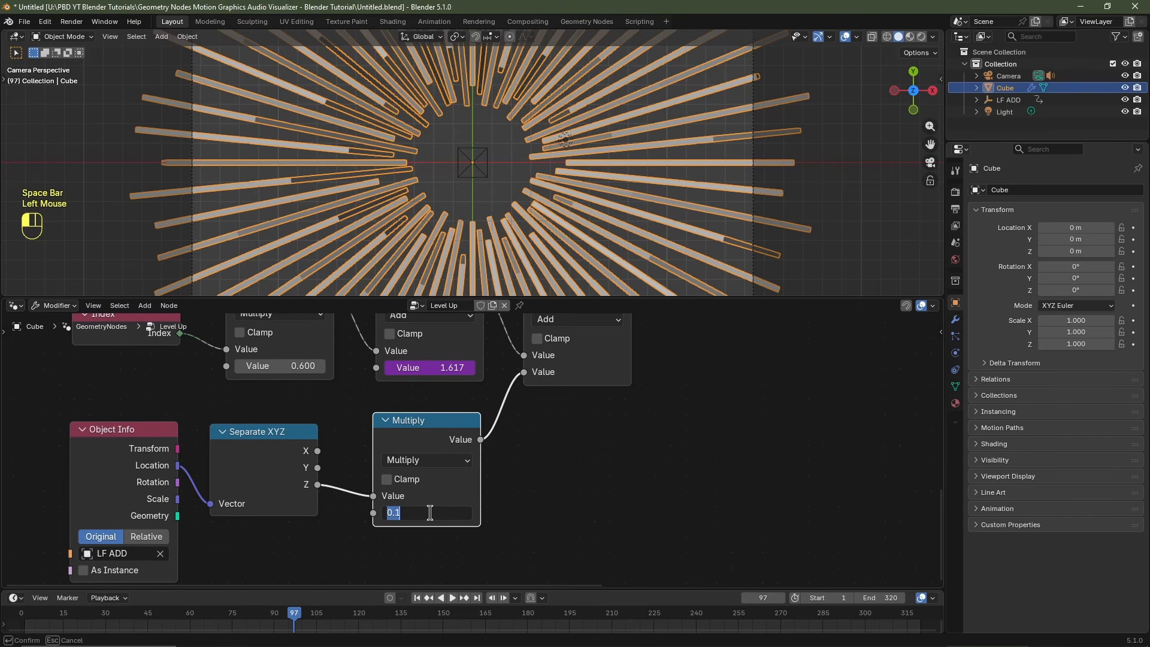
key(Return)
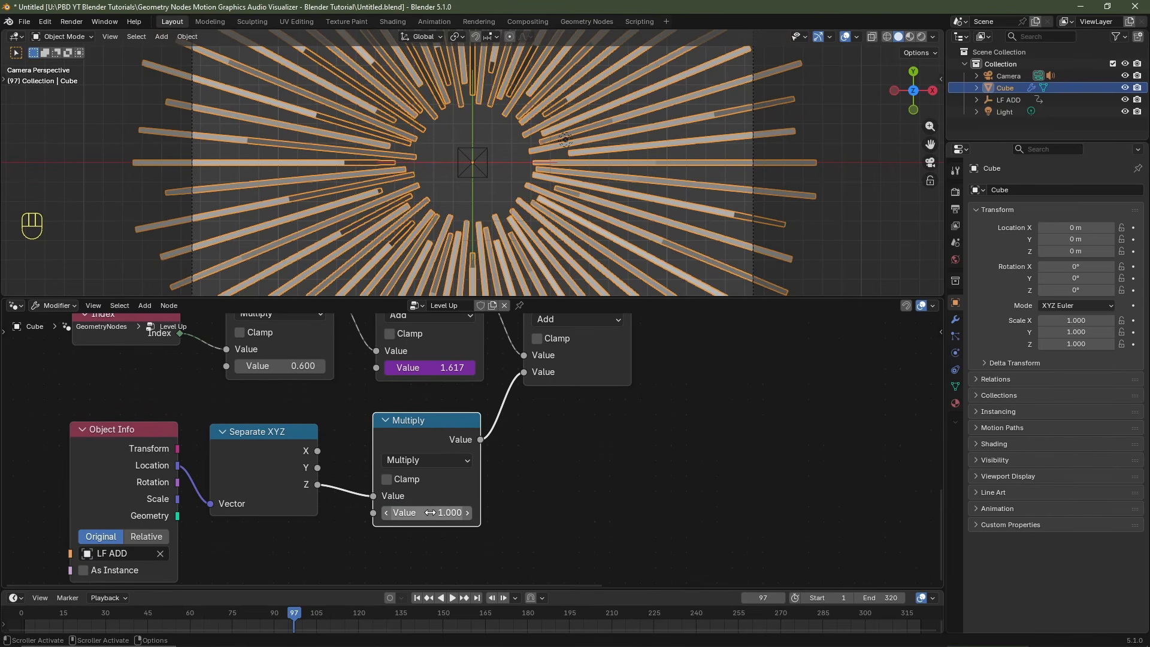
key(space)
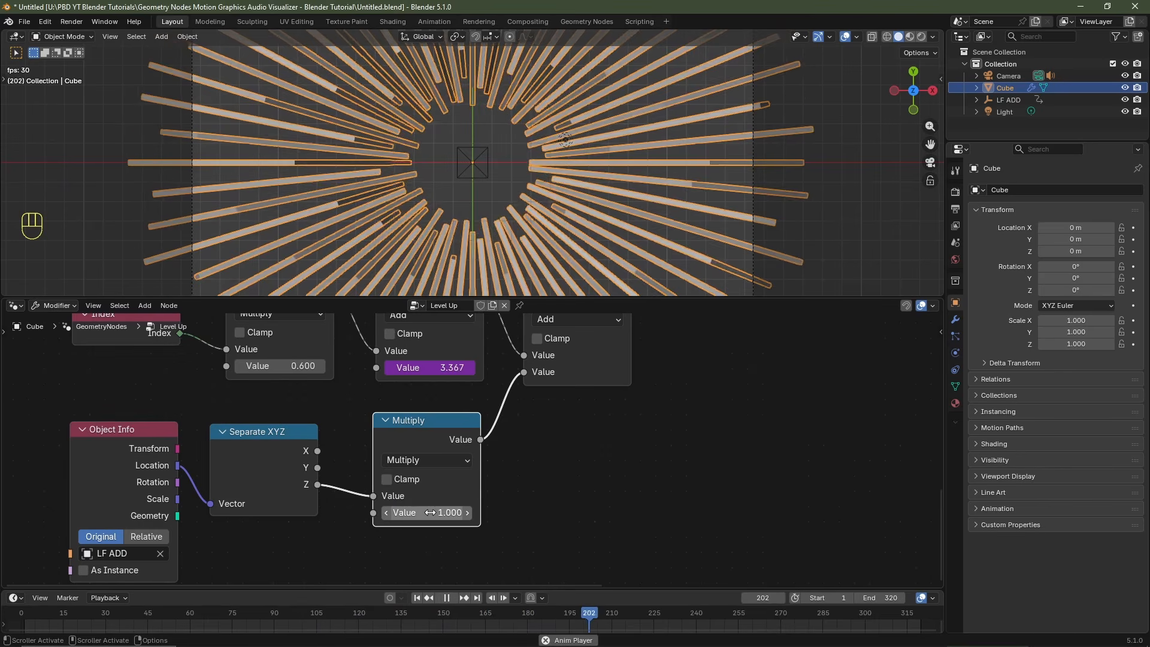
key(space)
key(shift+Left)
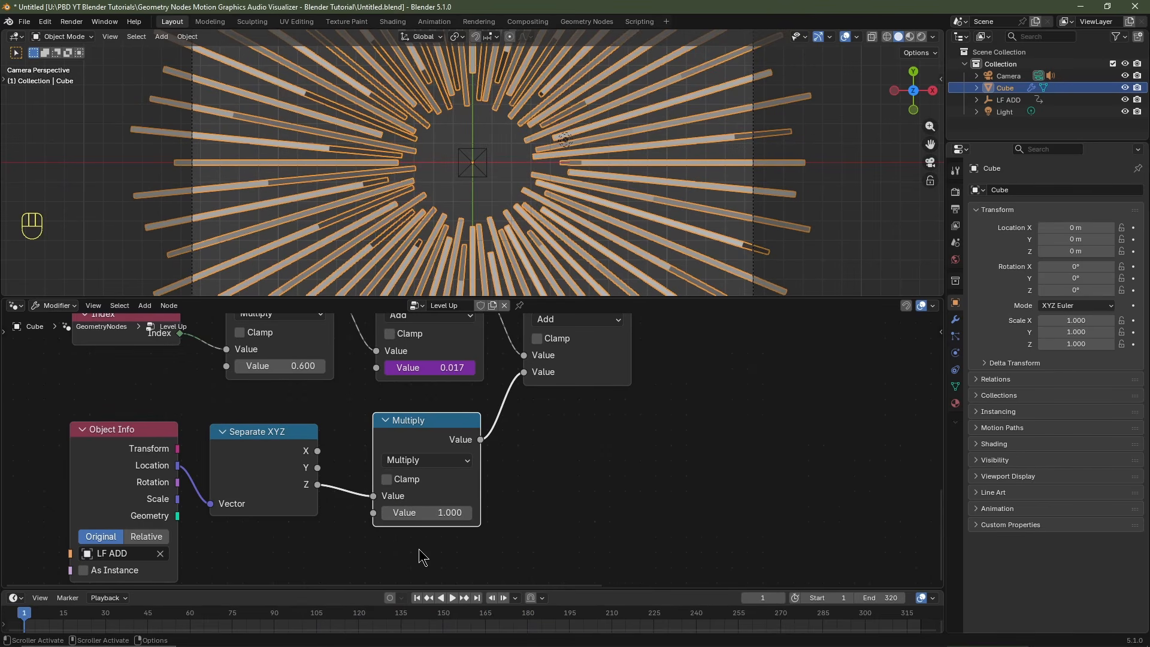
Step: Move the Object Info and Separate XYZ nodes together away from the Multiply node to make room between them
scroll(409, 544, down, 2)
middle_drag(385, 526, 416, 540)
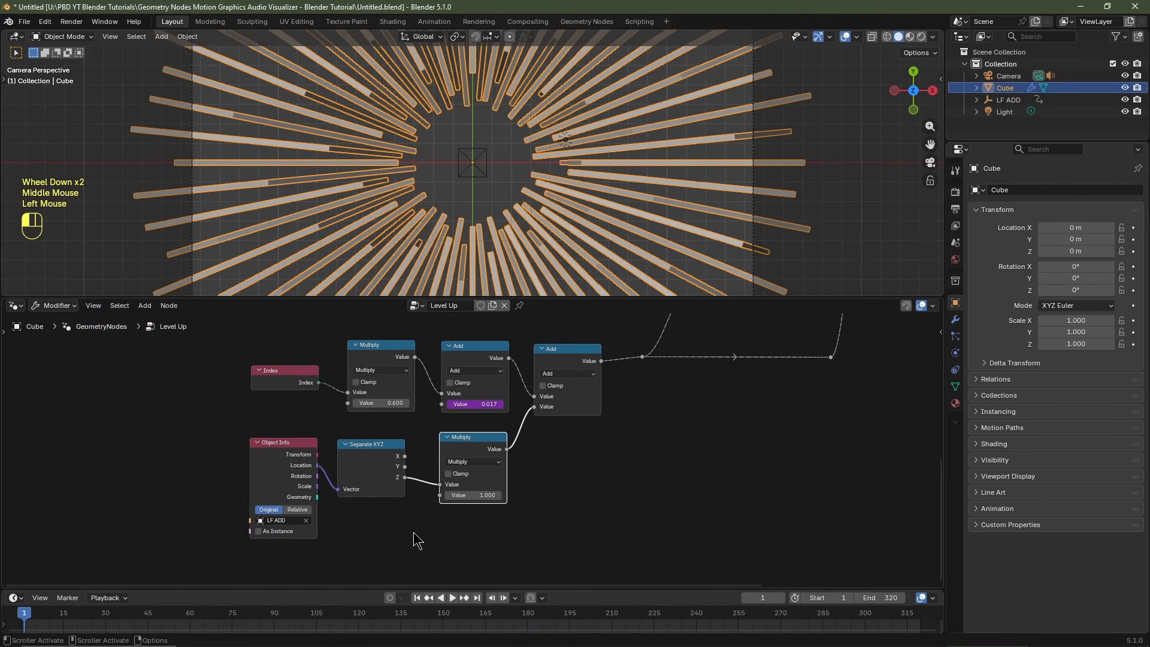
drag(415, 533, 291, 495)
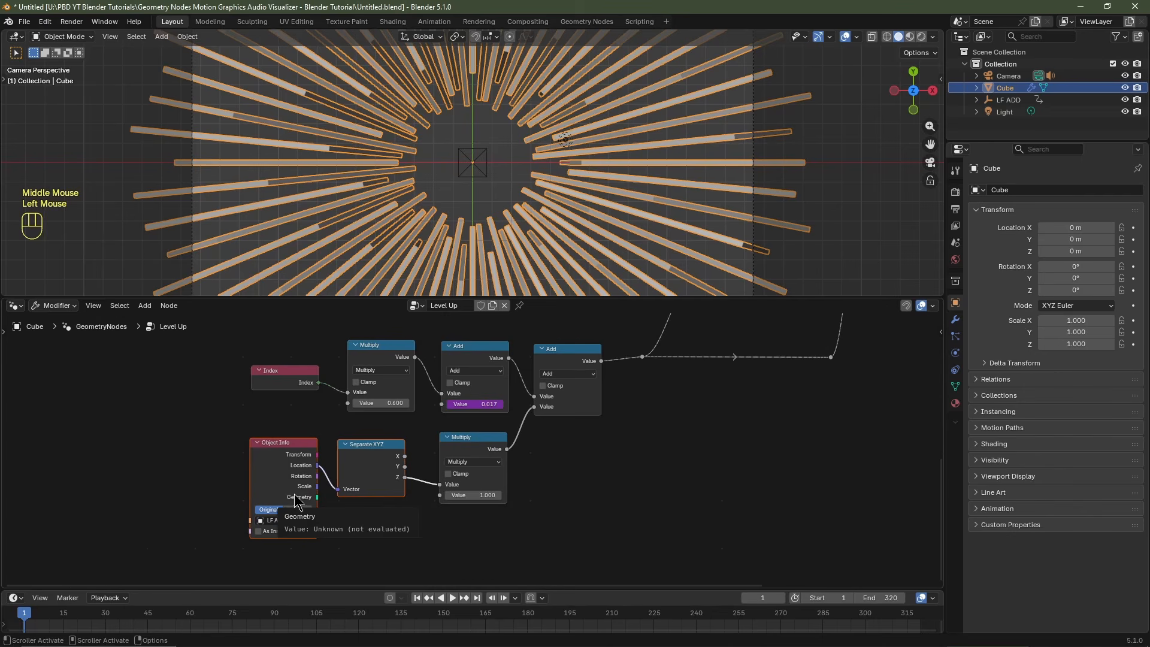
key(g)
click(125, 510)
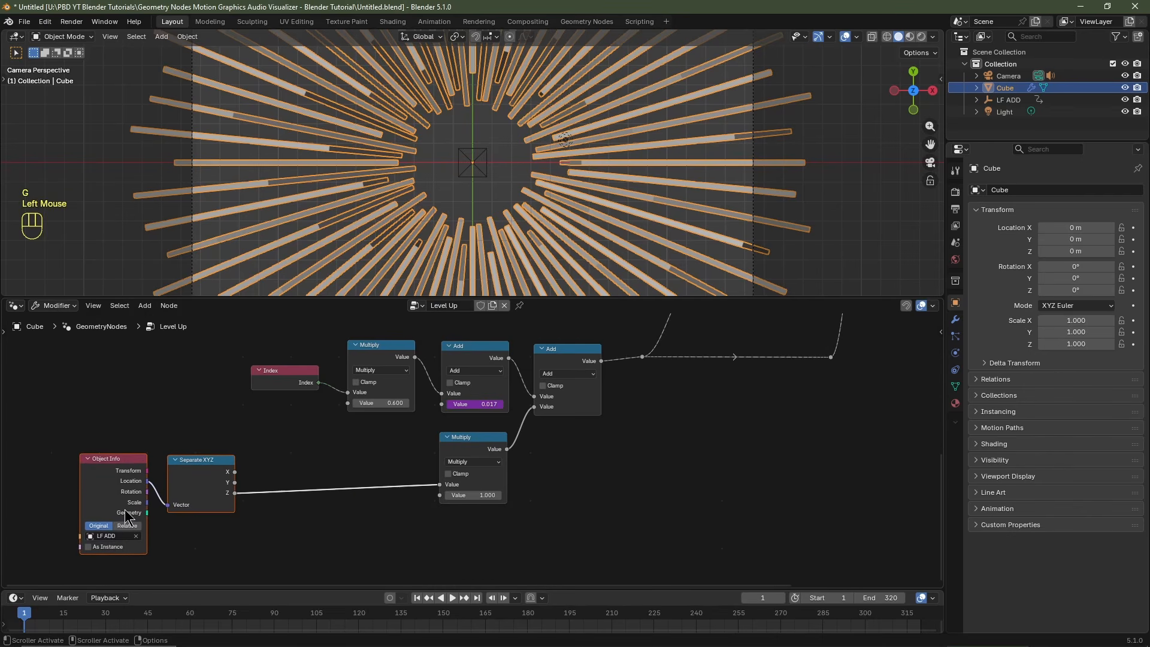
Step: Duplicate the Multiply node fed by Separate XYZ, place the copy below the Index node, and change its operation to Add
click(451, 457)
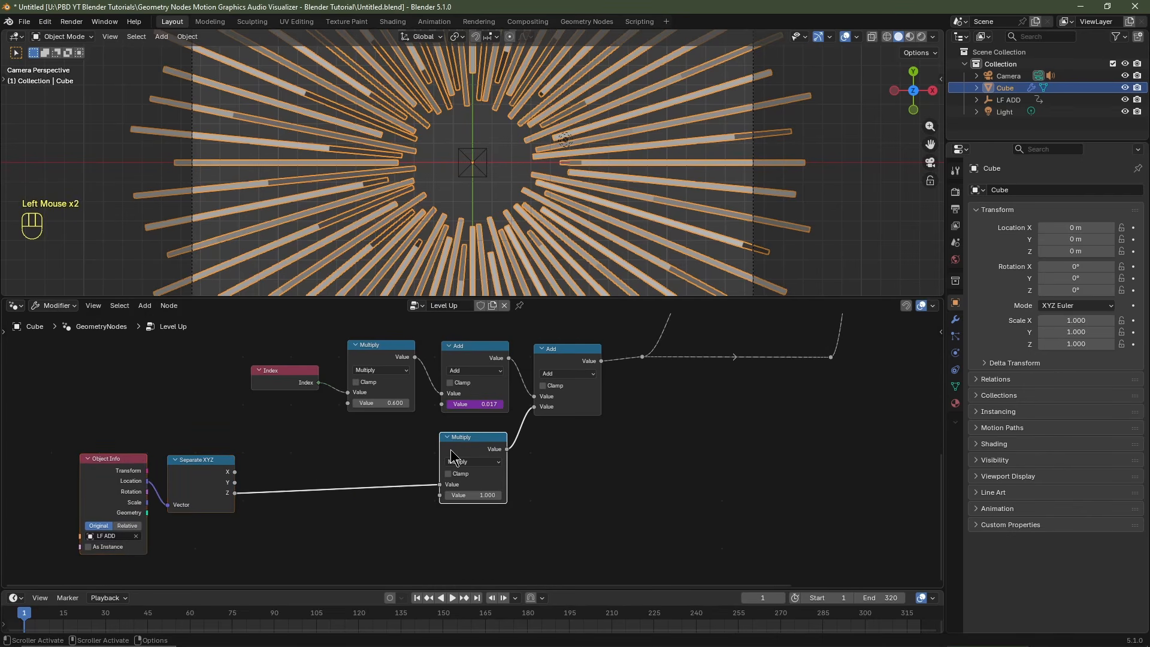
key(shift+d)
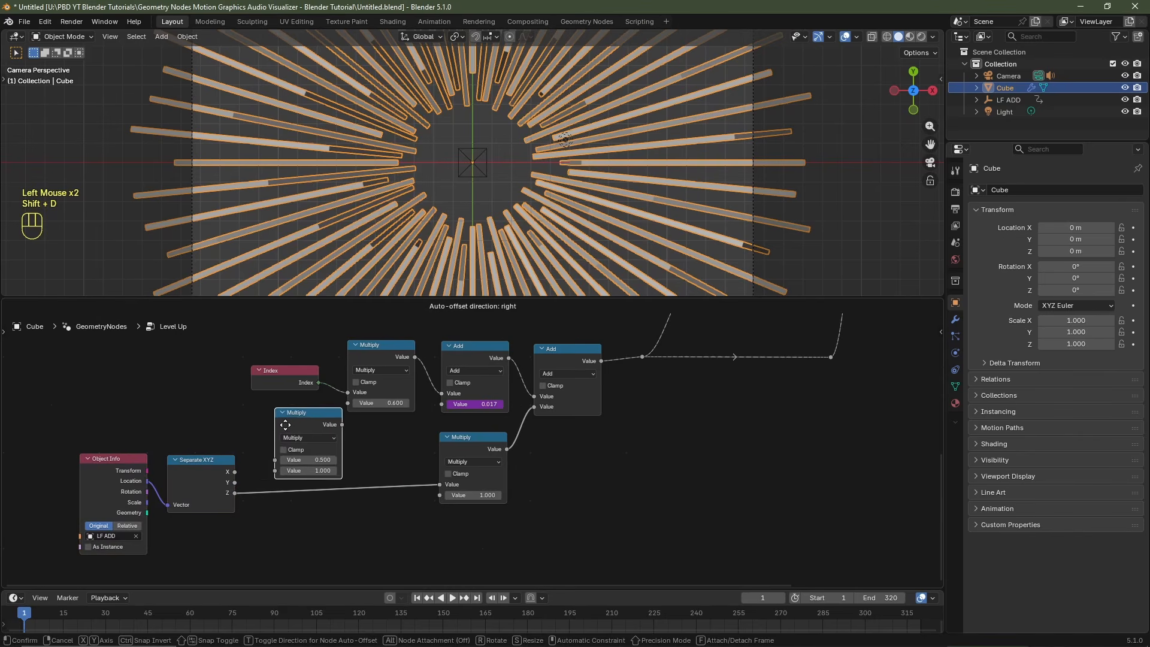
click(268, 424)
scroll(213, 458, up, 2)
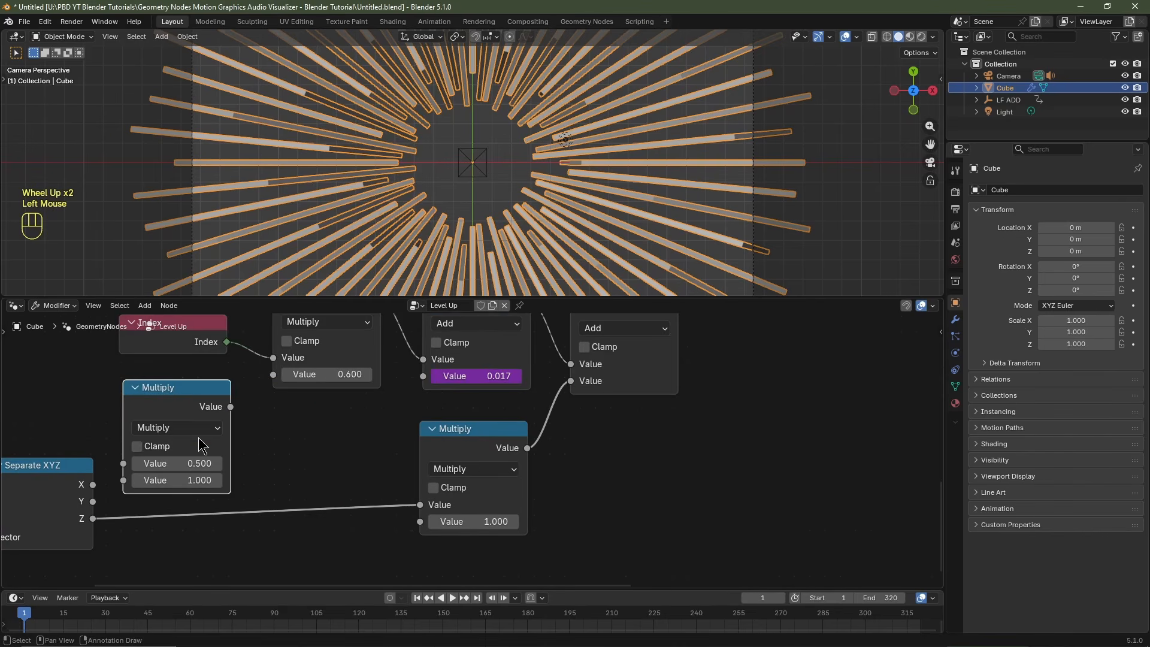
click(195, 428)
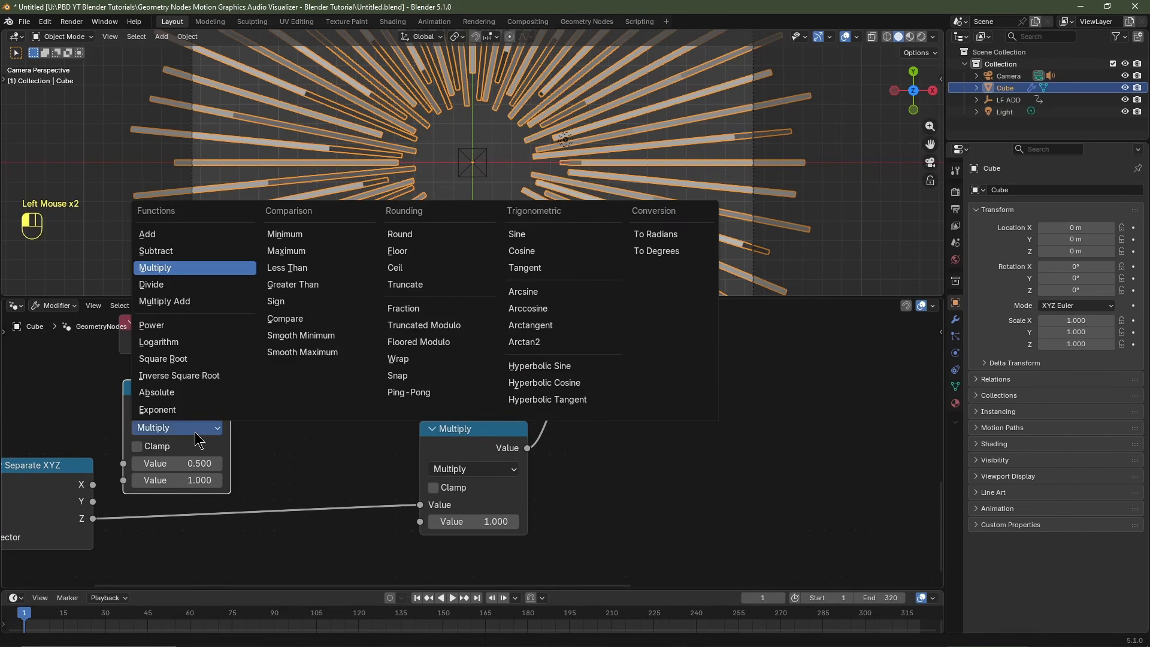
click(184, 239)
Step: Connect Separate XYZ's Z output to the new Add node's first value, and its result to the second value of Index's Multiply node
drag(93, 518, 125, 469)
middle_drag(251, 454, 239, 496)
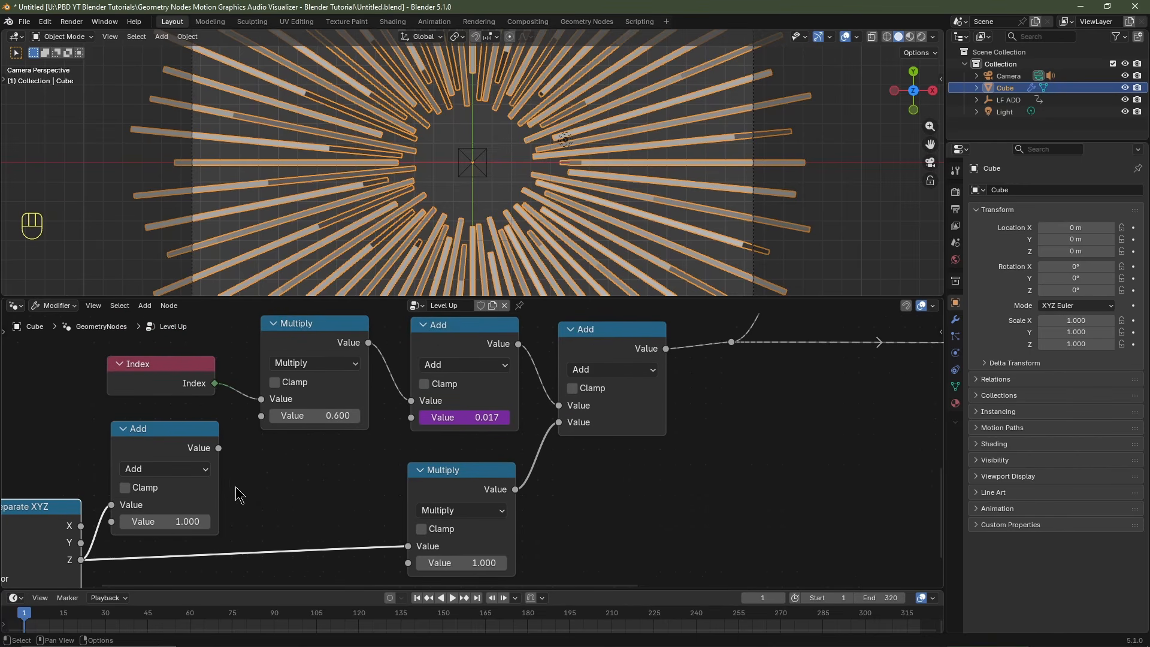
drag(220, 448, 258, 423)
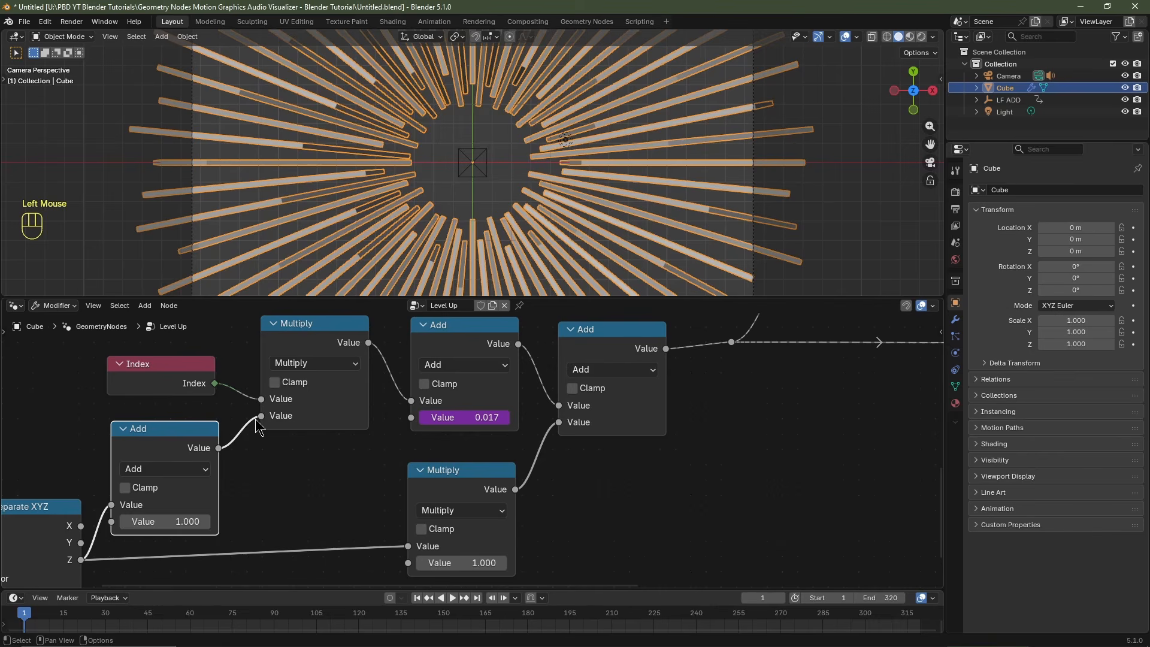
Step: Set the second value of the Add node fed by Separate XYZ to 0.12 and preview the animation
double_click(198, 522)
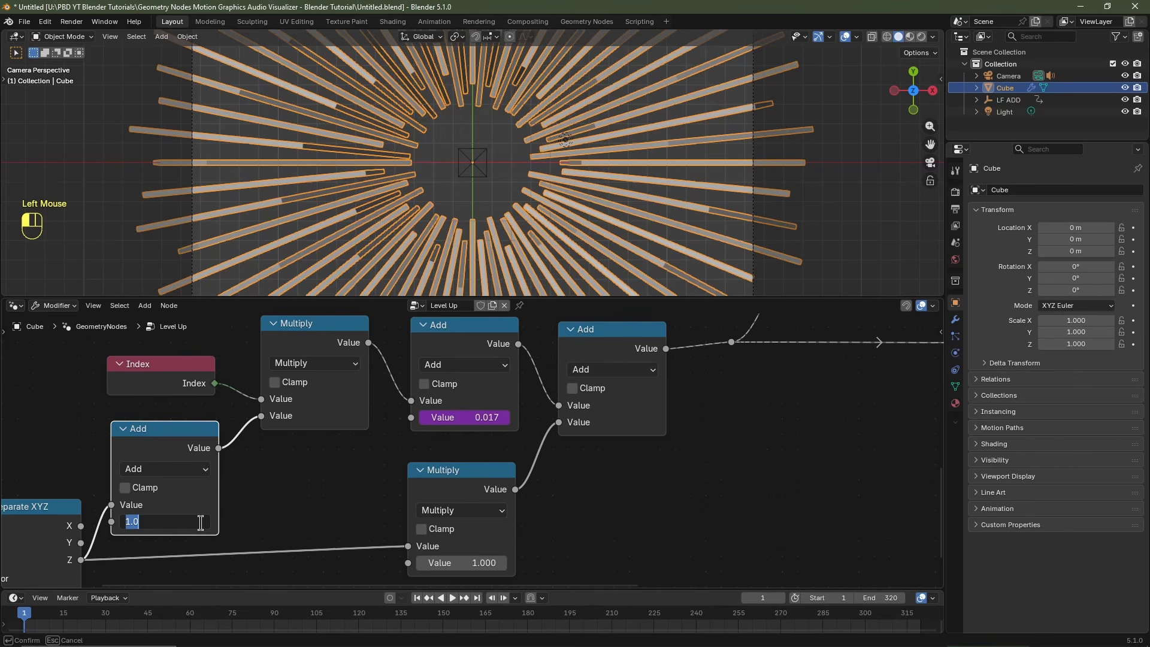
text(0.12)
key(Return)
key(space)
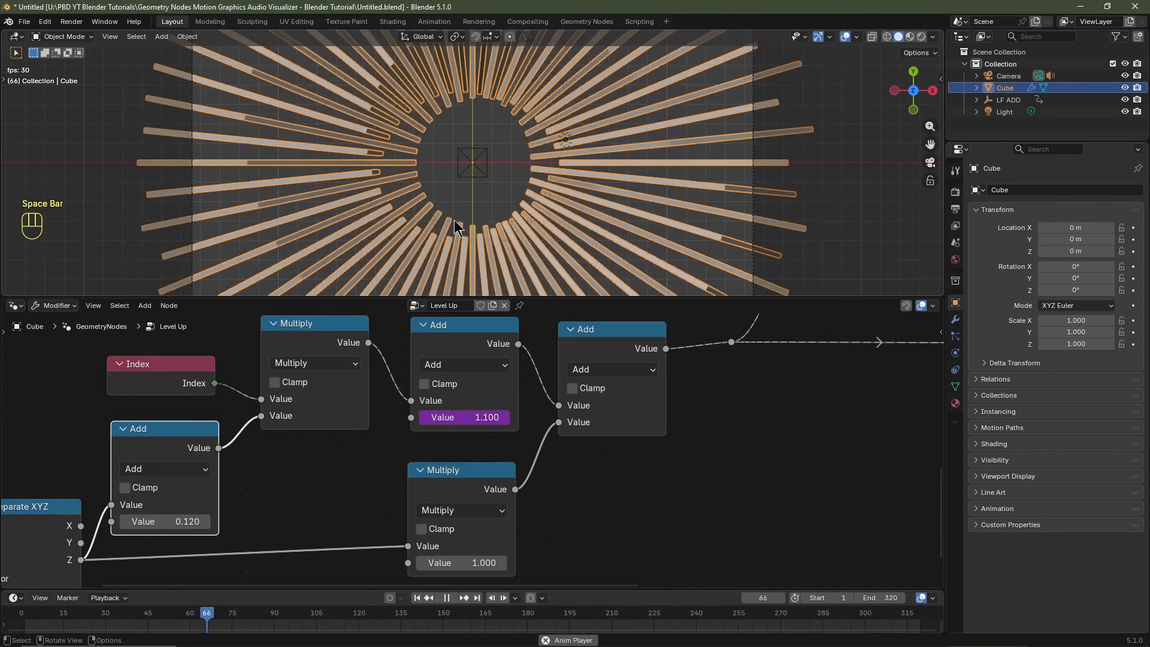
key(space)
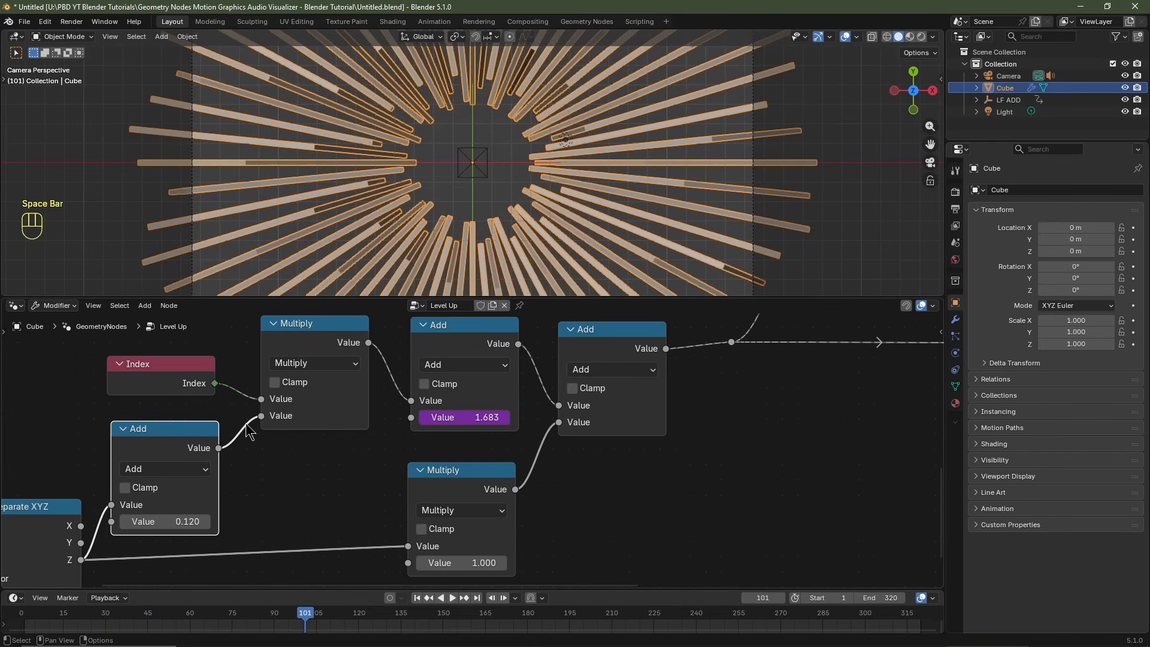
Step: Cut the link from that Add node to Index's Multiply node, and tidy the positions of the nodes and reroutes
key(ctrl)
ctrl+right_drag(235, 419, 251, 465)
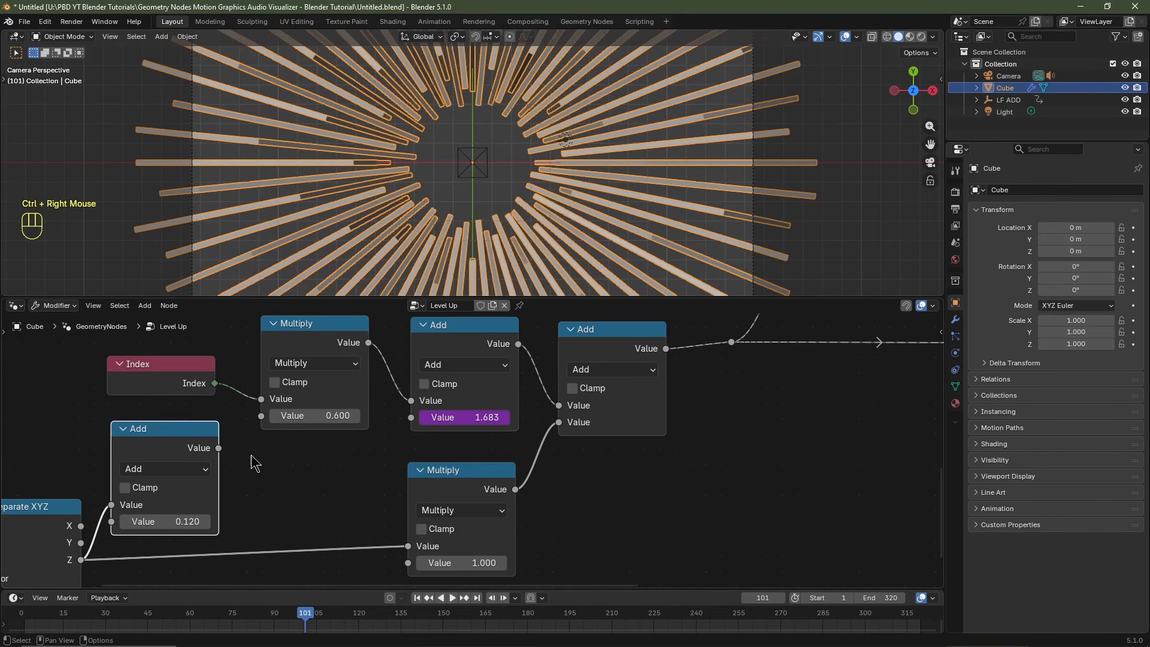
scroll(496, 452, down, 8)
middle_drag(496, 453, 400, 514)
drag(513, 471, 135, 572)
key(g)
click(250, 500)
drag(604, 464, 204, 558)
drag(249, 542, 258, 528)
click(526, 491)
drag(496, 462, 490, 463)
middle_drag(617, 468, 608, 471)
scroll(608, 472, left, 1)
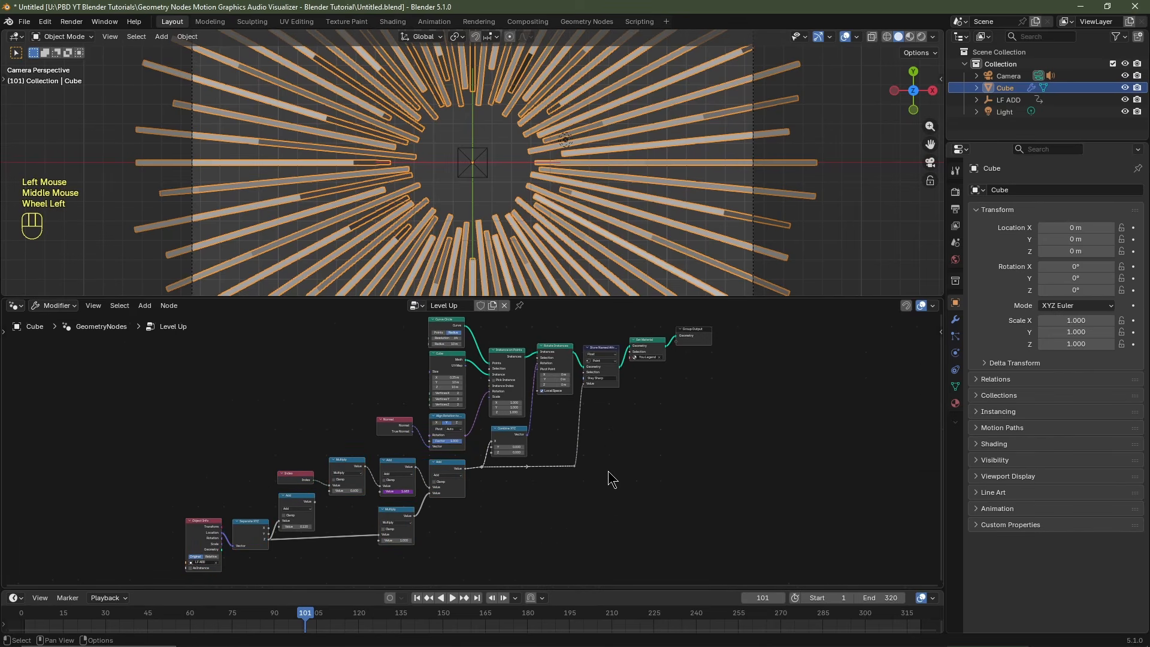
Step: Review the complete Level Up node tree in a maximized node editor
key(ctrl+space)
scroll(608, 478, up, 3)
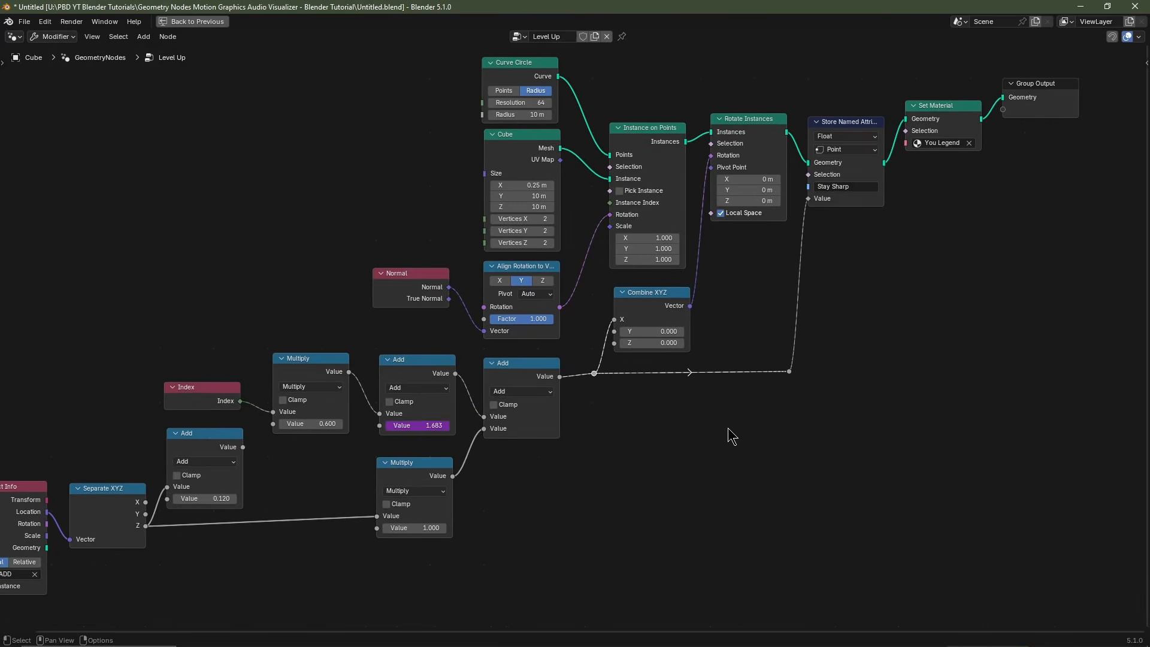
middle_drag(729, 437, 746, 441)
scroll(735, 437, down, 2)
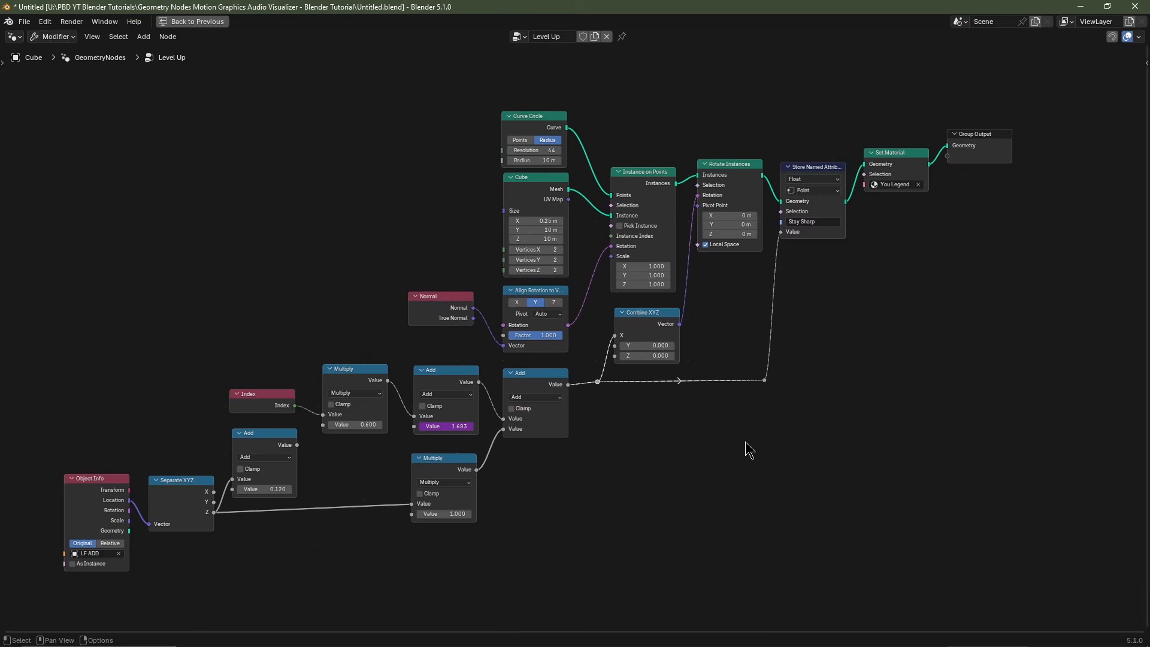
scroll(745, 441, up, 1)
key(ctrl+space)
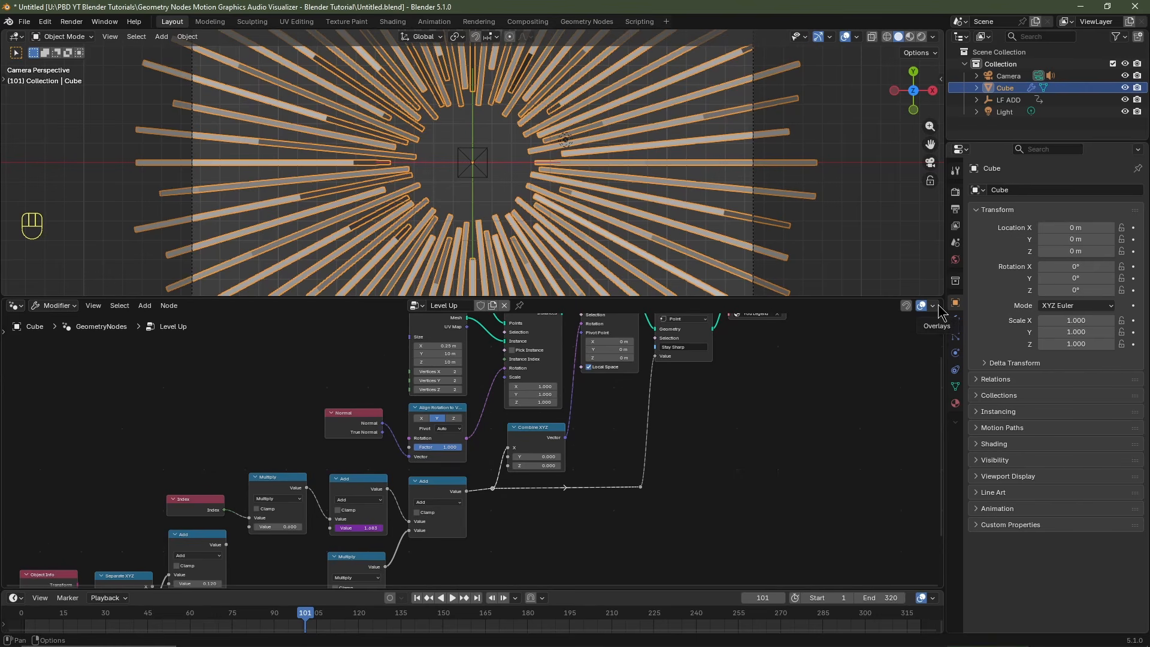
Step: Split the geometry node area in two and make the new area a Shader Editor for the You Legend material
drag(940, 303, 348, 352)
scroll(255, 420, down, 2)
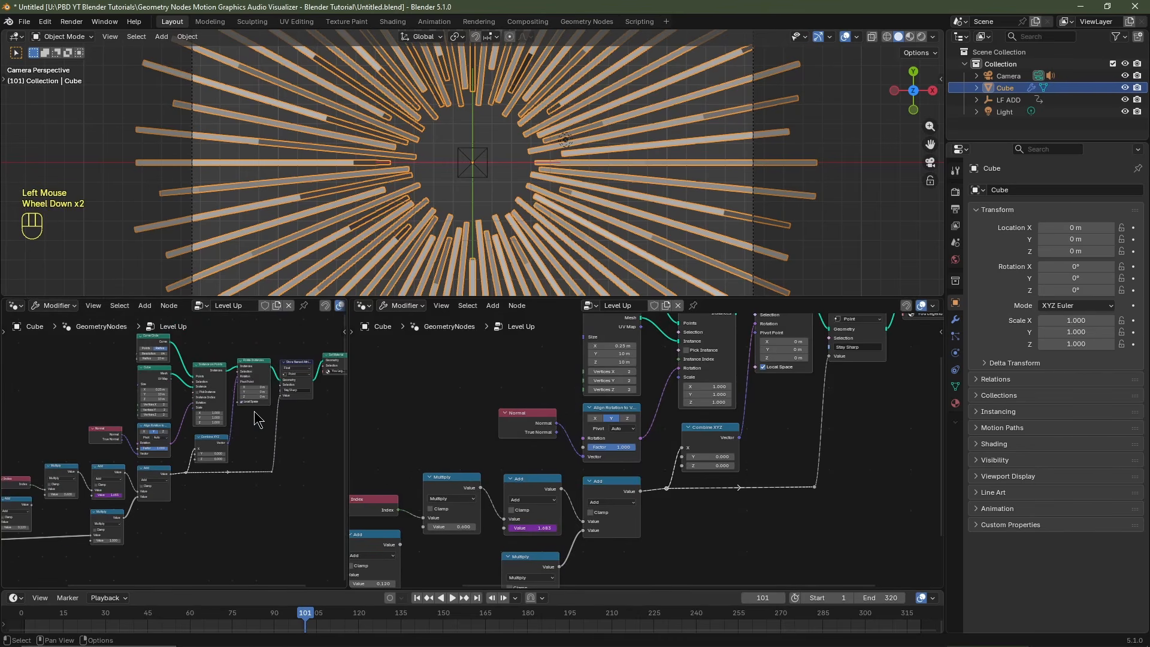
click(363, 306)
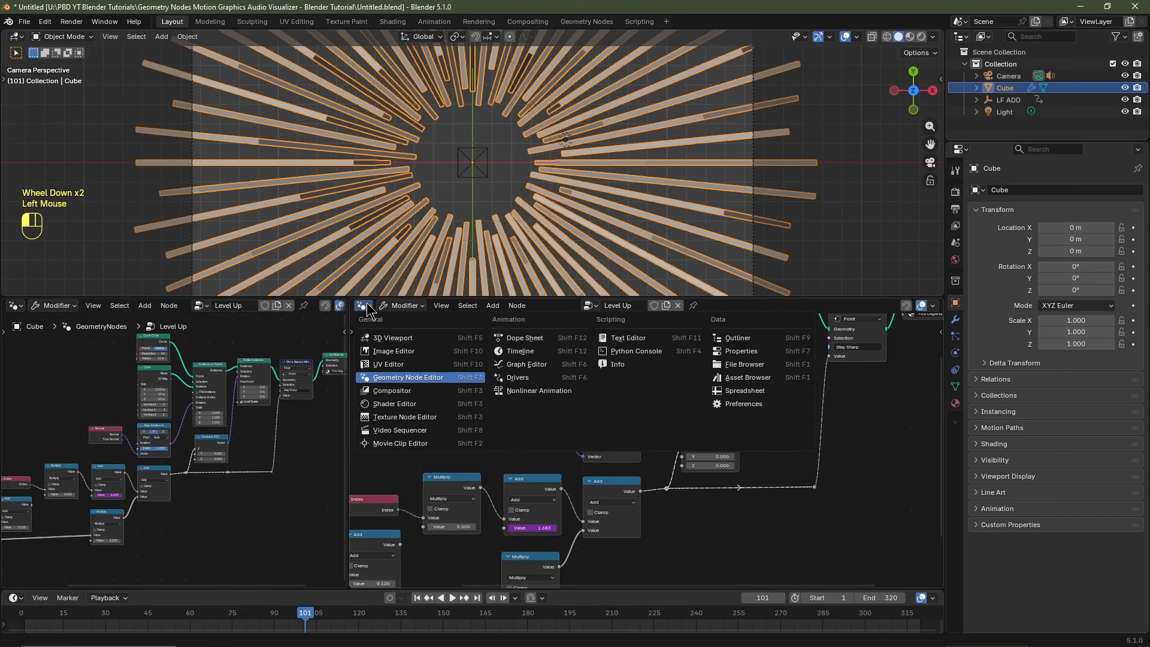
click(396, 403)
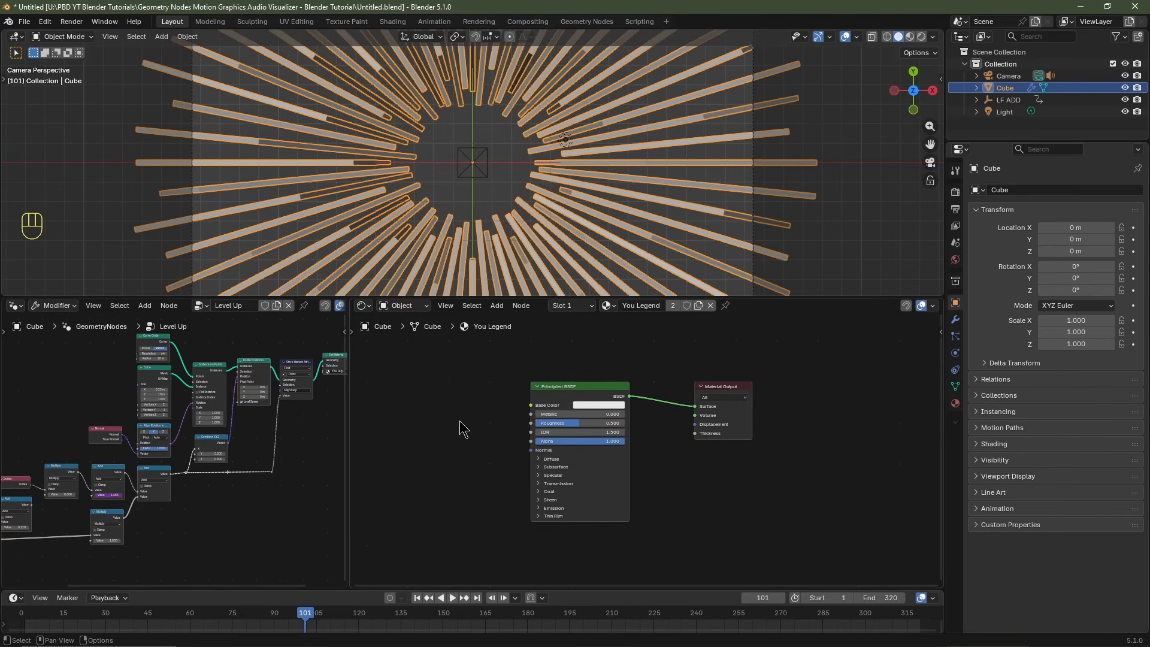
Step: Save the project as a new file named Like And Subscribe.blend
click(25, 22)
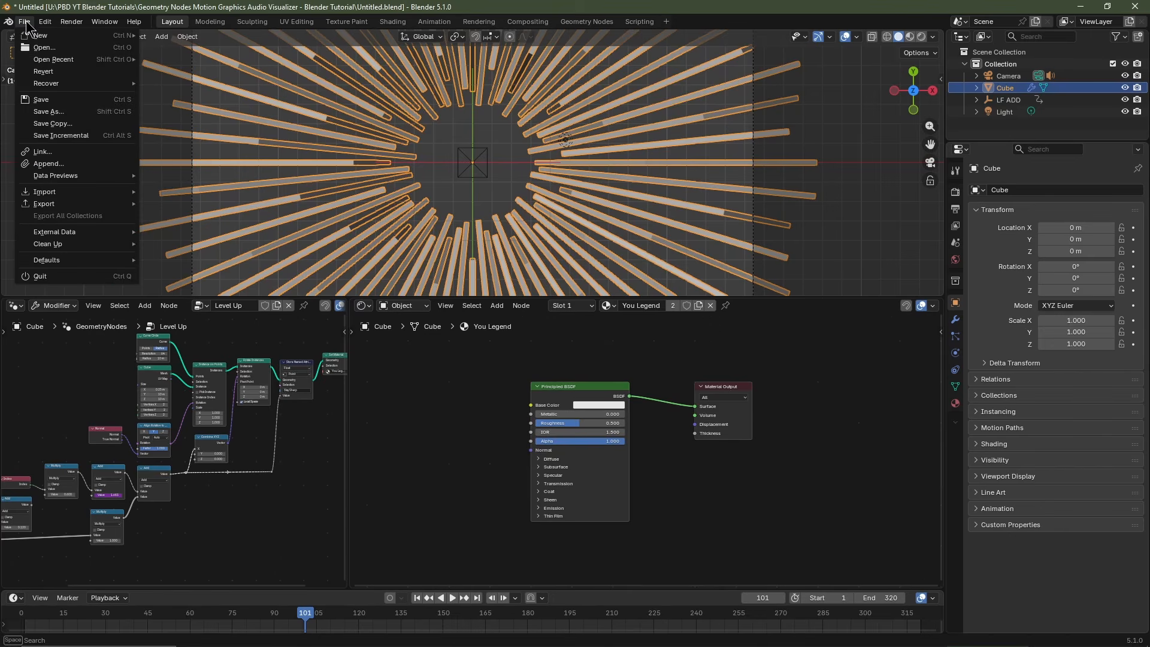
click(48, 113)
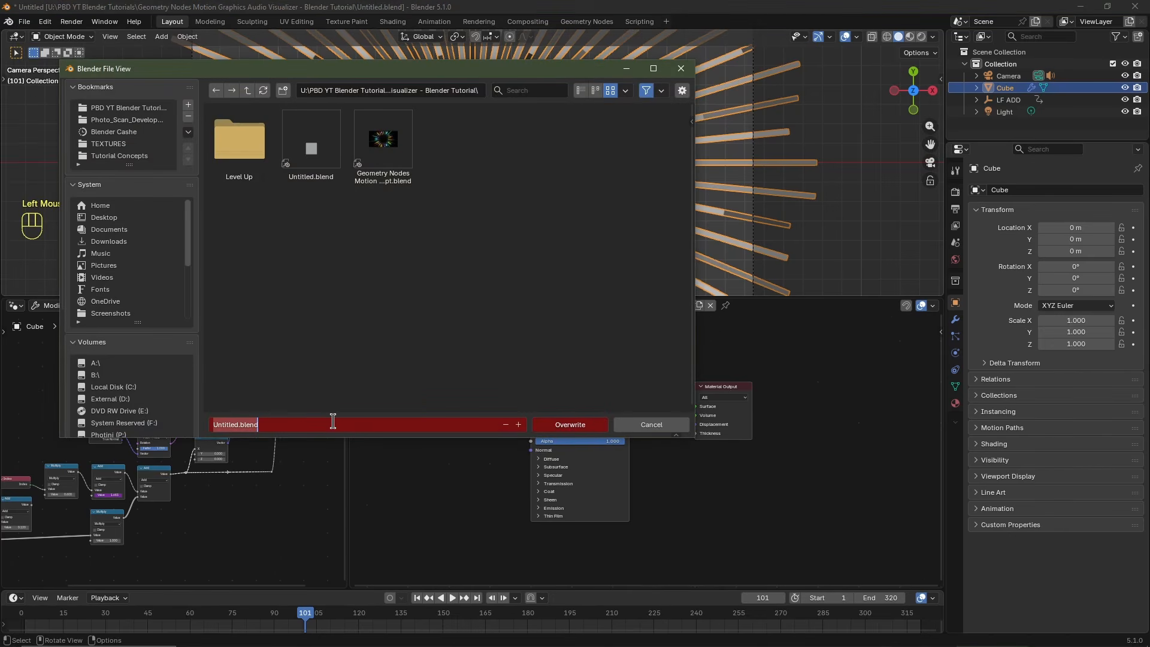
text(Like And Subsc)
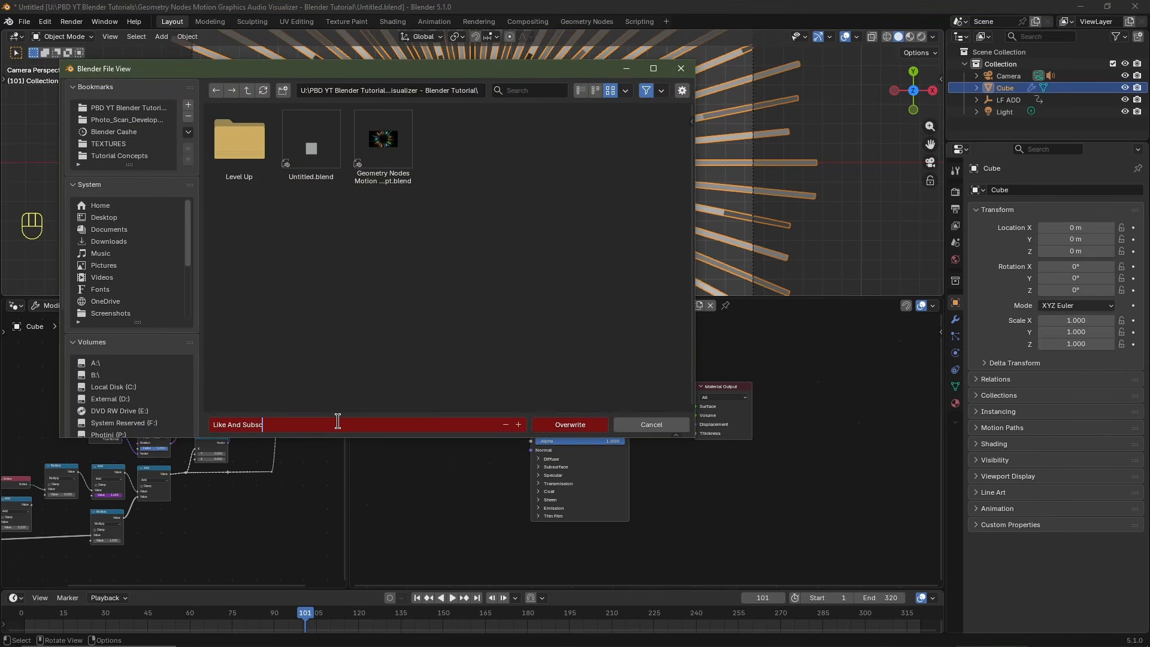
text(ribe)
key(Return)
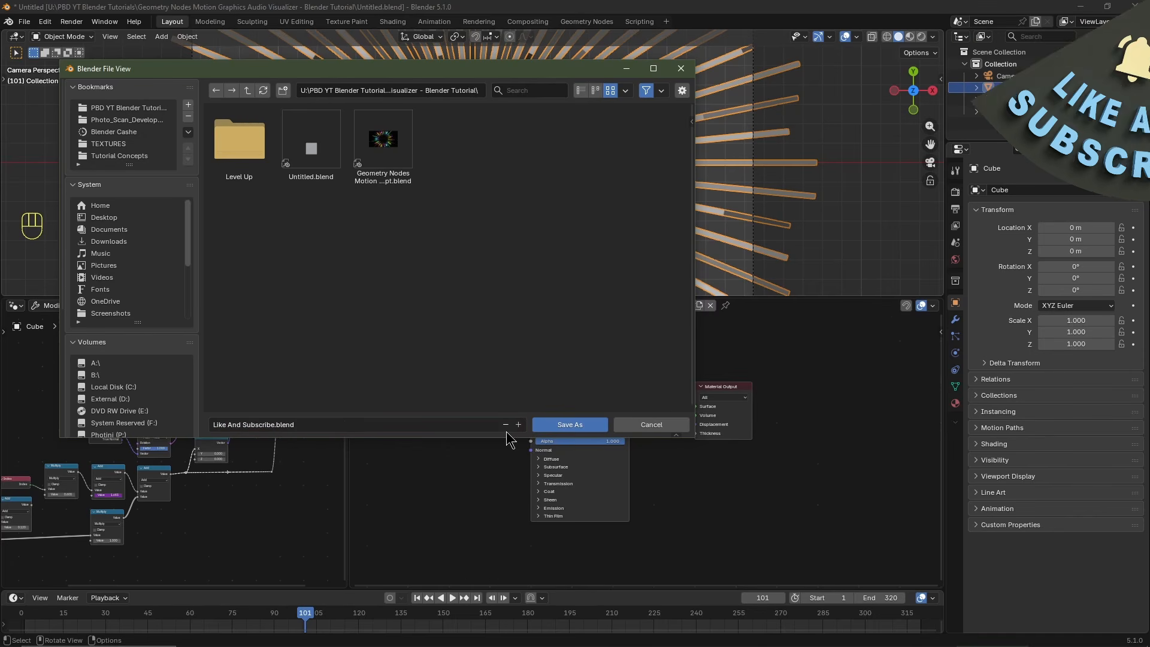
click(564, 425)
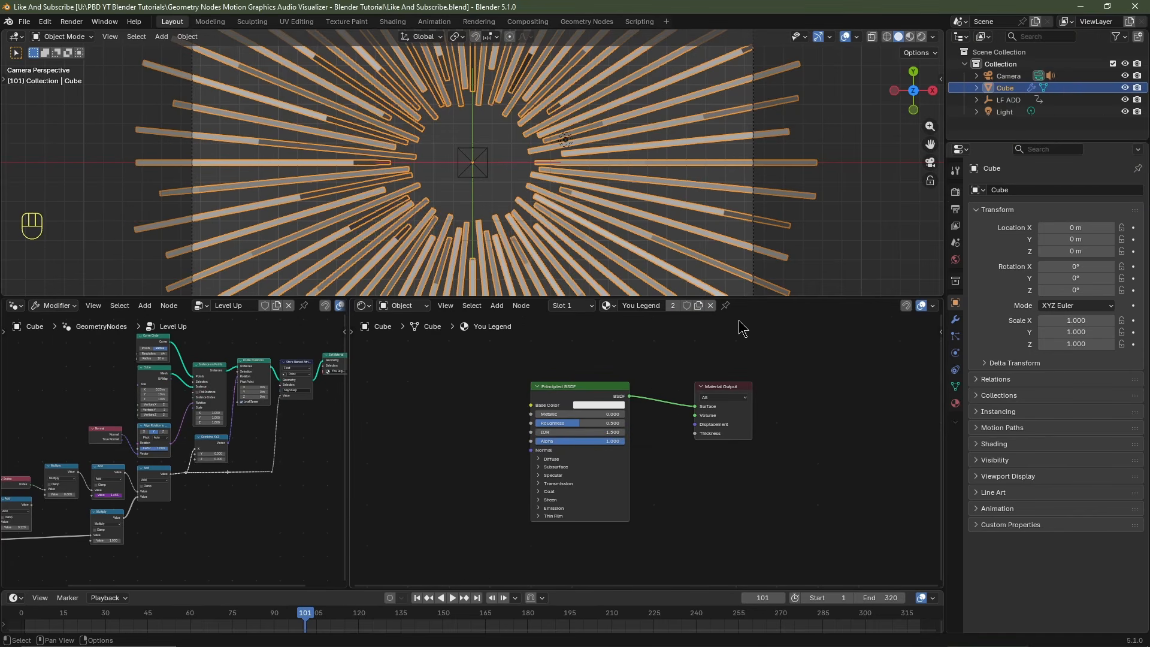
Step: Check the EEVEE engine and raytracing settings, and switch the viewport to Rendered shading
click(956, 192)
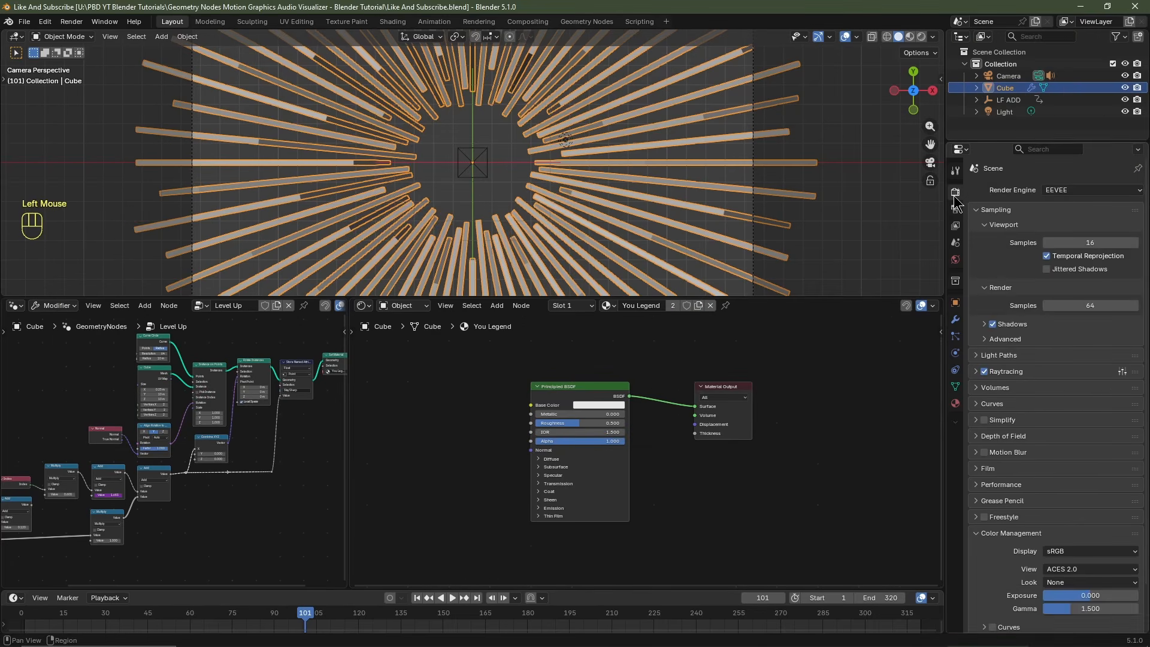
click(1074, 191)
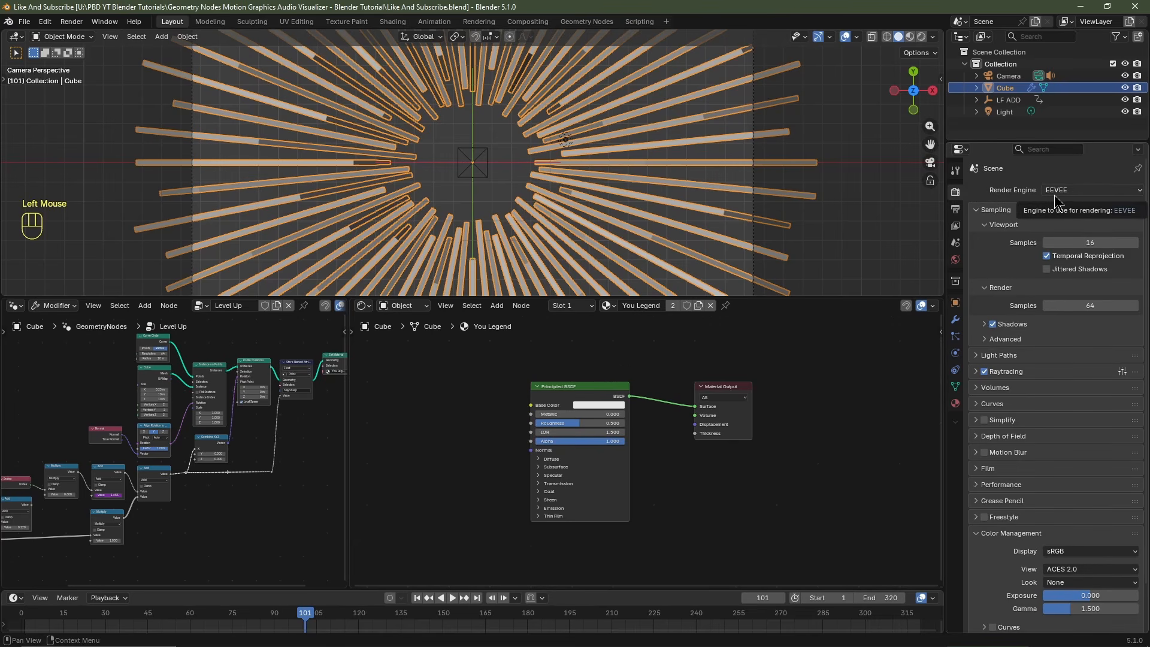
click(977, 372)
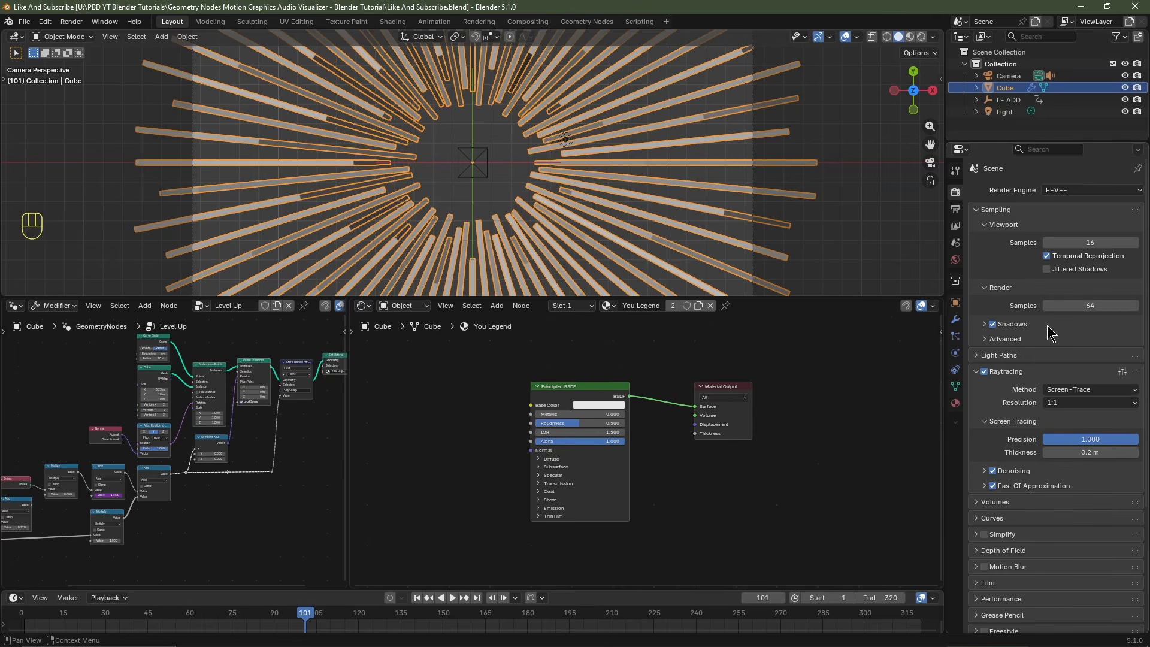
click(923, 37)
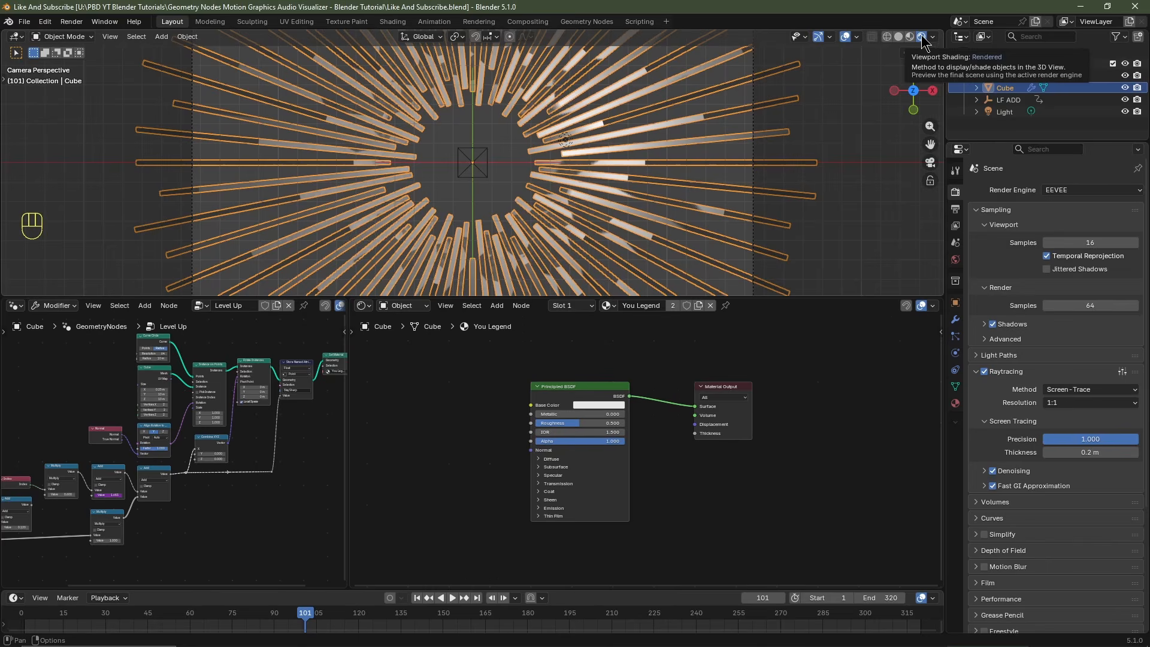
Step: Delete the Light object and set the World background strength to 0
click(1003, 113)
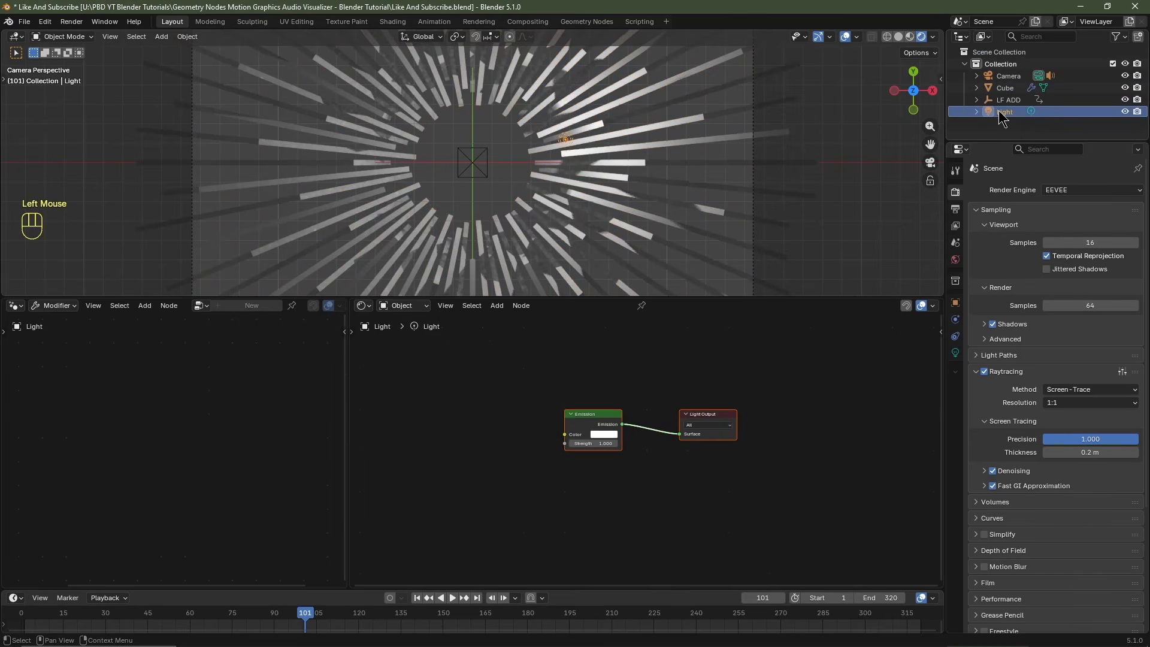
key(Delete)
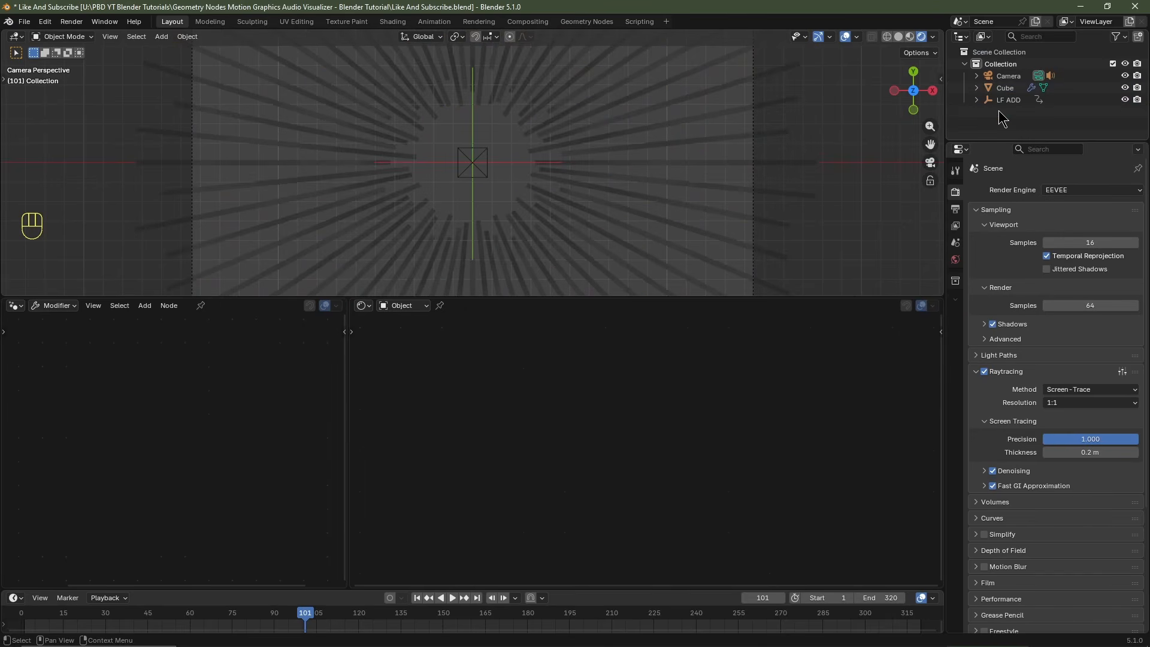
click(956, 262)
drag(1095, 273, 1018, 274)
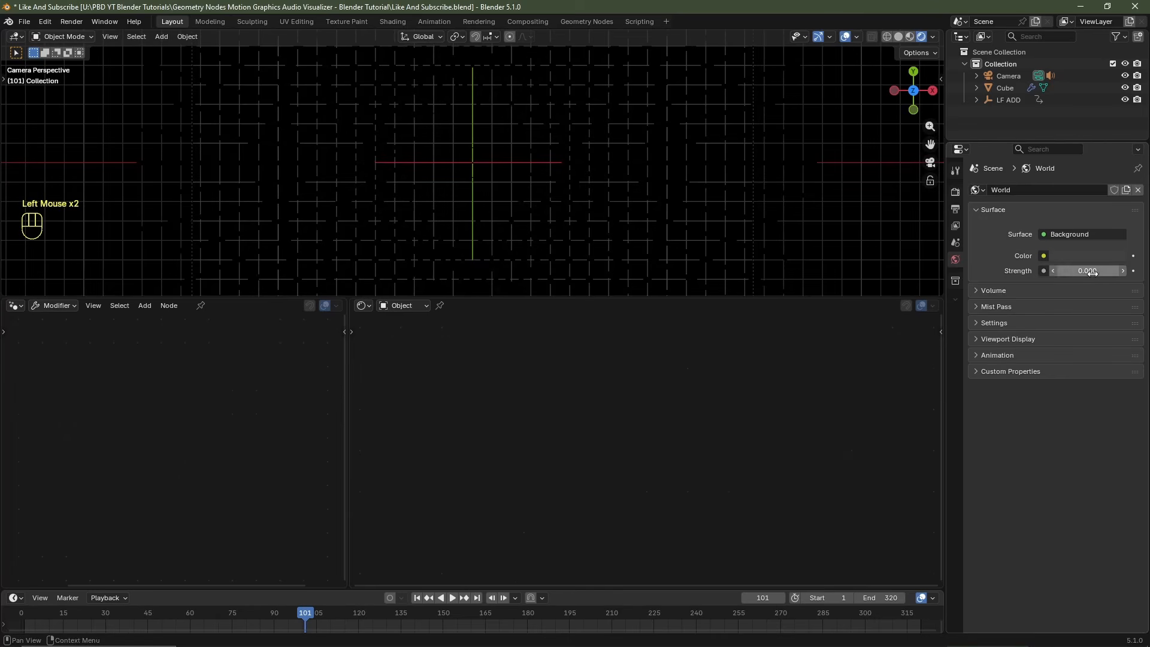
Step: Replace the Cube material's Principled BSDF with an Emission shader connected to the Material Output's Surface, and hide the viewport overlays
click(678, 185)
scroll(611, 459, up, 5)
click(697, 396)
click(671, 389)
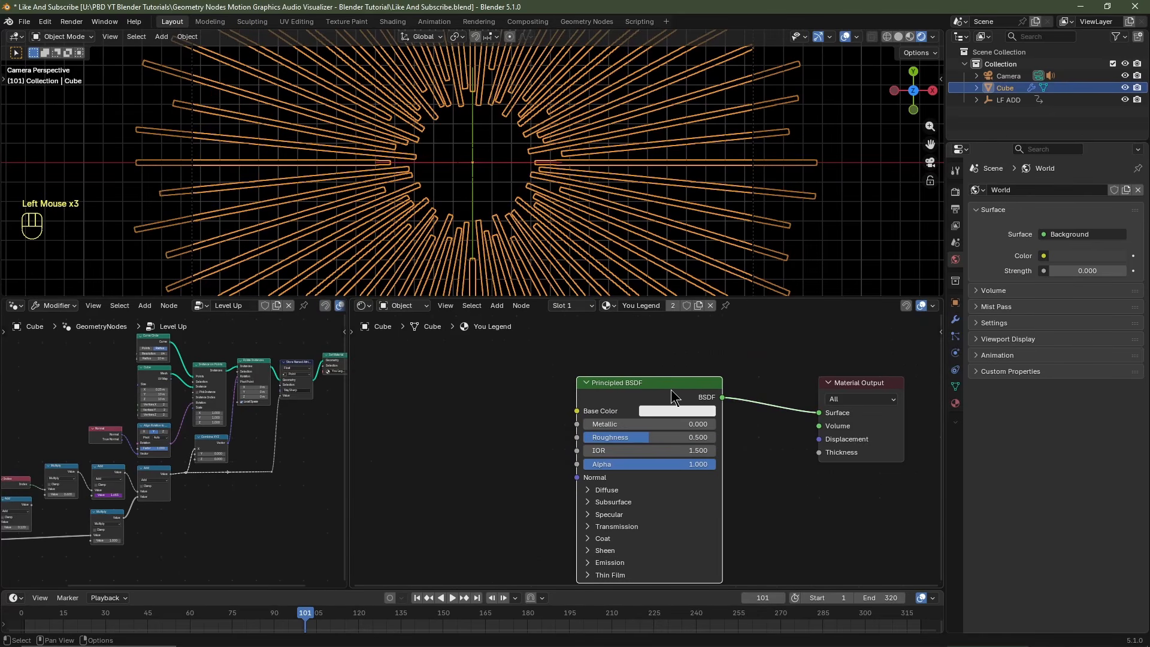
key(Delete)
key(shift+a)
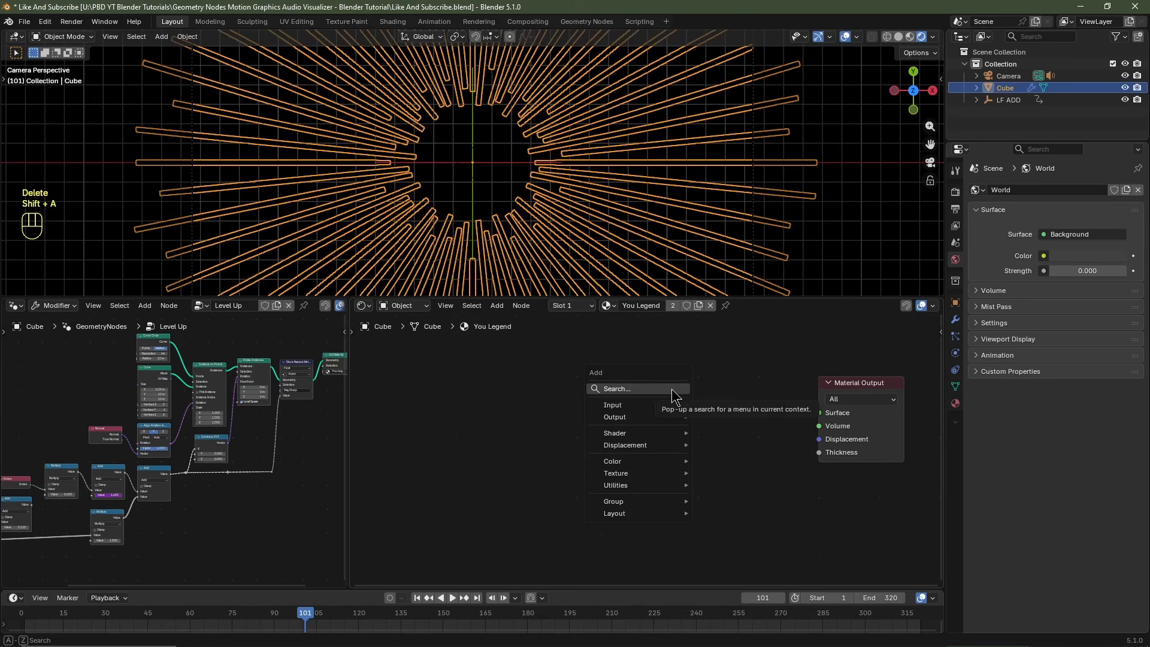
mouse_move(669, 441)
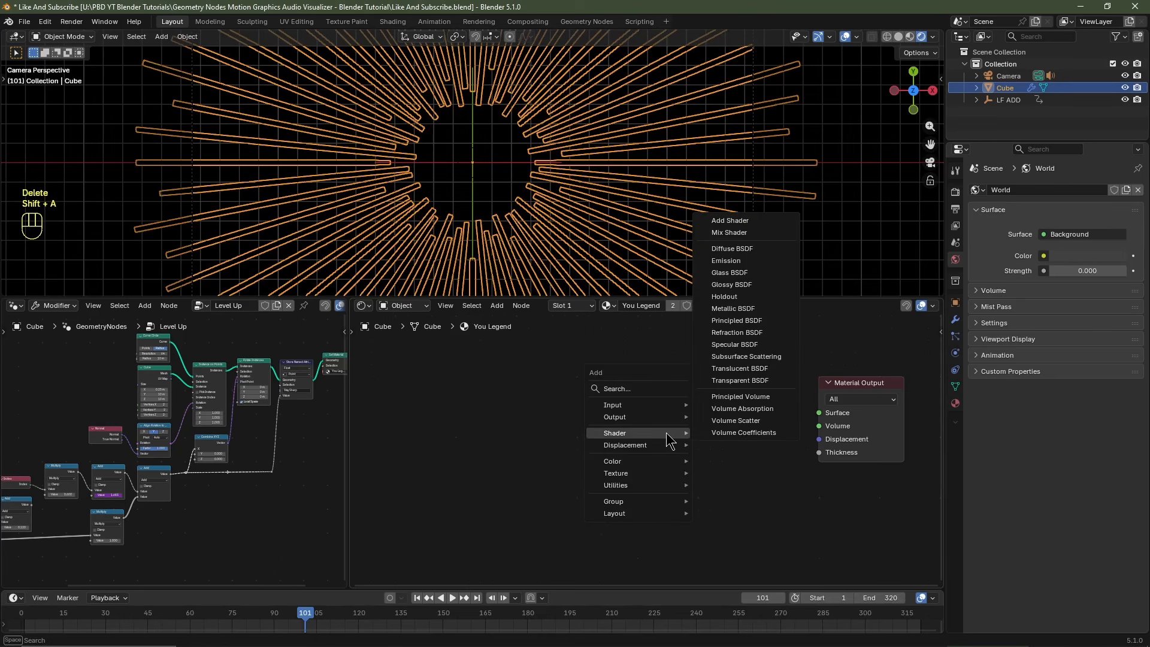
click(726, 261)
click(712, 353)
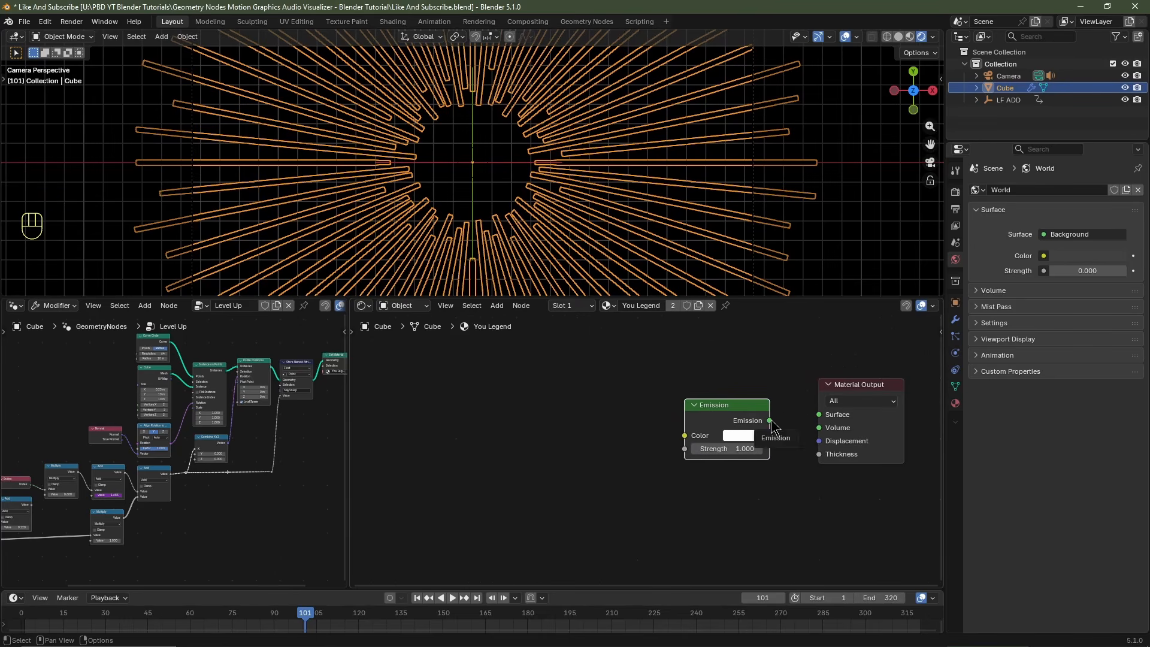
drag(770, 420, 816, 420)
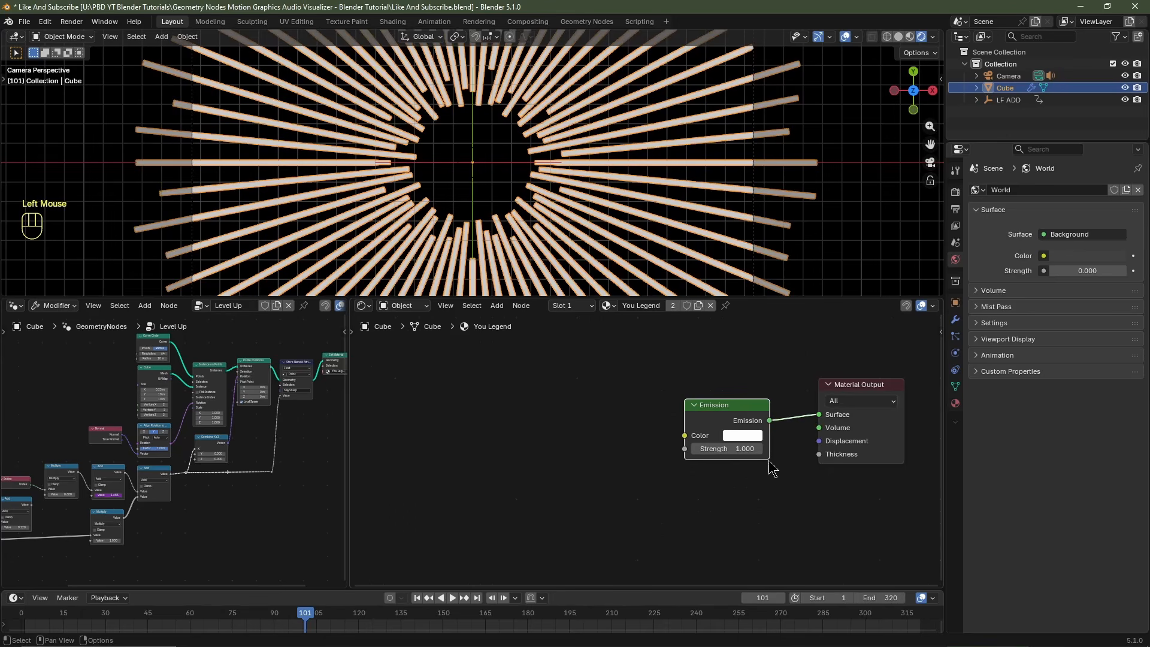
click(846, 36)
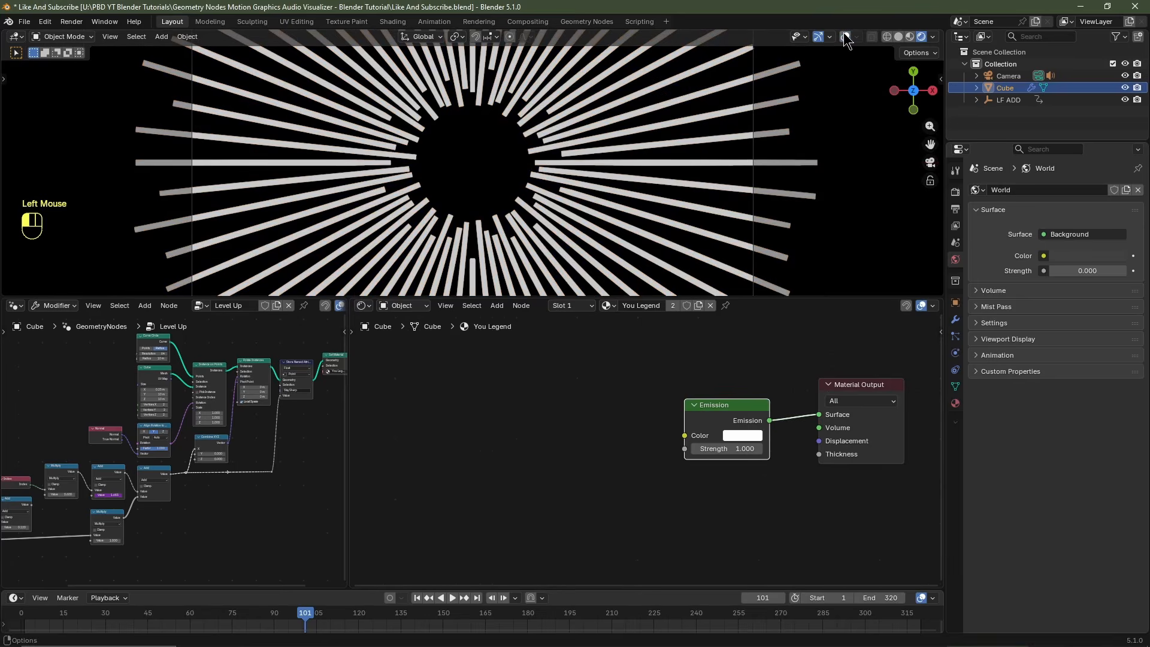
Step: Add a Color Ramp node ahead of the Emission node in the You Legend material
key(shift+a)
mouse_move(472, 454)
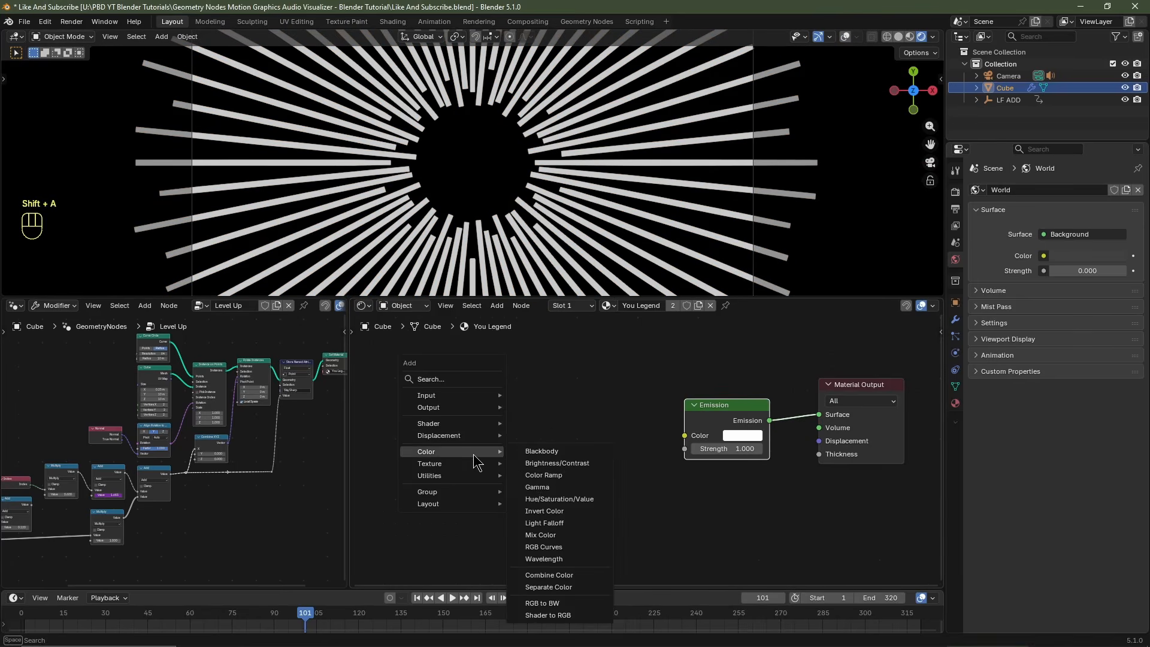
click(544, 475)
click(423, 379)
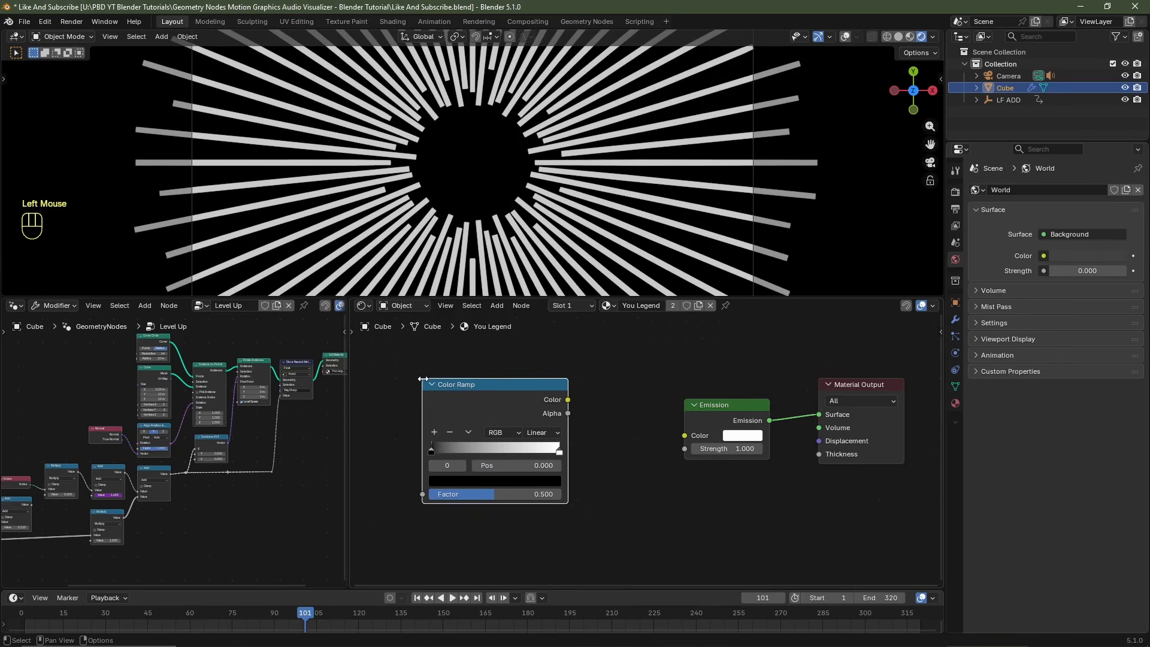
Step: Set the Color Ramp's white stop position to 0.3 and connect its Color output to the Emission node's Color
scroll(464, 440, up, 3)
click(595, 456)
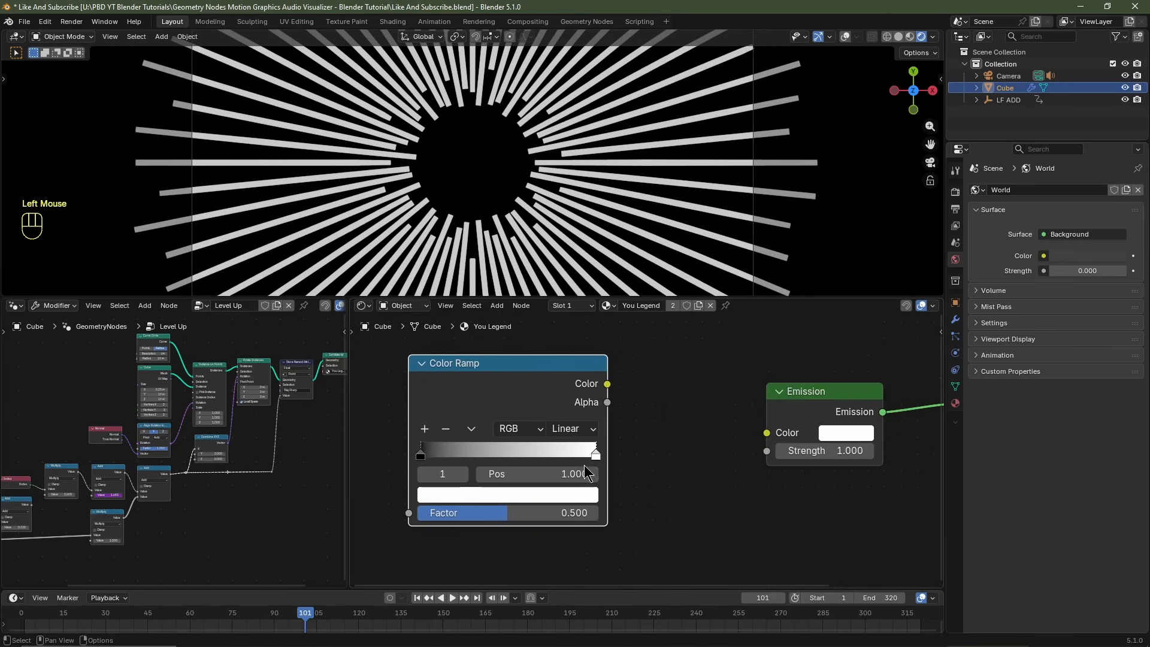
click(562, 477)
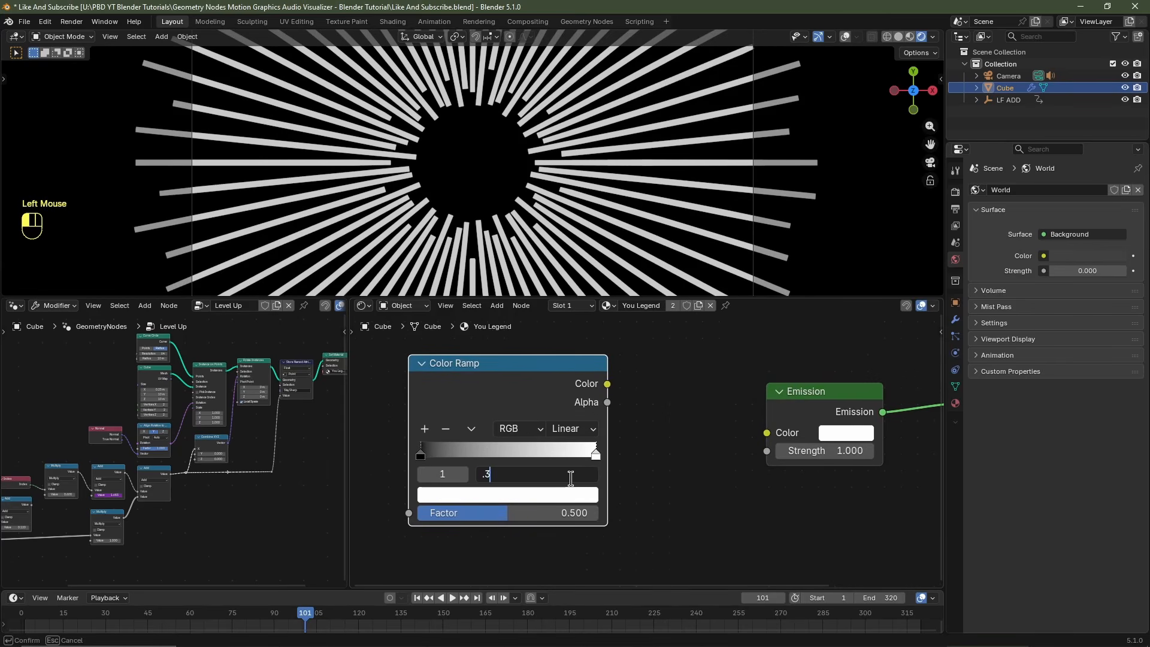
text(.3)
key(Return)
drag(607, 384, 767, 436)
Step: Add a Layer Weight node before the Color Ramp and connect its Fresnel output to the ramp's Factor
middle_drag(300, 480, 442, 477)
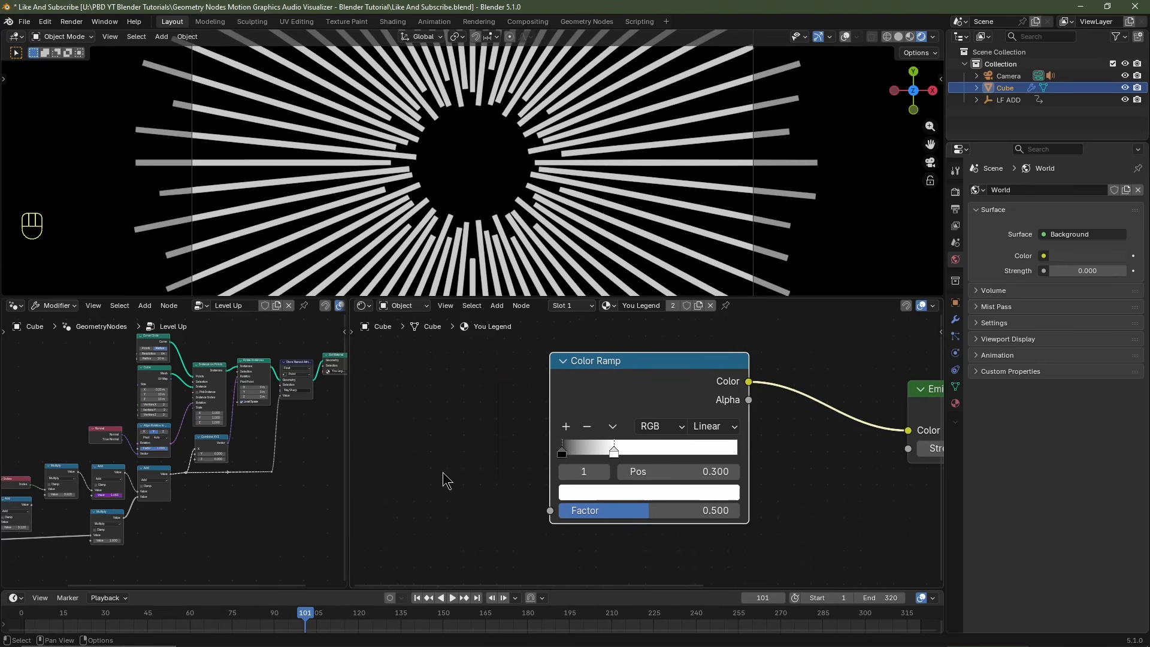
key(shift+a)
mouse_move(434, 419)
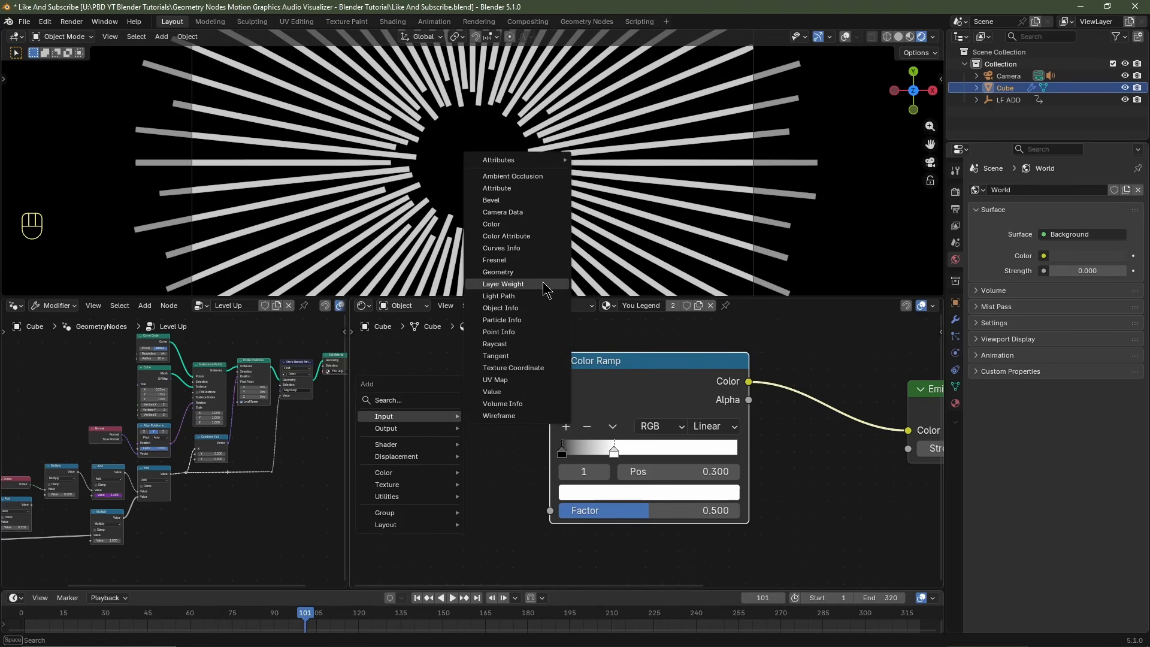
click(504, 284)
click(453, 443)
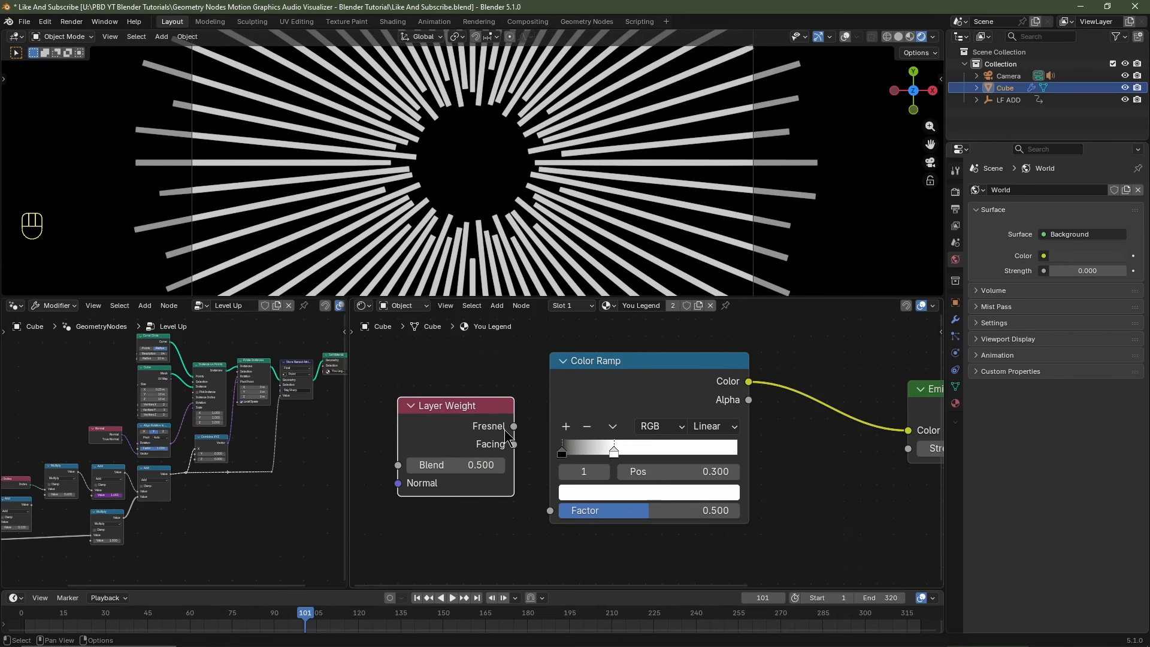
drag(514, 426, 549, 511)
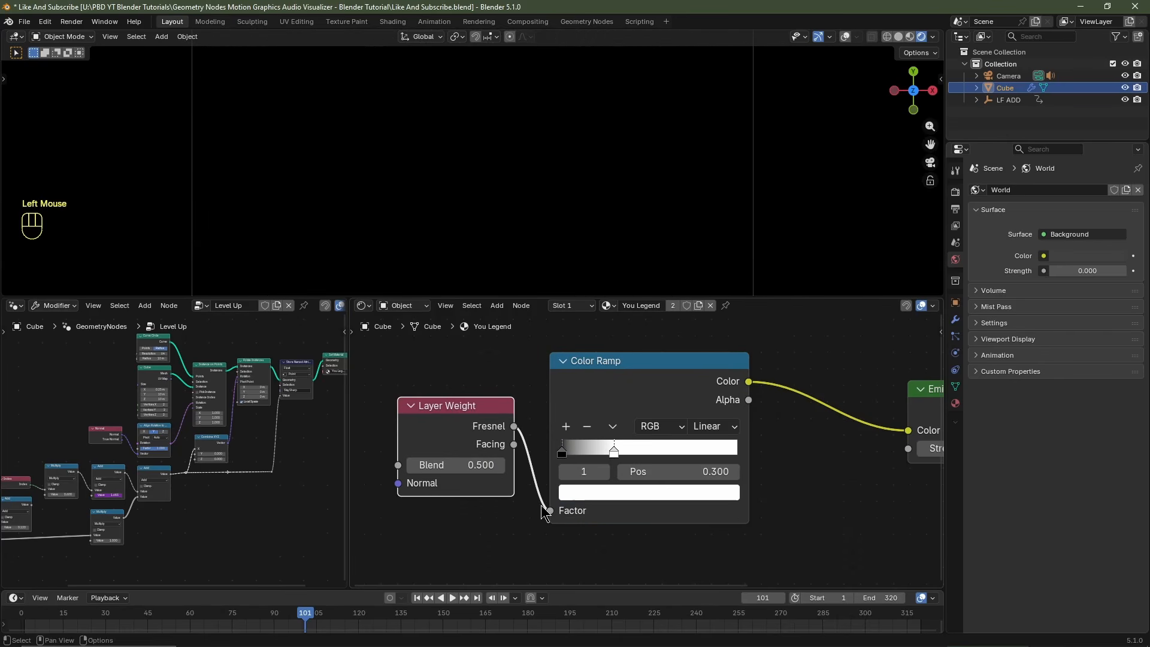
Step: Add three evenly spaced color stops to the Color Ramp between the black and white stops, at 0.075, 0.150 and 0.225
scroll(623, 453, up, 2)
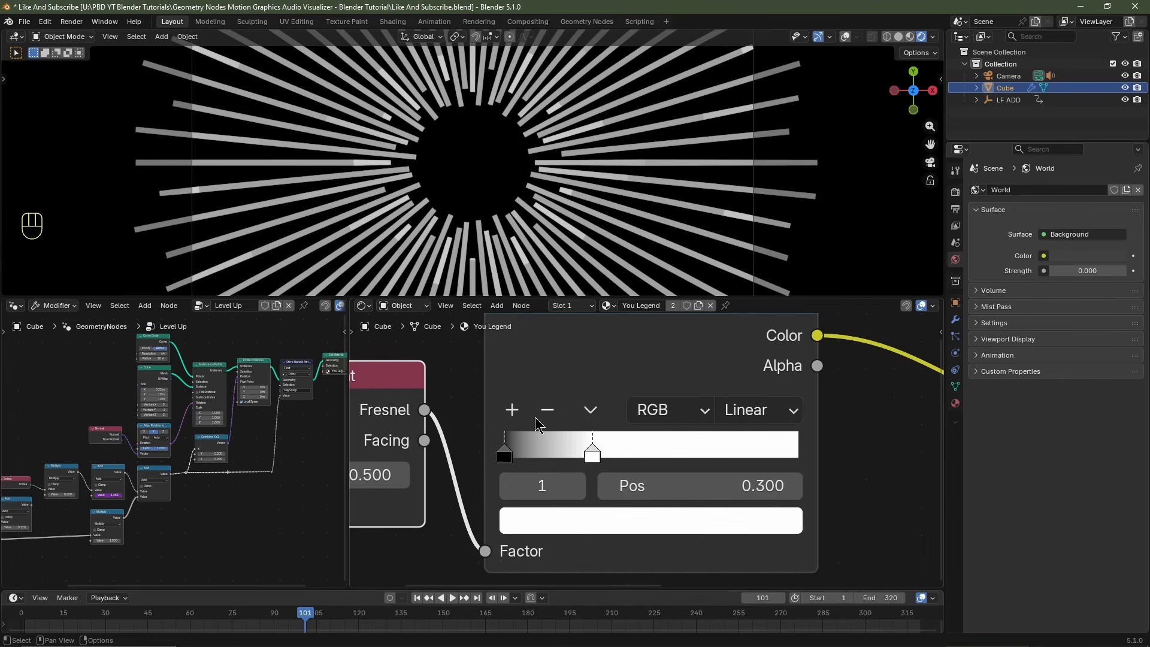
click(513, 412)
click(512, 412)
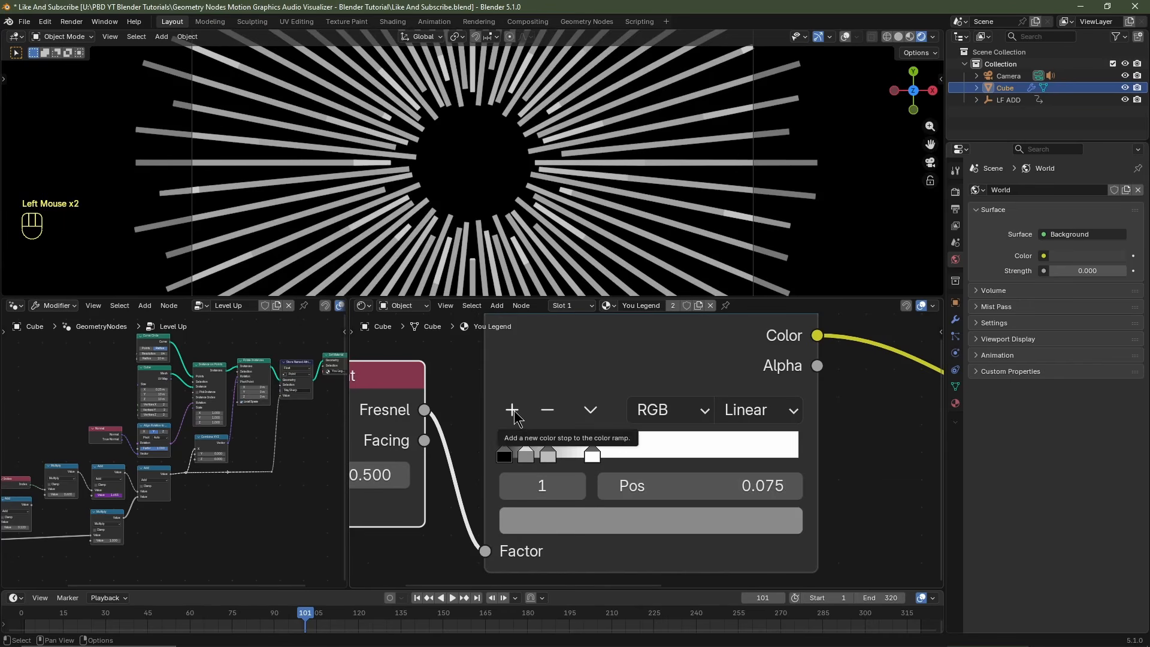
click(592, 459)
click(591, 454)
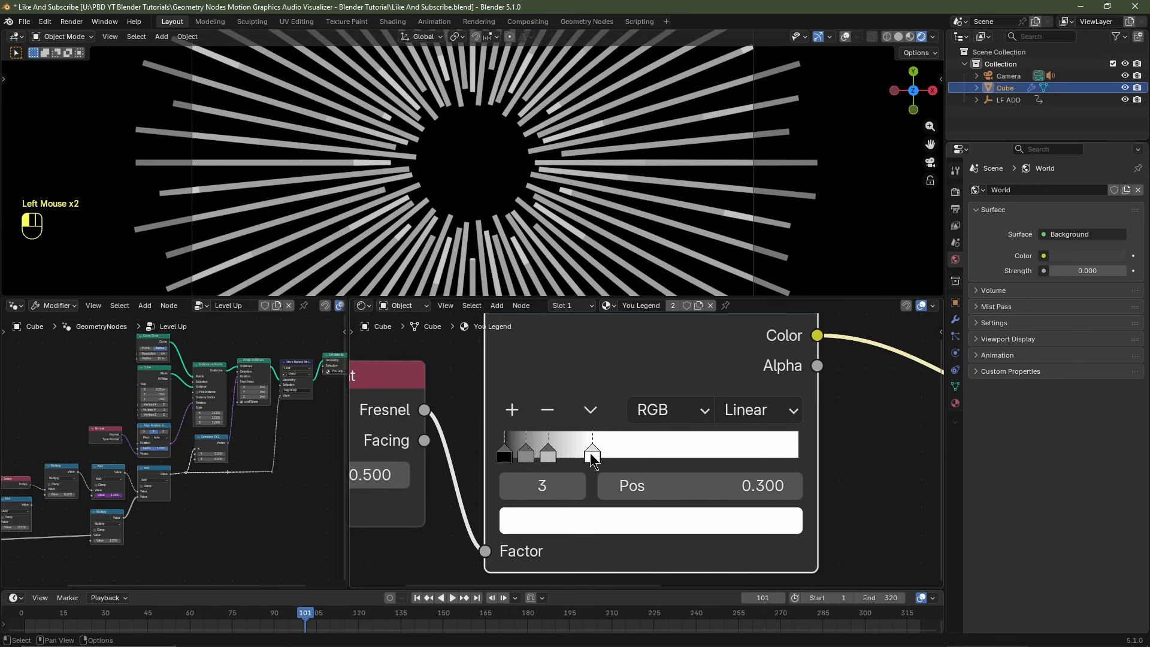
click(513, 413)
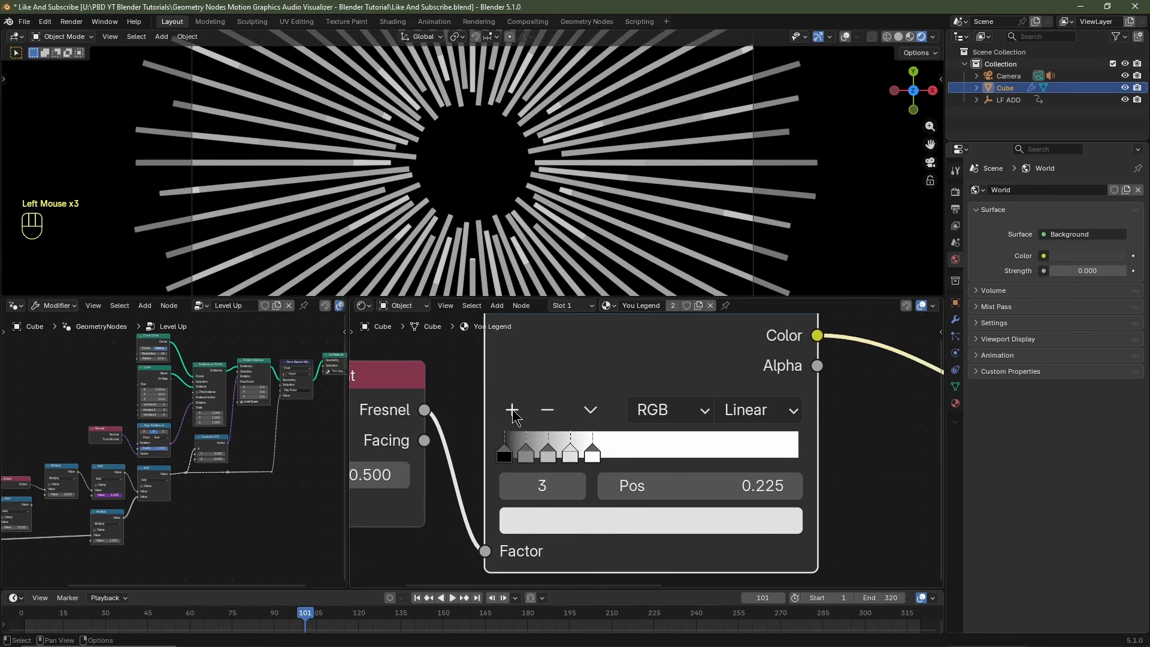
Step: Color the Color Ramp's last stop at 0.300 bright green (#13FF00FF) and the stop at 0.225 golden yellow
click(594, 456)
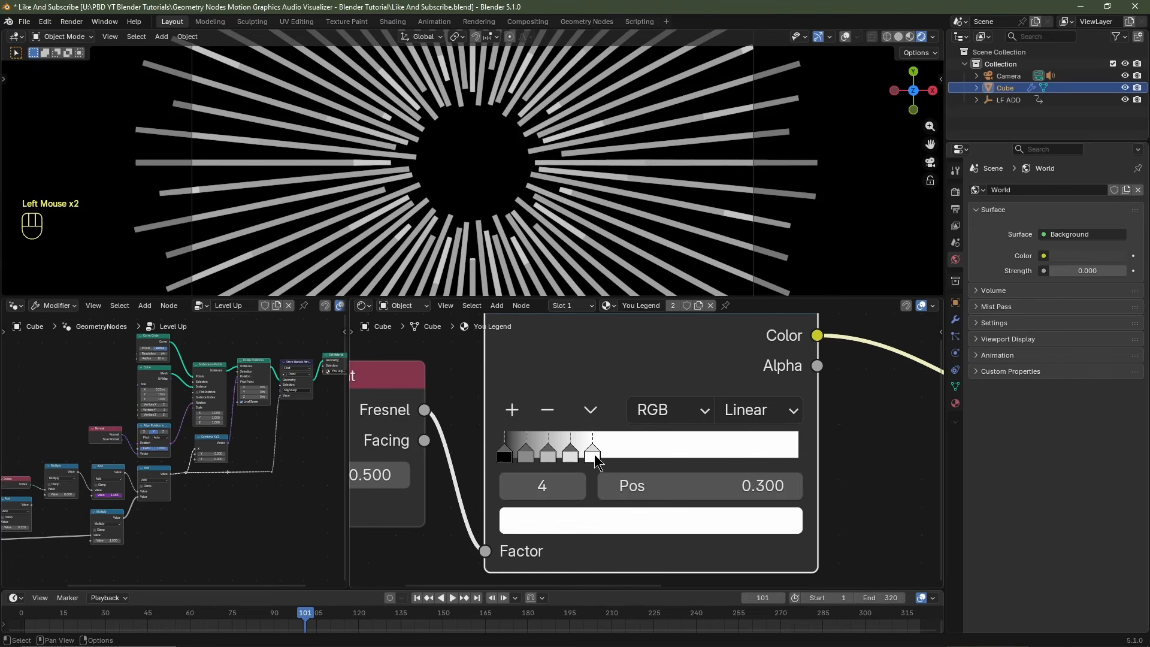
click(594, 521)
click(526, 96)
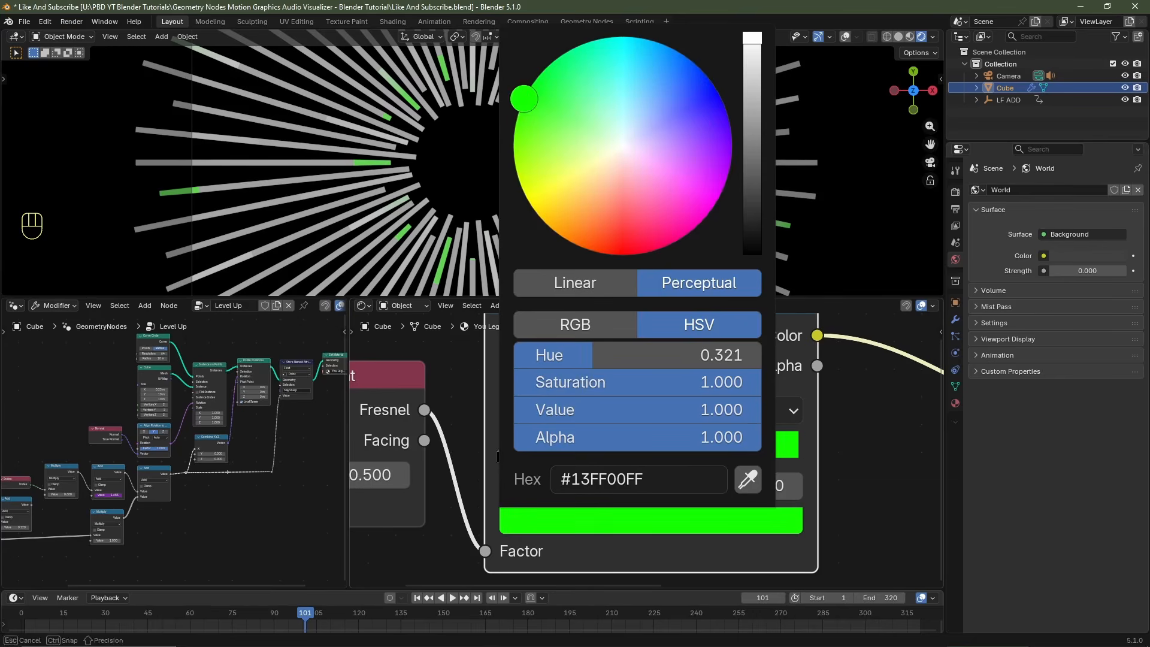
click(570, 456)
click(565, 517)
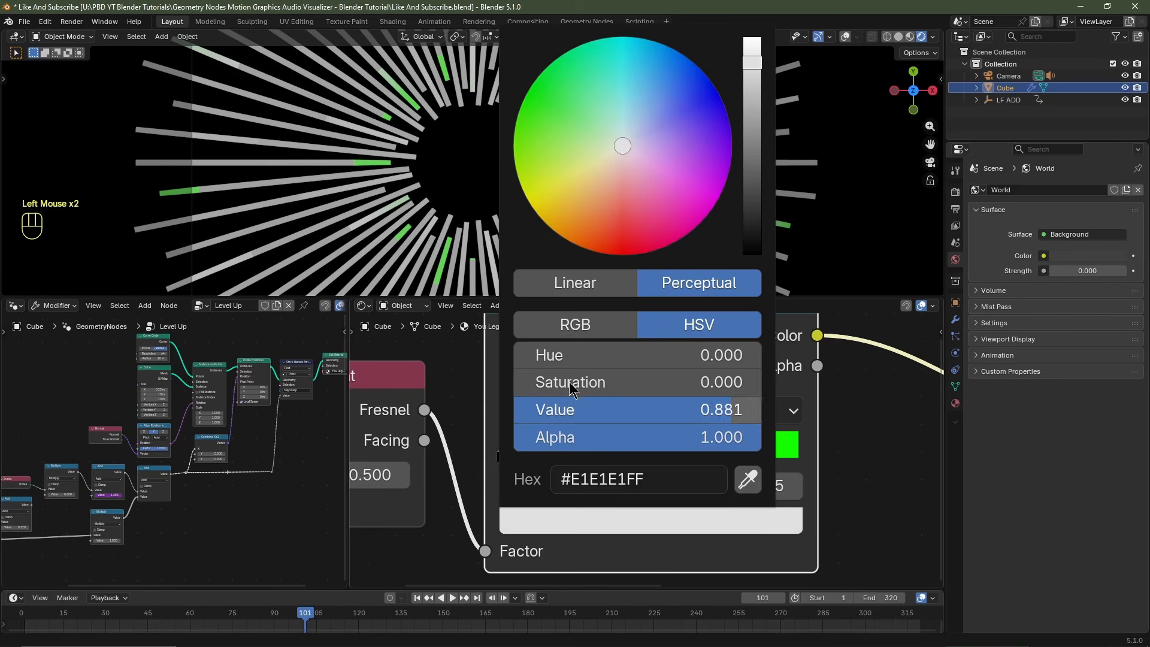
click(594, 175)
drag(594, 175, 544, 220)
scroll(542, 222, up, 3)
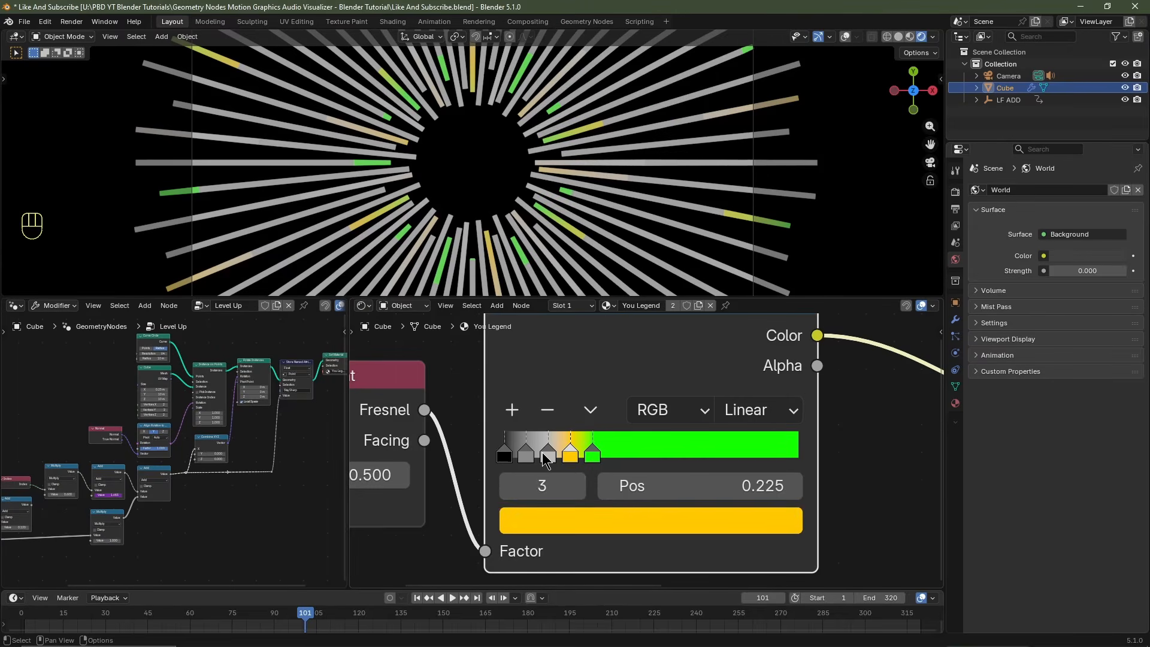
Step: Color the Color Ramp's stop at 0.150 crimson red and the stop at 0.075 saturated blue
click(545, 455)
click(553, 520)
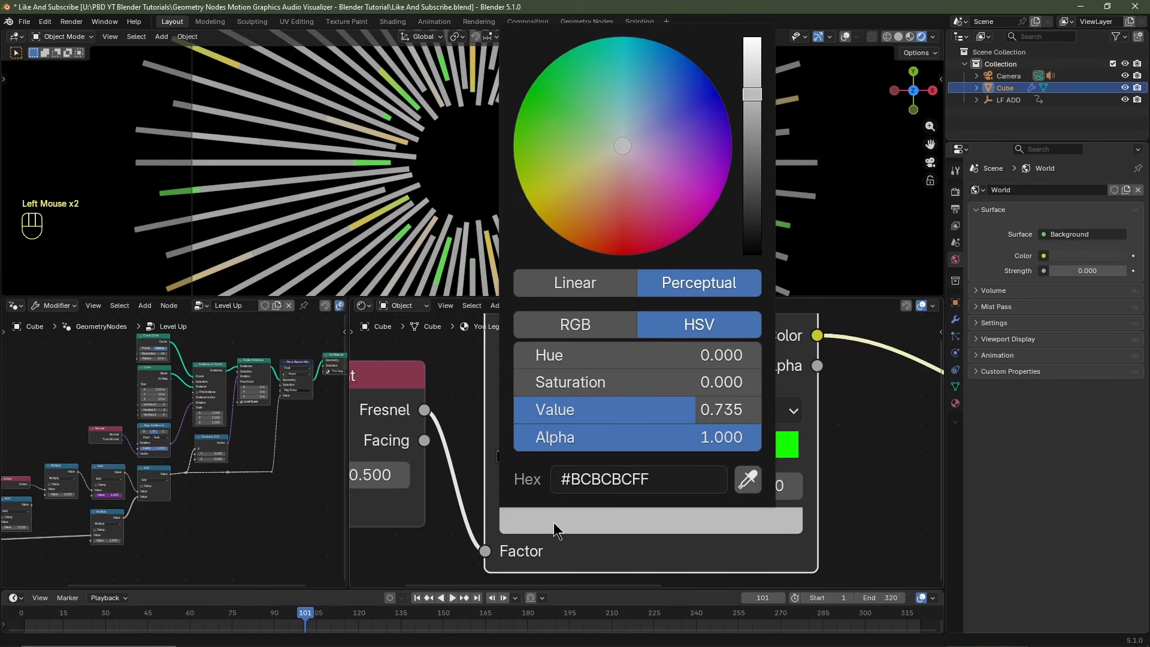
mouse_move(627, 227)
mouse_down()
mouse_move(639, 253)
mouse_move(655, 250)
mouse_up()
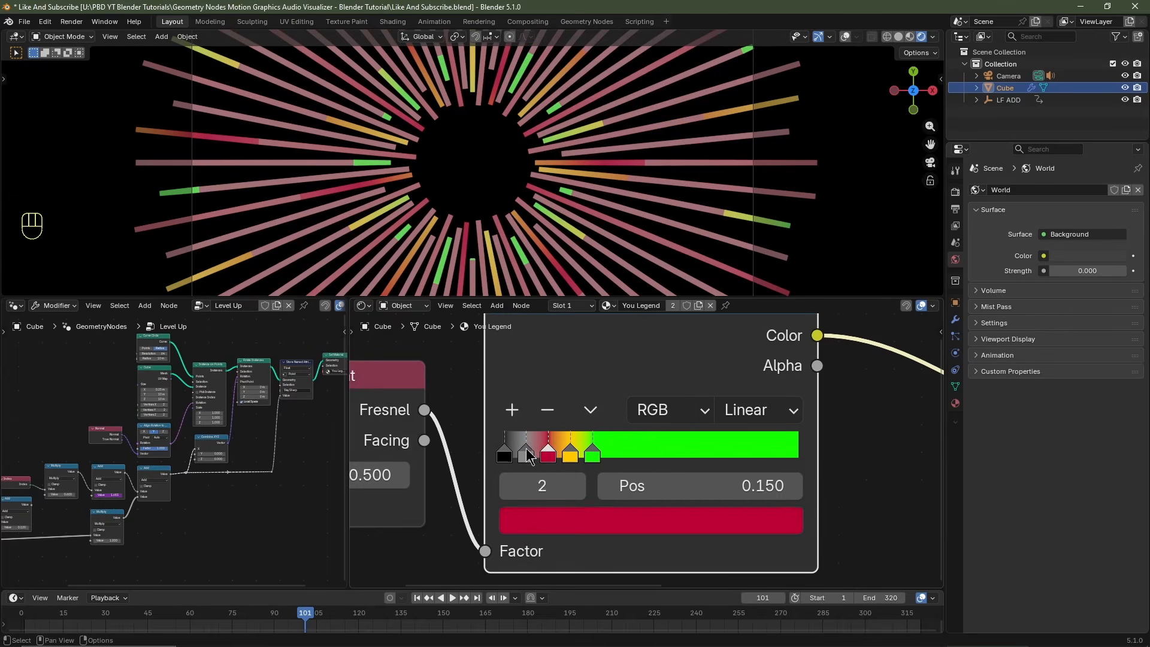
click(528, 453)
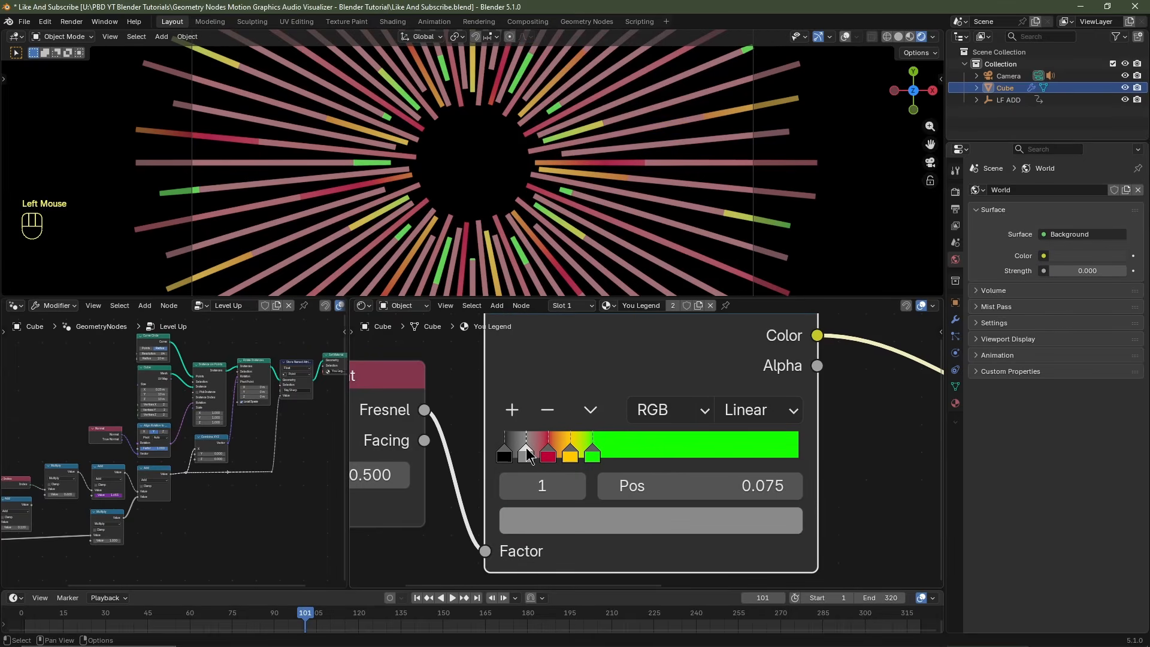
click(542, 523)
click(623, 30)
Step: Insert a Hue/Saturation/Value node on the link between the Color Ramp and the Emission node
scroll(602, 474, down, 3)
key(shift+a)
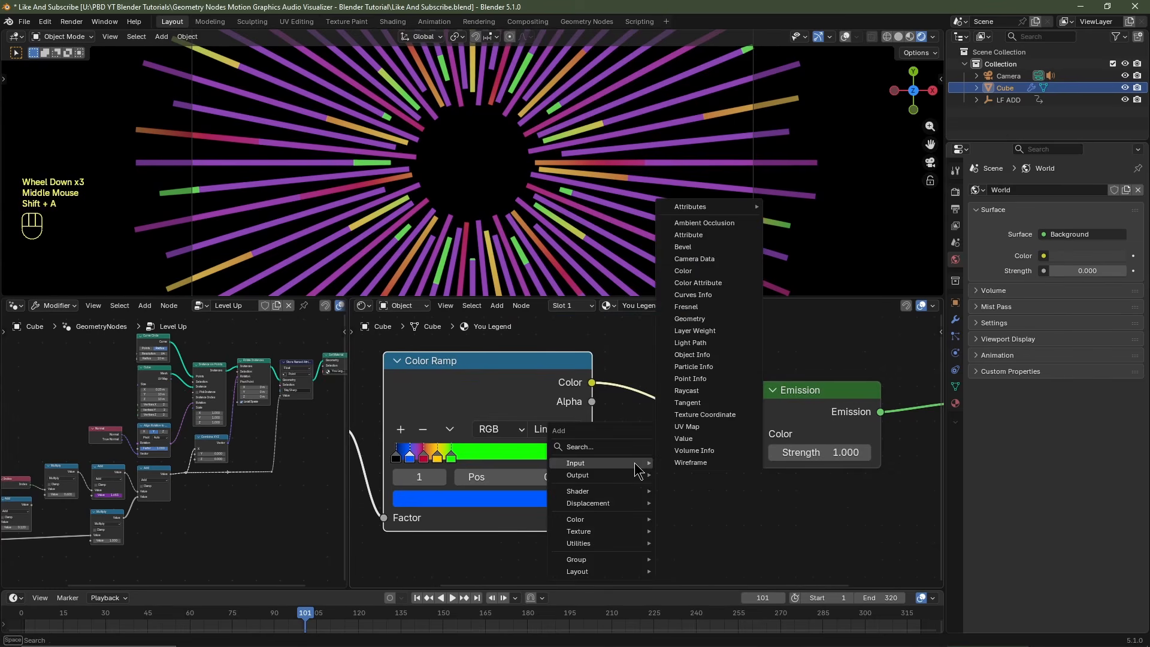
mouse_move(575, 519)
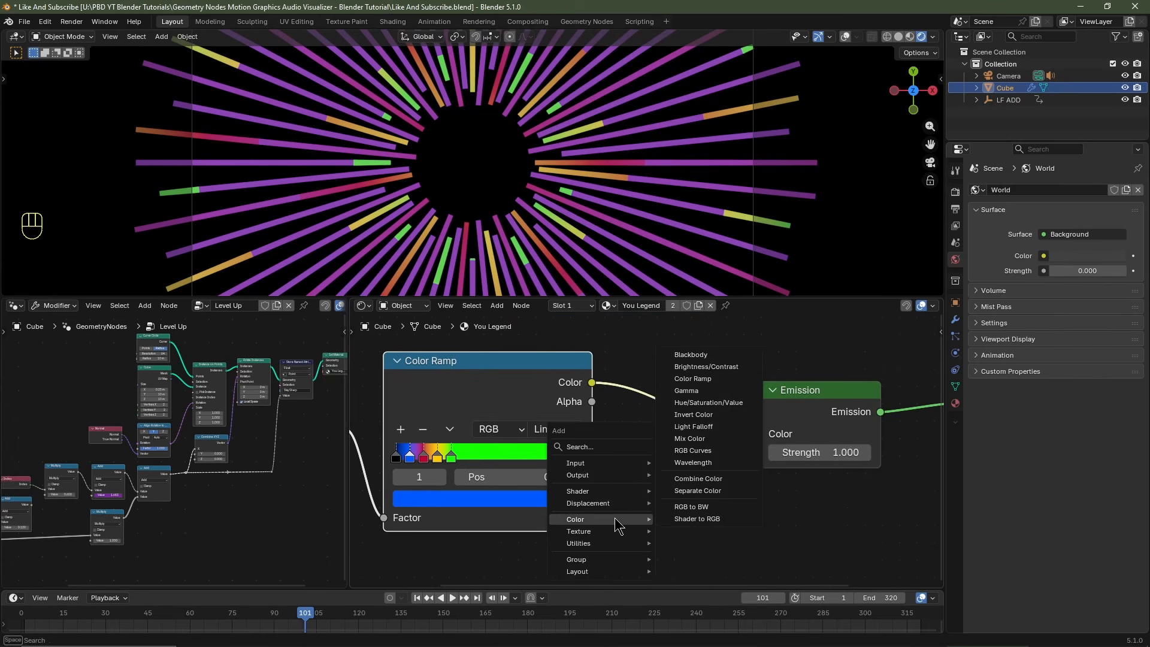
click(708, 403)
click(627, 369)
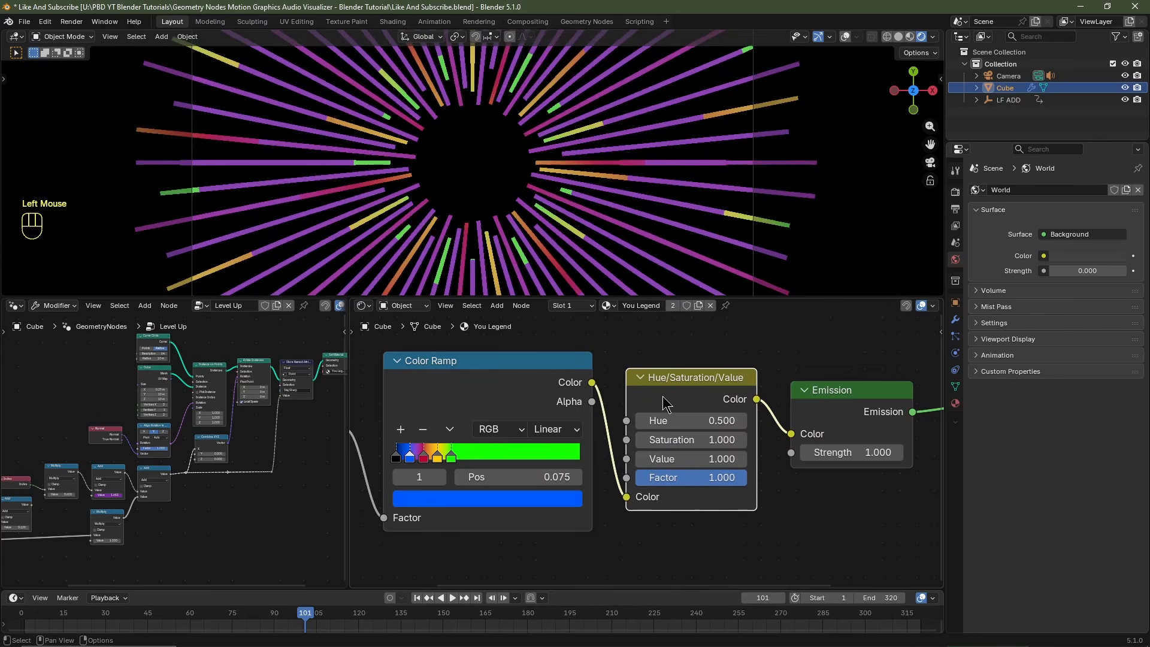
drag(682, 392, 683, 455)
Step: Add an Attribute node to the material, placed below and left of the Layer Weight node
scroll(682, 457, down, 3)
middle_drag(682, 456, 768, 431)
middle_drag(296, 424, 231, 478)
scroll(231, 438, up, 7)
middle_drag(231, 439, 202, 473)
scroll(231, 484, up, 2)
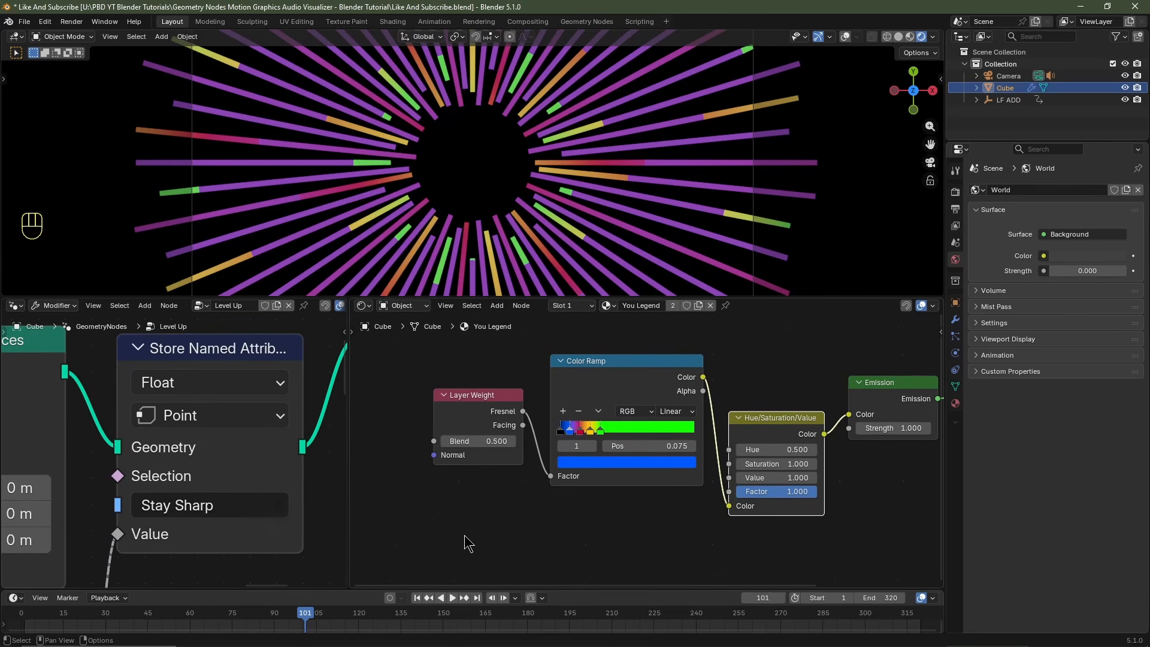
middle_drag(463, 537, 521, 510)
key(shift+a)
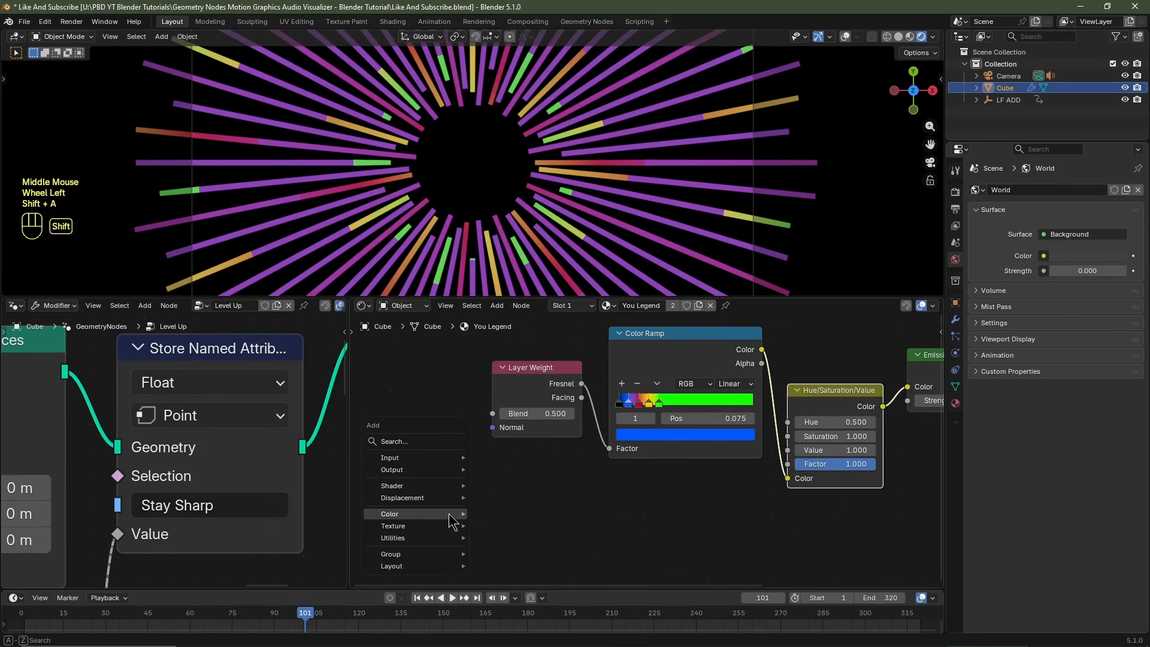
mouse_move(453, 523)
text(at)
click(479, 517)
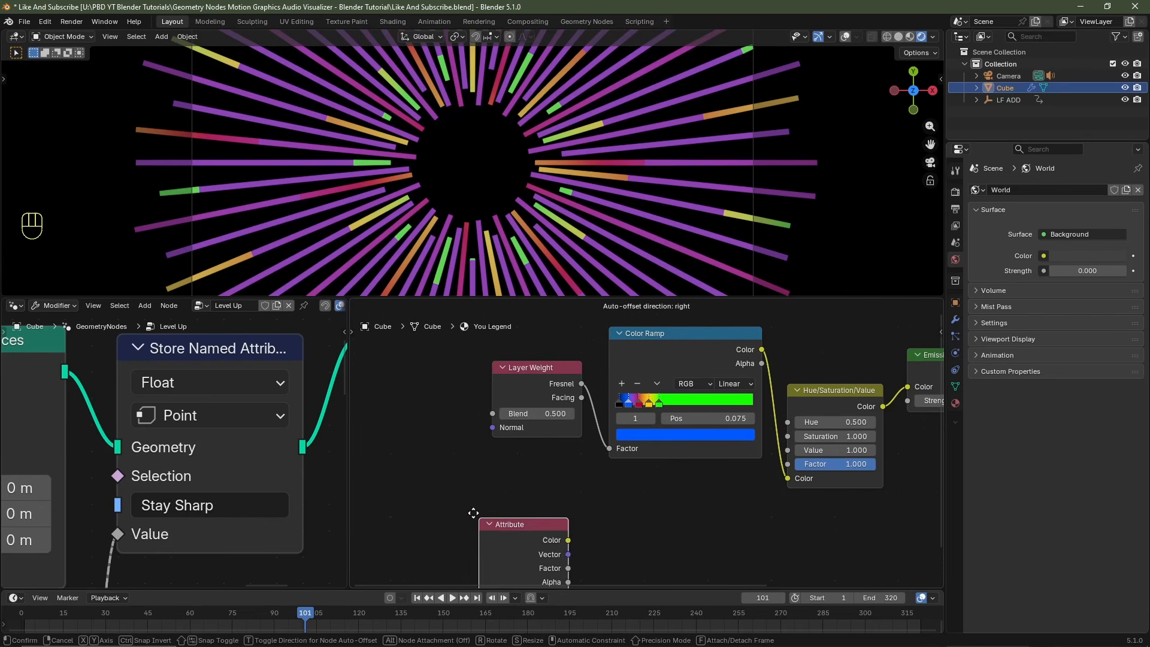
click(386, 464)
middle_drag(472, 555, 482, 531)
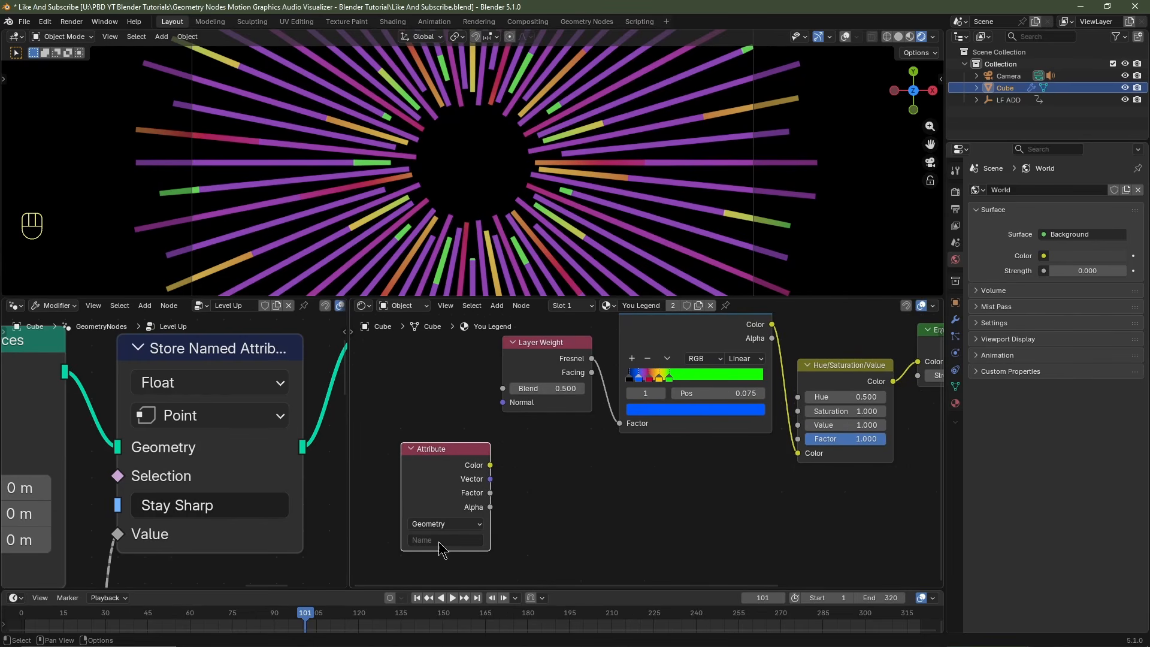
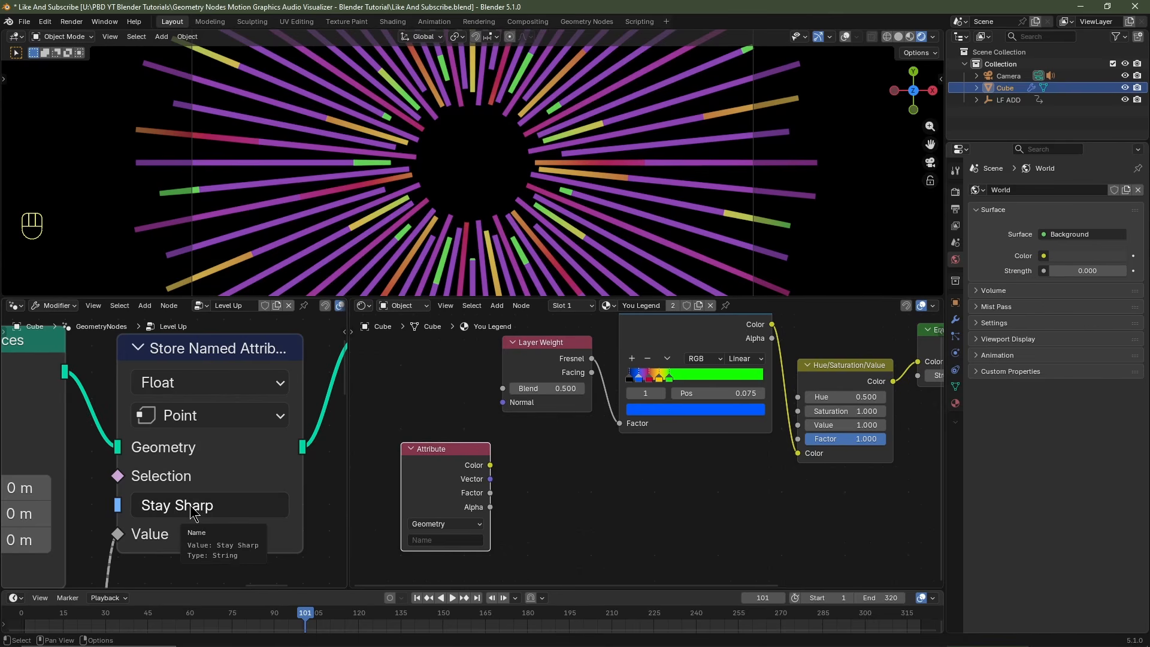
Step: Copy the stored attribute name Stay Sharp into the Attribute node and connect its Factor output to the Hue/Saturation/Value node's Hue
key(ctrl+c)
scroll(503, 447, up, 2)
middle_drag(509, 568, 564, 507)
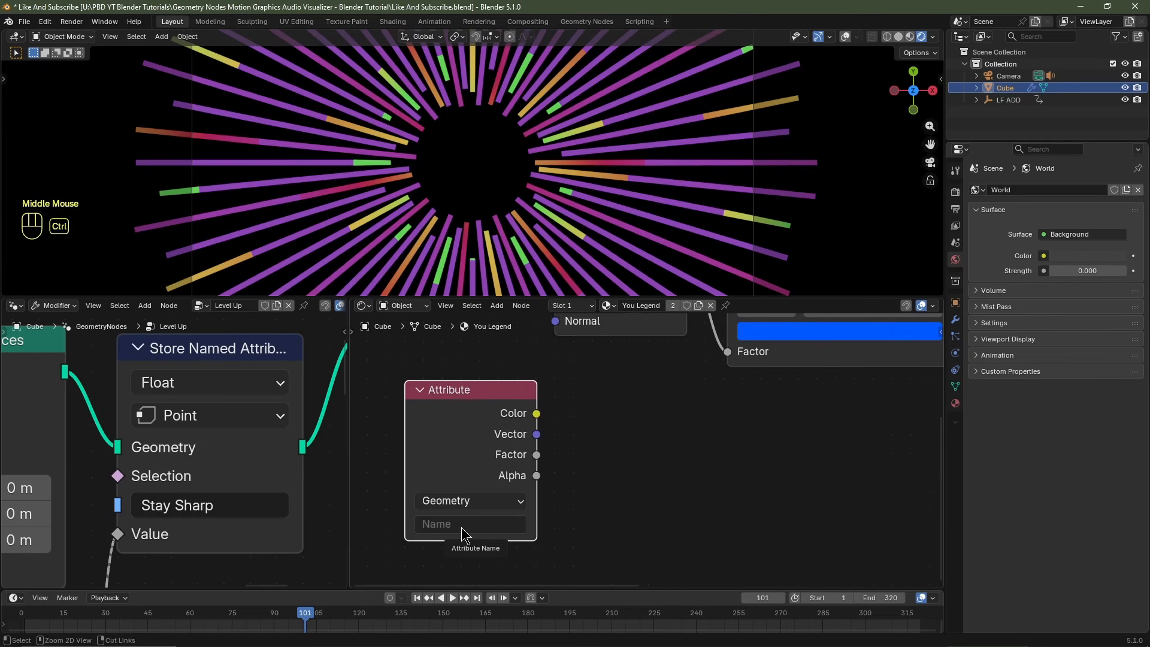
key(ctrl+v)
scroll(580, 496, down, 2)
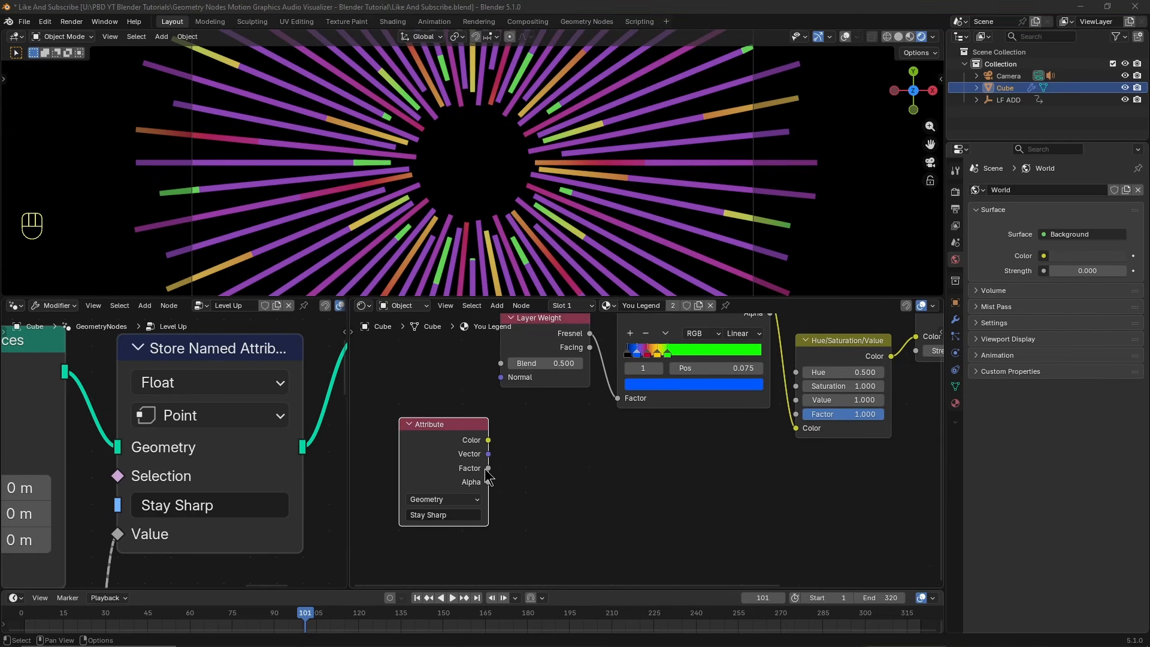
drag(488, 468, 796, 372)
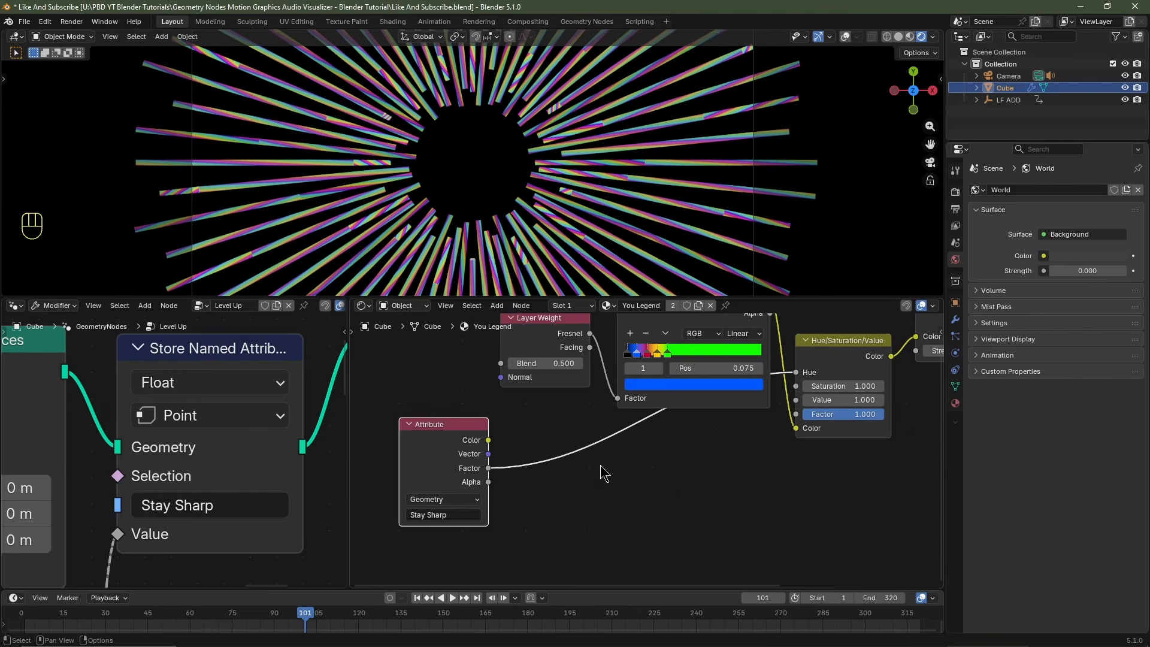
Step: Insert a Math node set to Multiply with a value of 1 between the Attribute's Factor and the Hue input
key(shift+a)
mouse_move(602, 489)
mouse_move(653, 494)
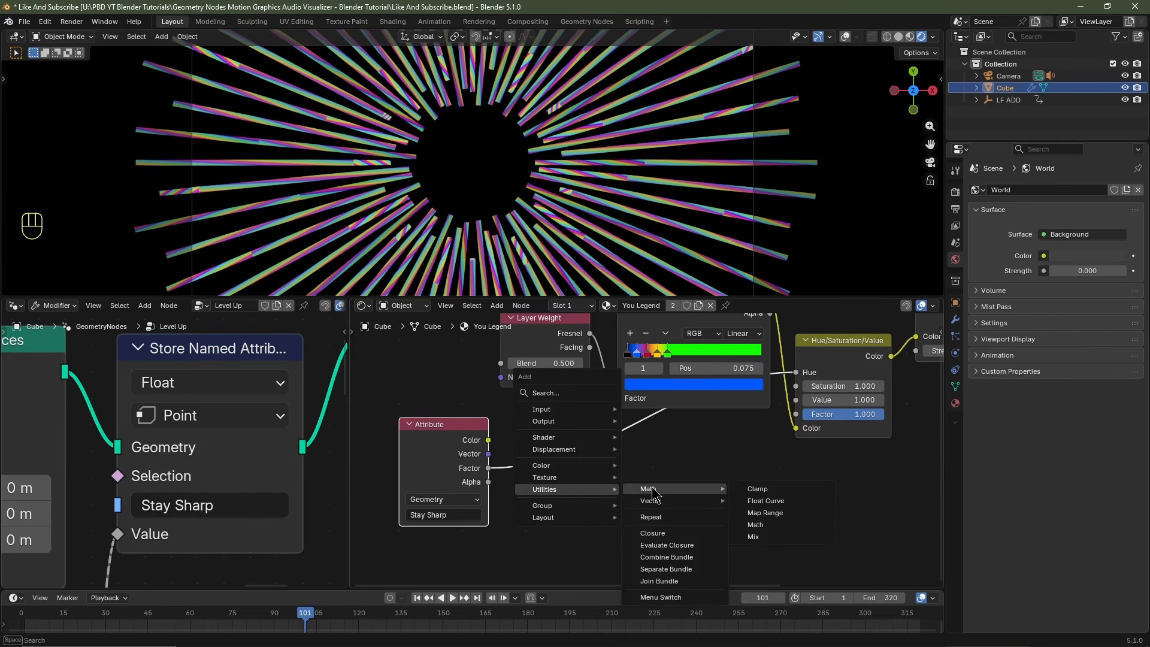
click(755, 525)
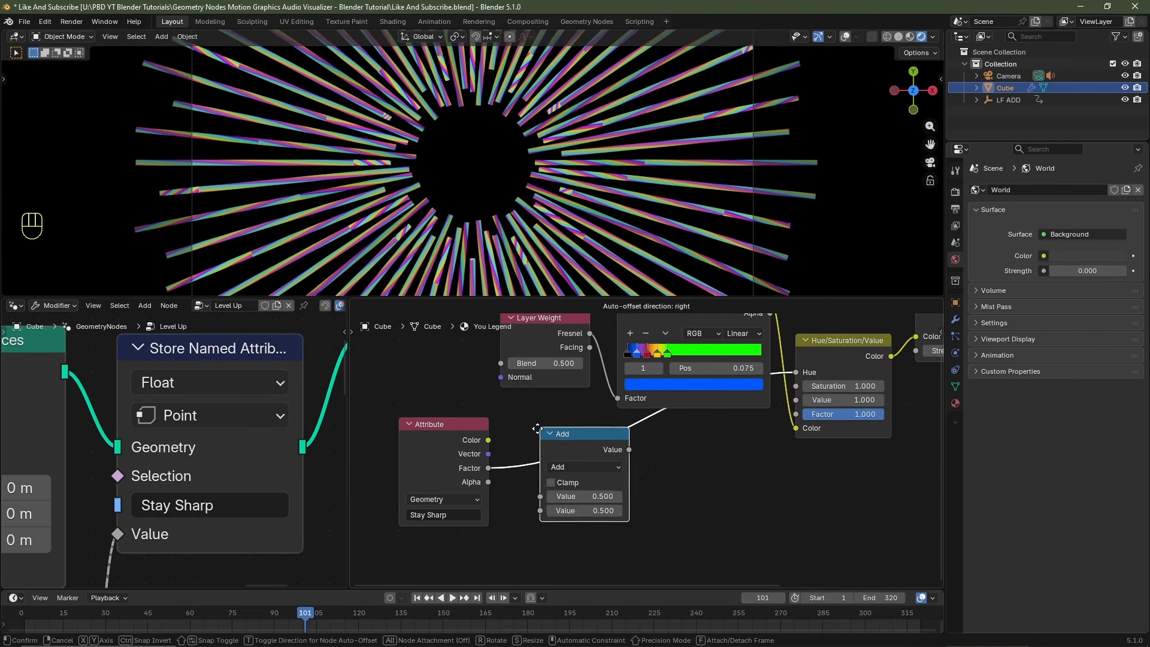
click(530, 437)
drag(529, 439, 674, 438)
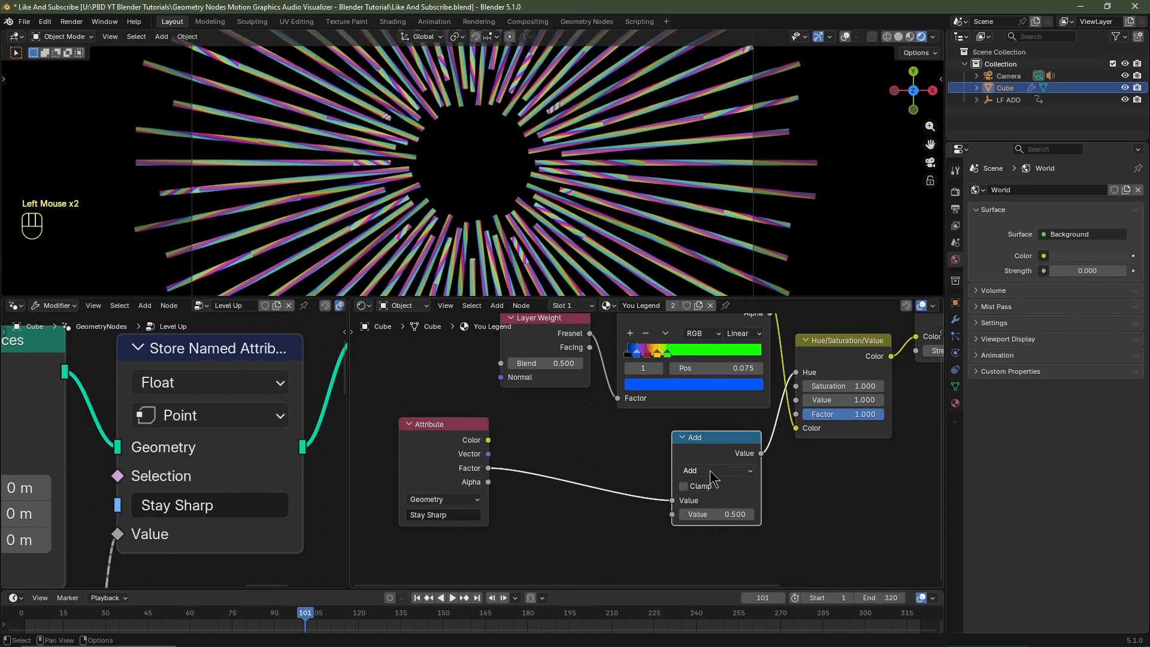
click(710, 472)
click(288, 338)
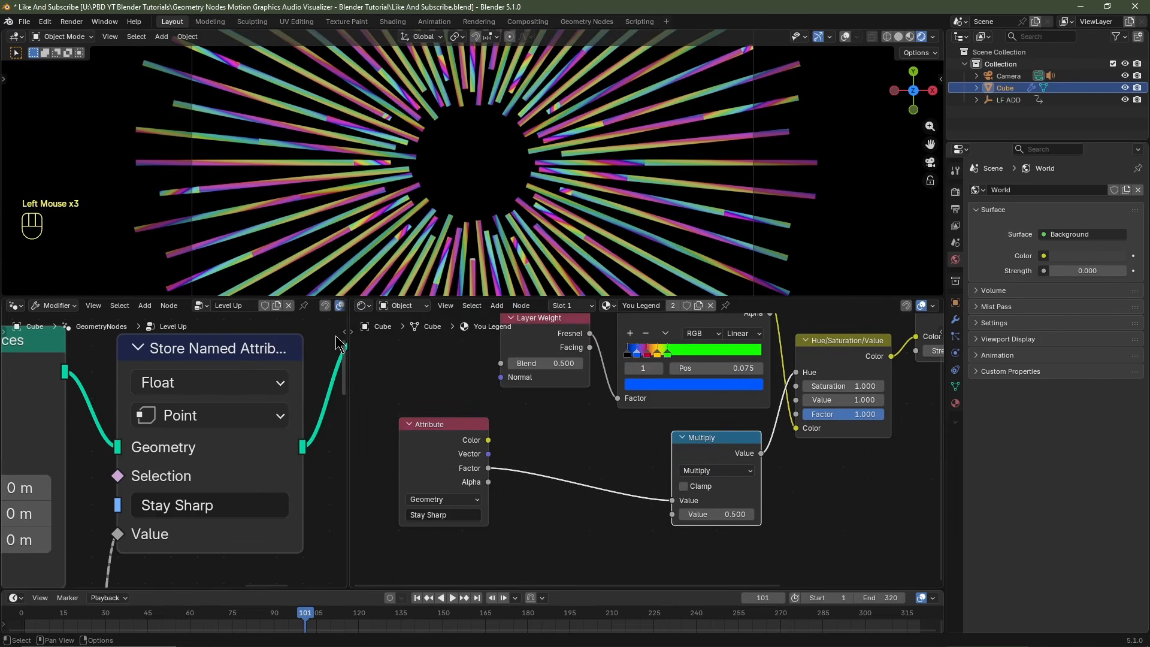
click(732, 519)
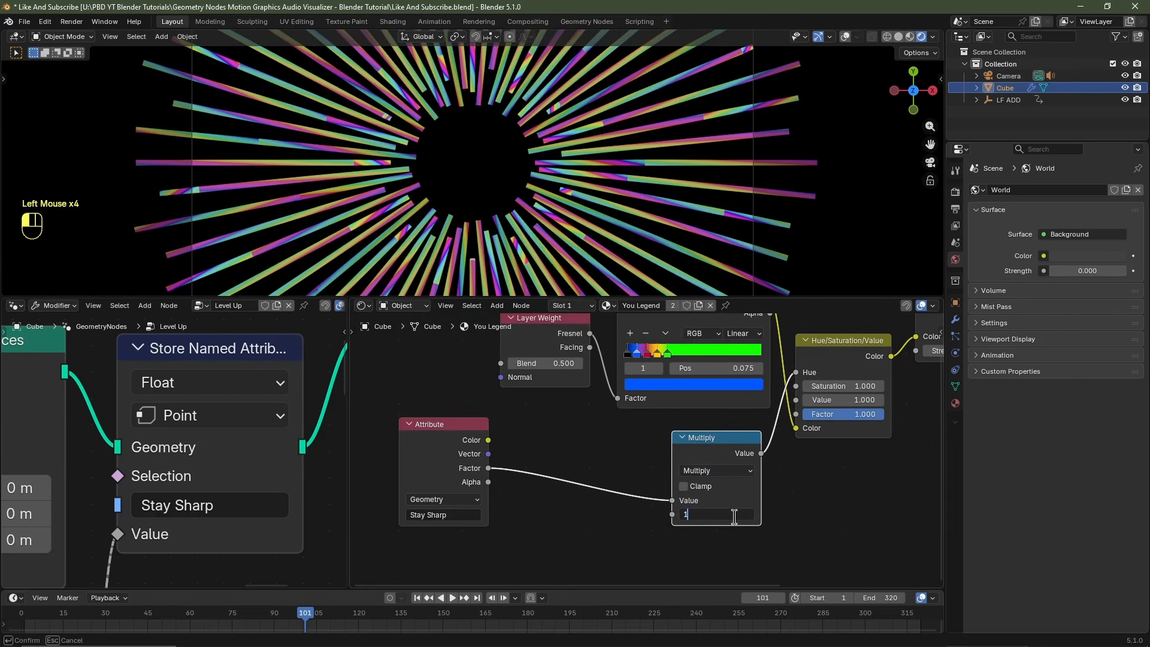
text(1)
key(Return)
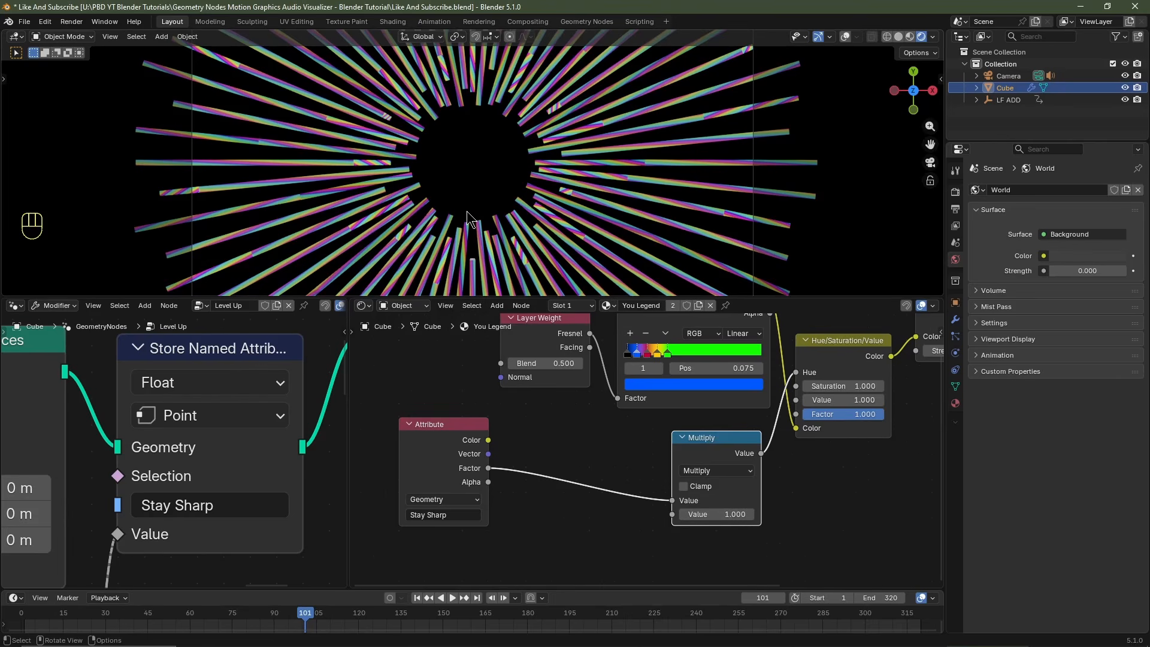
Step: Change the Store Named Attribute node's domain to Face and play the animation
click(205, 419)
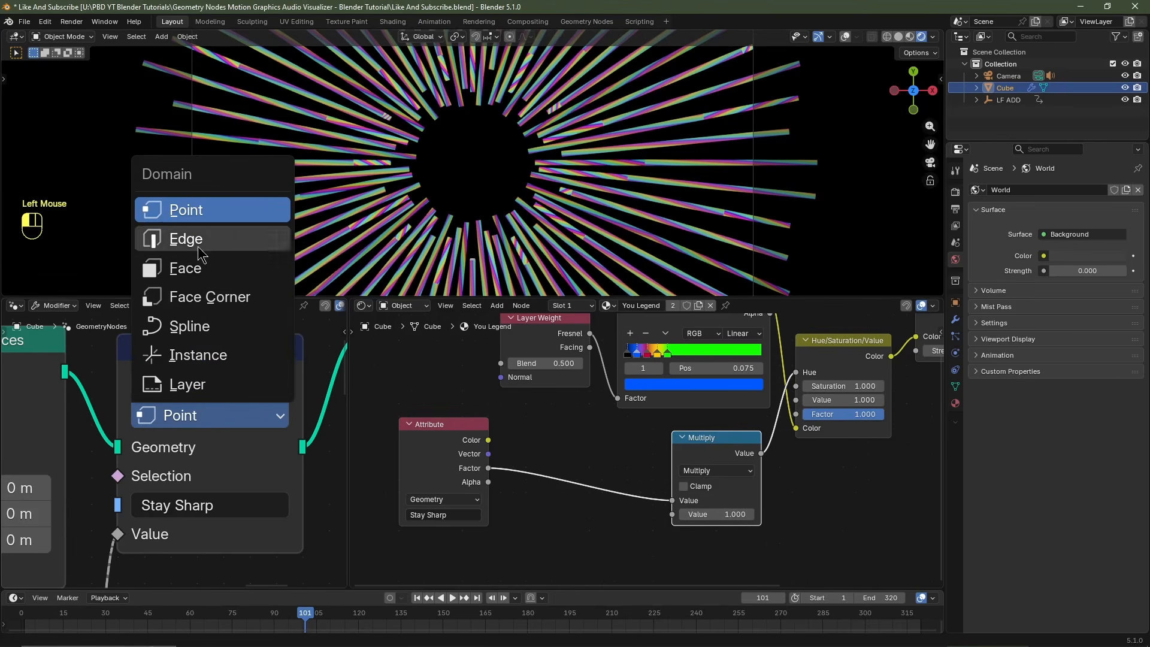
click(196, 269)
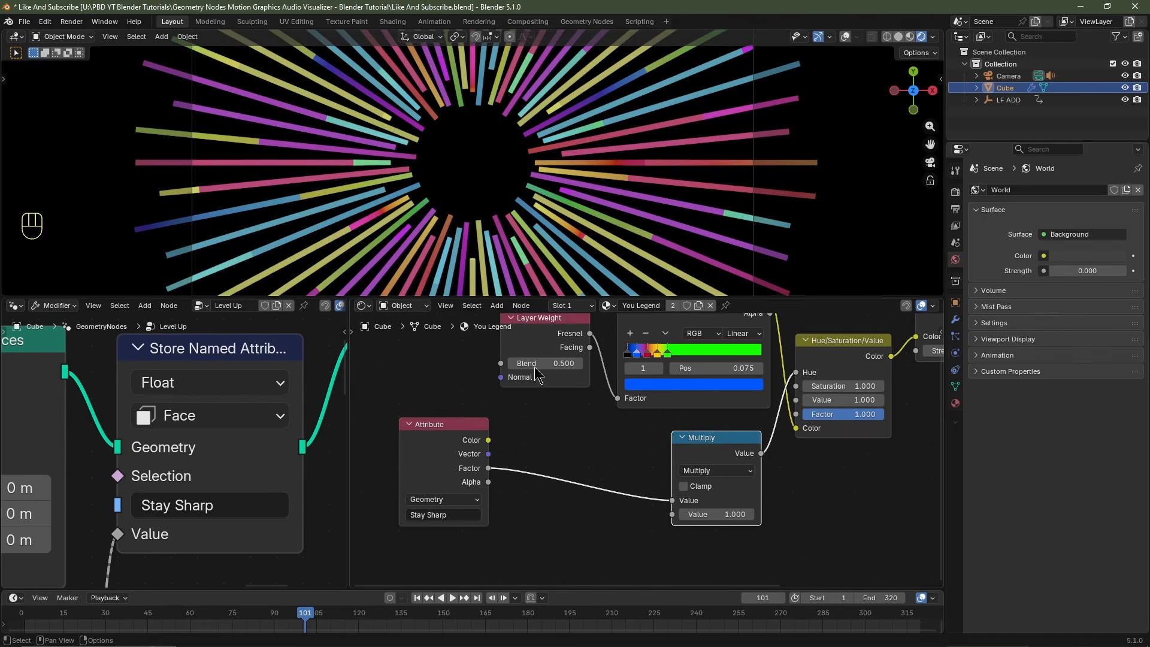
key(space)
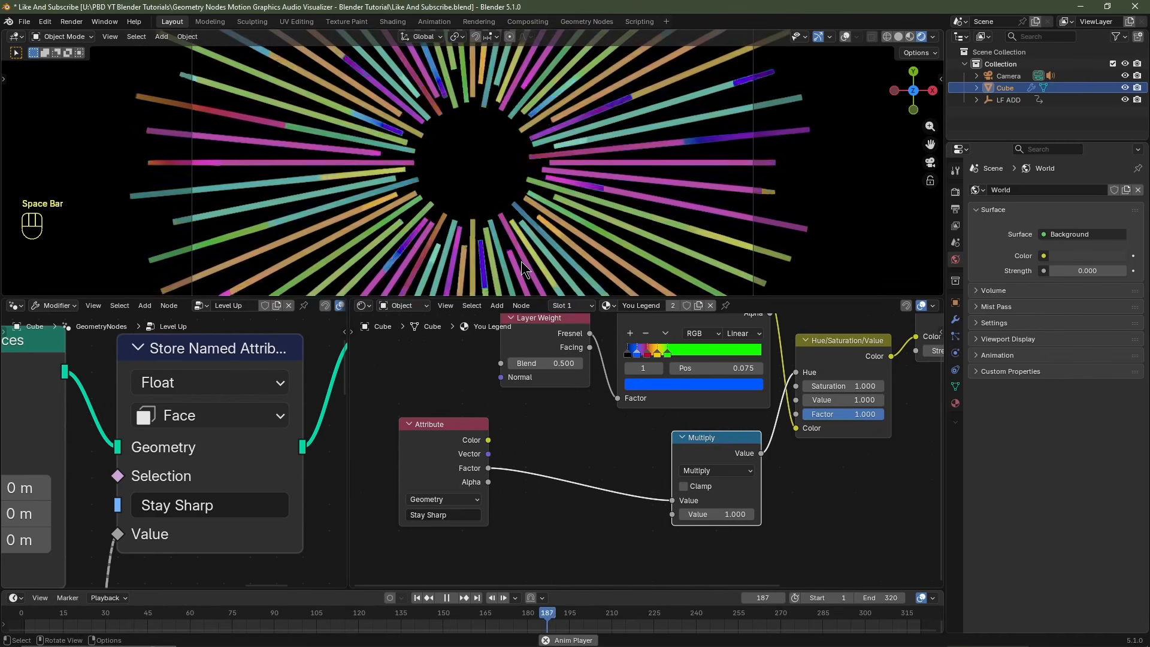
Step: In the Level Up node tree, set the Multiply node feeding the second Add node to 0.5 and play the animation
key(space)
scroll(254, 463, down, 2)
scroll(254, 458, down, 6)
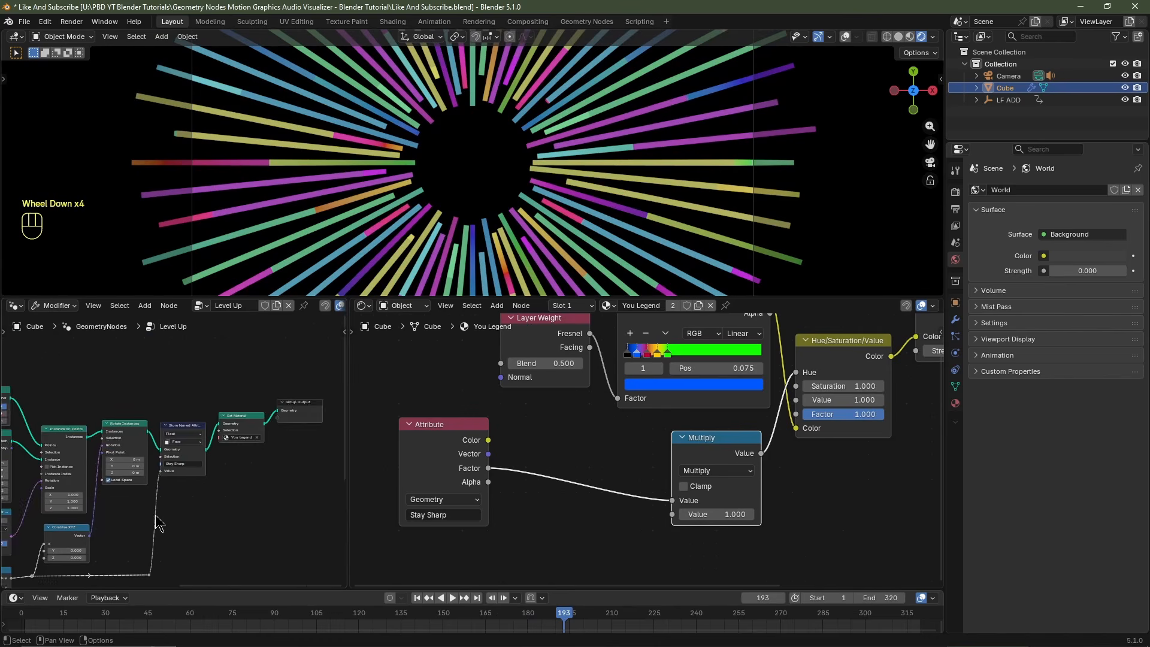
middle_drag(158, 523, 264, 408)
middle_drag(144, 484, 302, 422)
scroll(195, 458, up, 4)
click(195, 457)
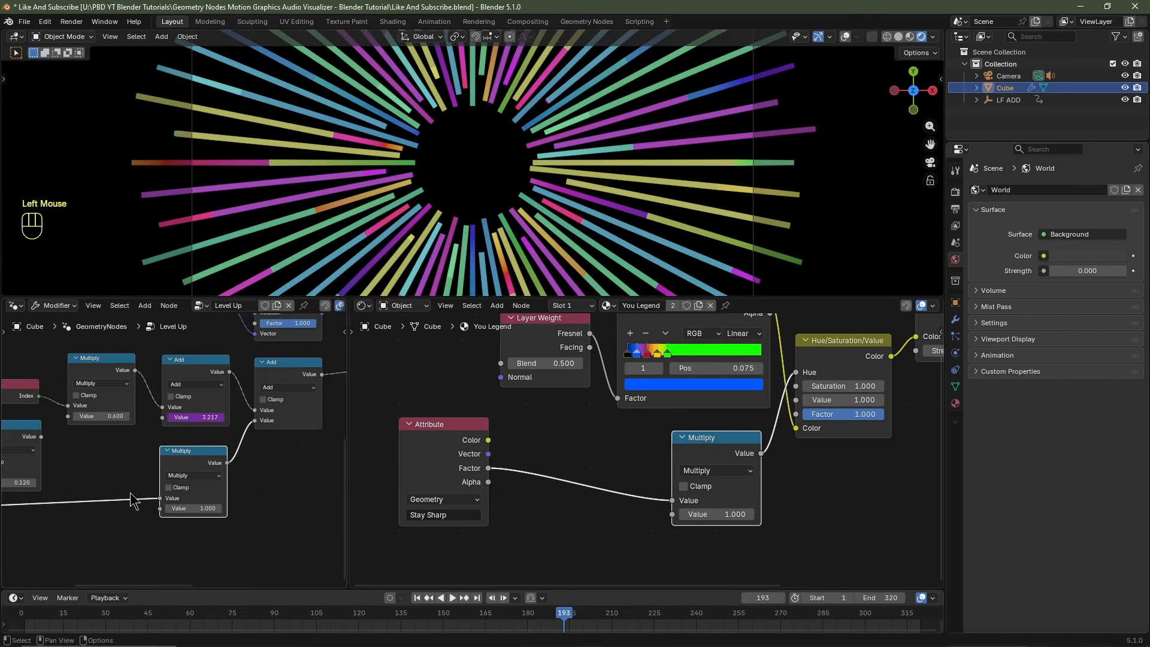
mouse_move(62, 505)
middle_down()
mouse_move(230, 484)
mouse_move(66, 511)
middle_up()
scroll(230, 484, left, 1)
scroll(200, 523, up, 2)
click(202, 515)
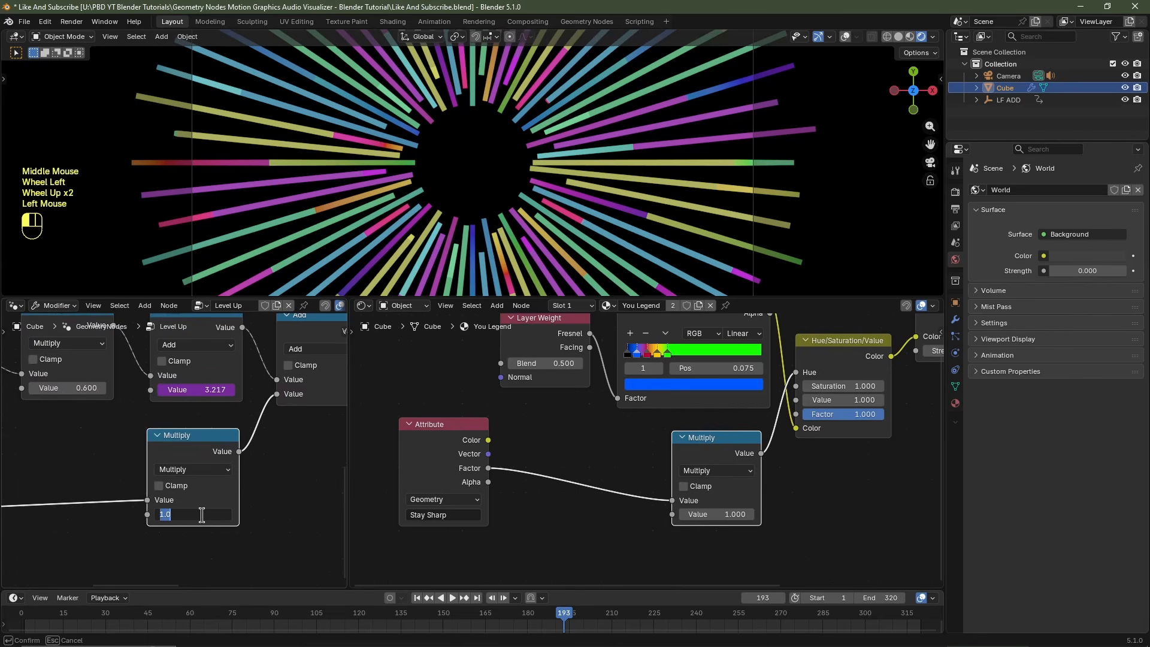
text(.5)
key(Return)
key(space)
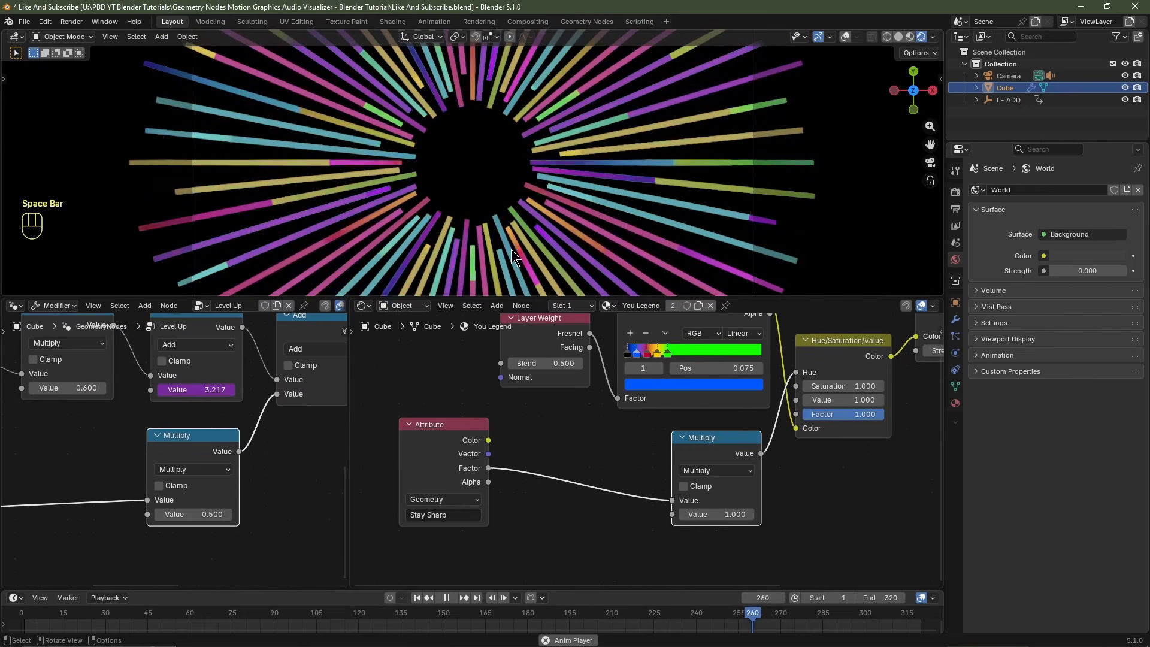
key(space)
Step: Try a value of 0.5 in the material's Multiply node during playback and restore its value to 1
click(723, 514)
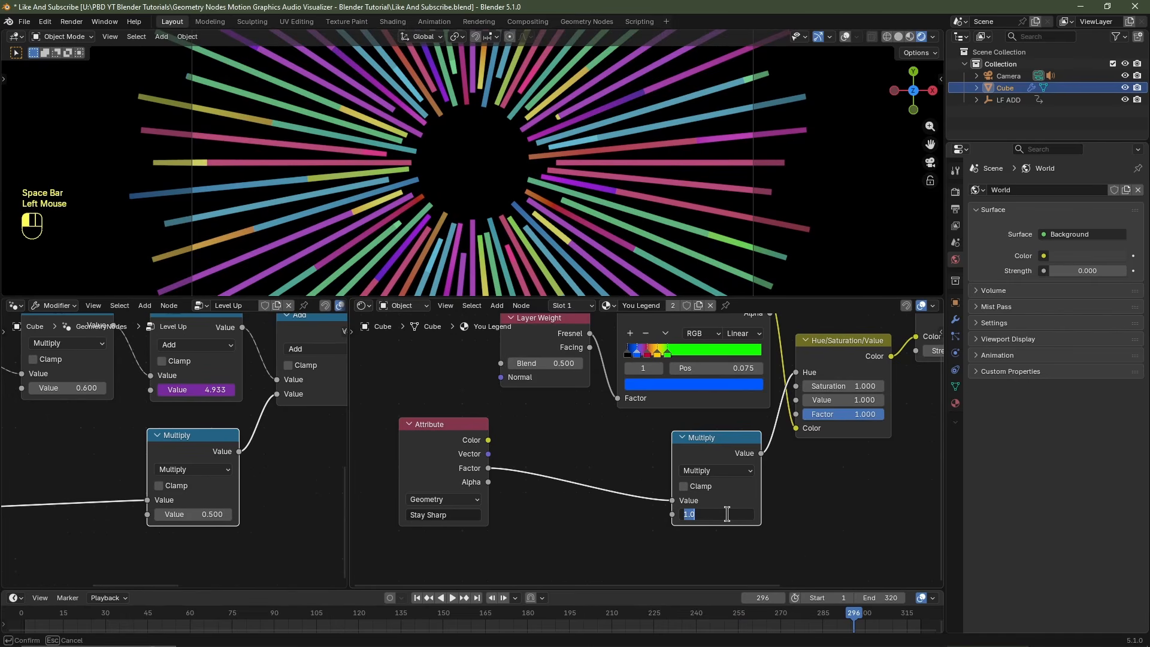
text(.5)
key(Return)
key(space)
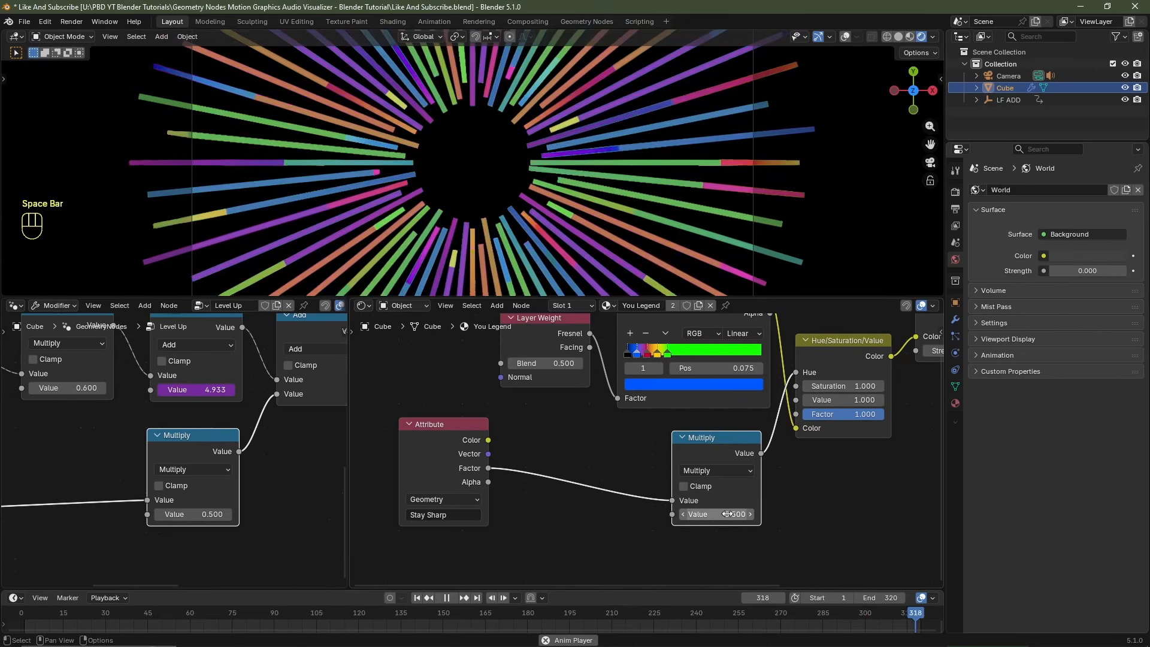
key(space)
click(727, 514)
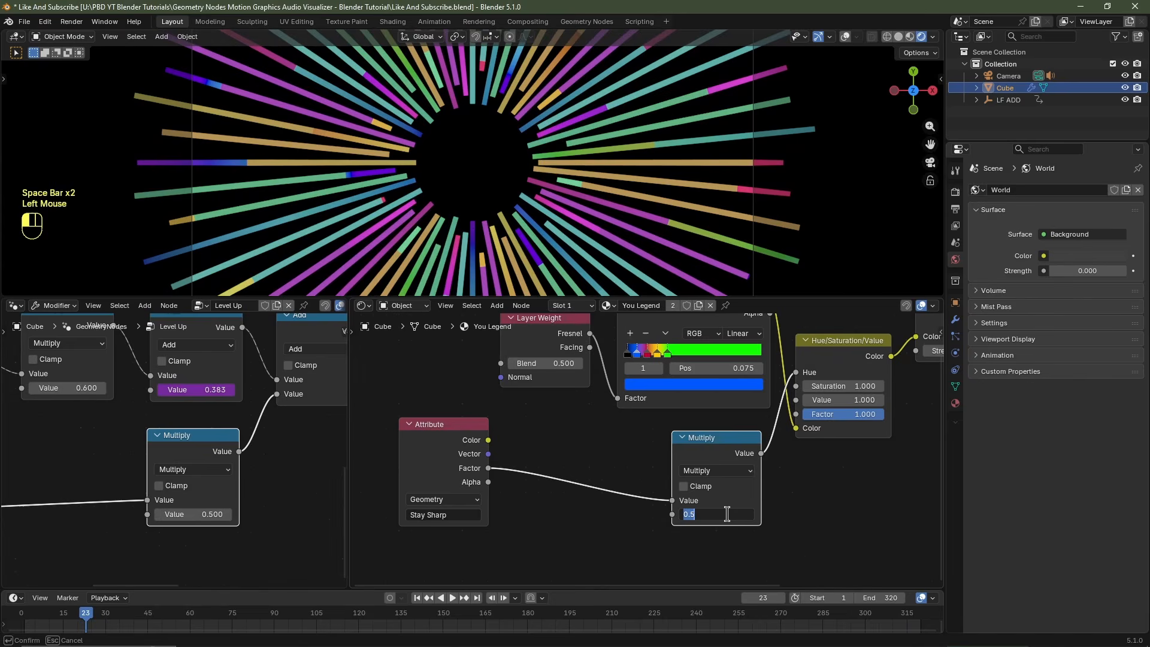
key(Return)
Step: Bunch the Color Ramp's stops closer to the green one, placing the black stop at position 0.114
scroll(727, 514, down, 5)
middle_drag(727, 514, 587, 512)
scroll(548, 423, up, 6)
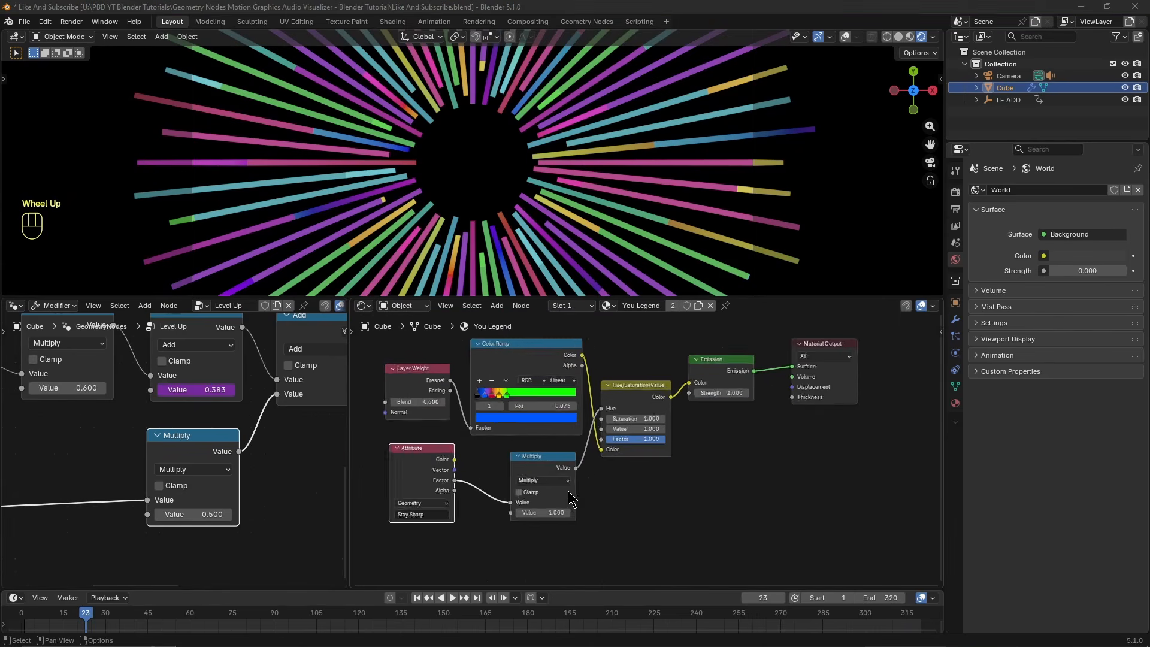
middle_drag(549, 423, 628, 507)
scroll(557, 495, up, 4)
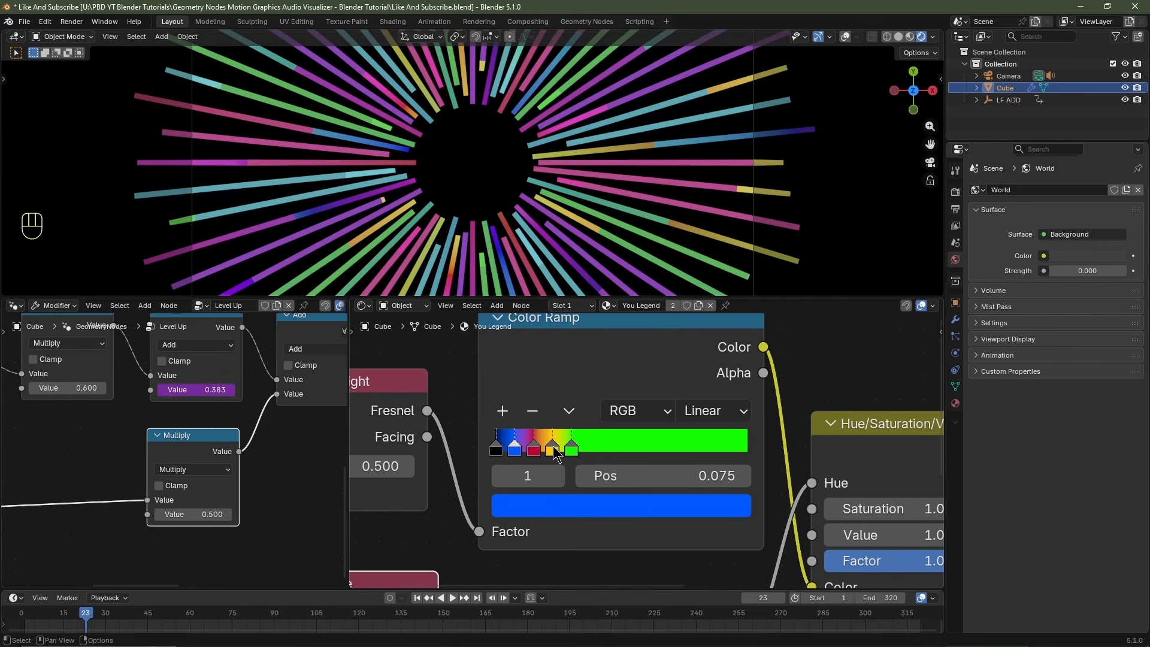
drag(555, 456, 526, 448)
click(499, 447)
scroll(529, 209, down, 5)
scroll(530, 208, up, 3)
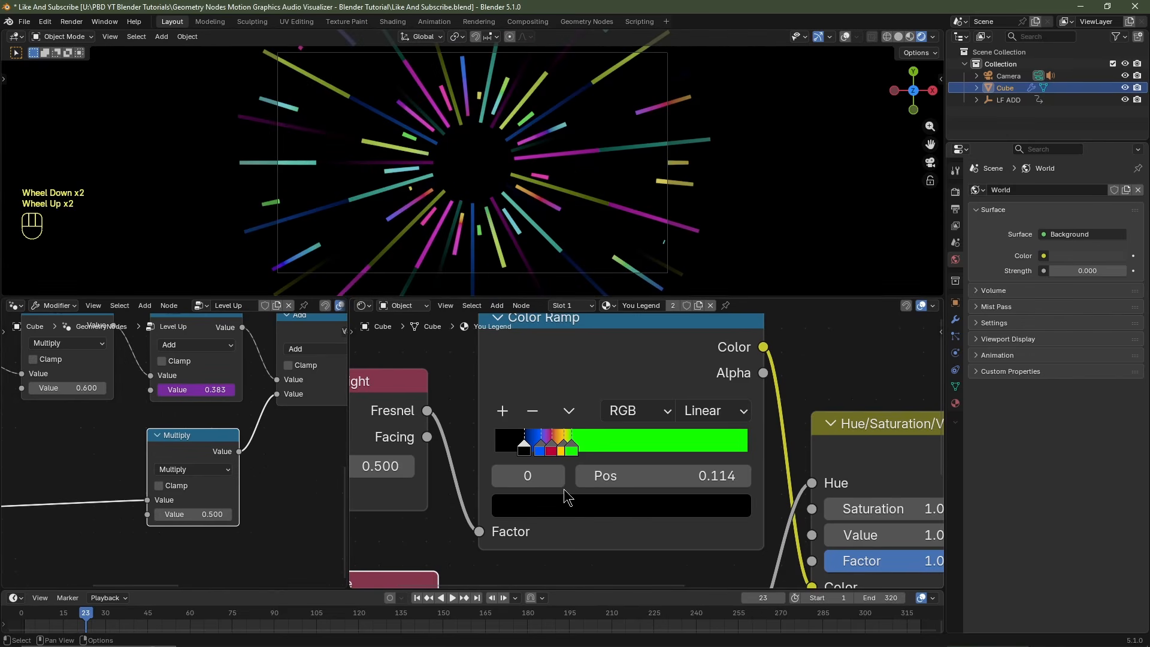
Step: Lower the Emission node and connect a new Layer Weight node's Fresnel output, with Blend 0.1, to the Emission Strength
scroll(612, 493, down, 3)
middle_drag(764, 563, 588, 504)
scroll(602, 467, up, 2)
drag(646, 341, 669, 453)
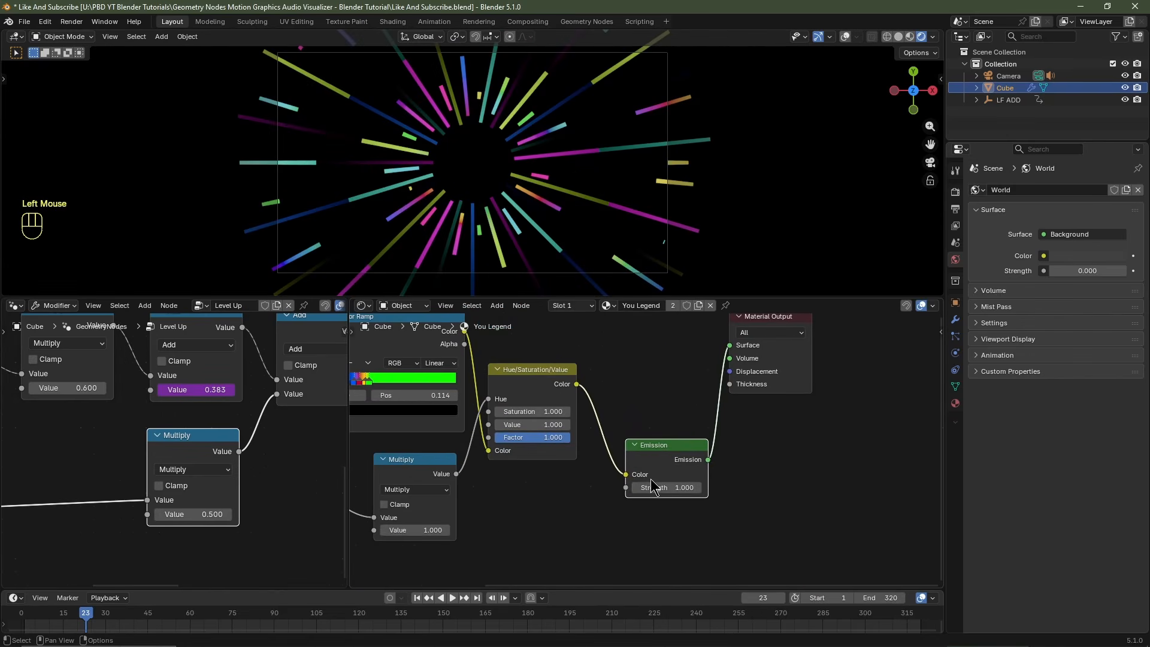
middle_drag(644, 497, 548, 511)
key(shift+a)
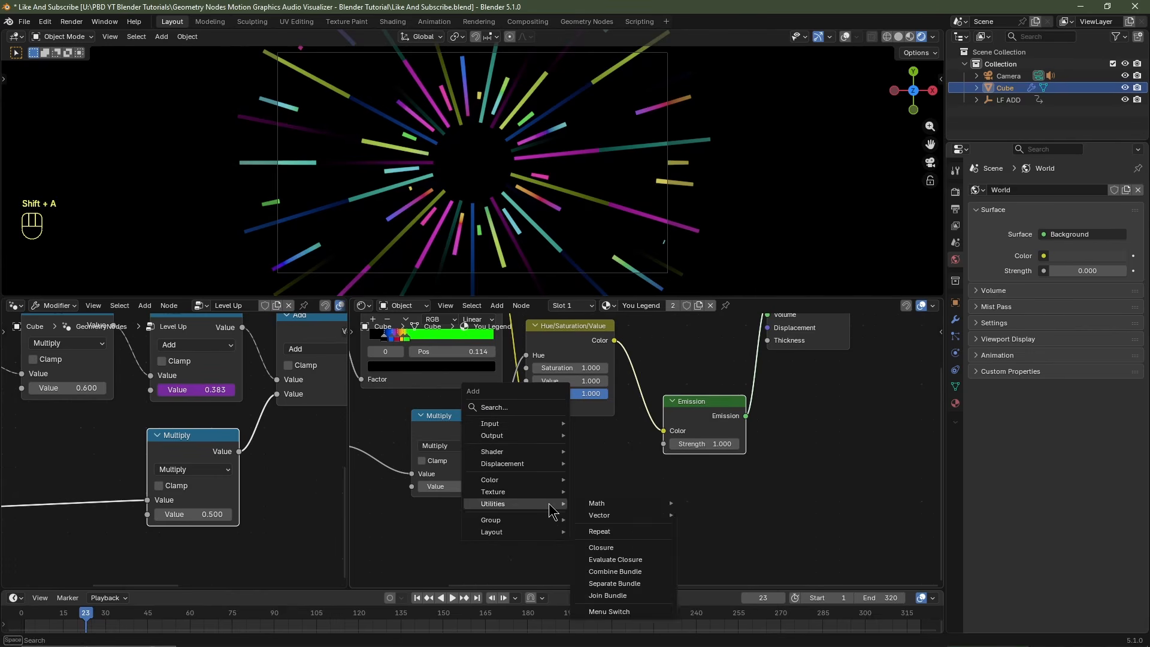
mouse_move(542, 435)
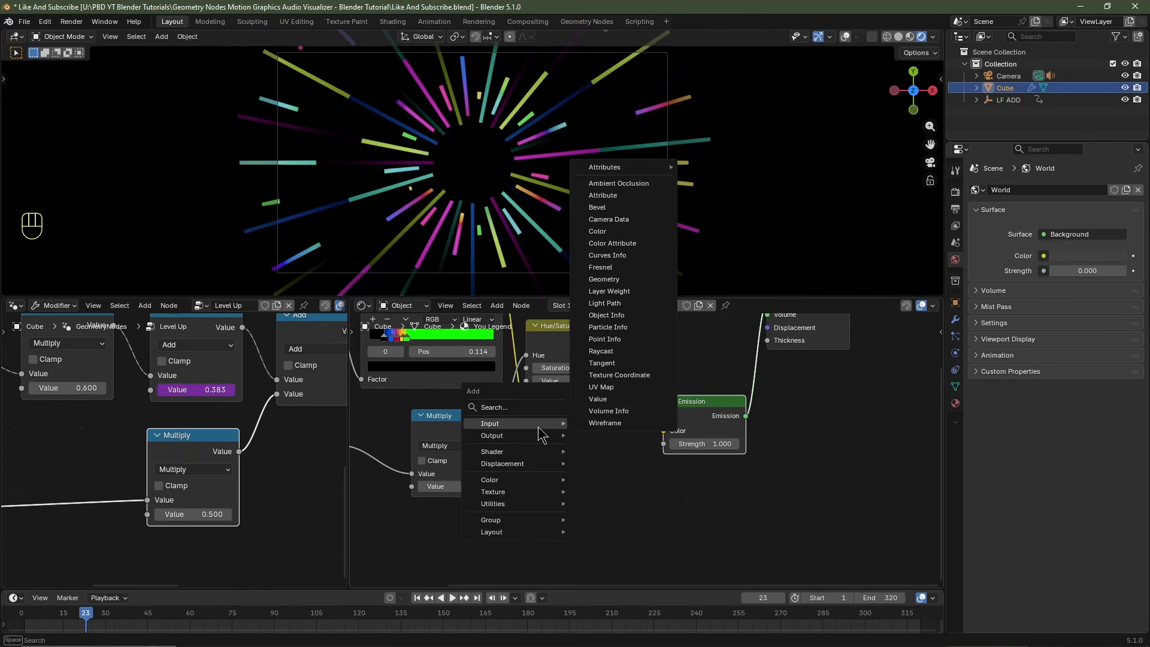
click(617, 290)
click(417, 485)
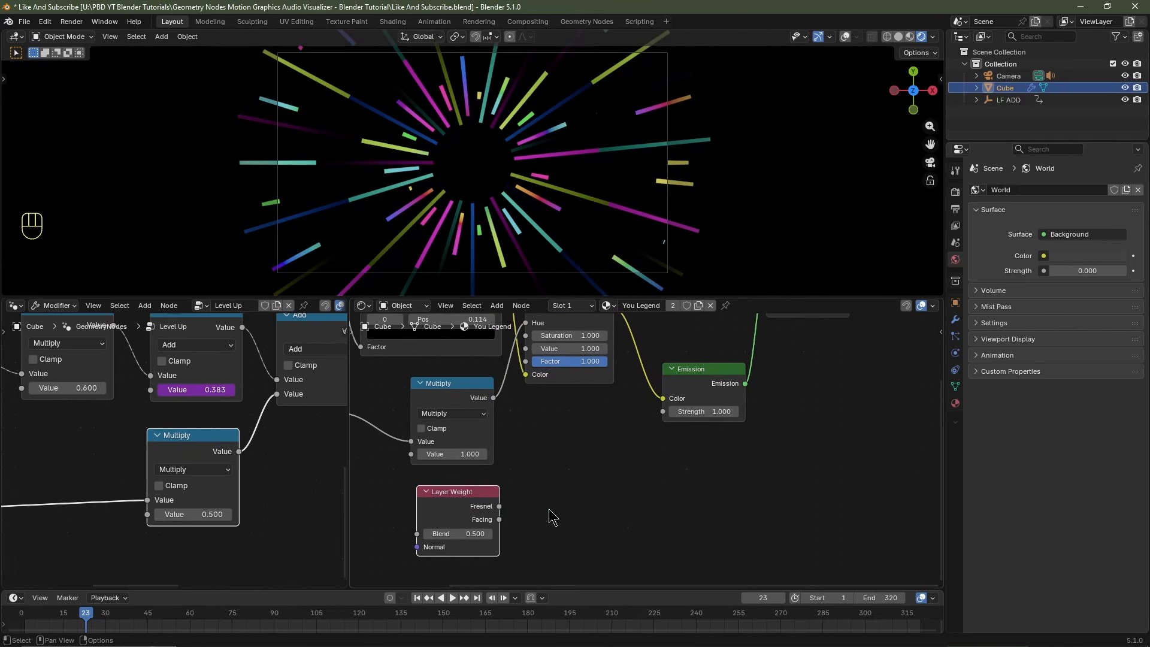
drag(500, 507, 664, 424)
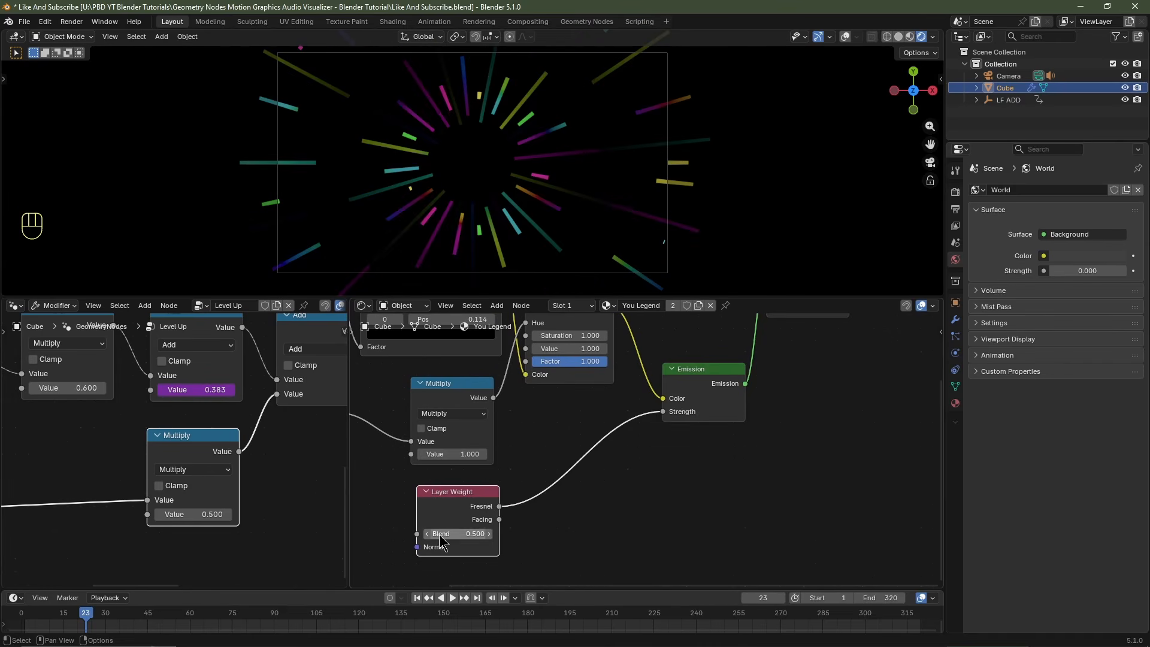
drag(427, 535, 413, 535)
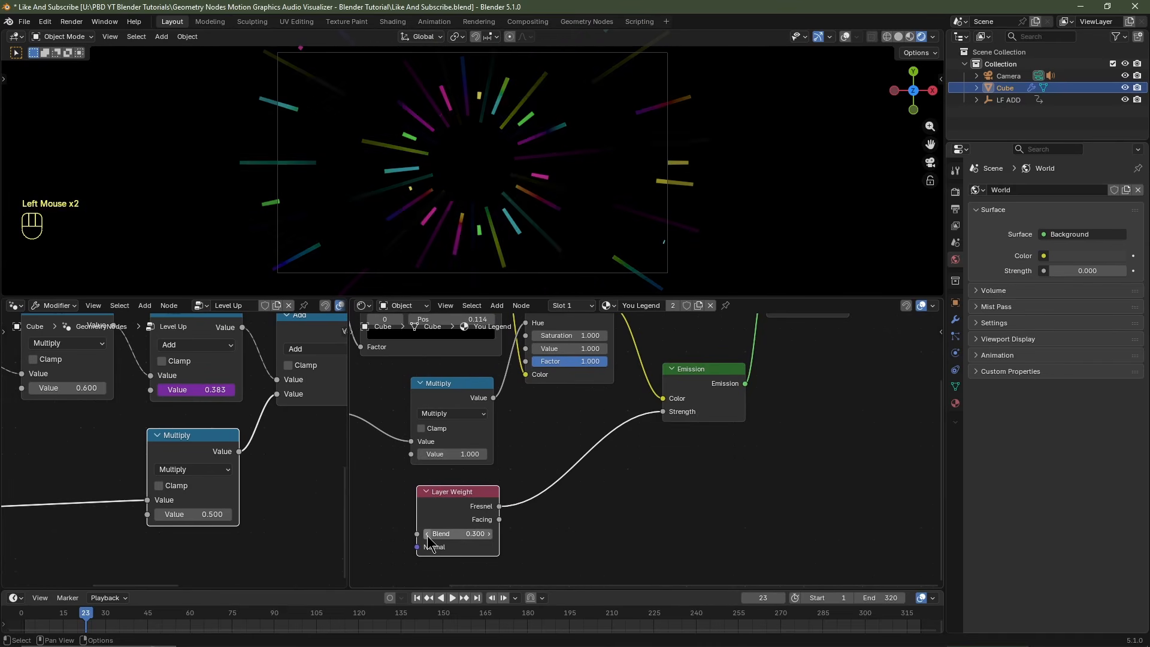
Step: Insert a duplicate of the material's Multiply node between Fresnel and Emission Strength and set its value to 10
click(467, 397)
key(shift+d)
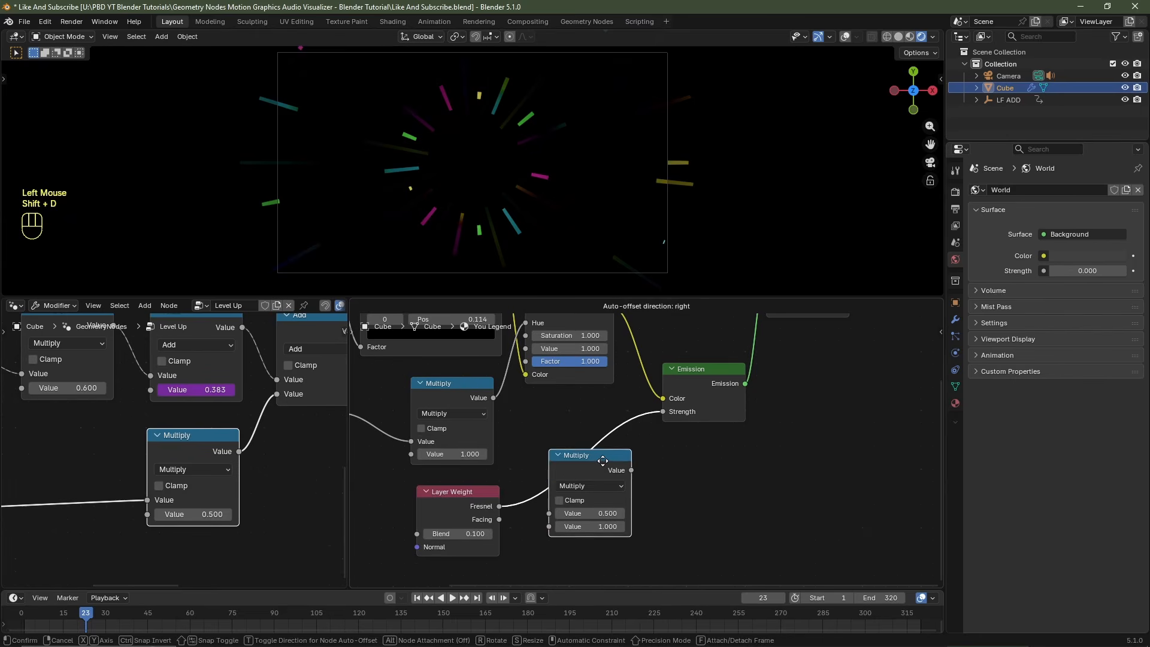
click(595, 491)
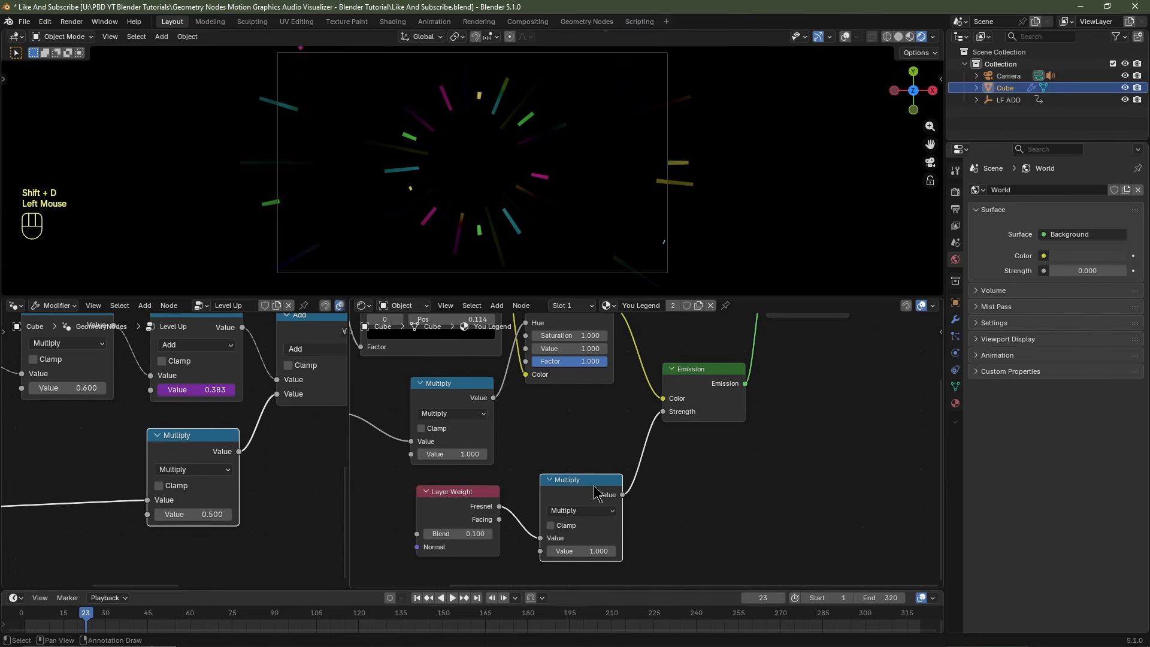
double_click(610, 550)
key(Return)
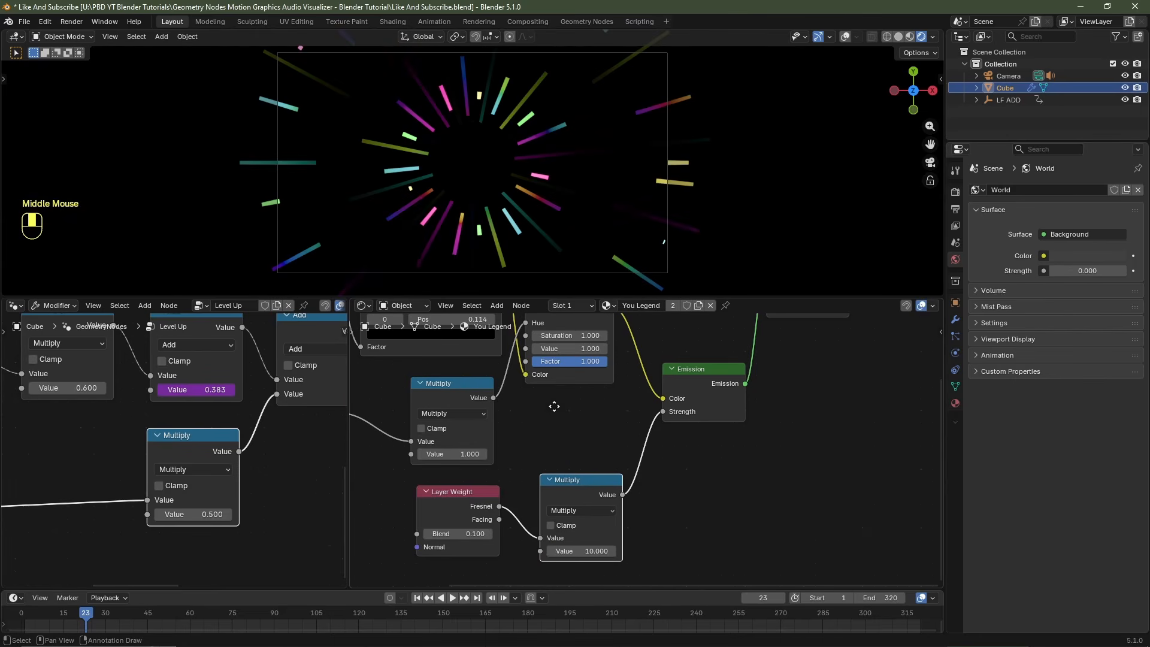
Step: Respace the Color Ramp's stops more evenly, with the blue stop at position 0.143, and test-render the current frame
middle_drag(555, 403, 620, 535)
scroll(620, 536, left, 1)
scroll(562, 510, up, 2)
middle_drag(464, 475, 560, 489)
scroll(560, 488, left, 1)
scroll(560, 489, up, 3)
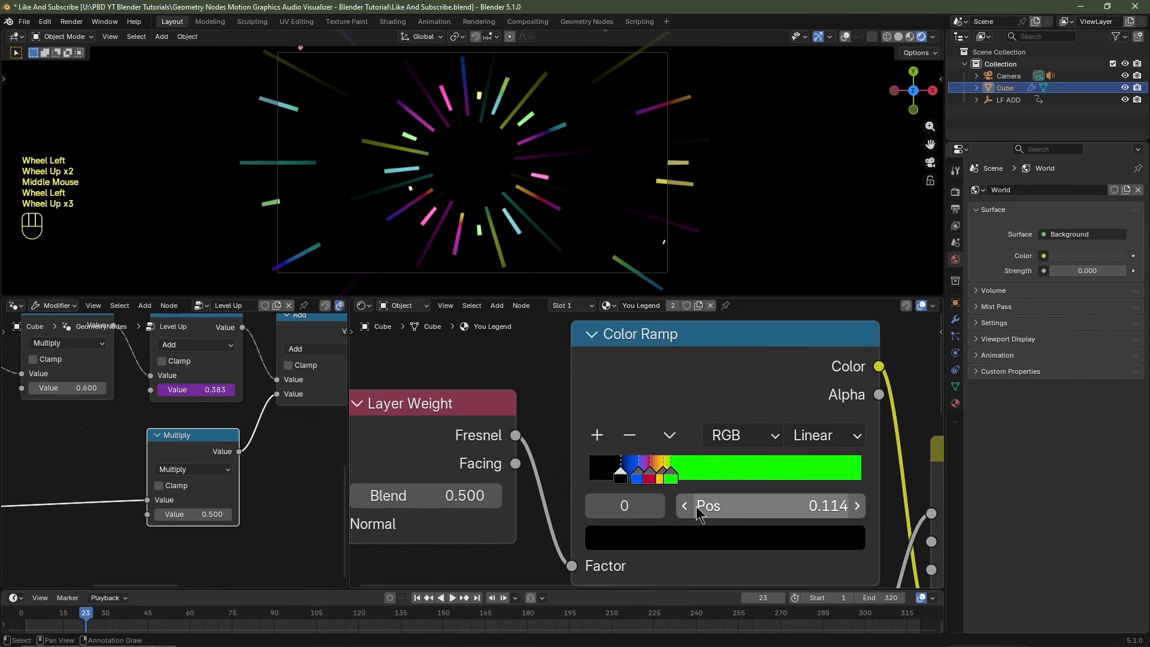
middle_drag(643, 485, 587, 455)
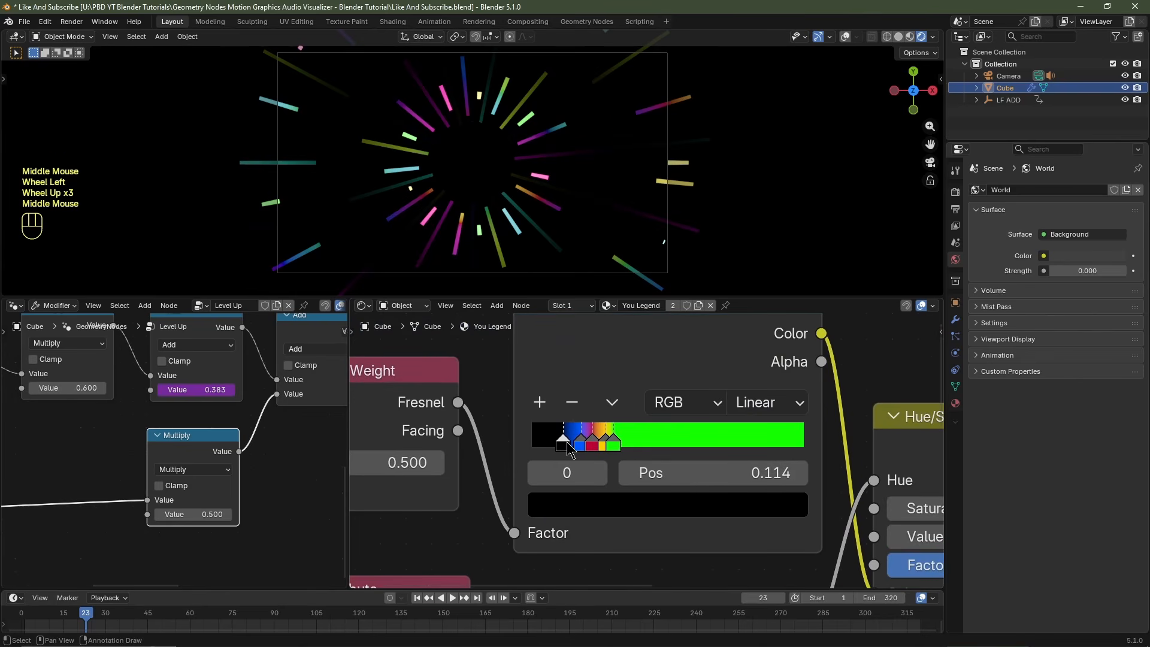
drag(581, 444, 559, 444)
drag(592, 444, 599, 444)
drag(614, 444, 615, 444)
drag(588, 444, 585, 444)
drag(576, 444, 571, 444)
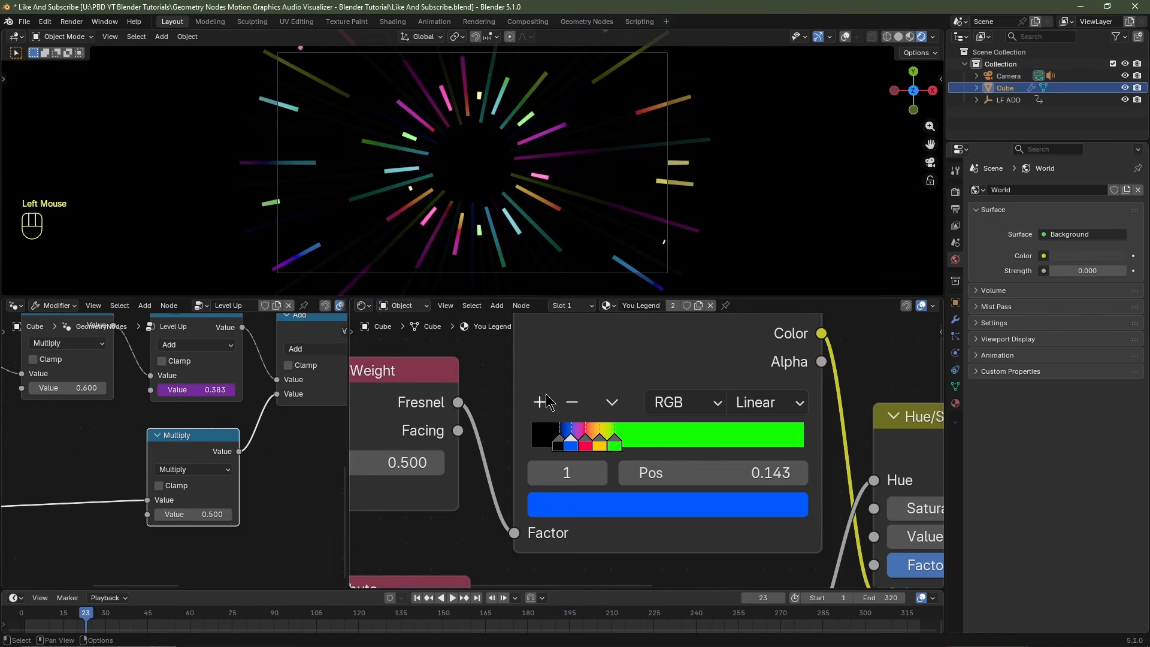
key(F12)
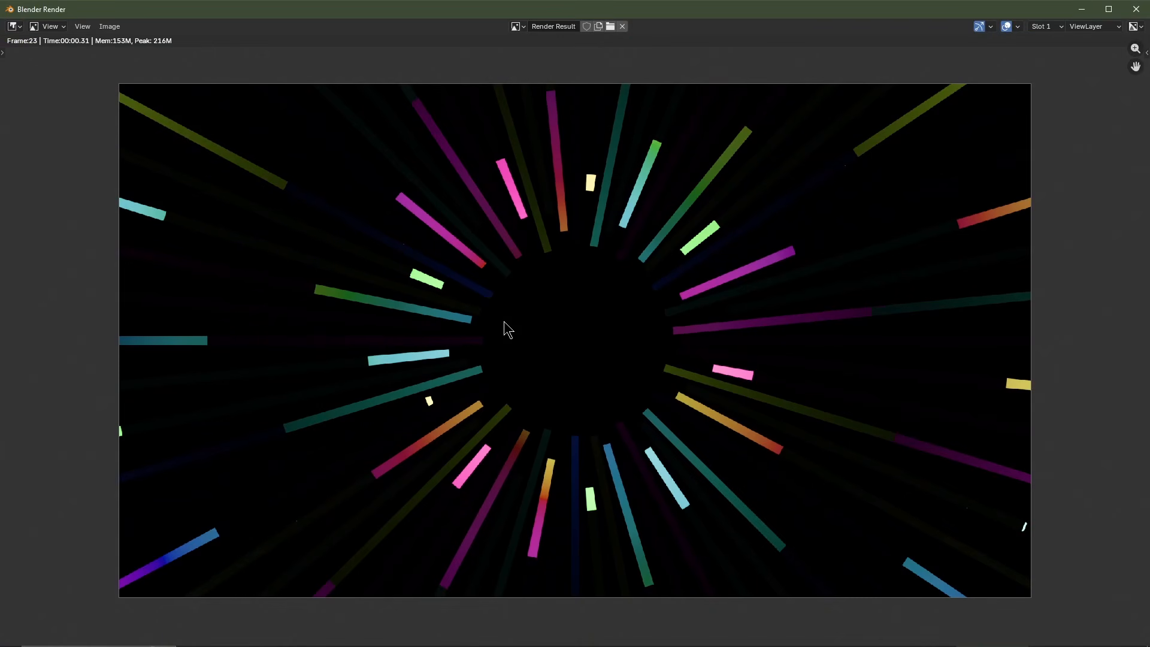
click(1137, 9)
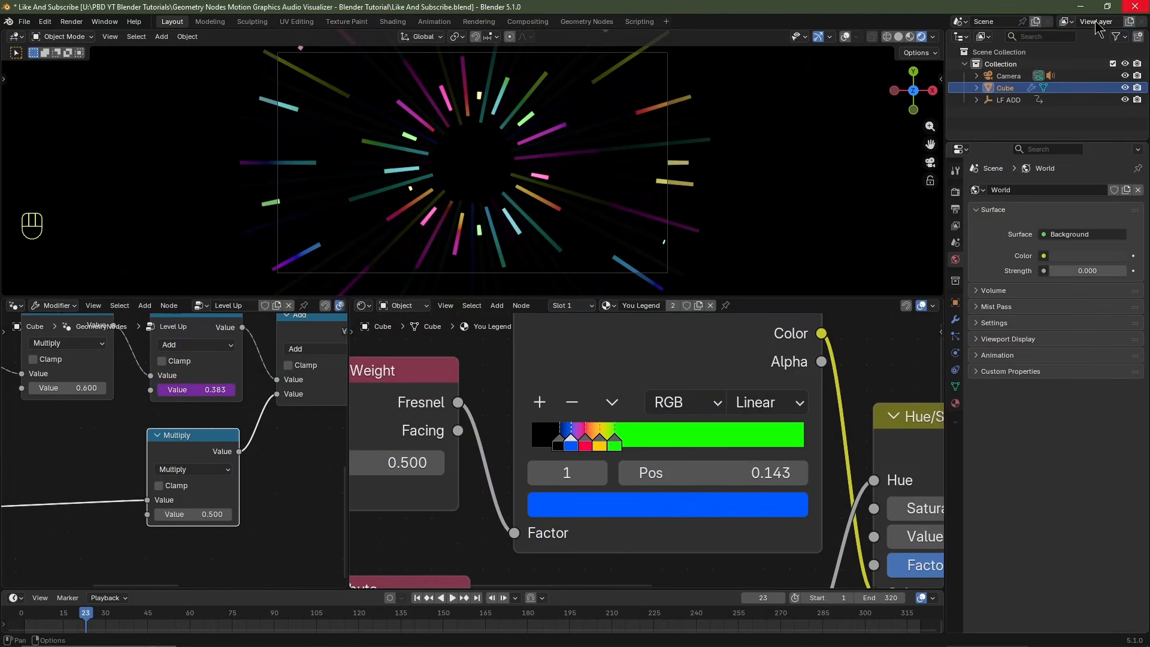
Step: In the Compositing workspace, insert a Glare node on the link between Render Layers and the outputs
click(528, 22)
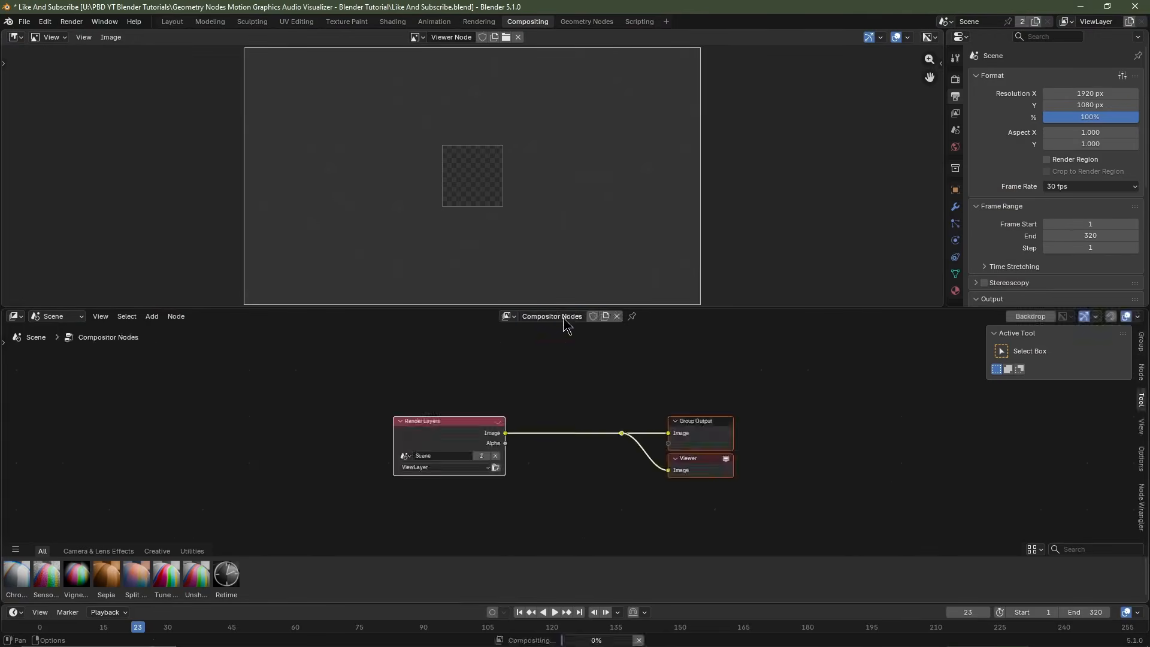
scroll(277, 403, up, 4)
key(shift+a)
mouse_move(414, 465)
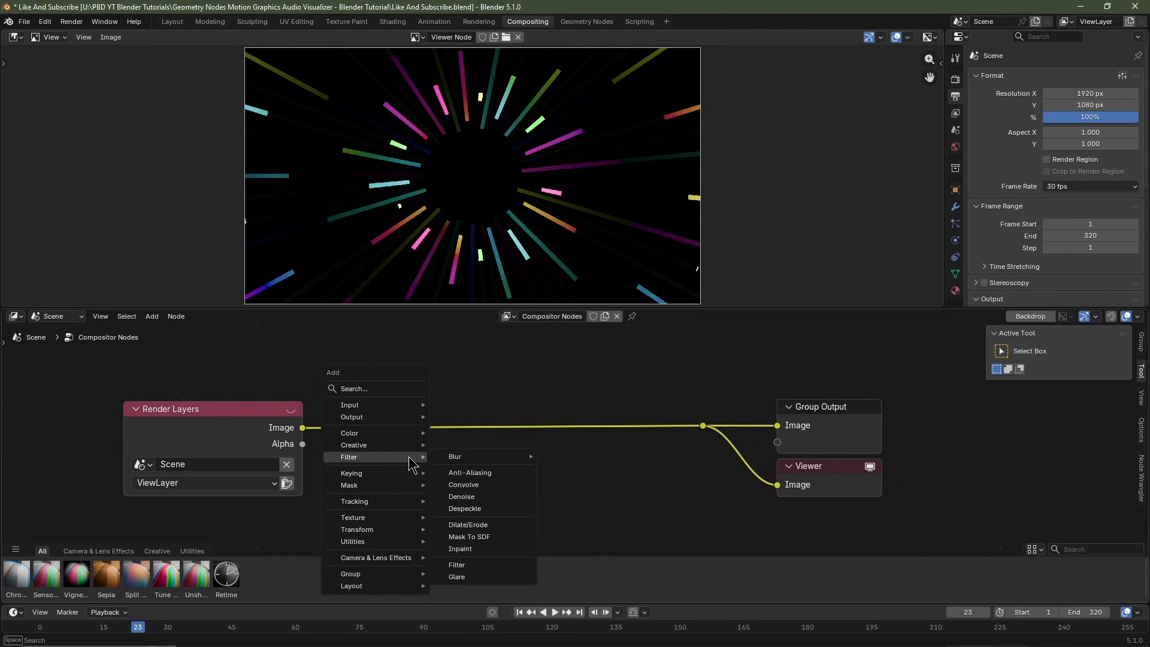
click(458, 577)
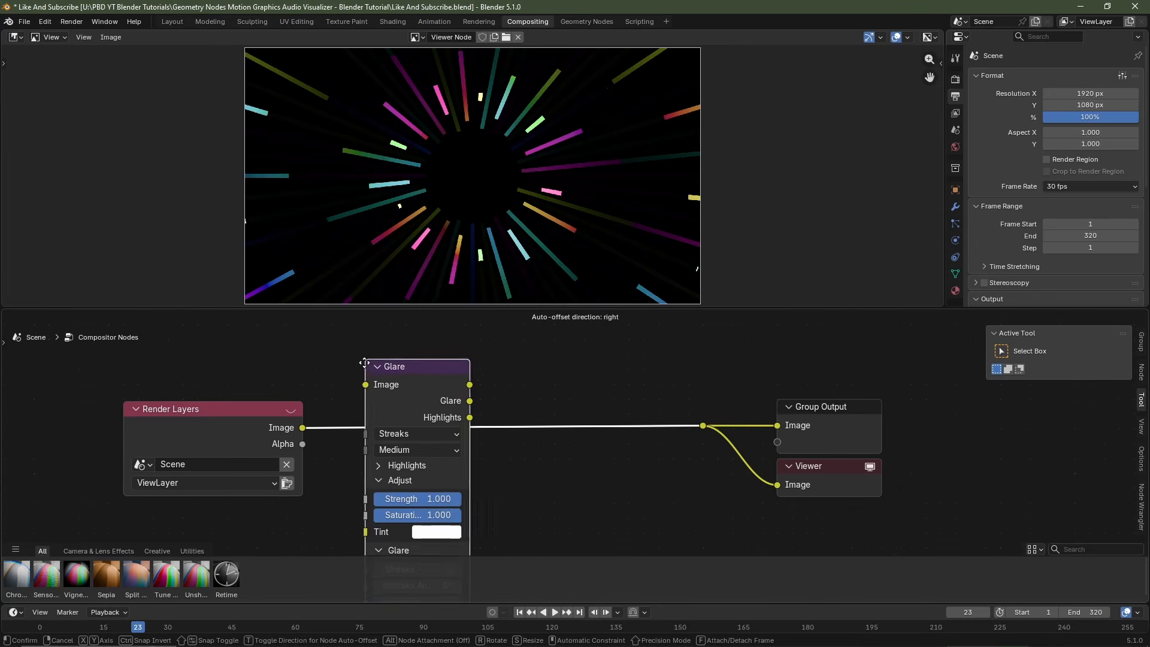
click(356, 350)
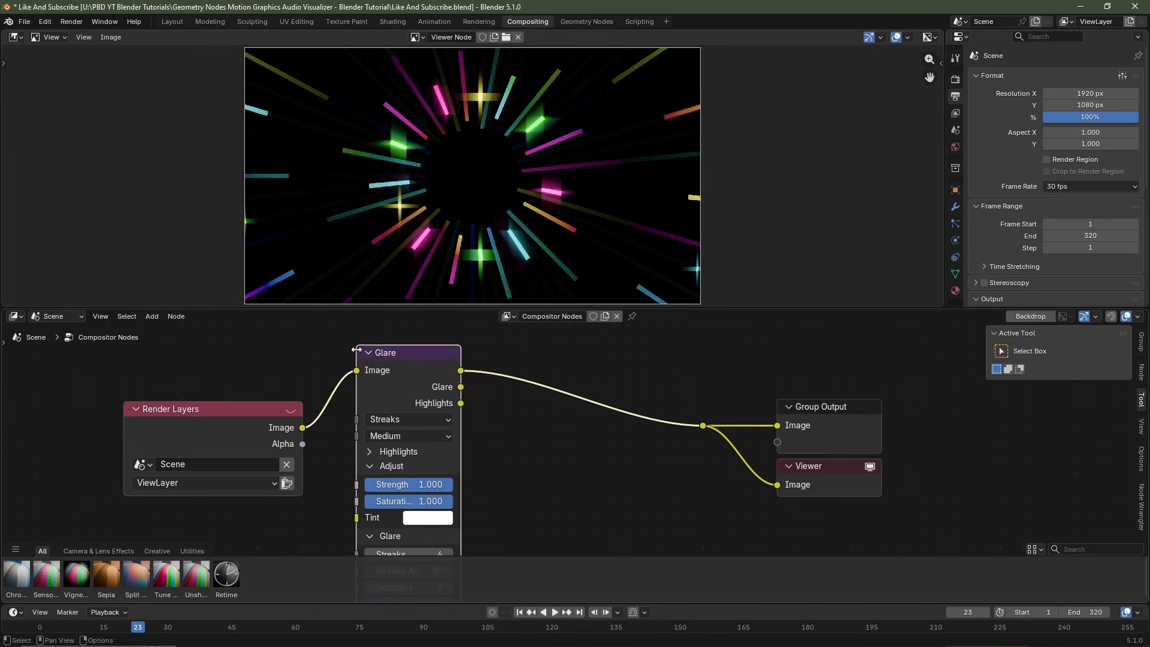
Step: Change the Glare node's type to Bloom and set its size to 0.75
click(419, 422)
click(412, 464)
middle_drag(524, 496, 513, 460)
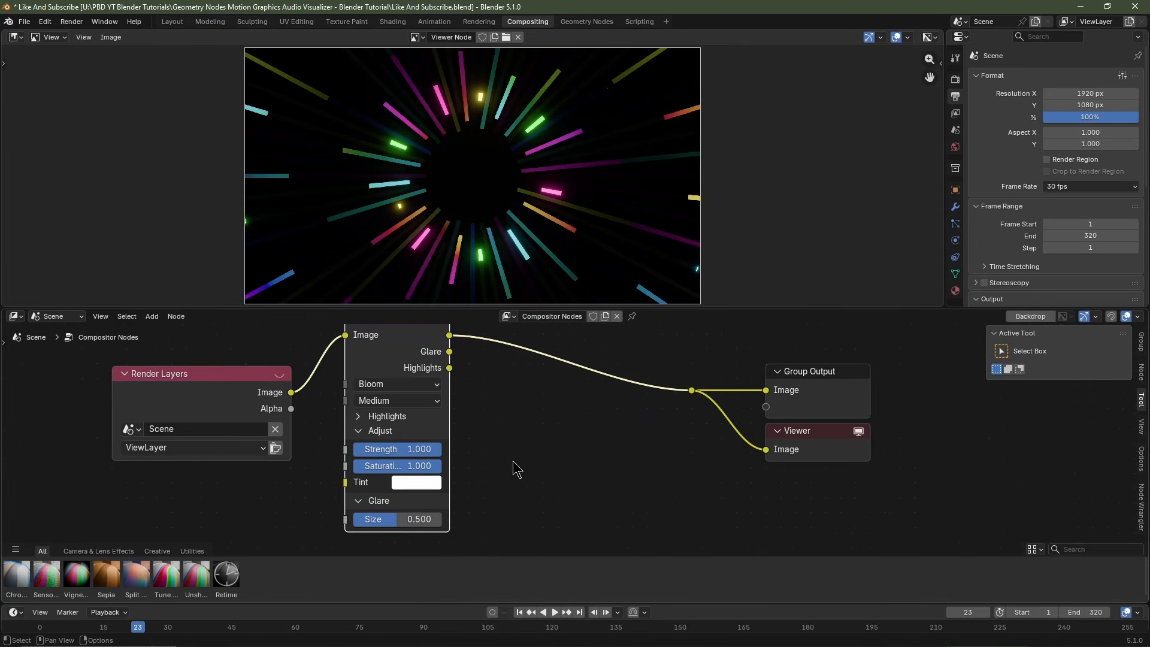
click(410, 519)
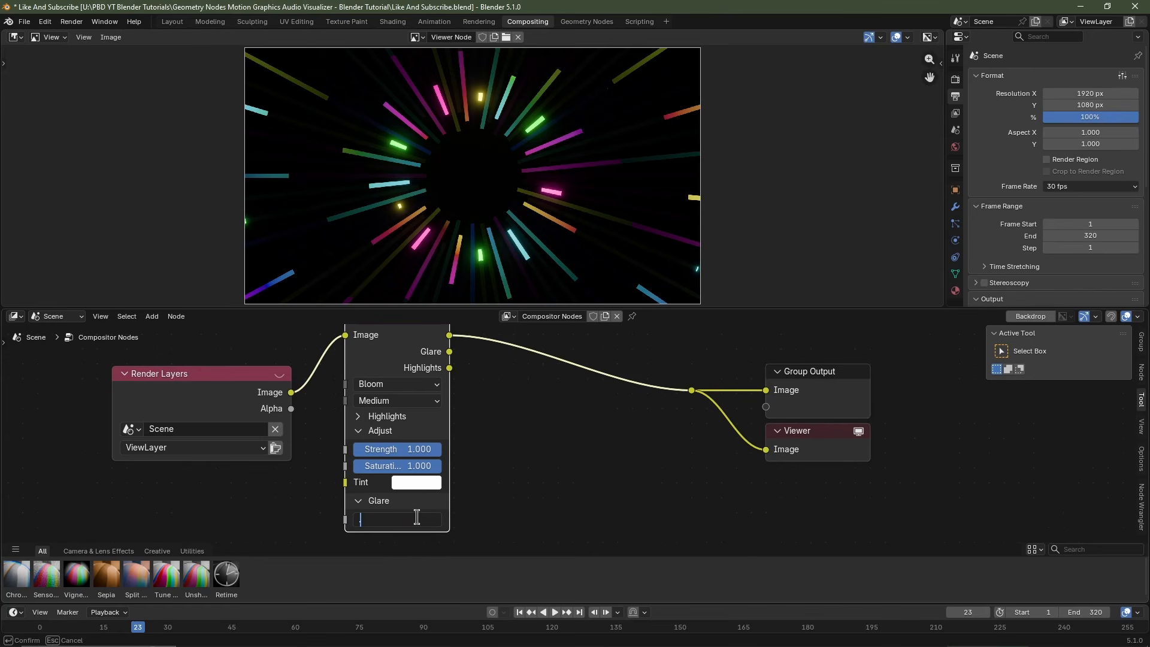
text(.75)
key(Return)
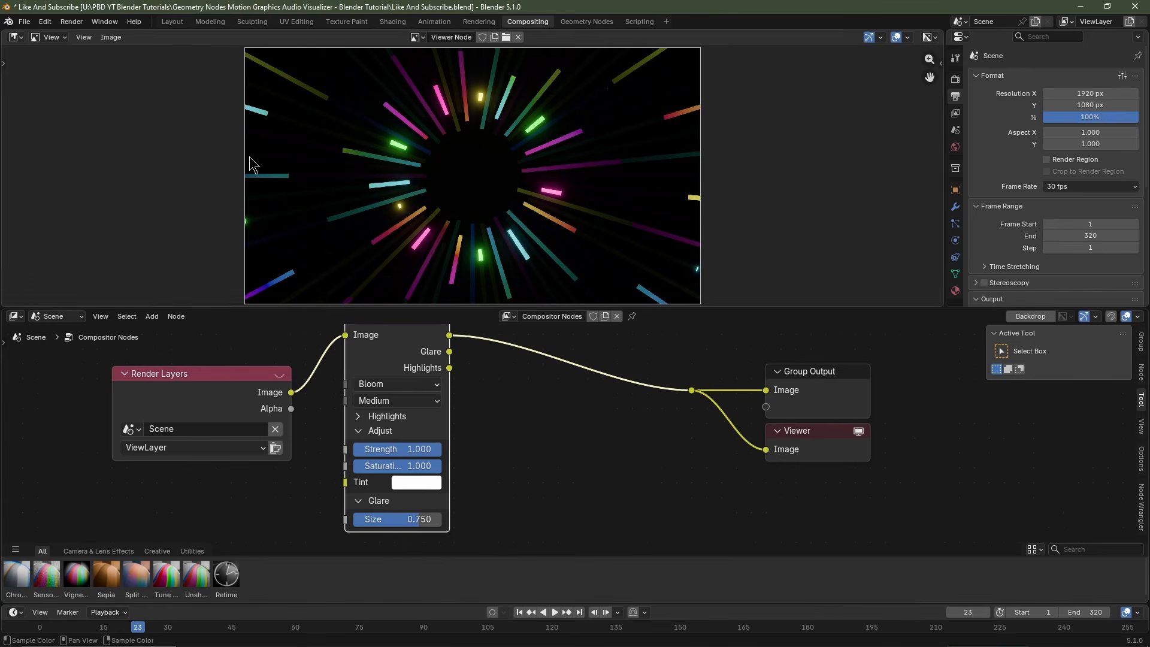
Step: Return to the Layout workspace and set the viewport shading's Compositor option to Camera
click(180, 23)
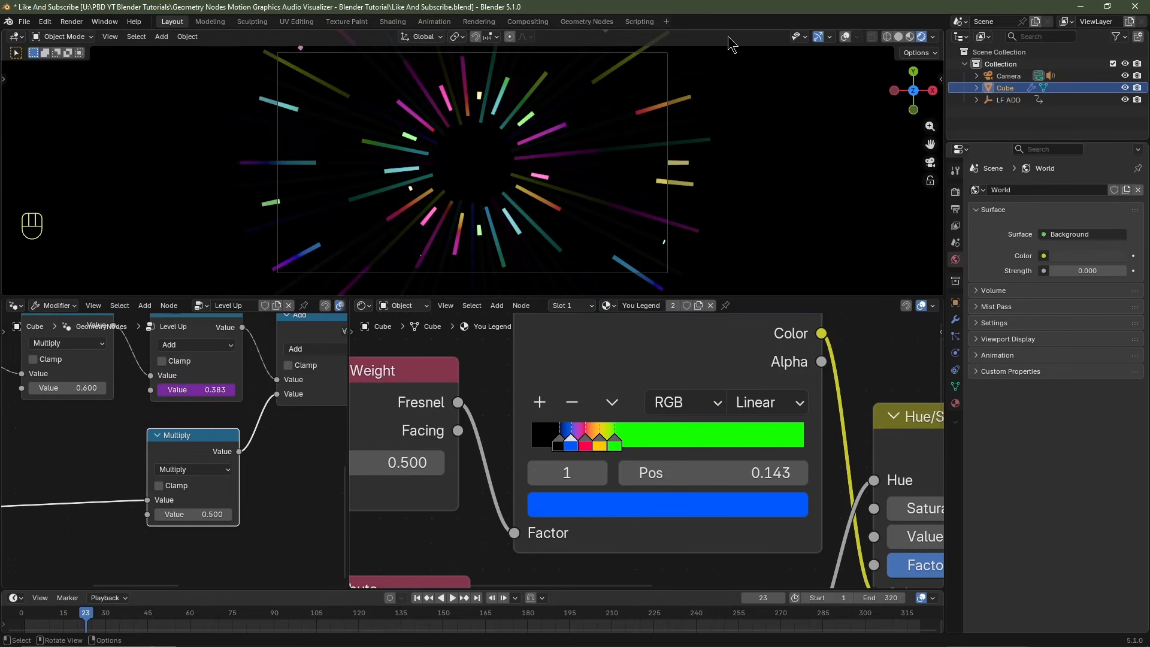
click(934, 38)
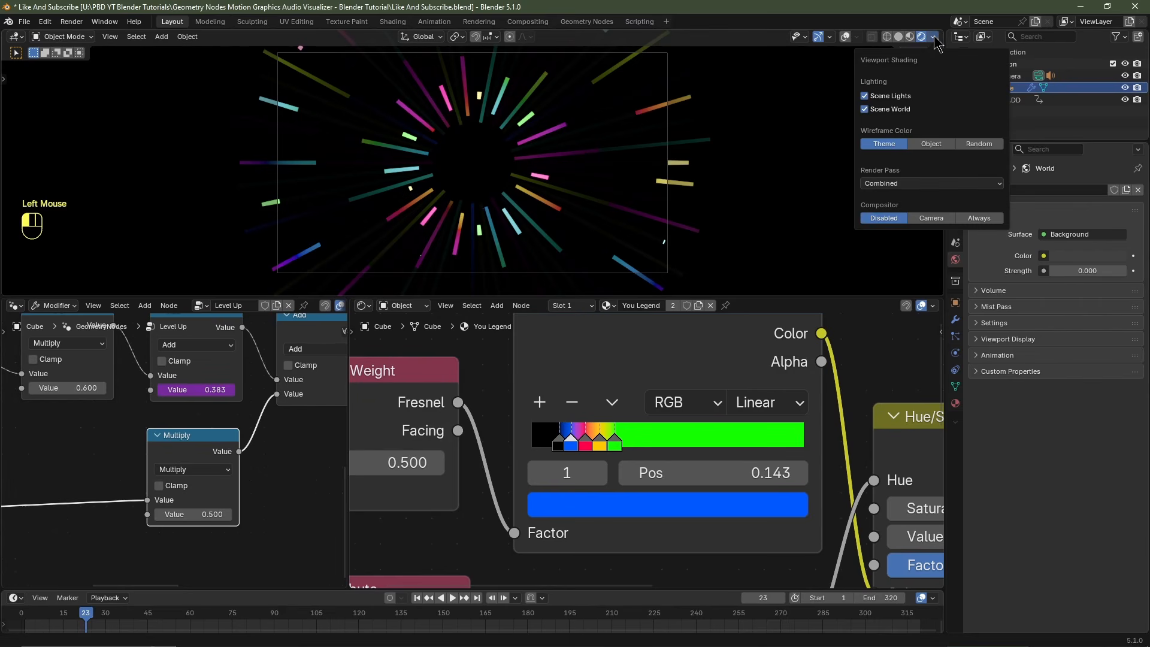
click(932, 219)
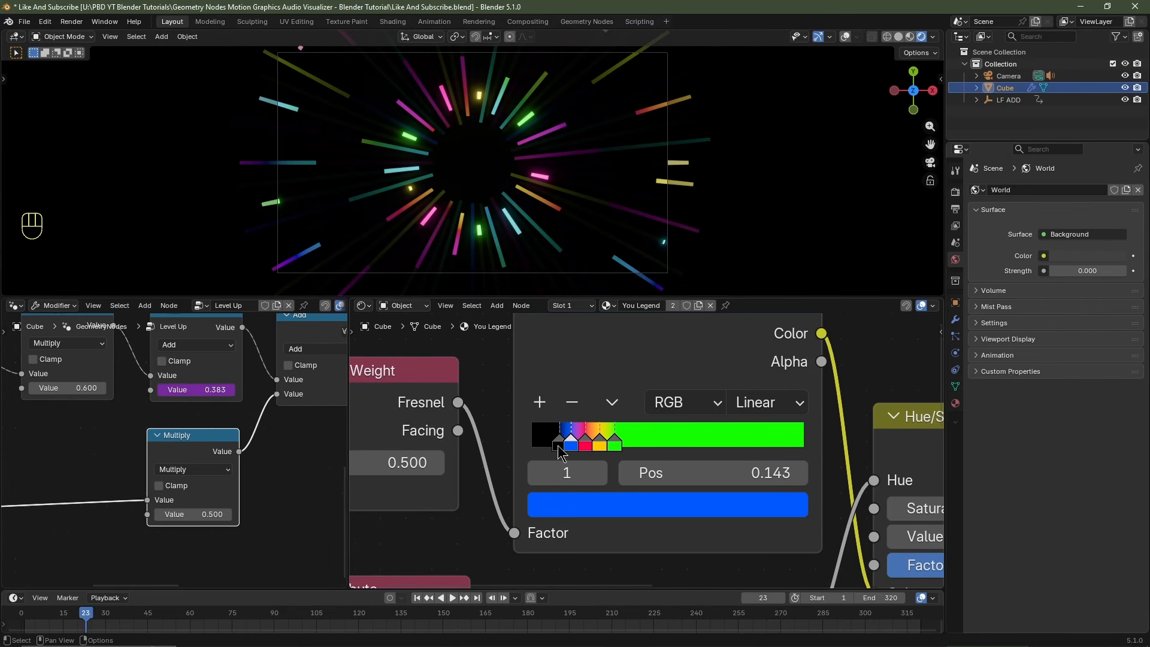
Step: Try shifting the Color Ramp's black stop slightly toward the start of the gradient
click(557, 444)
drag(552, 444, 549, 443)
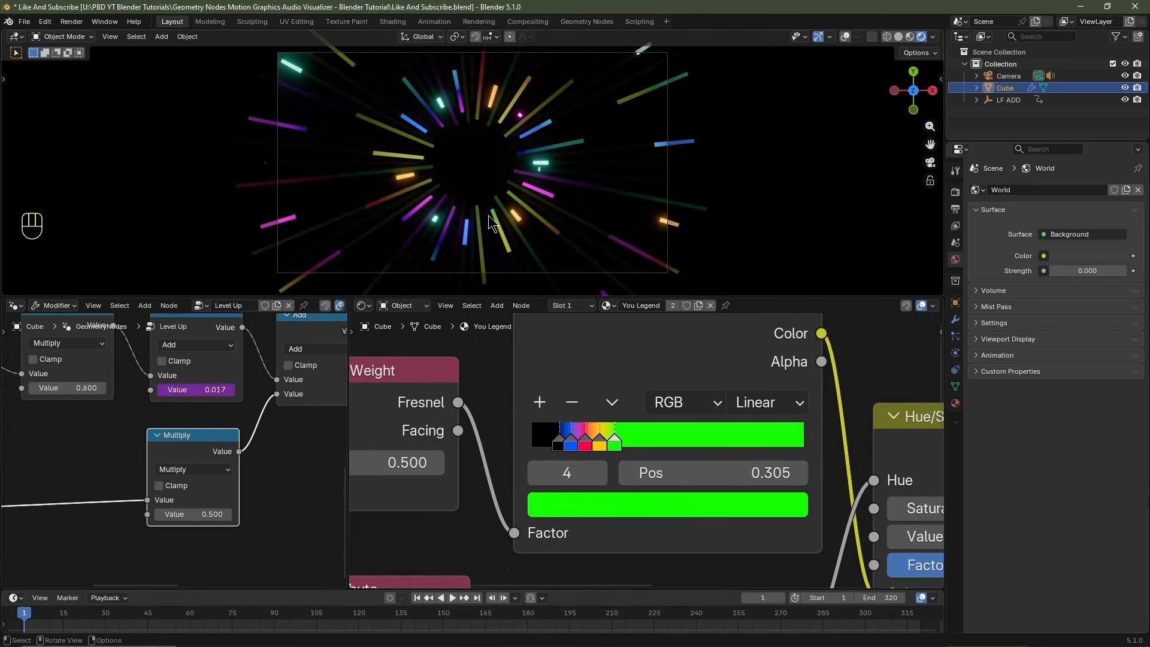
Step: Play the animation to check the glowing slabs, and review the complete shader and geometry node trees
key(space)
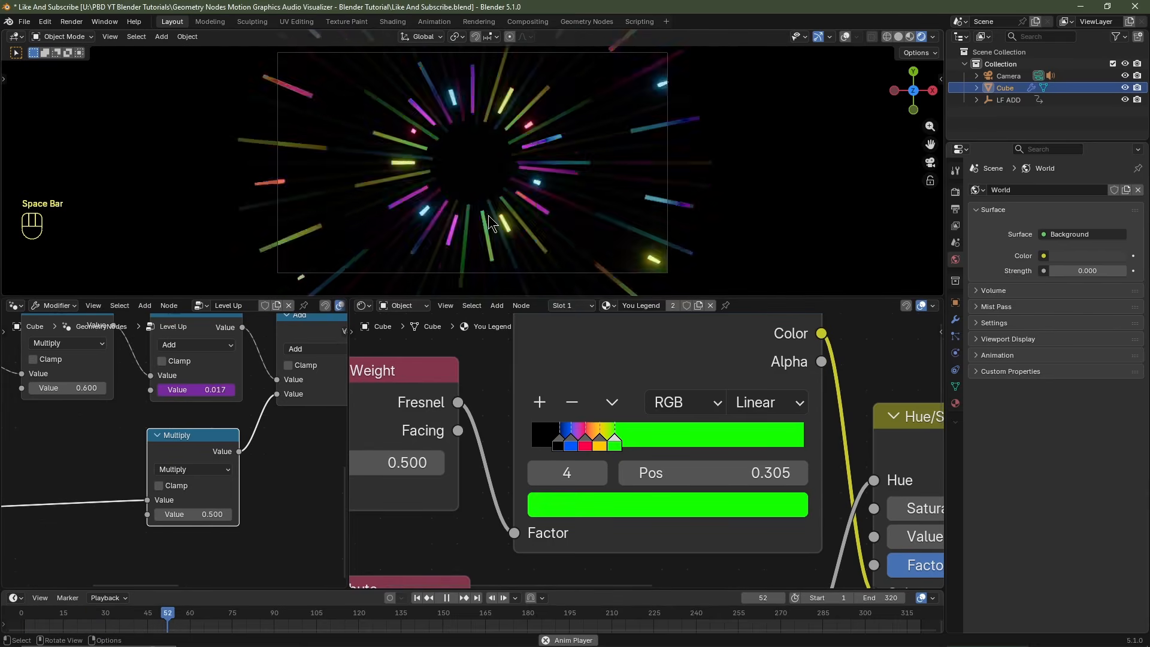
key(space)
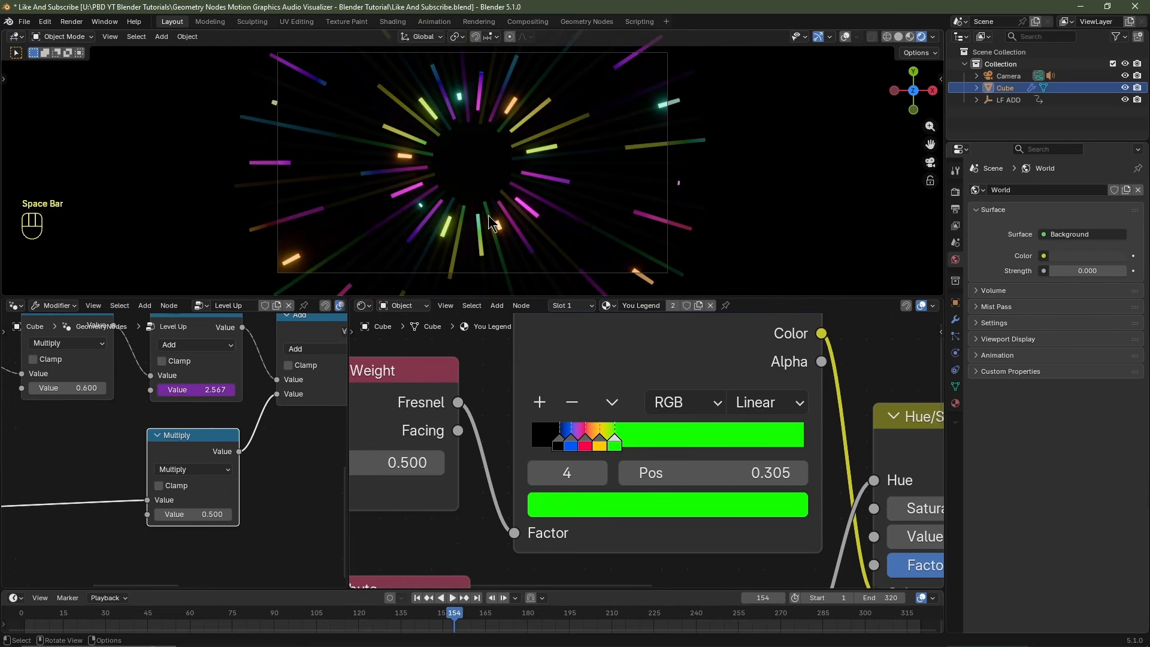
scroll(485, 483, down, 3)
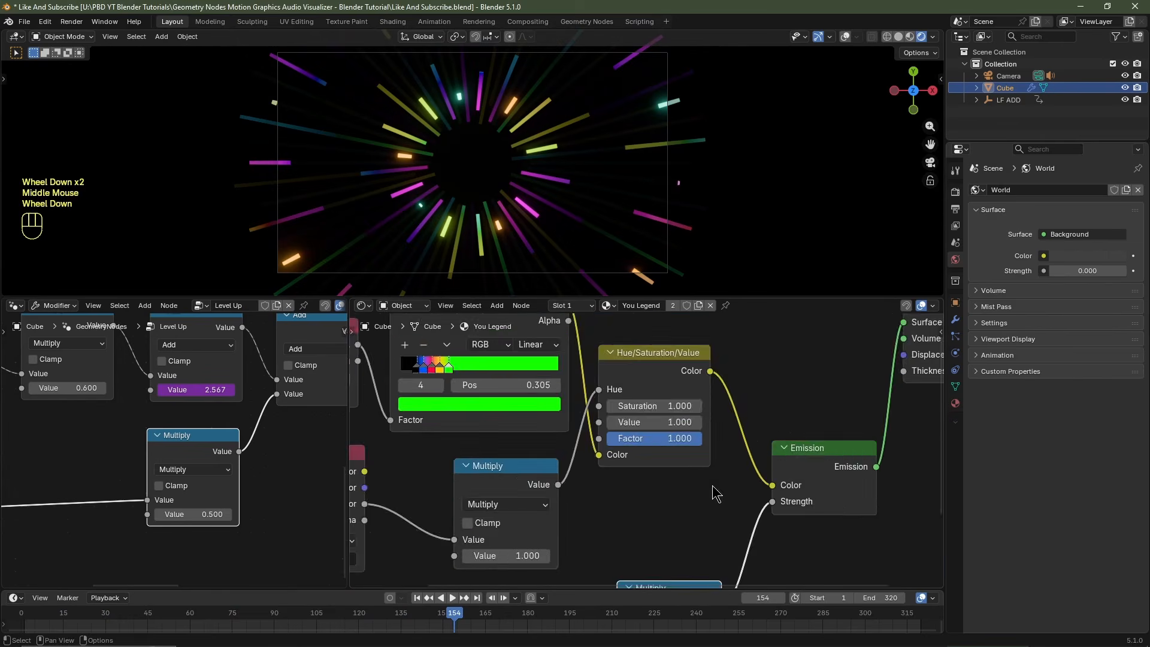
middle_drag(539, 443, 590, 491)
scroll(239, 439, down, 4)
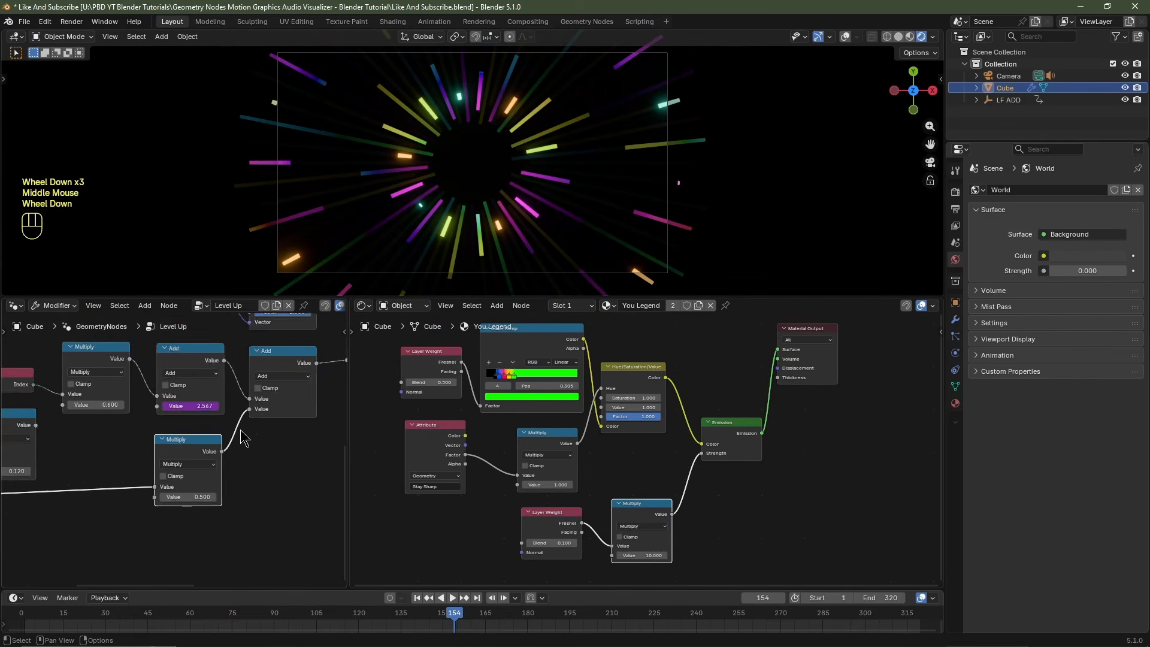
middle_drag(252, 413, 254, 456)
scroll(255, 455, down, 2)
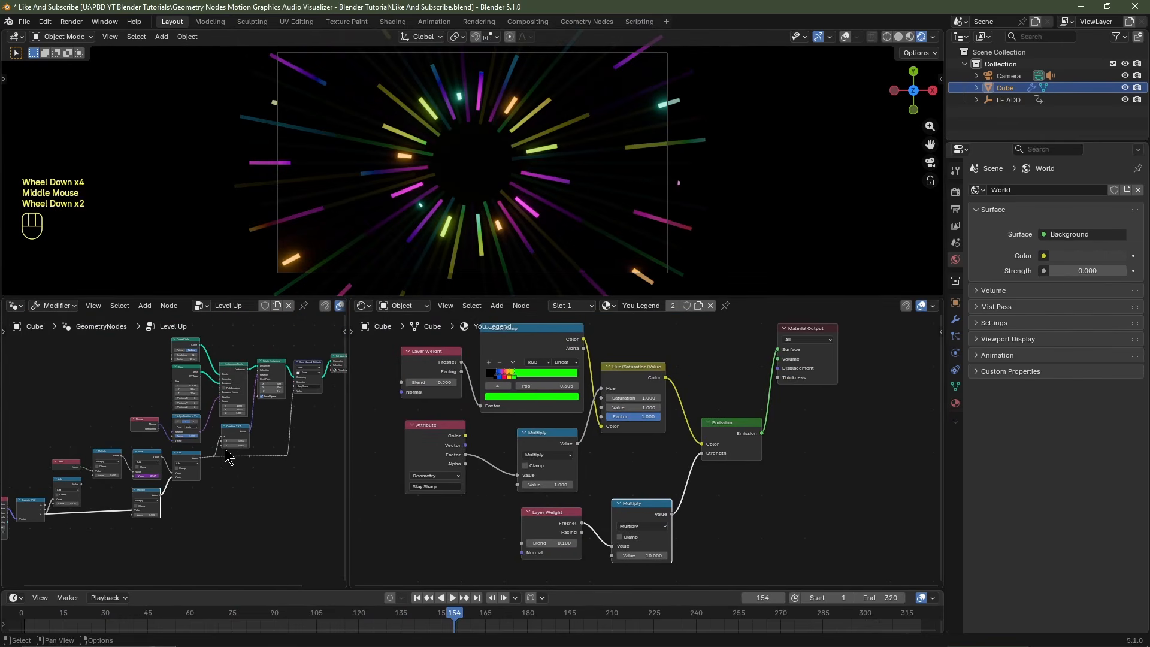
Step: Set the scene's render engine to Cycles
click(955, 192)
click(1058, 191)
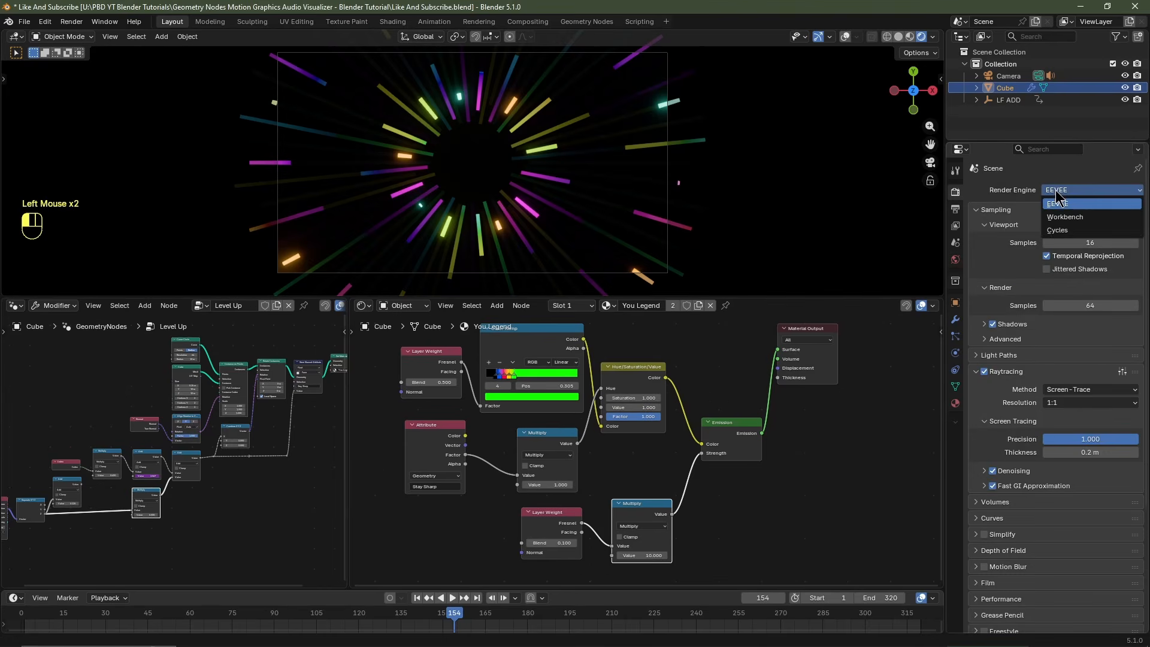
click(1056, 233)
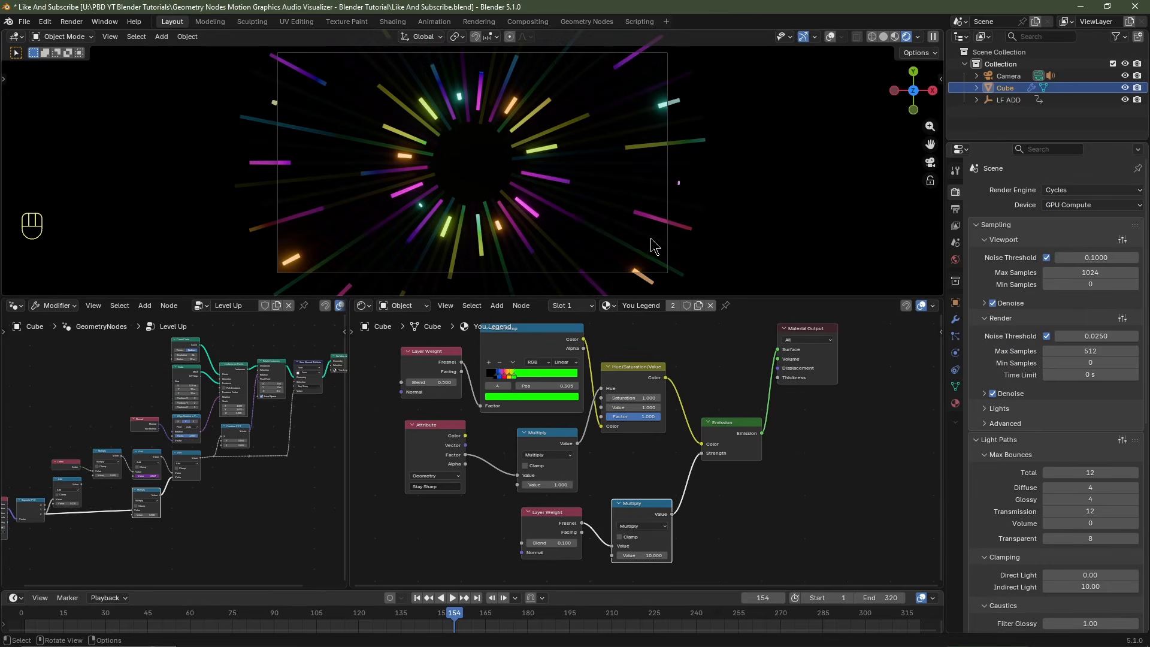
Step: Switch the viewport to solid shading with overlays shown, and reset the 3D cursor to the world origin
click(884, 37)
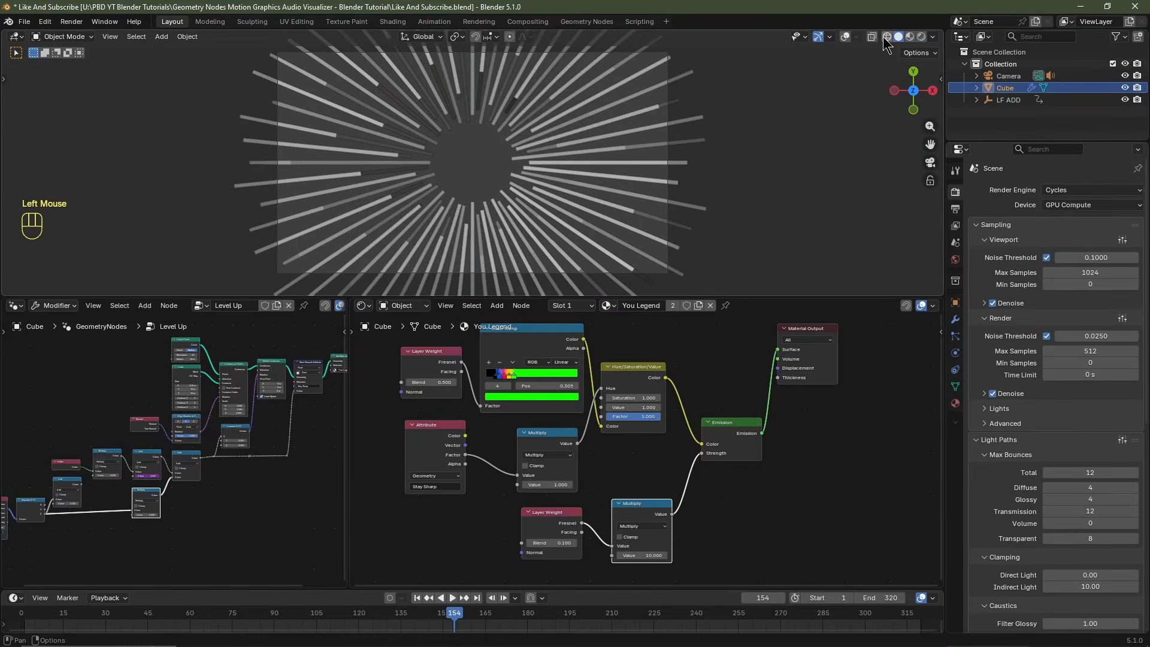
click(846, 38)
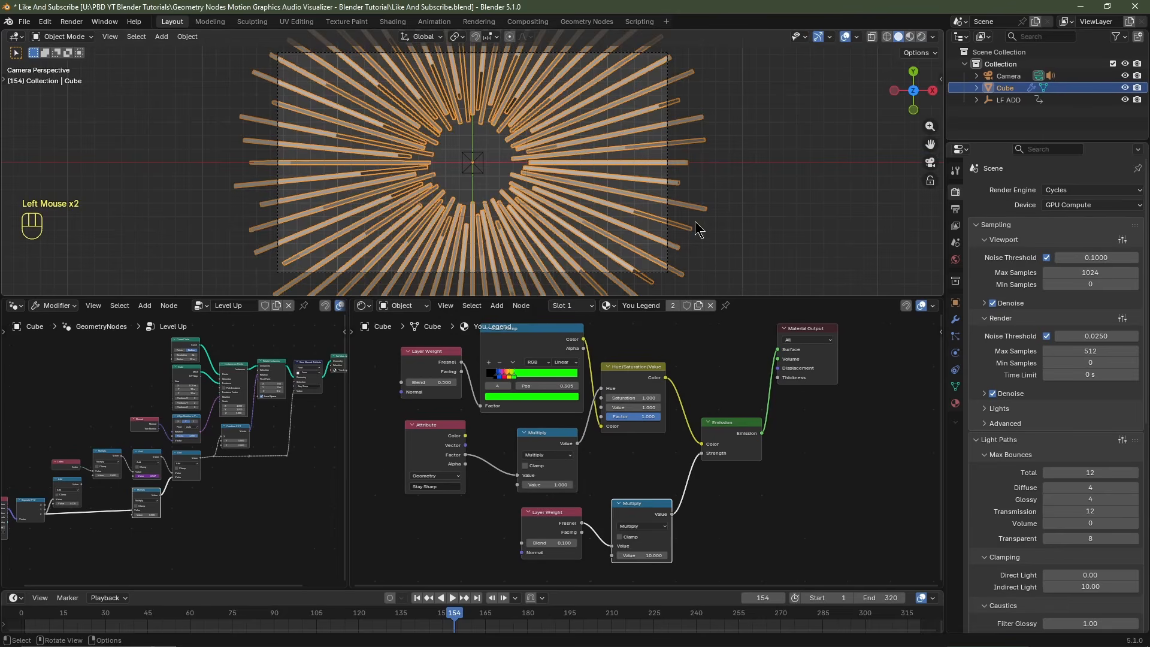
middle_drag(693, 225, 631, 195)
scroll(631, 195, down, 2)
key(shift+c)
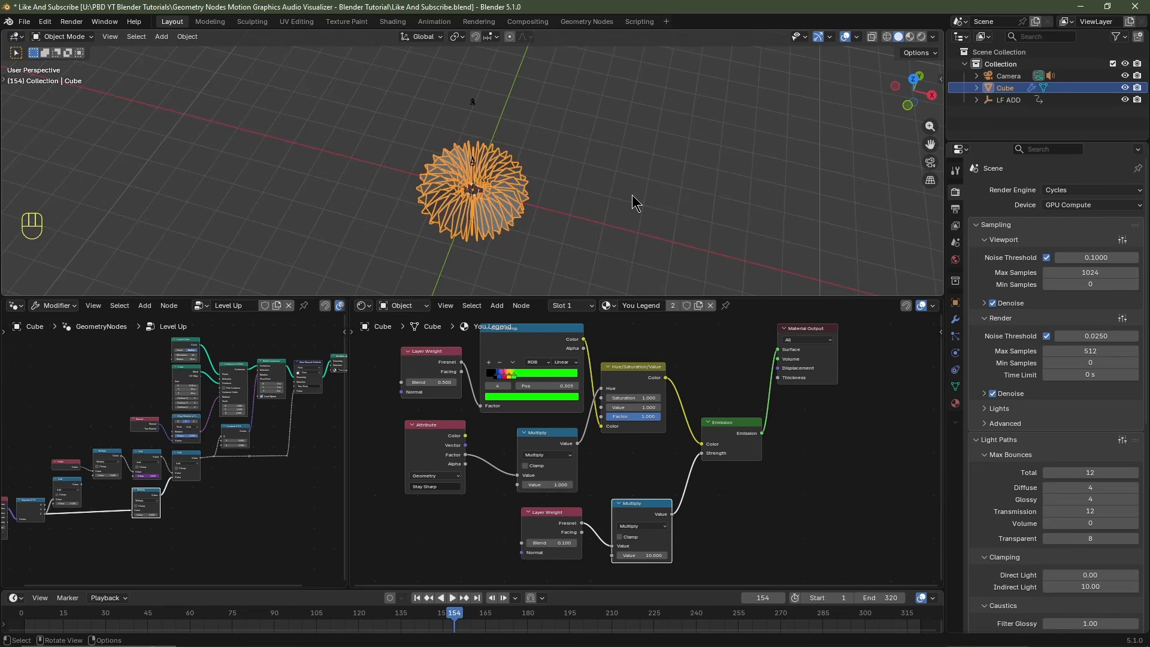
Step: Add a mesh plane at the world origin in the centre of the slab ring
scroll(631, 195, up, 2)
key(shift+a)
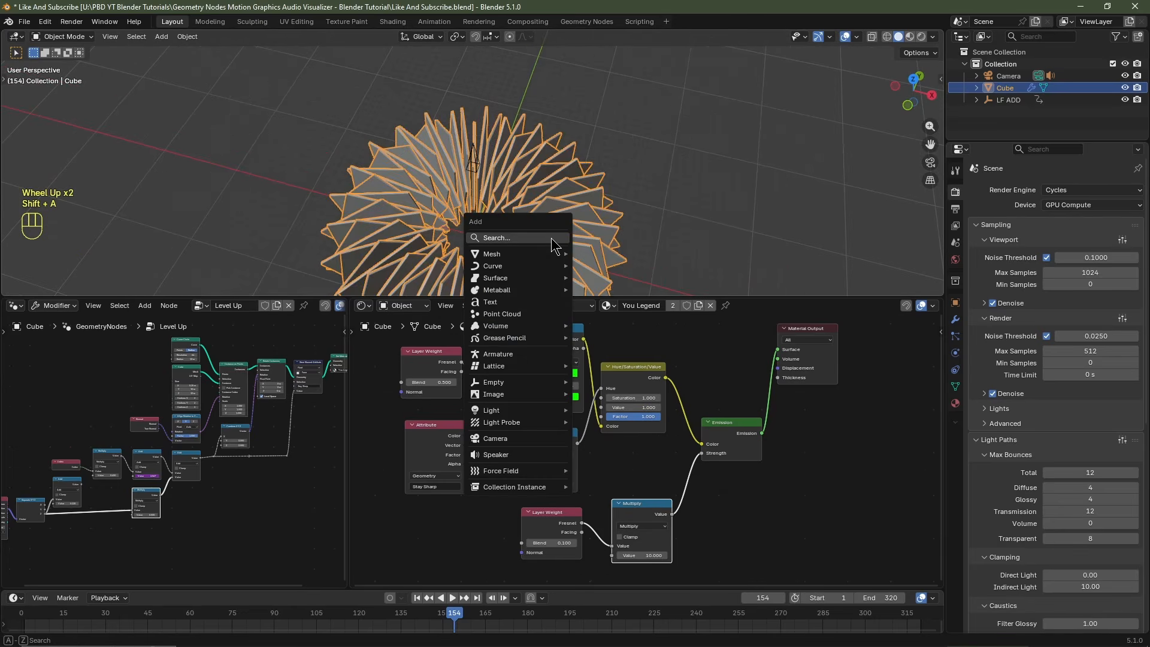
mouse_move(544, 254)
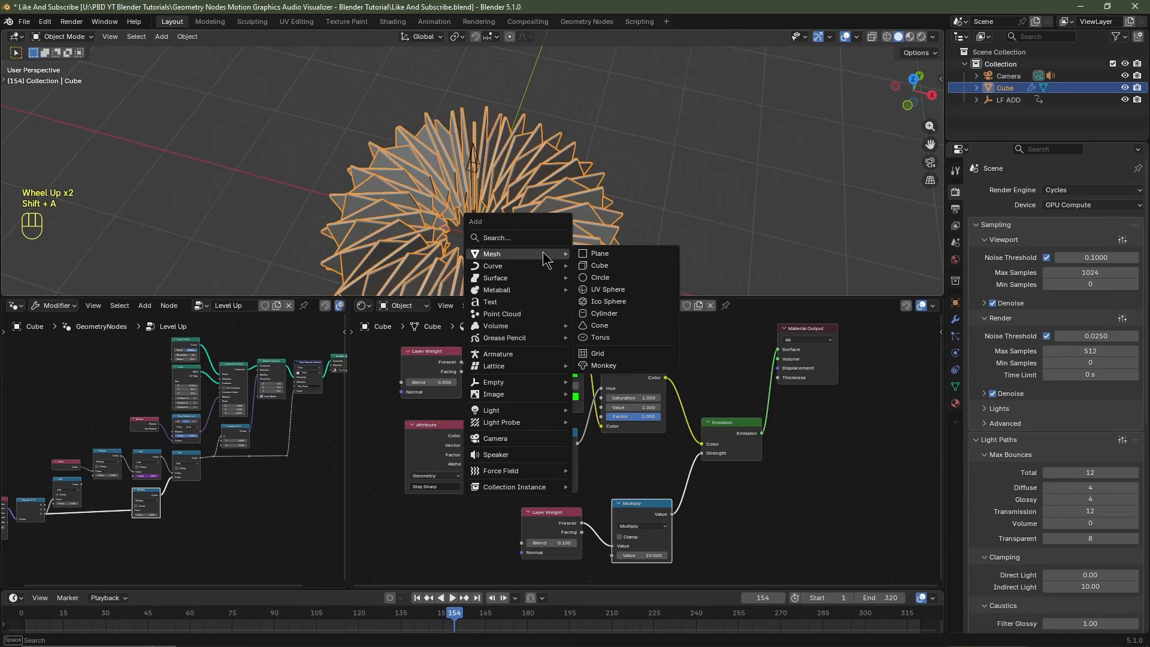
click(590, 255)
shift+middle_drag(590, 255, 581, 242)
scroll(580, 242, up, 2)
Step: Scale the plane's mesh by 25 in Edit Mode and return to Object Mode
key(Tab)
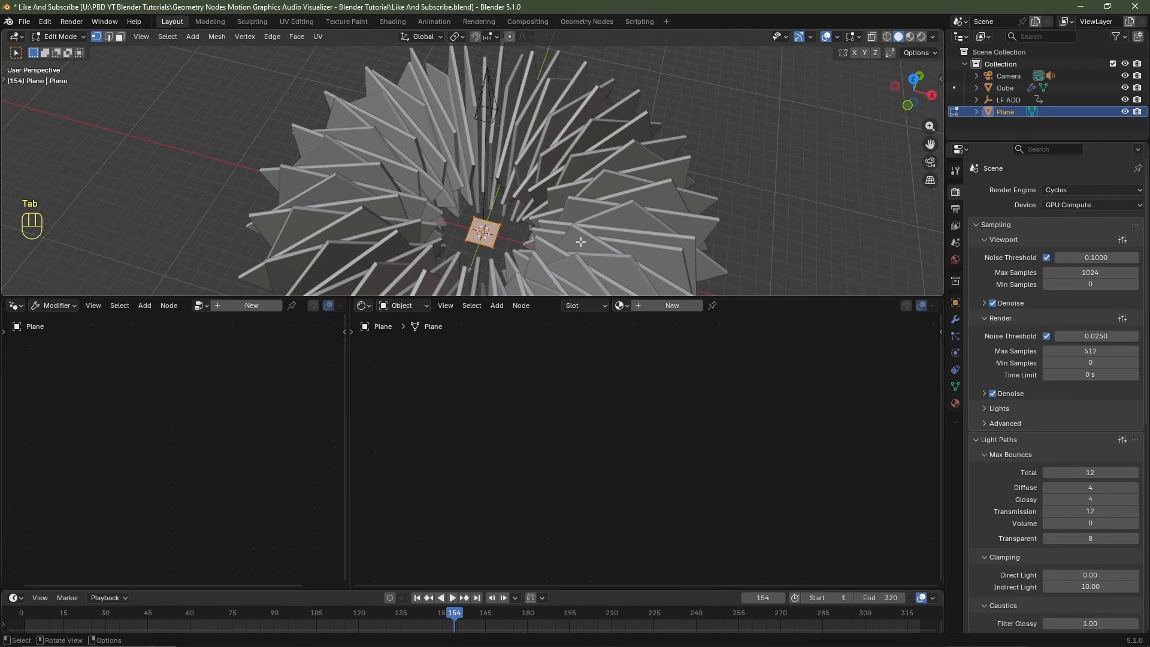
key(s)
key(2)
key(5)
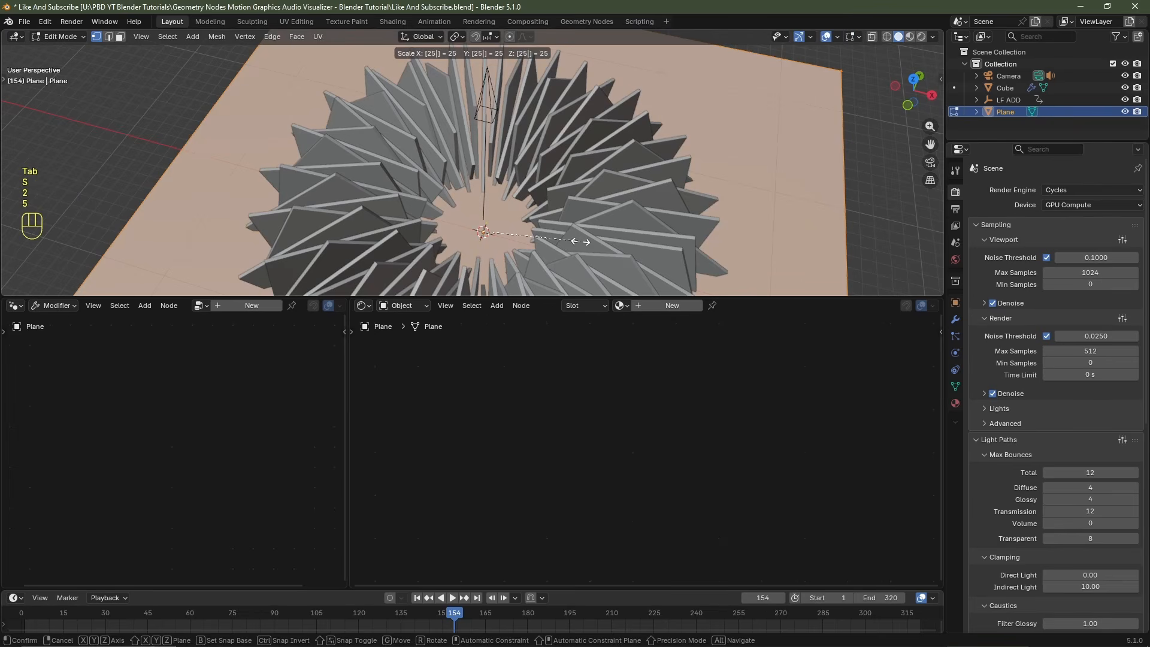
key(Return)
key(Tab)
key(Tab)
key(Tab)
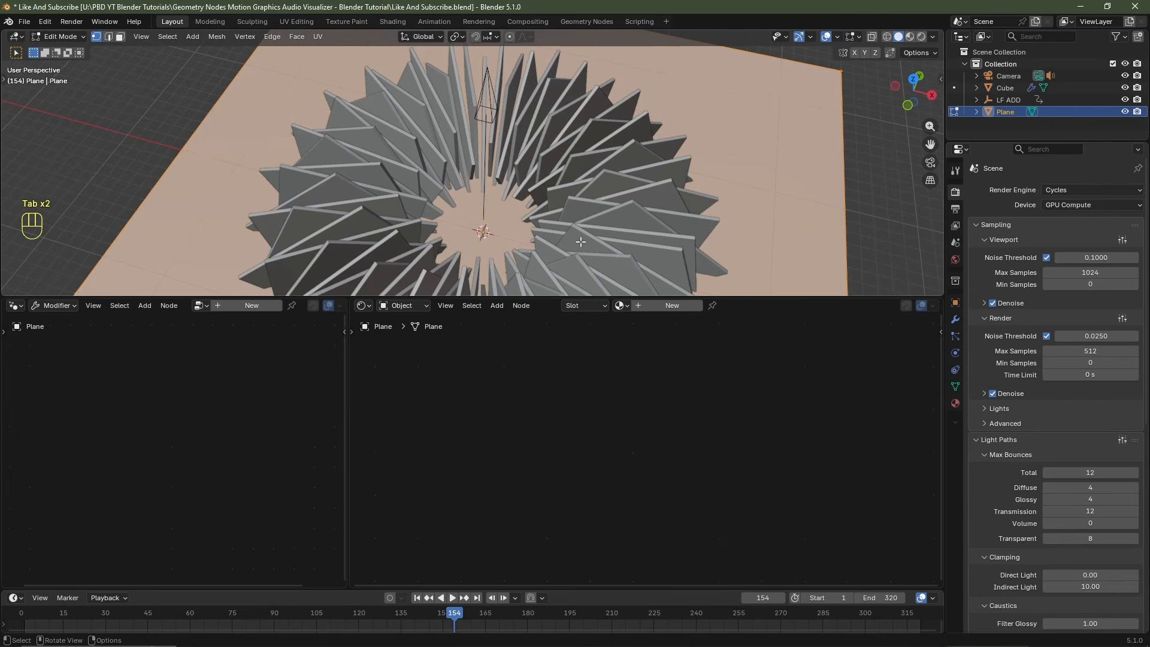
Step: In front view, move the plane down along Z by about 10 m in snapped increments, so it lies beneath the slabs
key(KP_1)
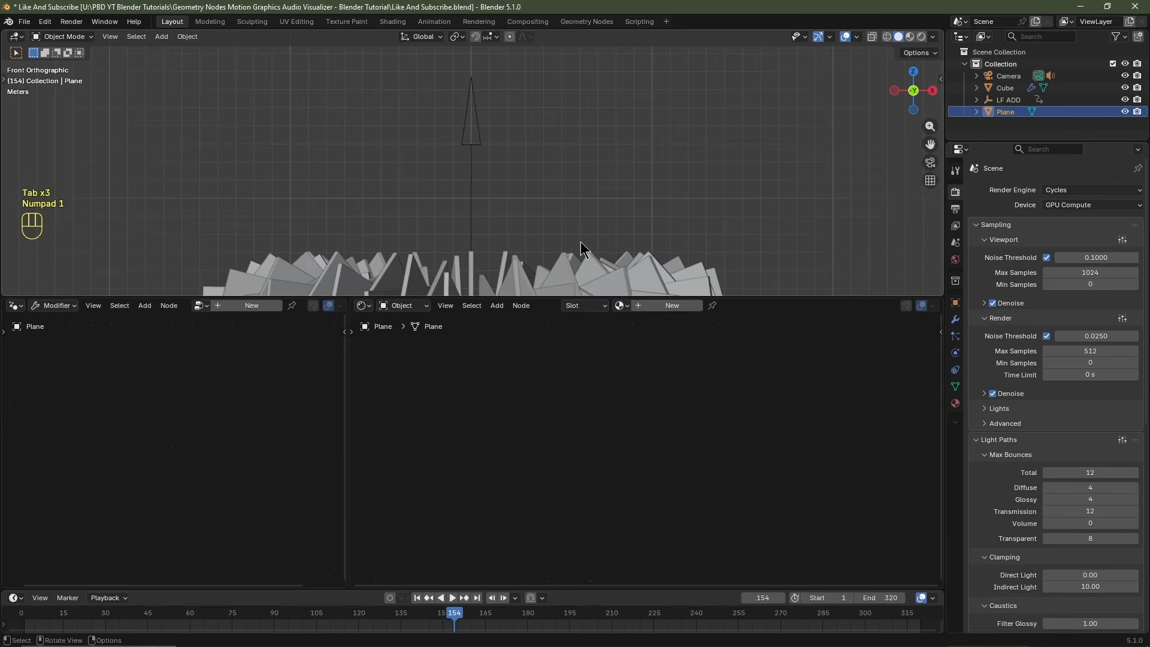
scroll(584, 249, down, 2)
shift+middle_drag(590, 249, 599, 185)
shift+scroll(602, 183, down, 1)
scroll(605, 179, up, 3)
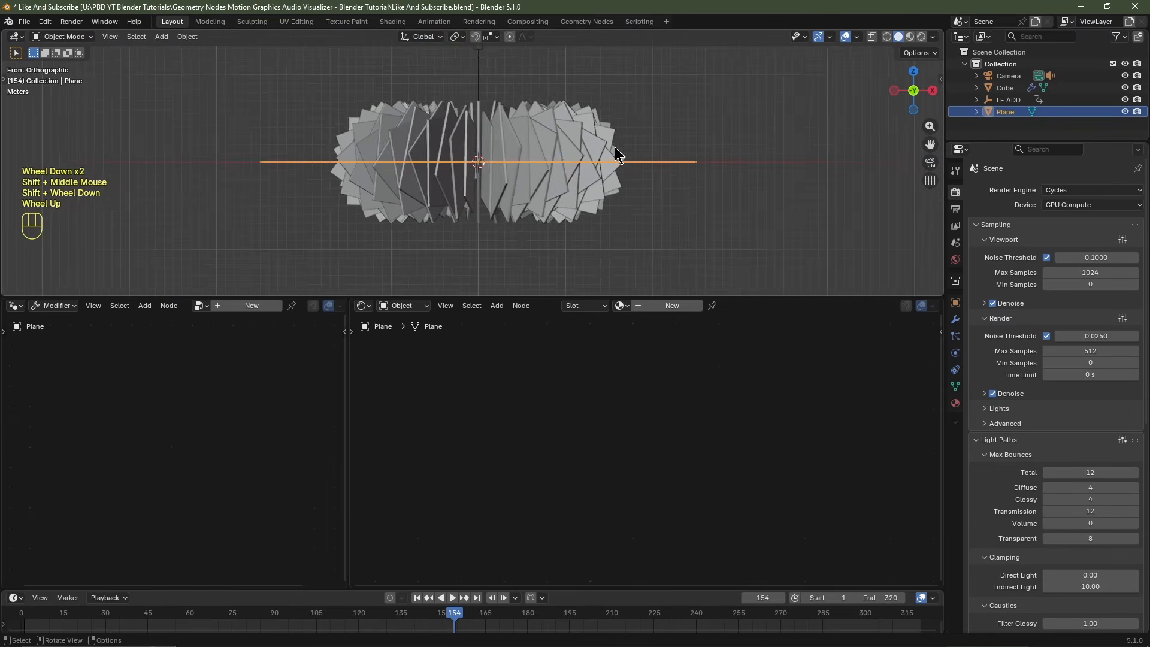
key(g)
key(z)
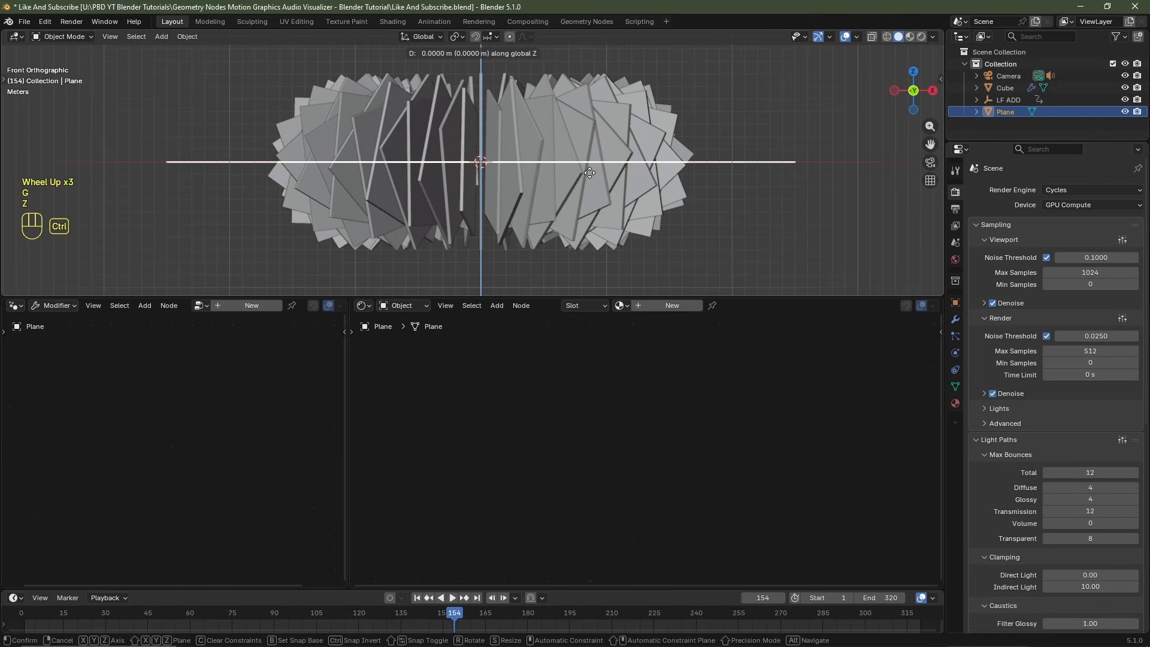
key(ctrl)
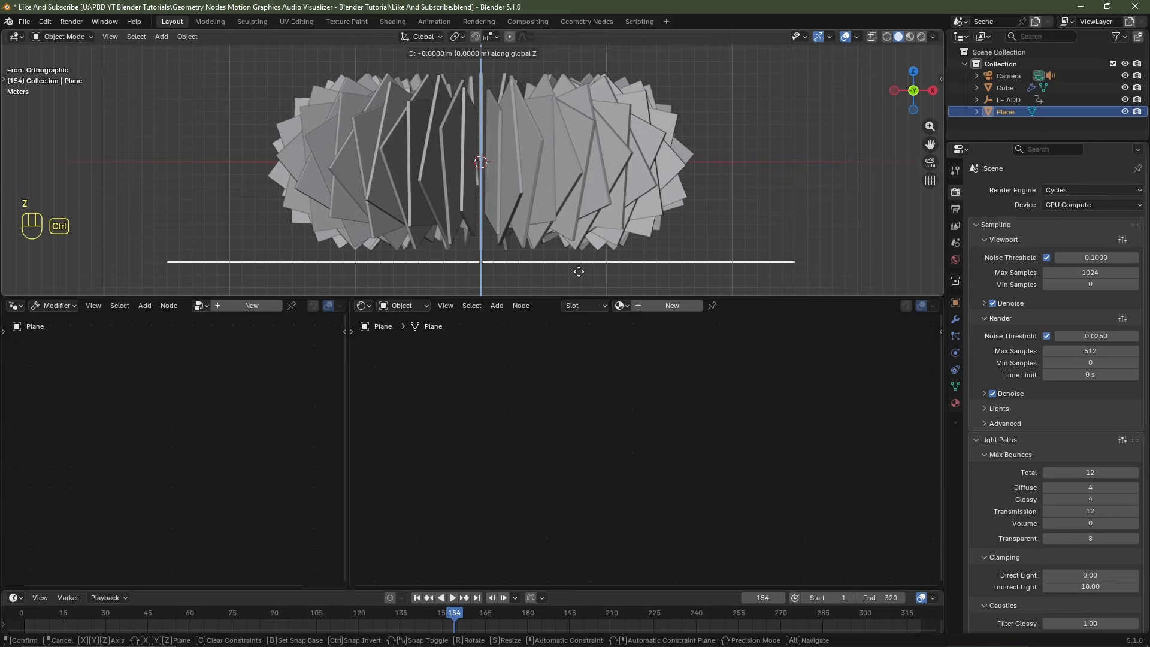
ctrl+click(580, 295)
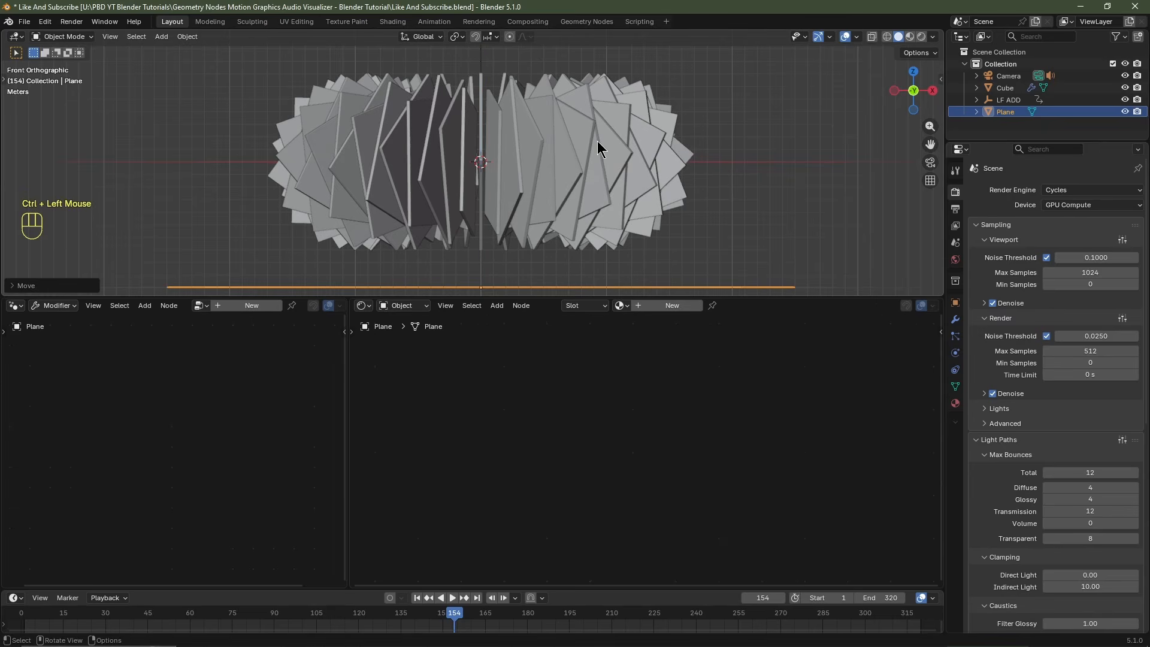
Step: Create a new material on the plane and name it Ground Plane
click(660, 308)
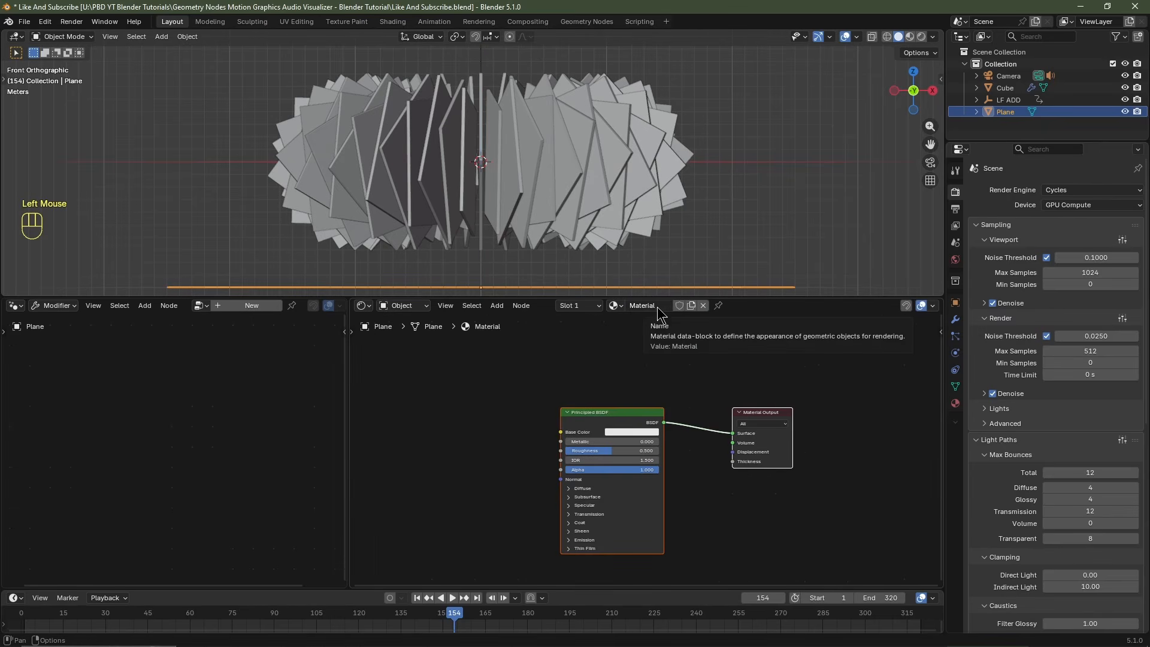
double_click(656, 307)
text(Gro)
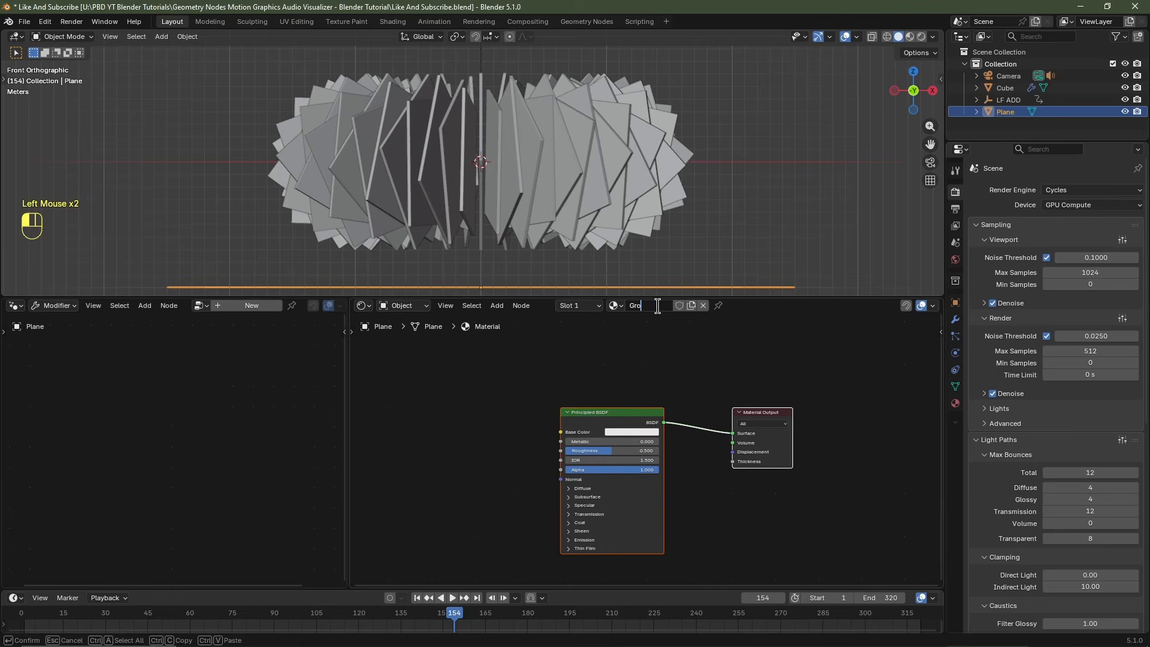
key(Return)
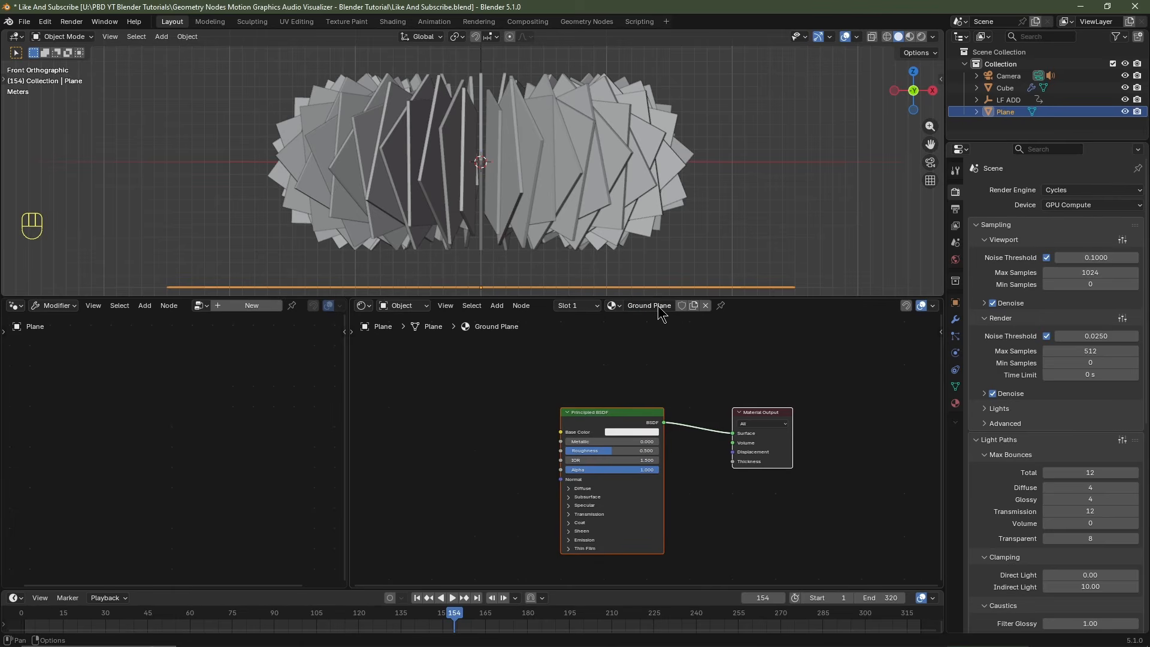
Step: Show the scene through the camera in rendered shading, with the 3D viewport enlarged over the node editors
key(KP_0)
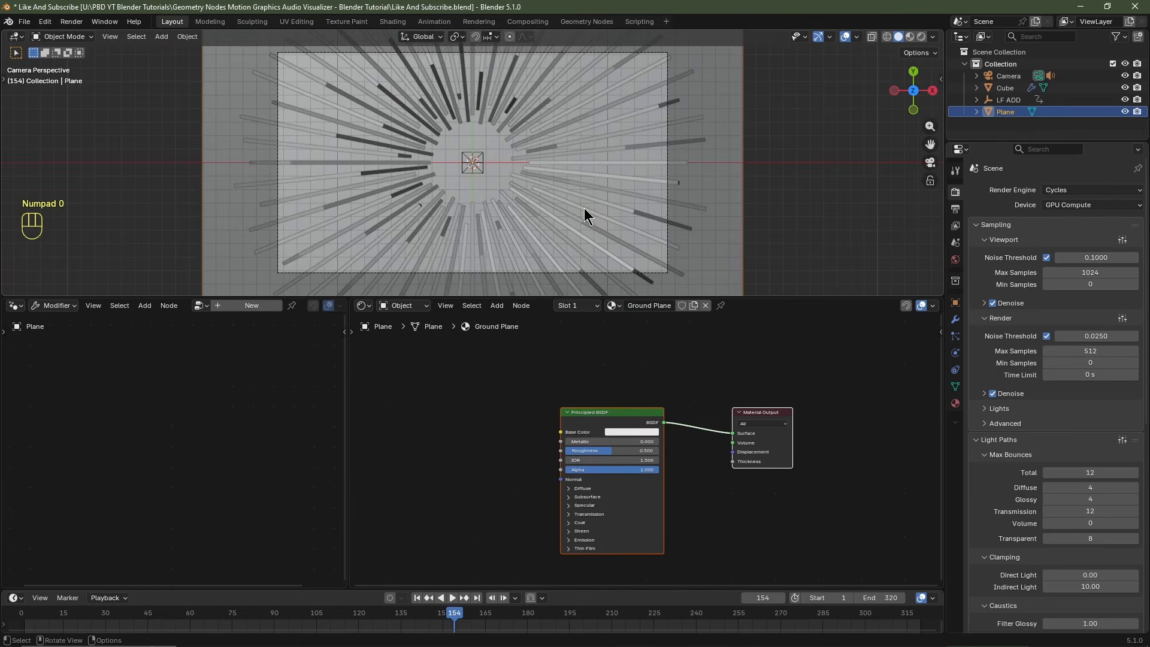
shift+middle_drag(560, 141, 914, 38)
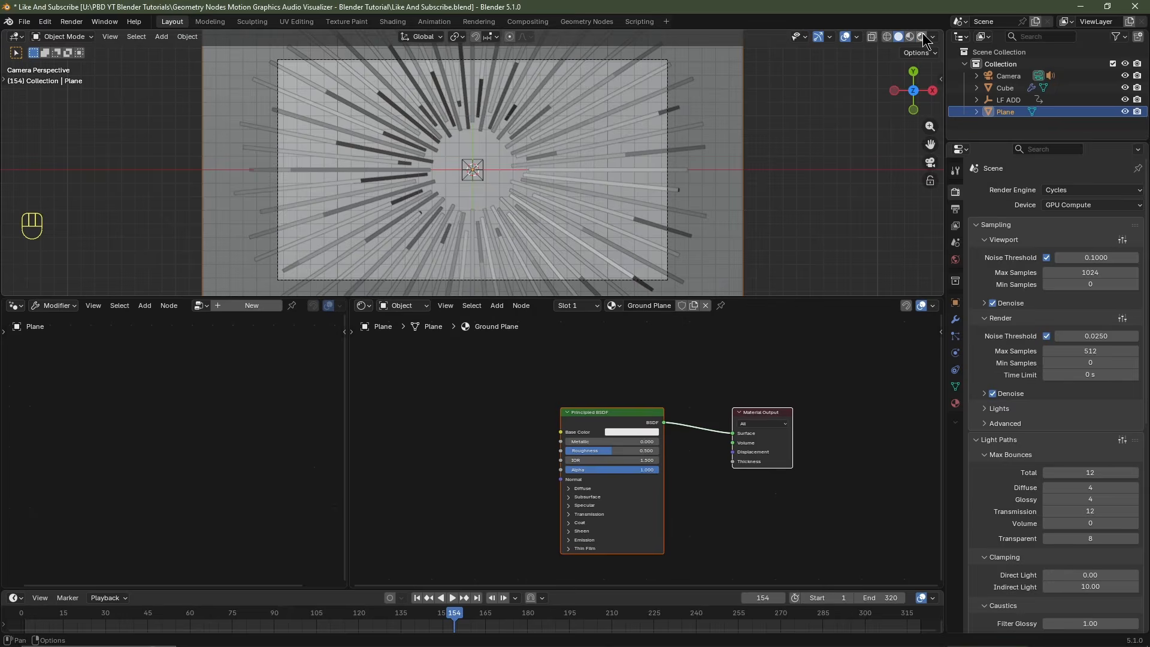
click(923, 36)
drag(677, 296, 630, 406)
Step: Make the Ground Plane material mirror-like with roughness 0, a pure white base color and metallic 1
scroll(631, 509, up, 4)
middle_drag(631, 509, 623, 487)
scroll(622, 484, left, 1)
drag(619, 482, 592, 482)
click(605, 453)
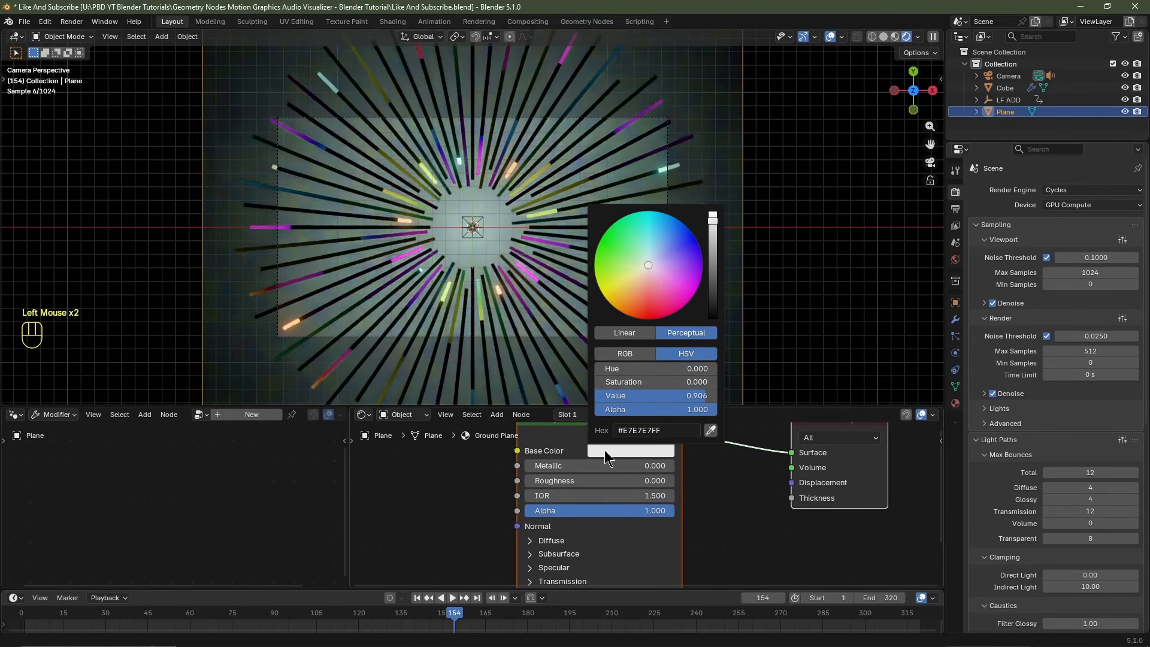
scroll(639, 380, up, 2)
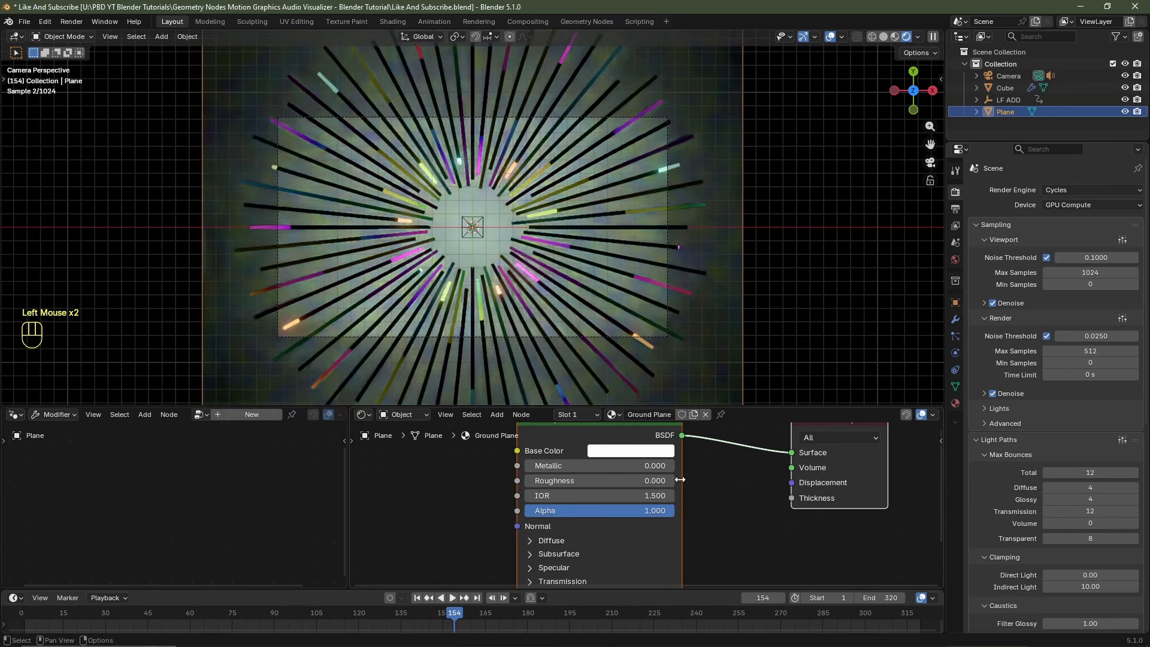
drag(562, 465, 671, 465)
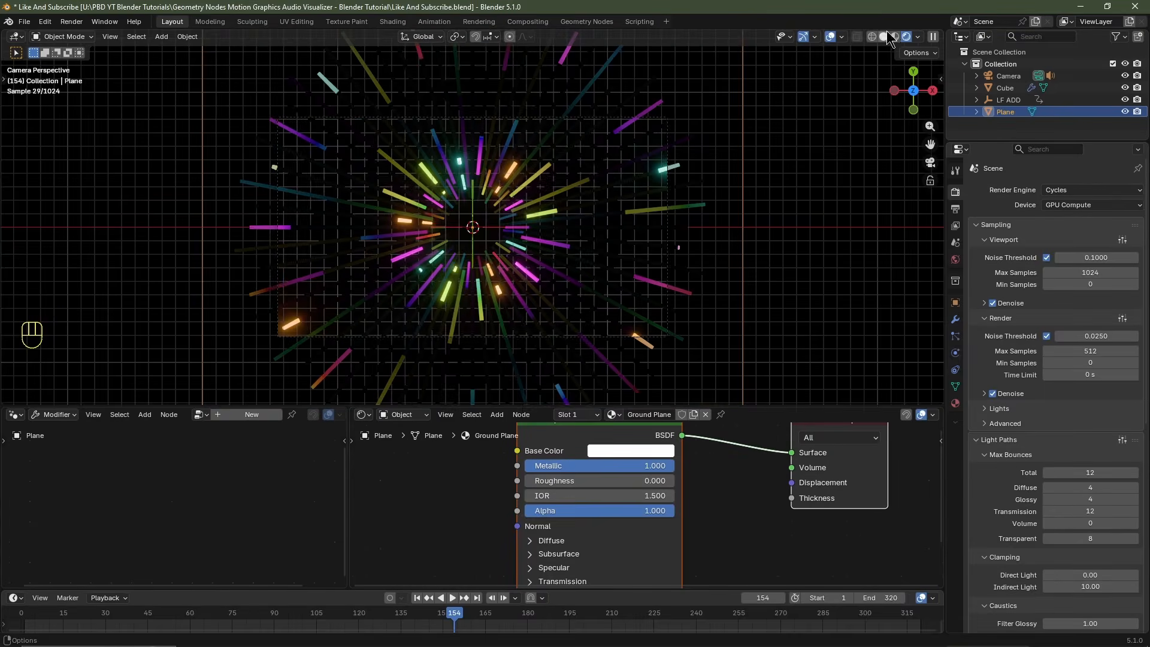
Step: Hide the viewport overlays and toggle the plane's visibility to compare the scene with and without its reflections
click(831, 36)
scroll(484, 290, up, 3)
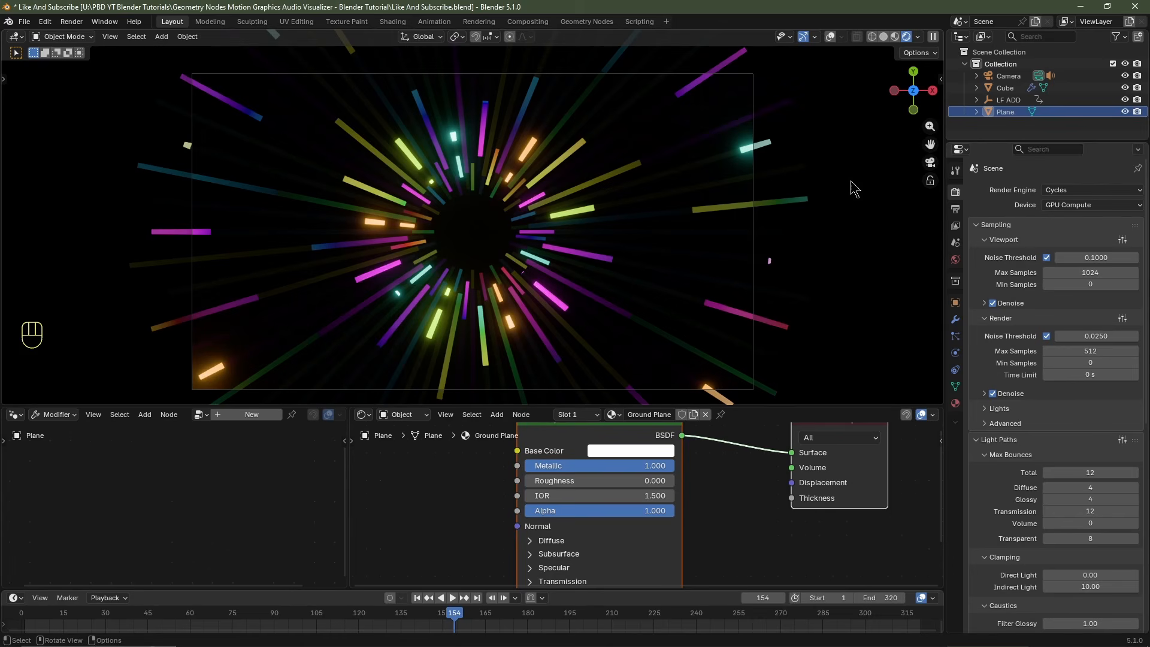
click(1126, 111)
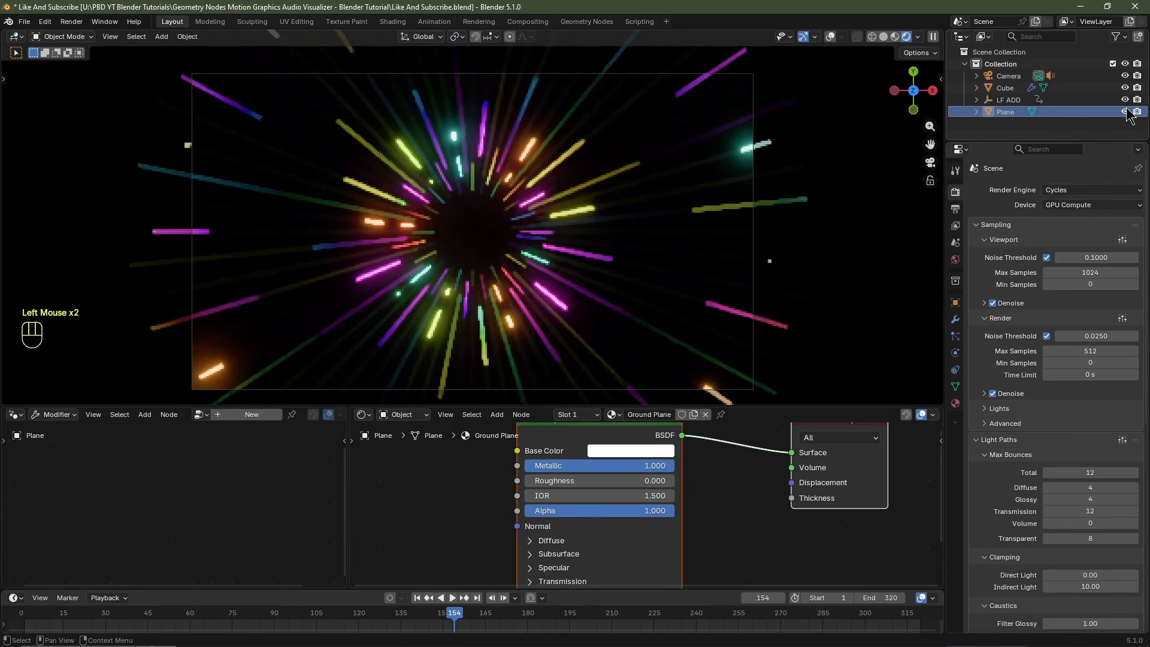
Step: Switch the viewport to Material Preview shading with Scene Lights and Scene World enabled
click(896, 39)
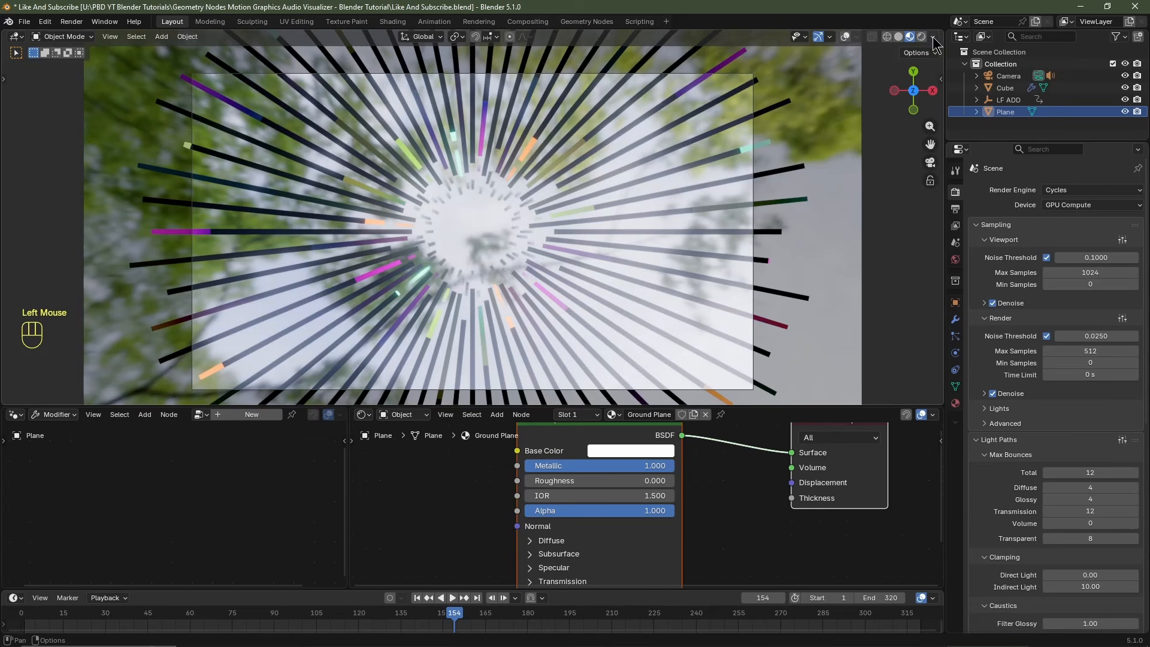
click(935, 37)
click(866, 97)
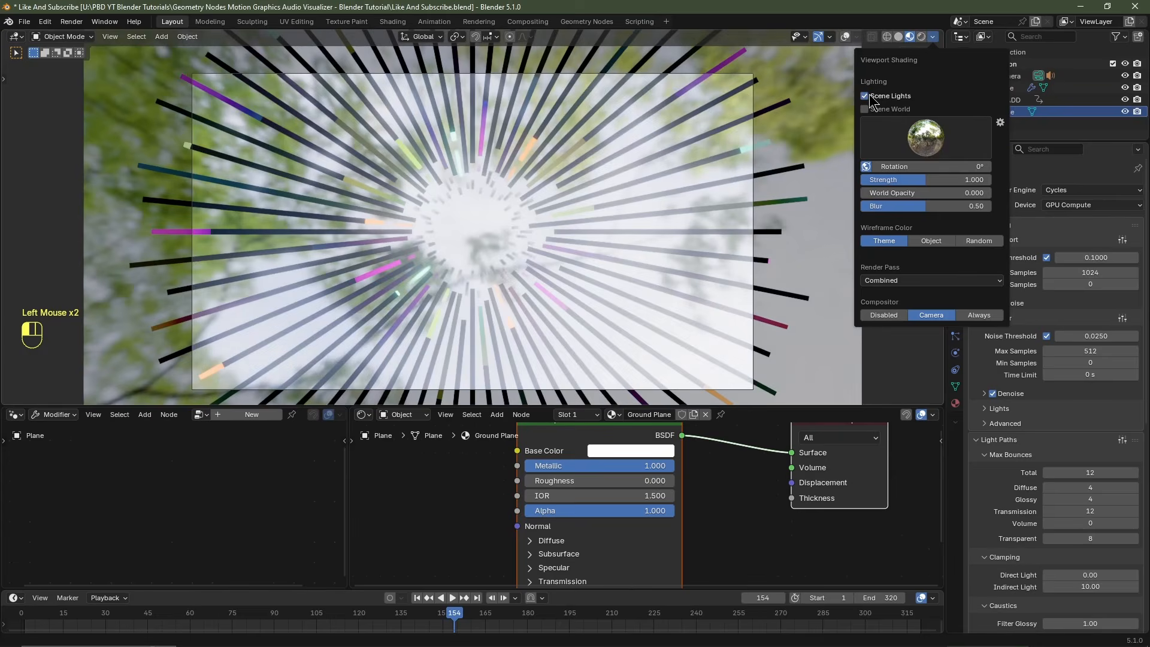
click(865, 110)
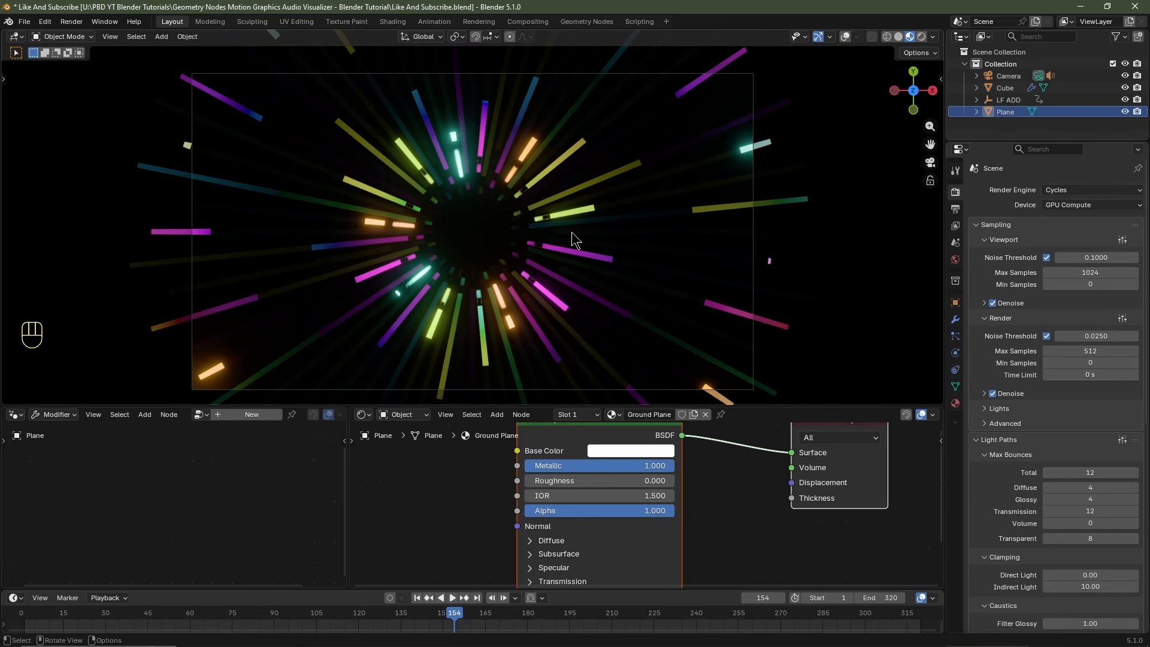
Step: Save the Blender file and render the full animation
key(ctrl+s)
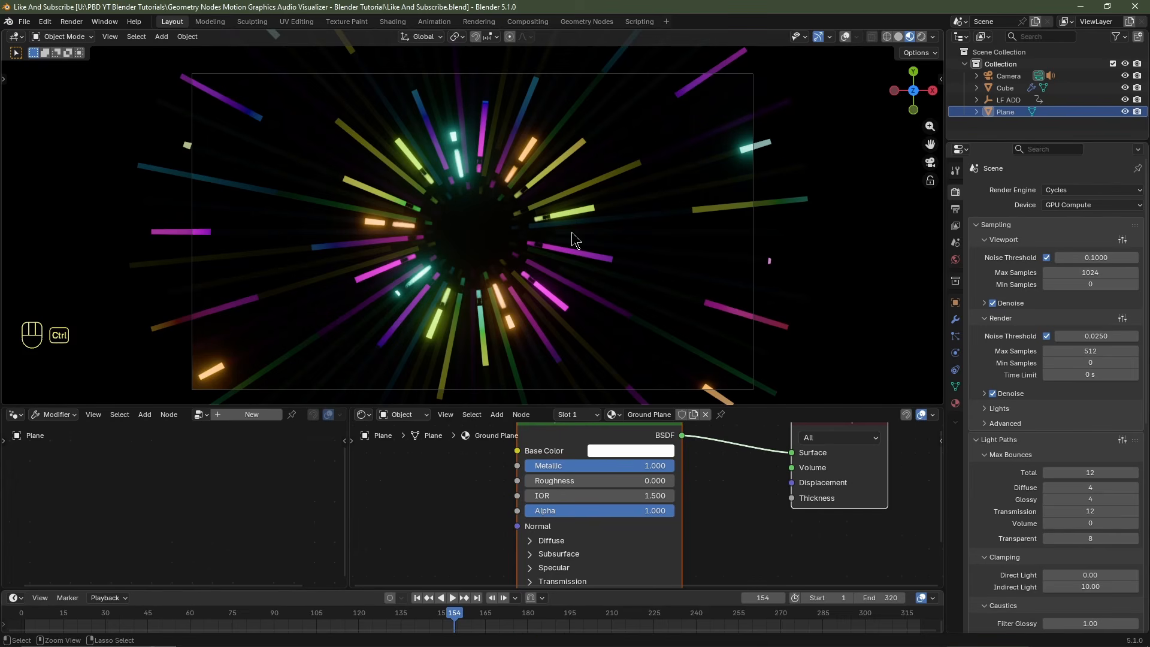
key(ctrl+F12)
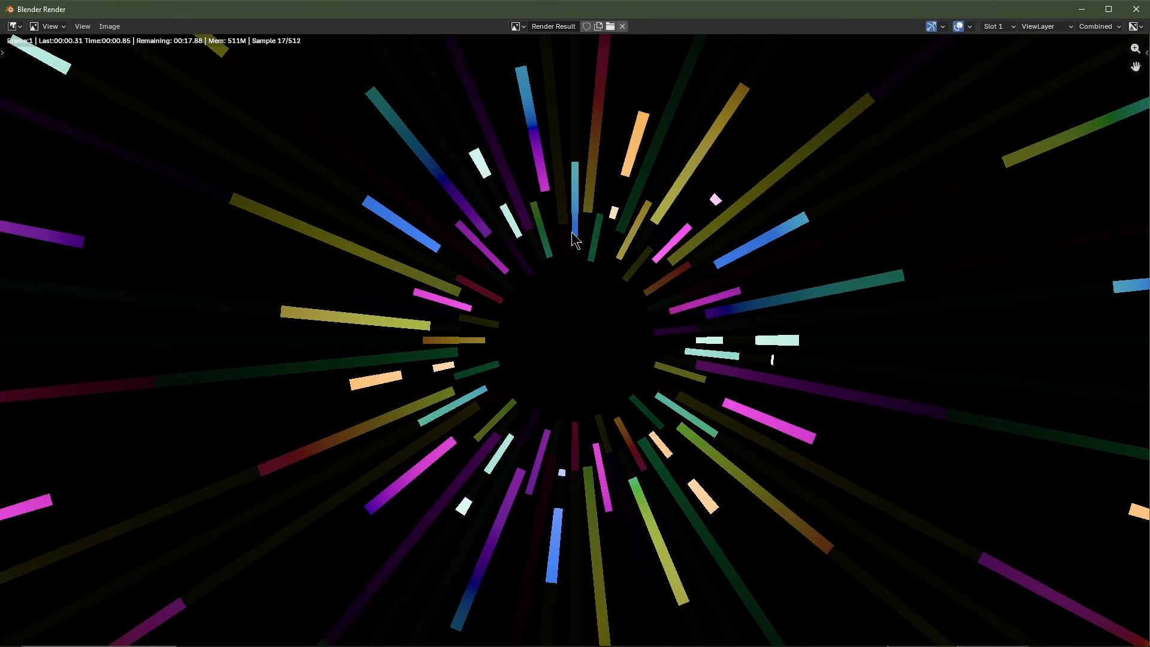
scroll(572, 234, down, 2)
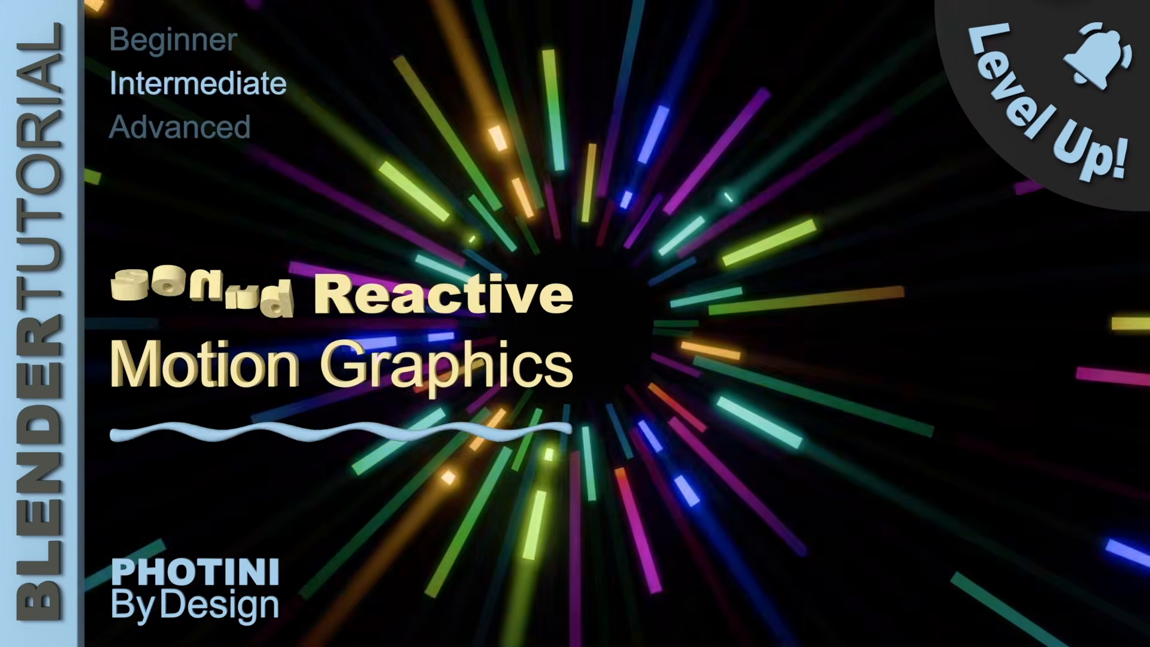